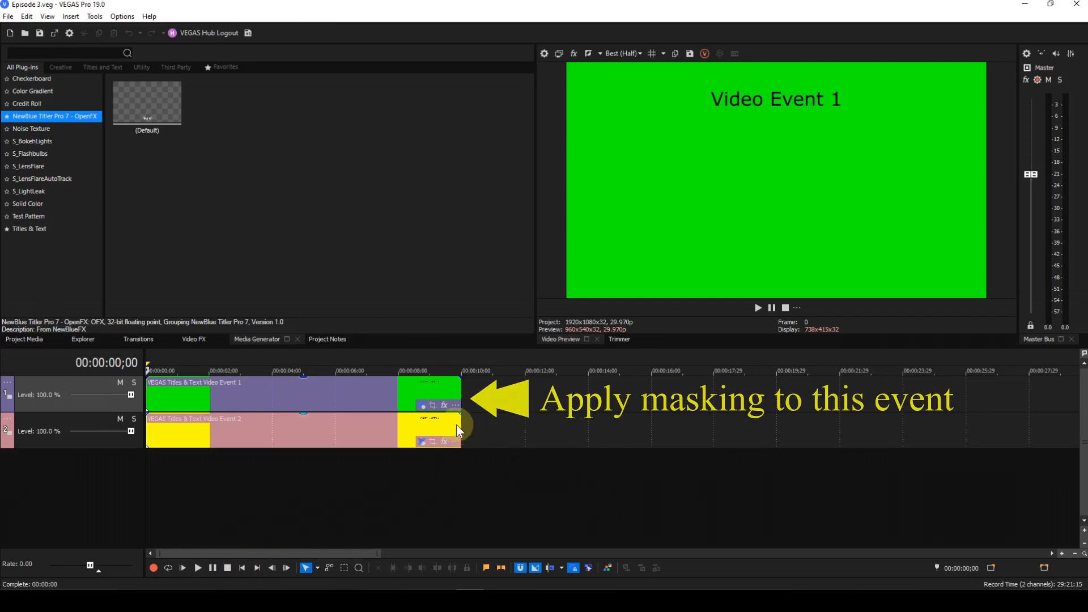
Open Pan/Crop for the green event on the top track, draw a rectangle mask and move it toward the upper right
left_click(433, 406)
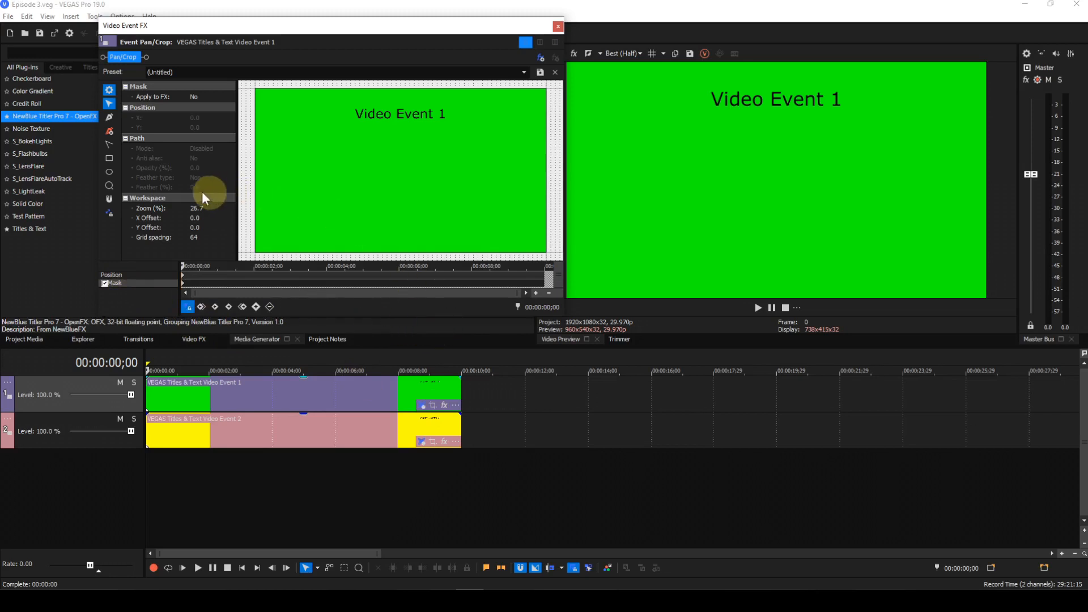
left_click(108, 157)
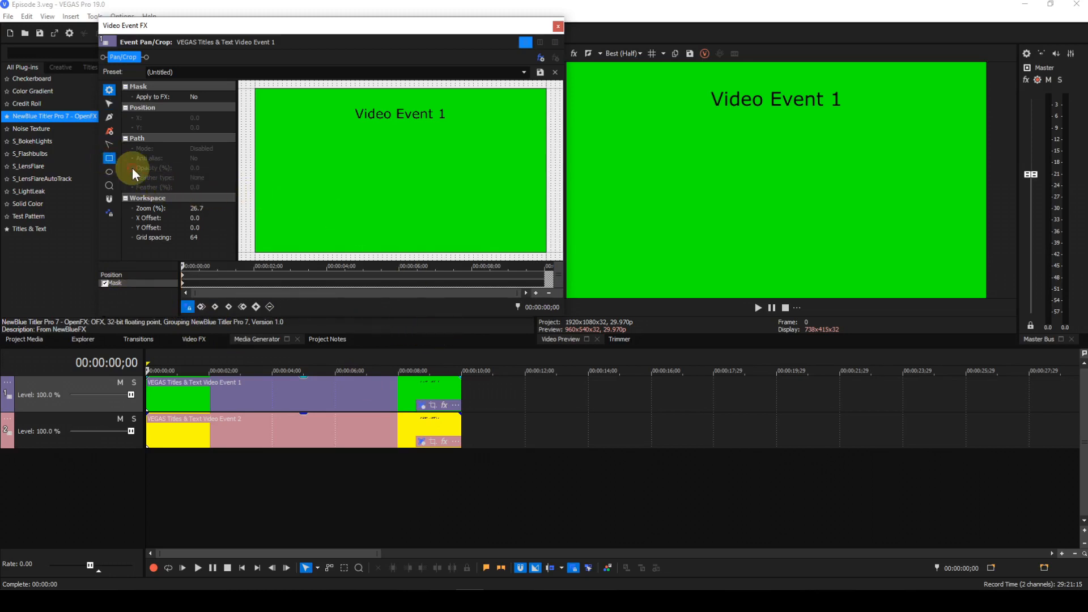
left_click_drag(318, 160, 414, 217)
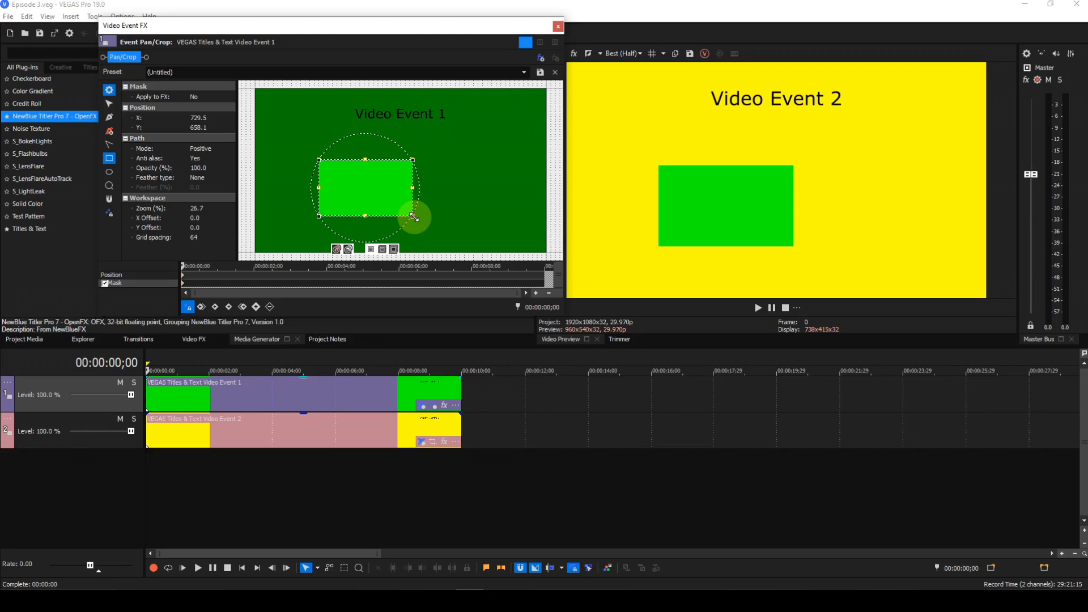
left_click_drag(376, 184, 403, 166)
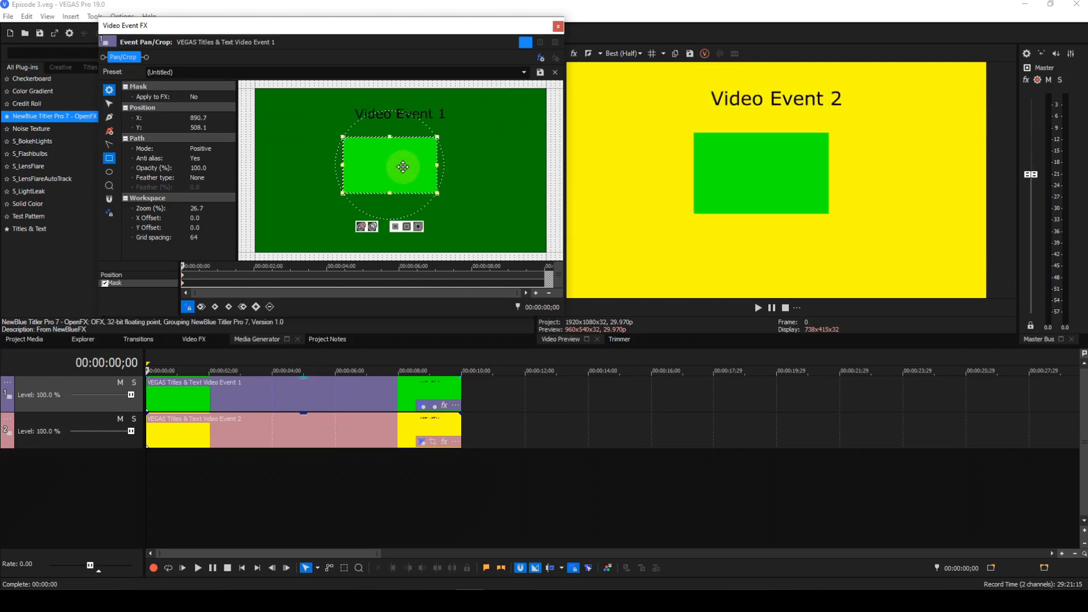
Switch the rectangle mask's mode to Negative
left_click(211, 149)
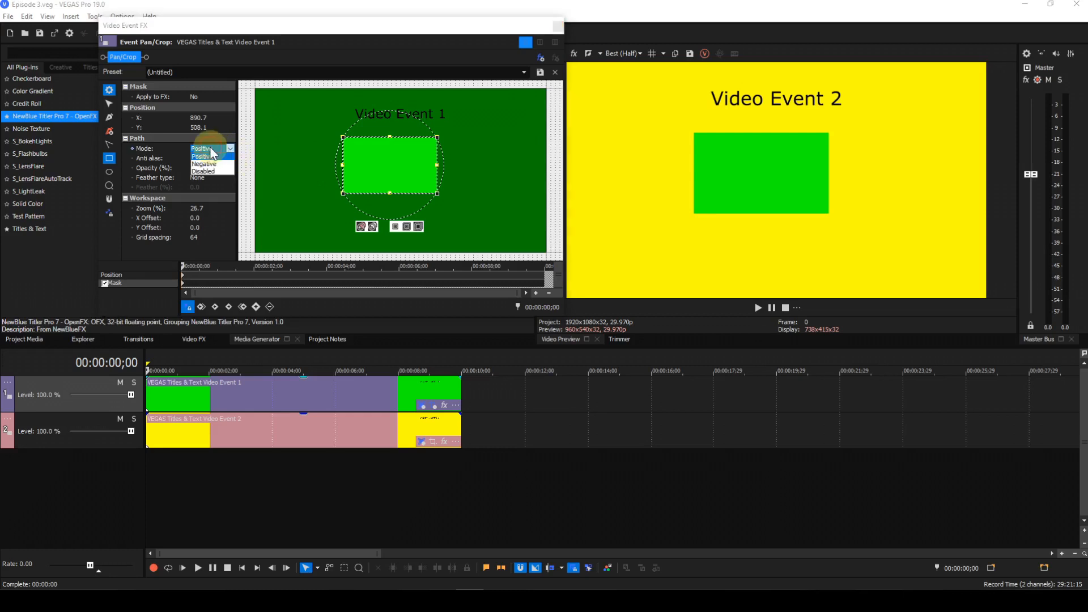
left_click(209, 164)
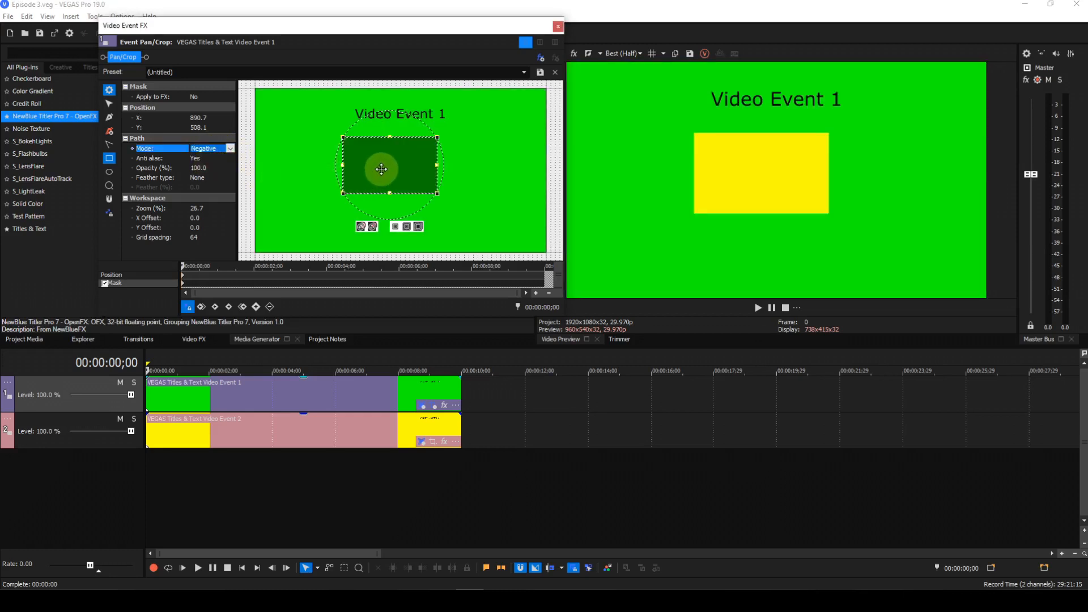
Nudge the rectangle mask, undo the move, and reset the whole mask
mouse_move(383, 168)
left_mouse_down()
mouse_move(409, 128)
mouse_move(377, 114)
mouse_move(406, 151)
mouse_move(392, 163)
left_mouse_up()
key("ctrl+z")
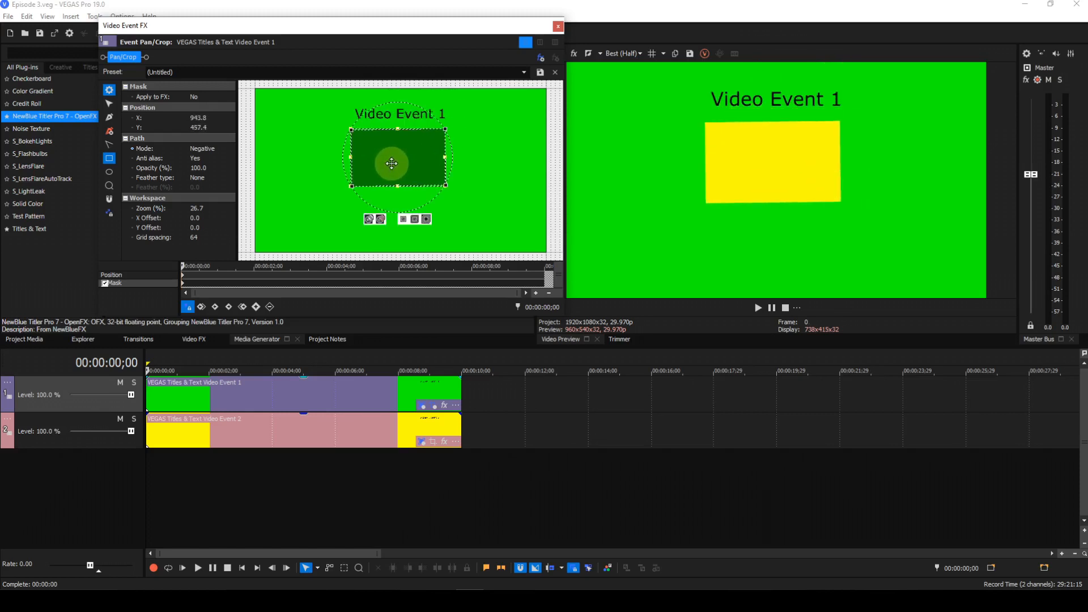
right_click(492, 163)
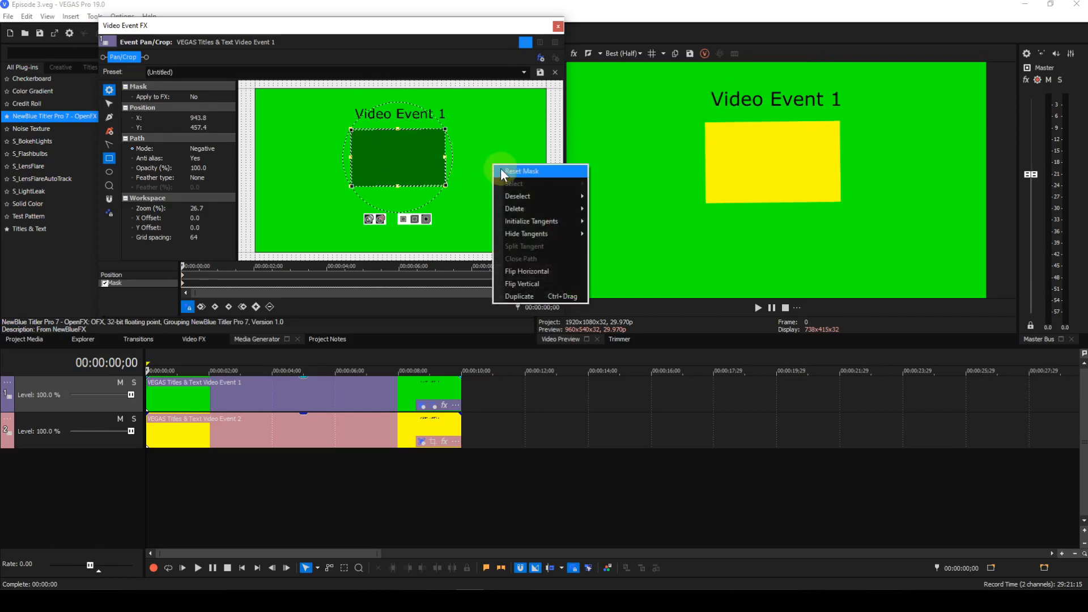
left_click(503, 170)
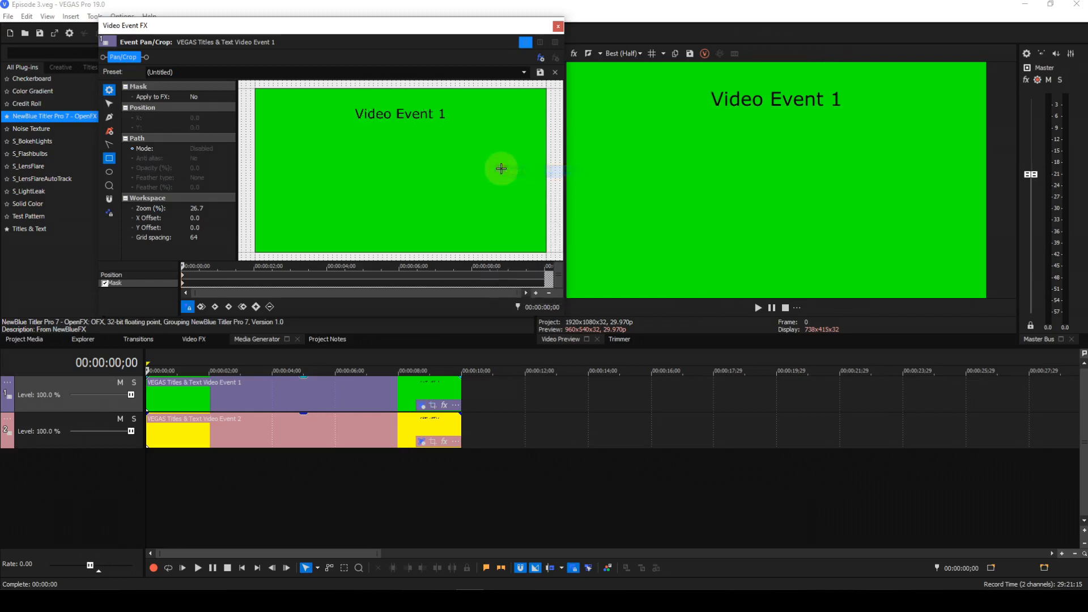
Load the Arrow 01 mask preset and move the arrow toward the upper left of the frame
left_click(524, 72)
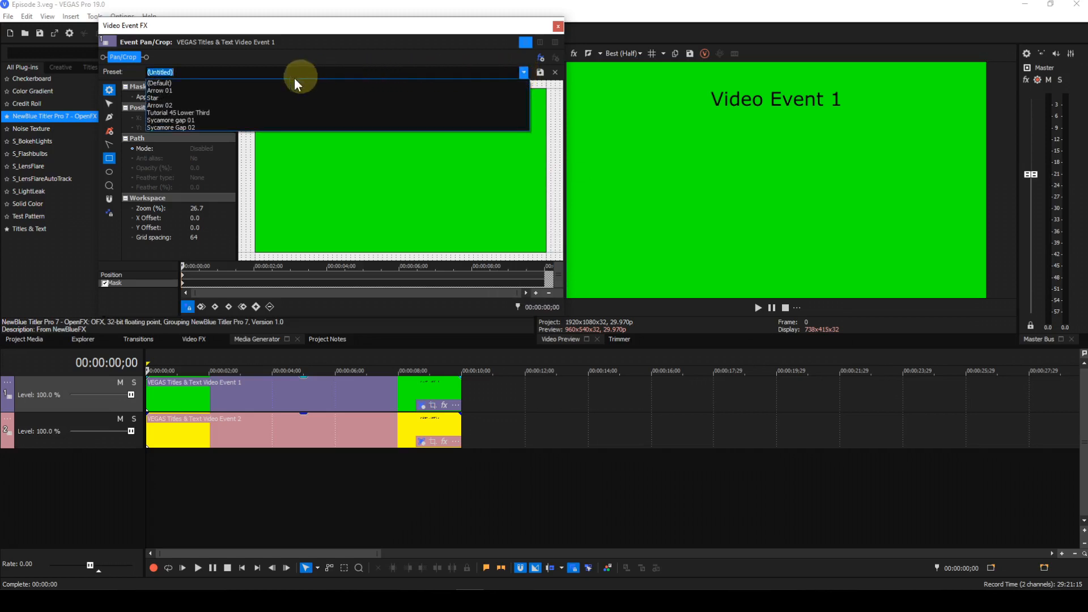
left_click(181, 89)
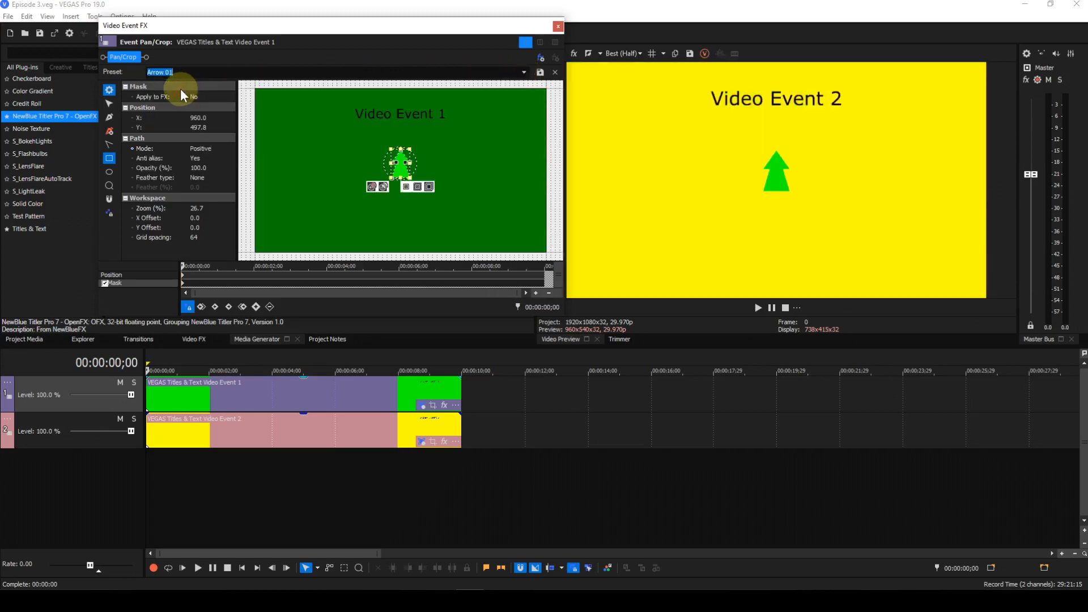
left_click_drag(402, 166, 358, 137)
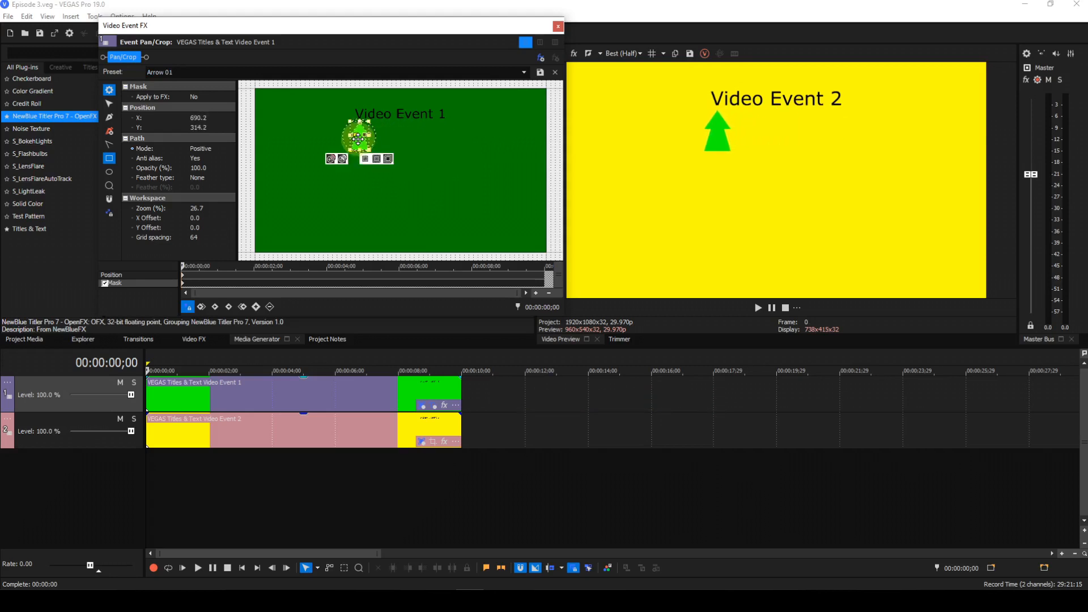
left_click(428, 189)
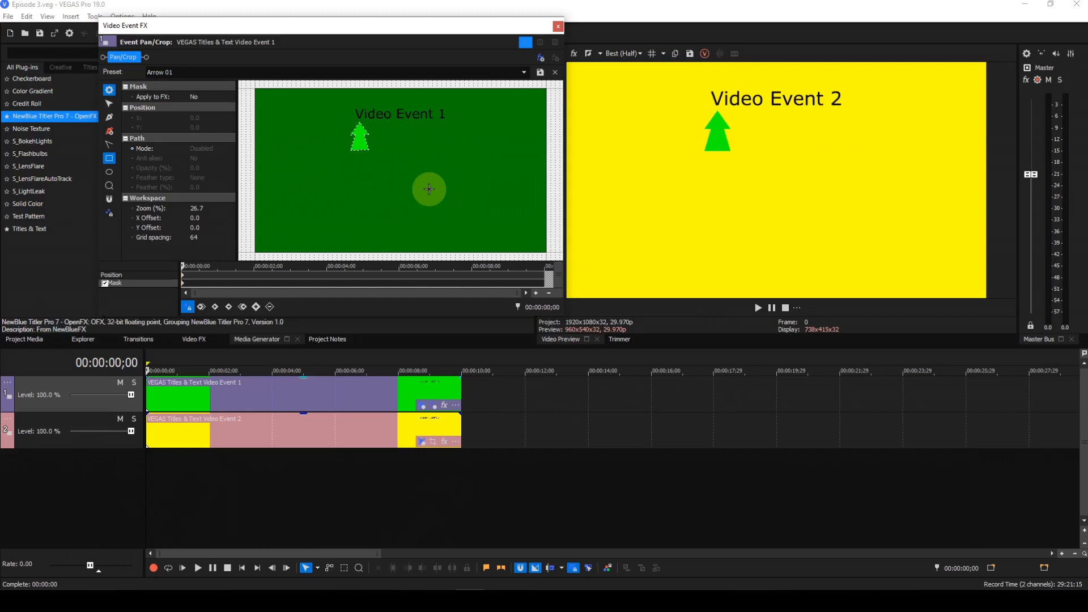
Reset the arrow mask
right_click(454, 158)
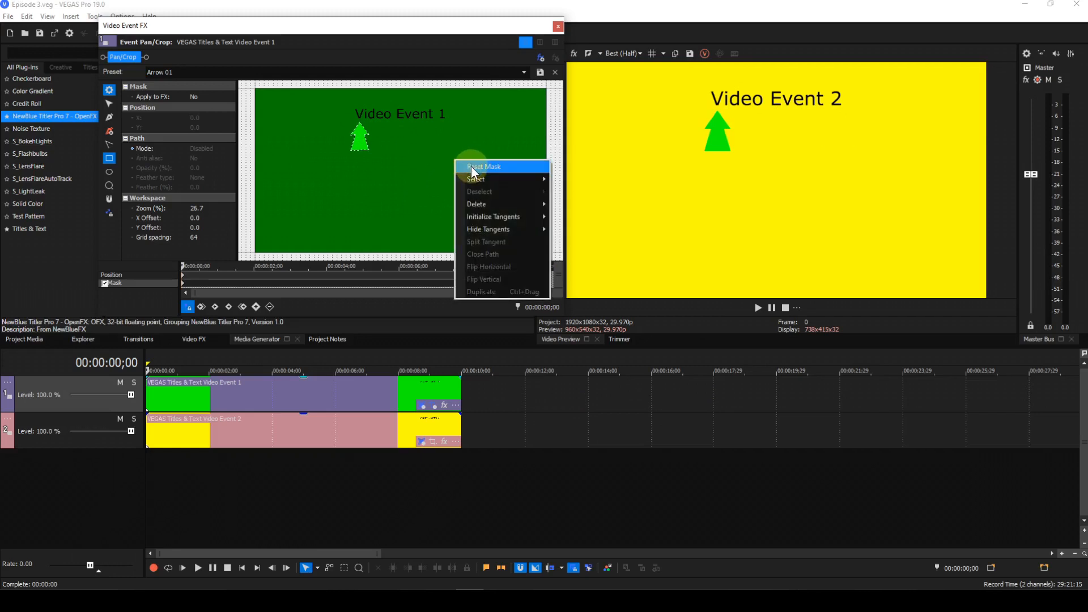
left_click(471, 165)
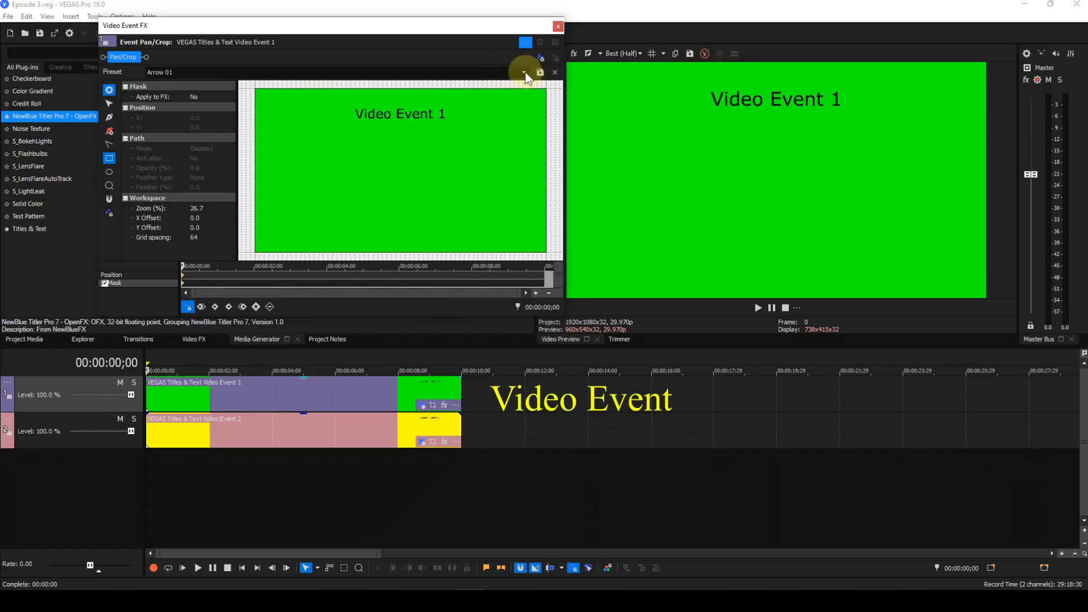
Load the Arrow 01 mask preset again
left_click(179, 72)
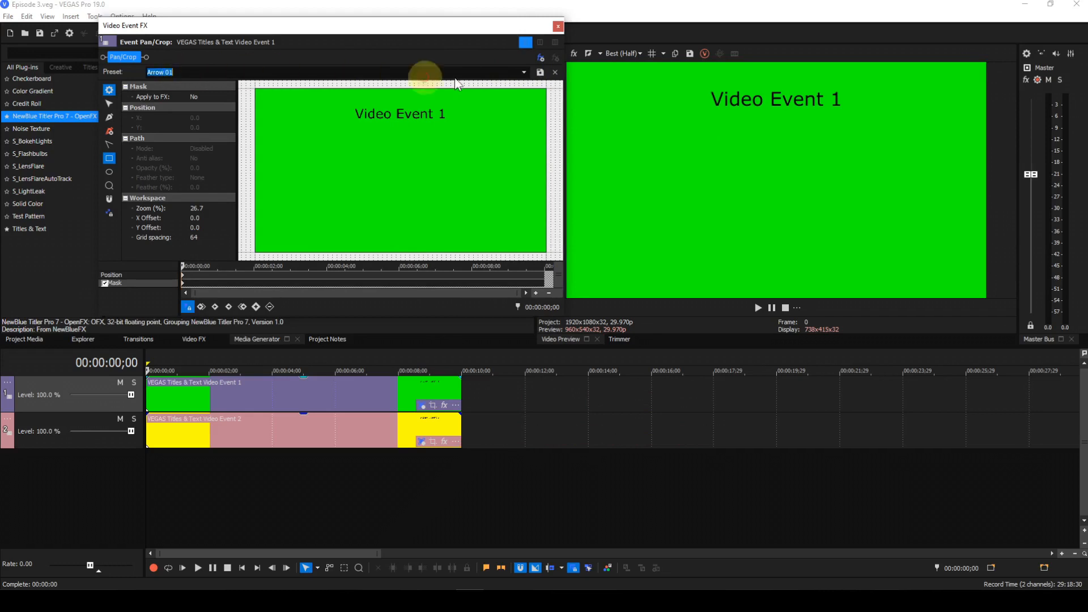
left_click(524, 73)
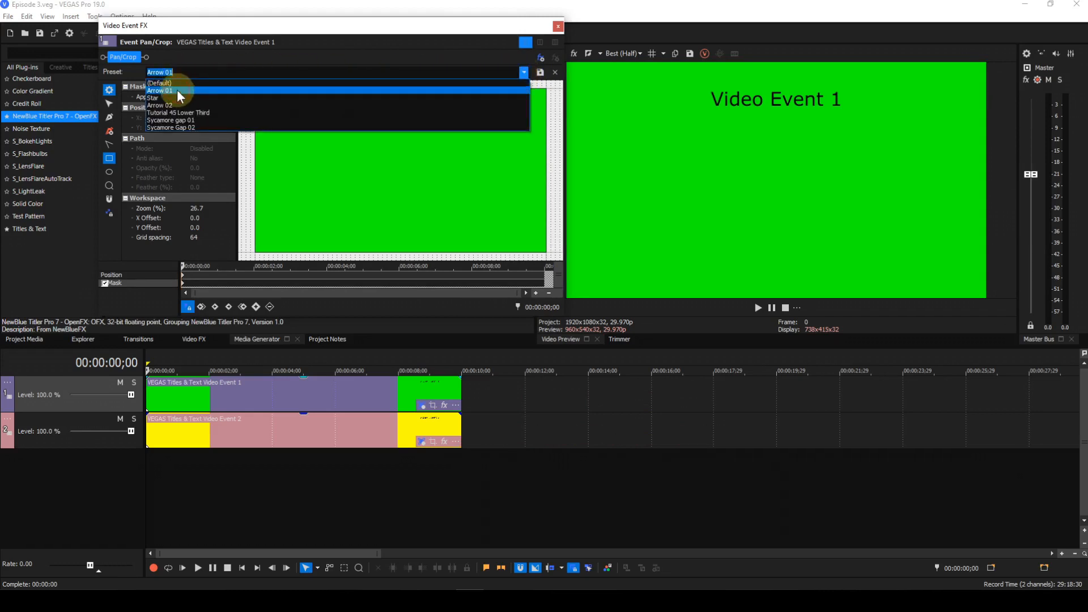
left_click(177, 89)
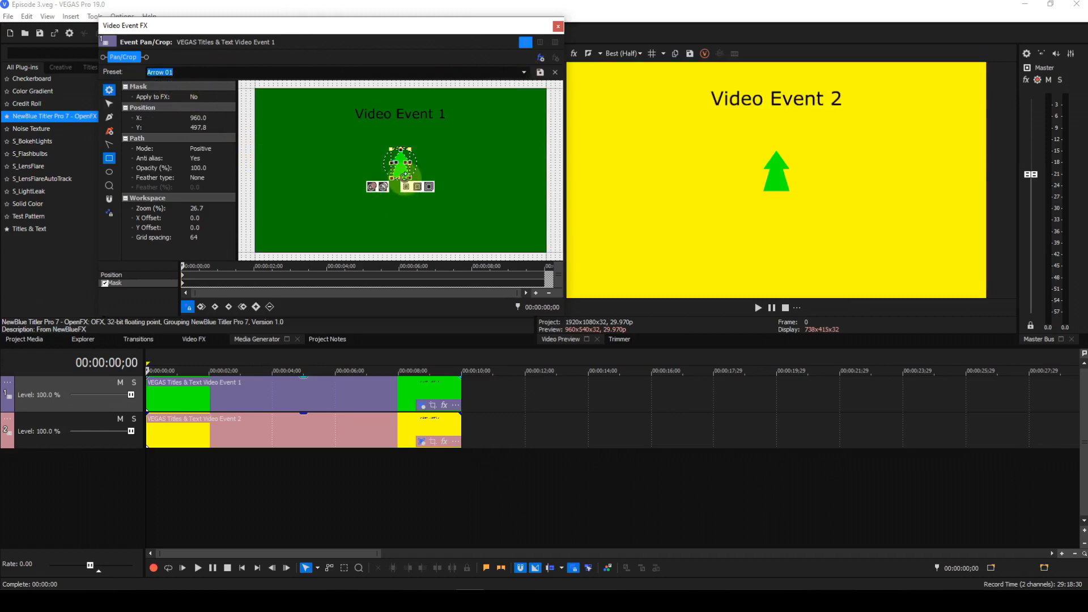
Move the arrow mask upward and set its mode to Negative
left_click_drag(404, 177, 400, 146)
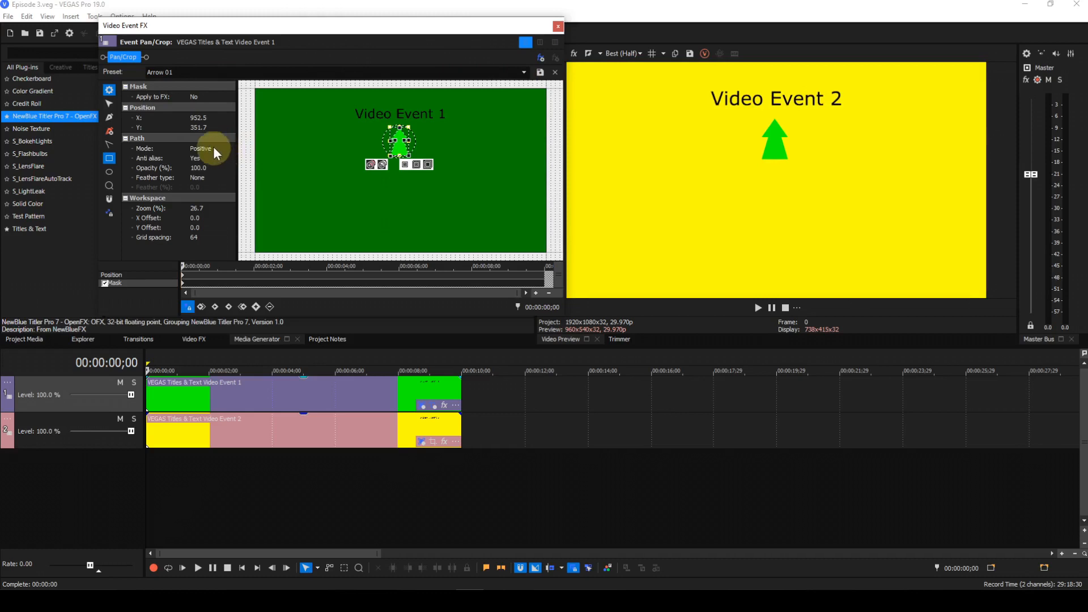
left_click(214, 147)
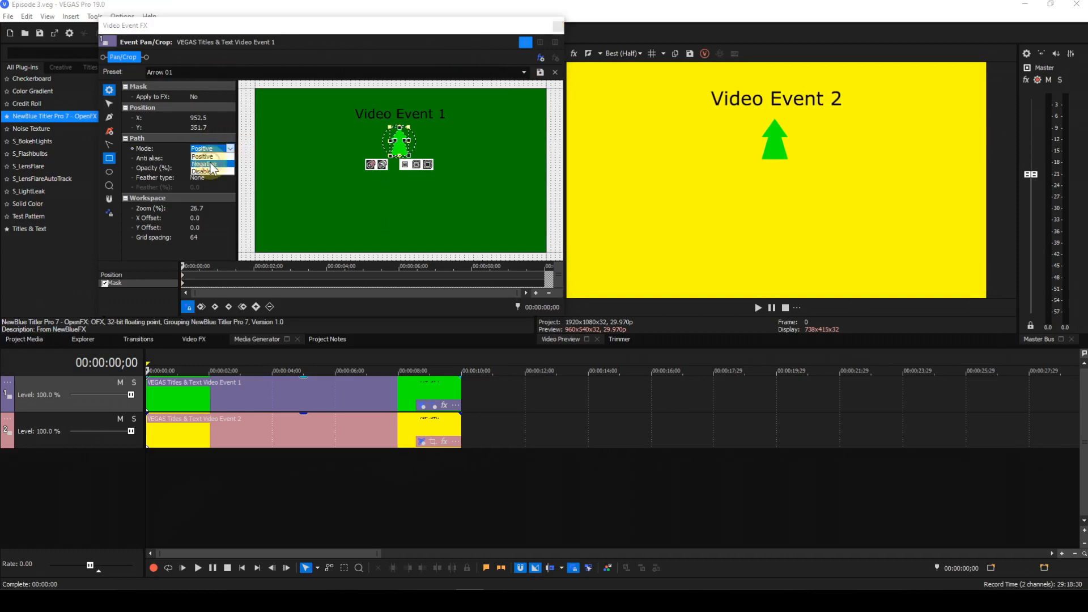
left_click(204, 163)
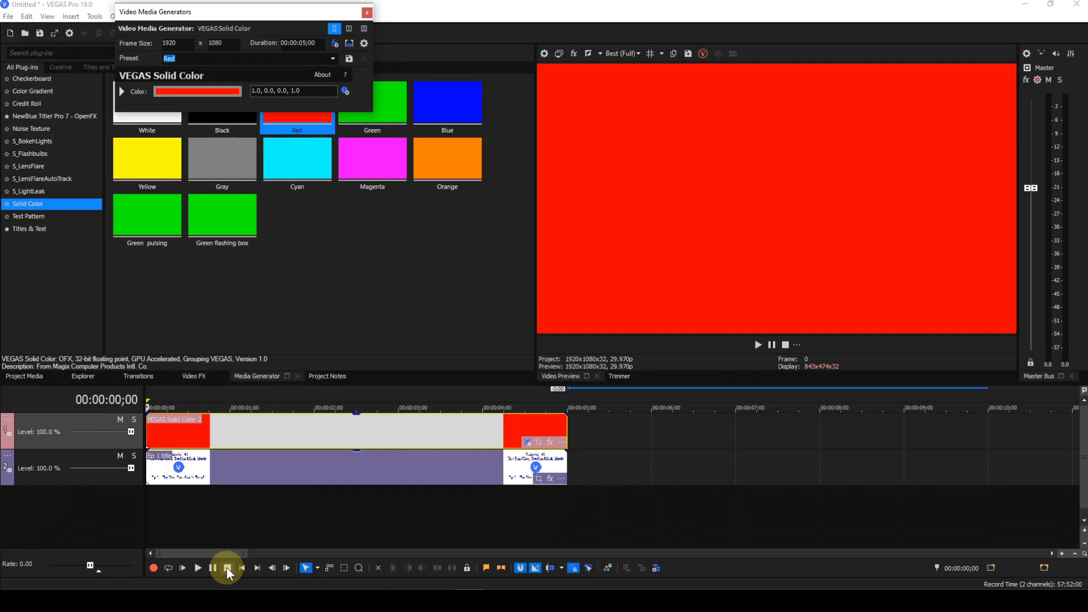
Open Pan/Crop for the red solid color event on the top track and switch it to mask mode
left_click(539, 446)
left_click(539, 443)
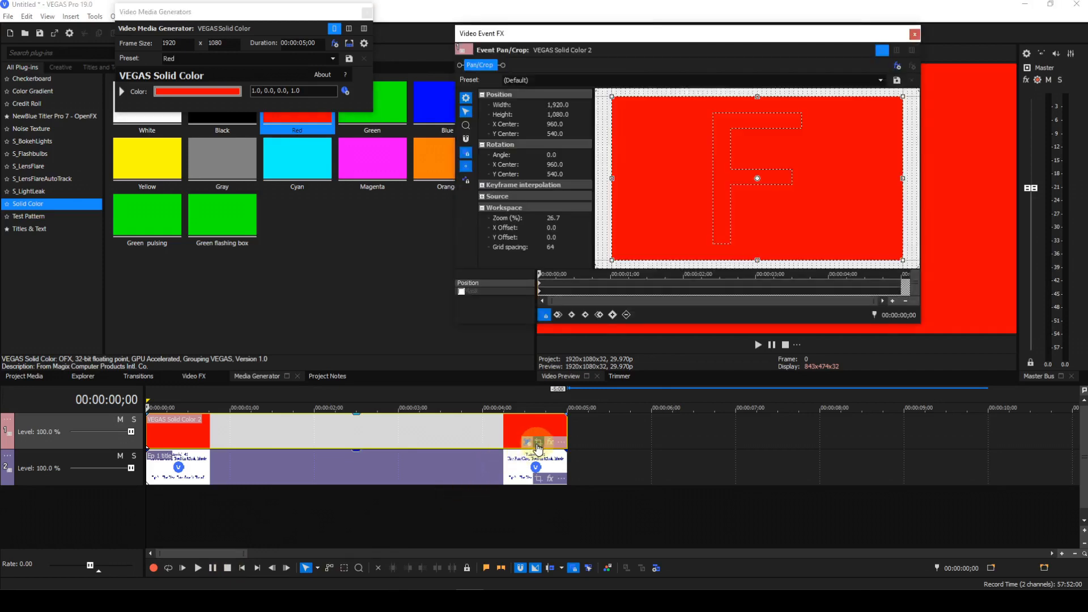
left_click_drag(631, 38, 231, 55)
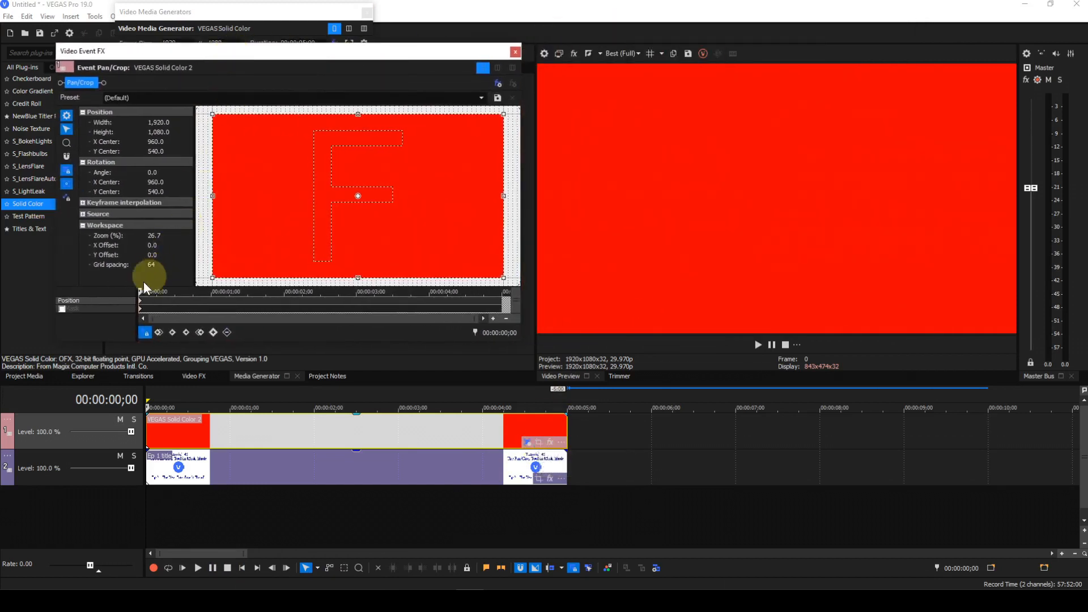
left_click(62, 309)
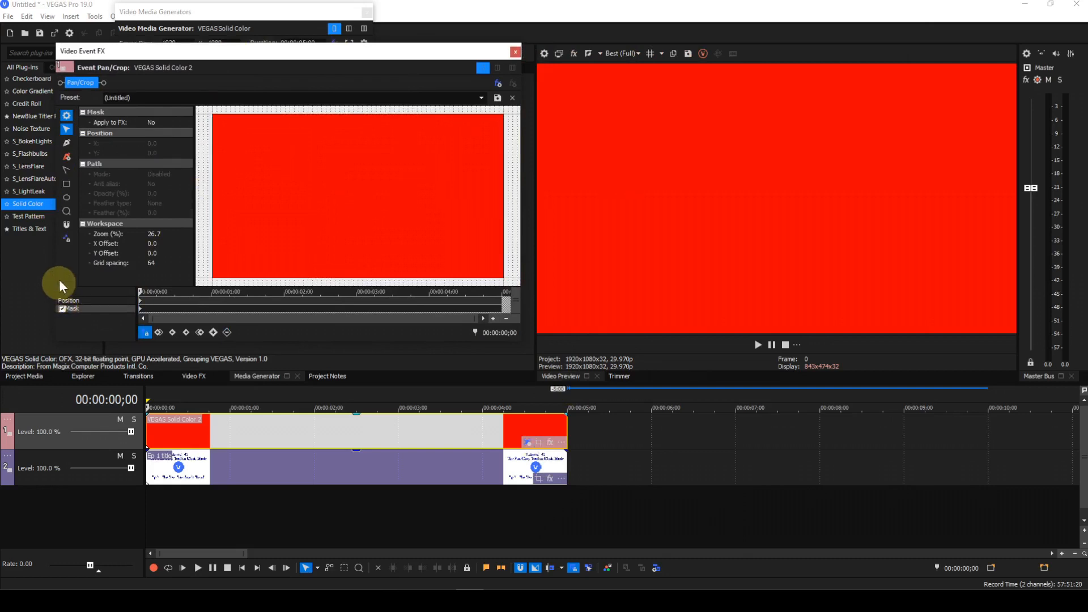
Draw two square masks with the Rectangle tool, a larger one left of centre and a smaller one to its right
left_click(67, 183)
key("shift")
left_click_drag(299, 184, 366, 210)
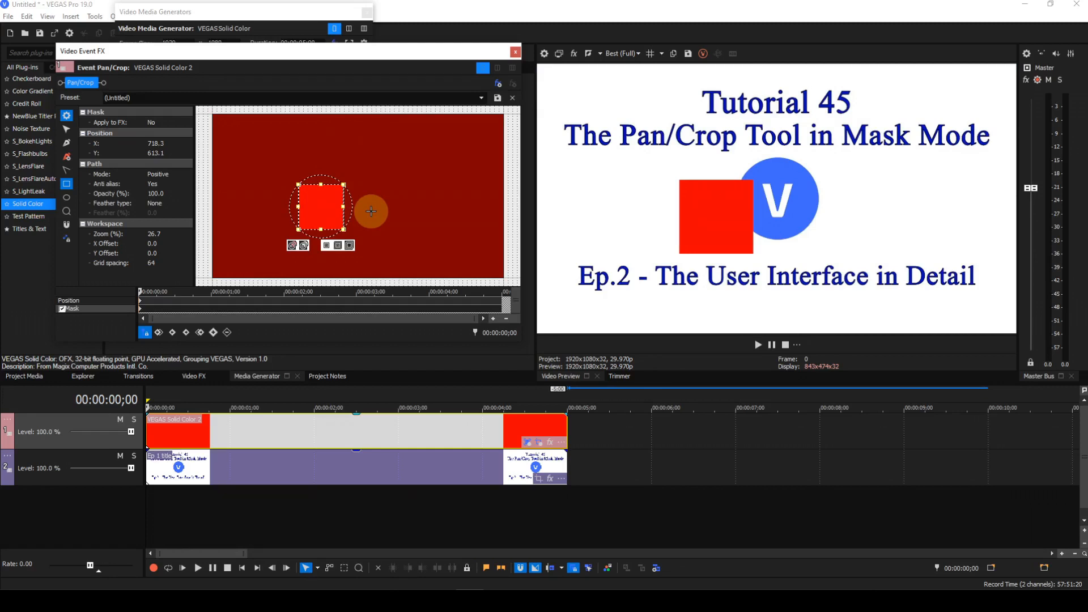
left_click_drag(383, 202, 428, 223)
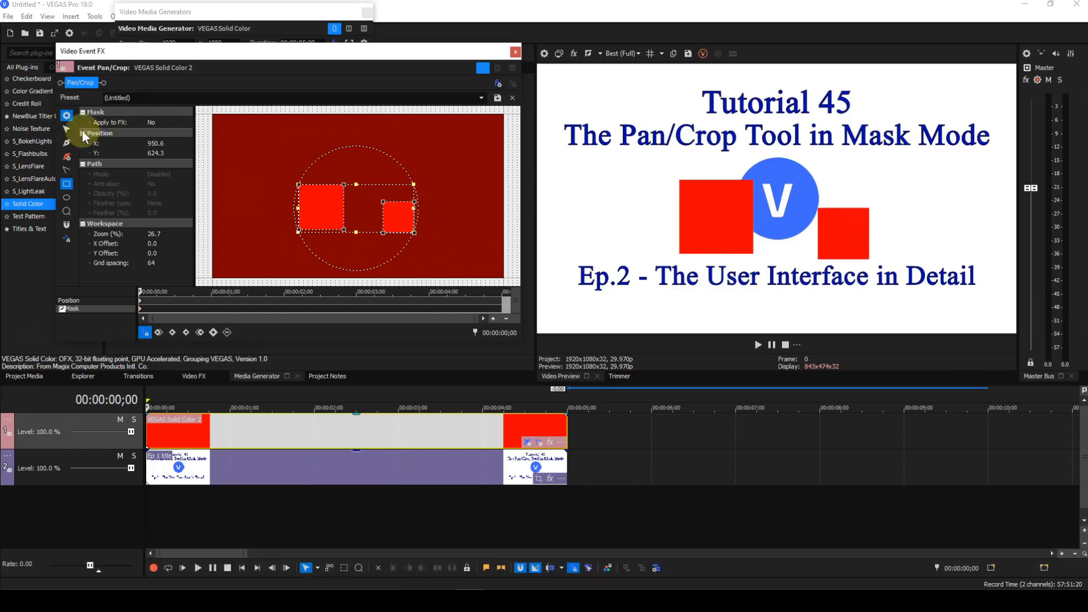
Select the smaller square mask and set its mode to Negative
left_click(67, 129)
left_click(452, 208)
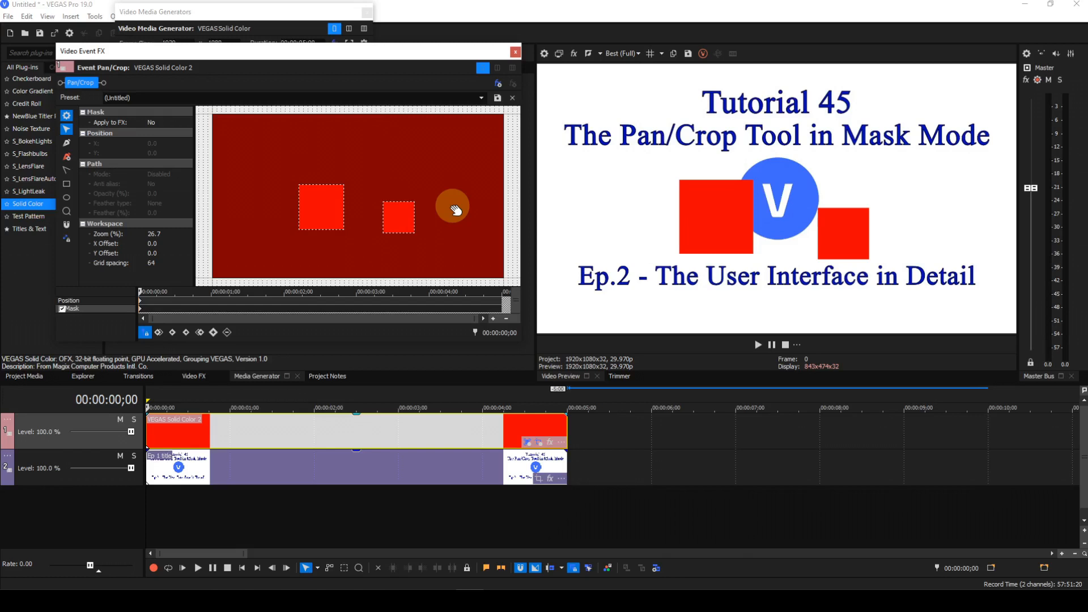
left_click(410, 234)
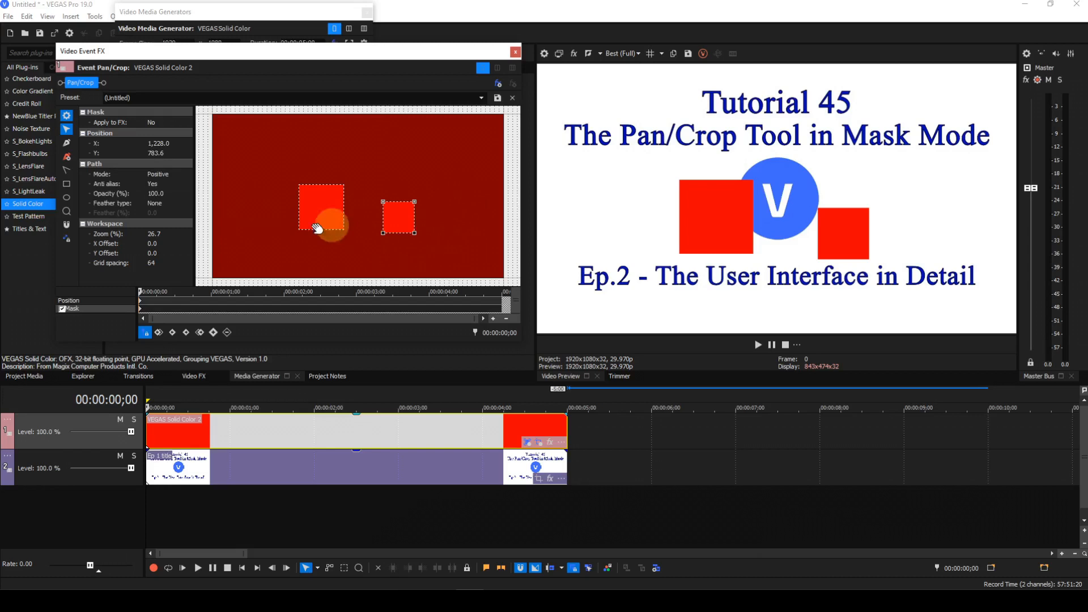
left_click(177, 175)
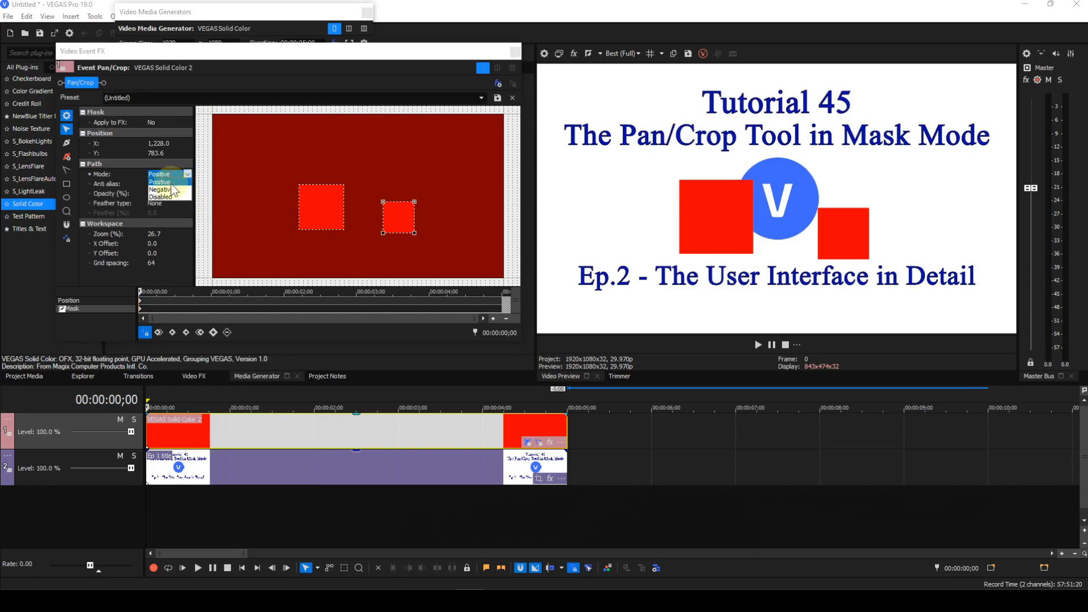
left_click(169, 193)
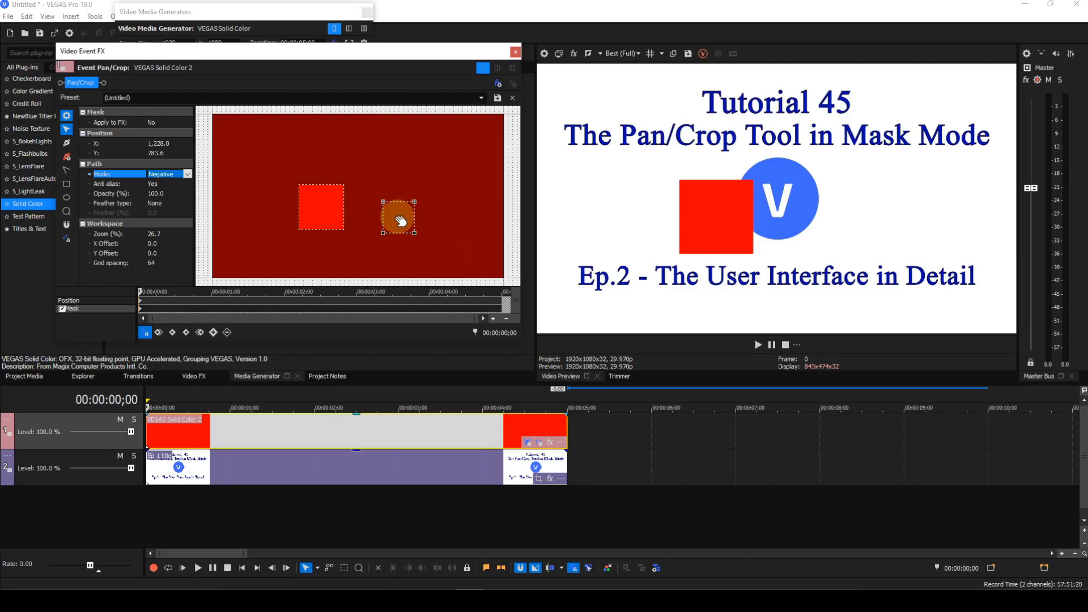
Move the larger square mask to the top of the frame, shrink it, and reselect the smaller square
left_click(325, 230)
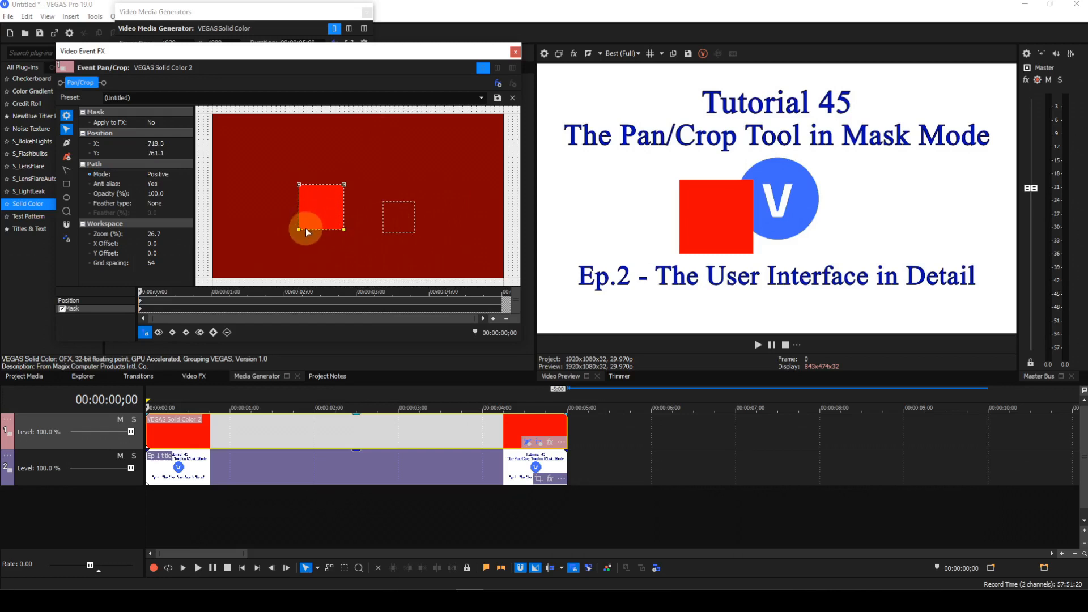
left_click_drag(311, 210, 389, 142)
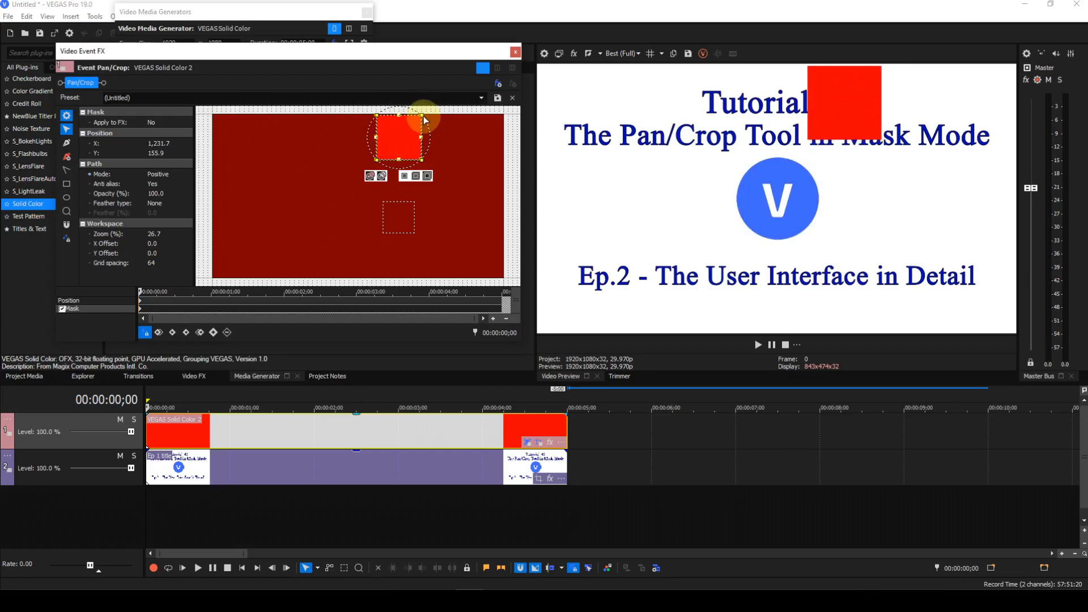
left_click_drag(422, 115, 396, 139)
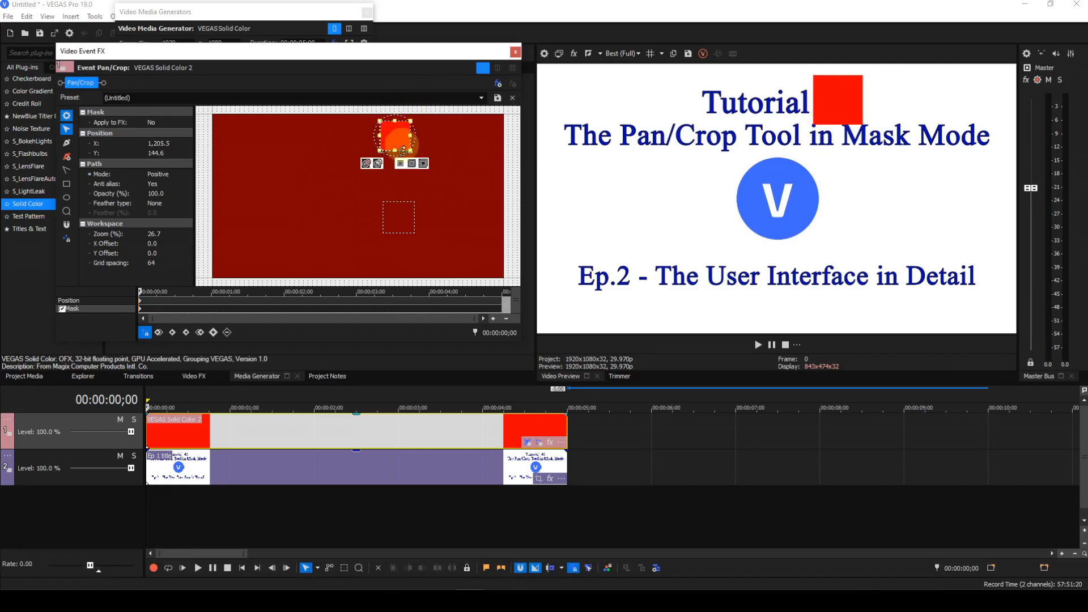
left_click(397, 233)
double_click(395, 233)
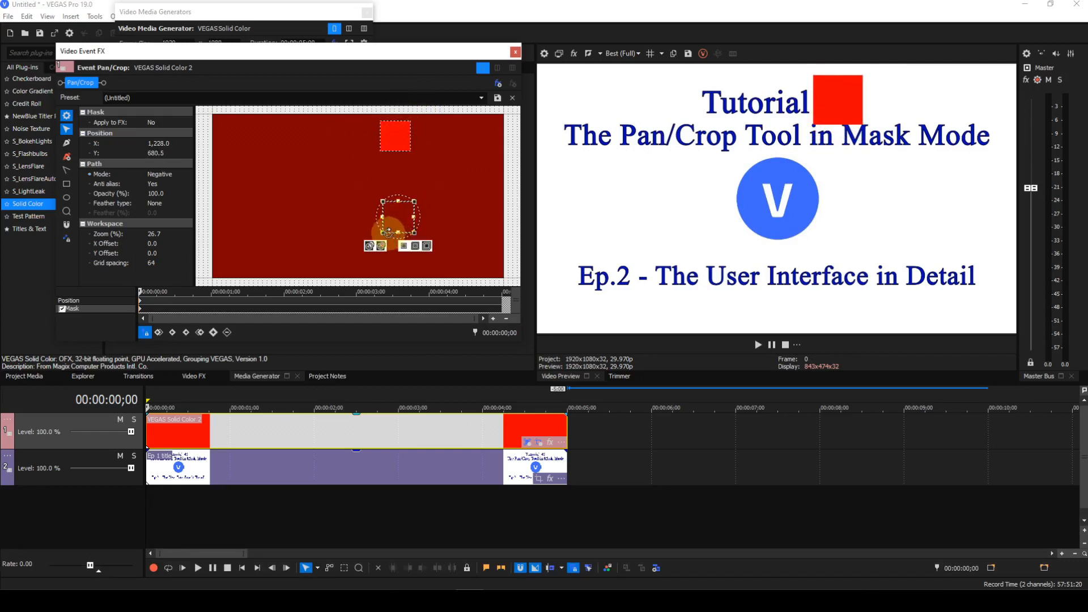
Move the smaller Negative square onto the shrunken top square so it hollows it into a frame around the tutorial number
left_click_drag(382, 233, 395, 135)
left_click(403, 213)
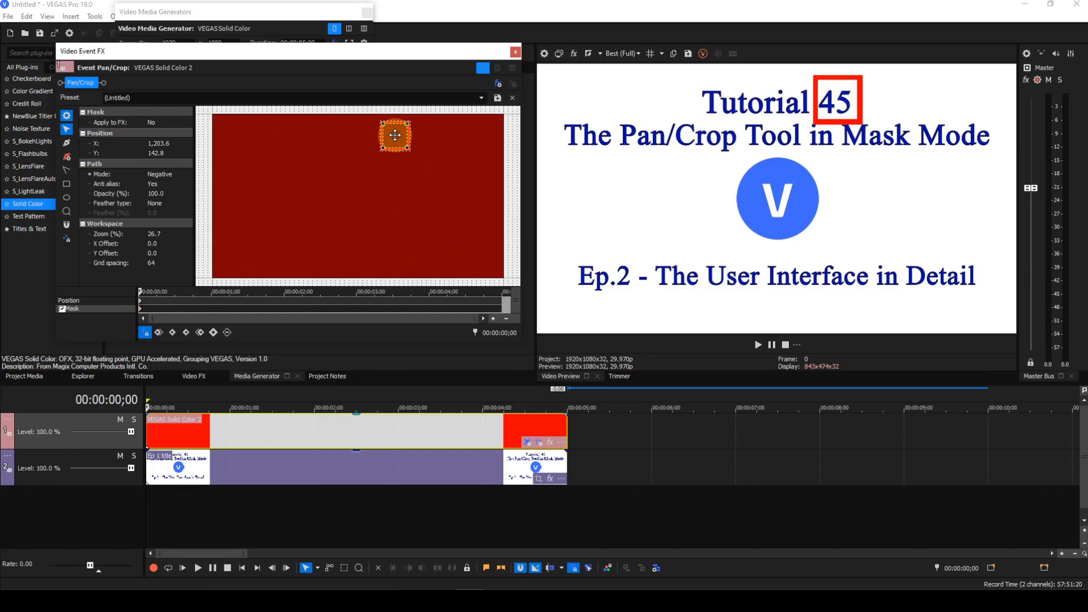
left_click_drag(395, 135, 396, 135)
Zoom in on the frame masks and nudge the outer Positive square's left edge slightly outward
scroll(421, 209, "up", 2)
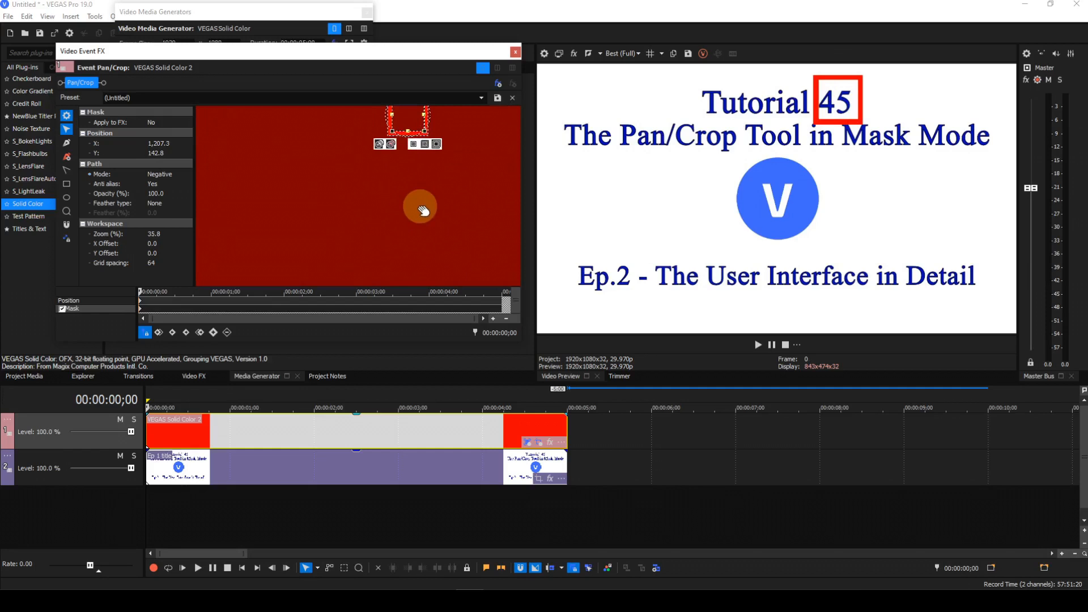
scroll(417, 204, "up", 2)
left_click_drag(413, 194, 396, 267)
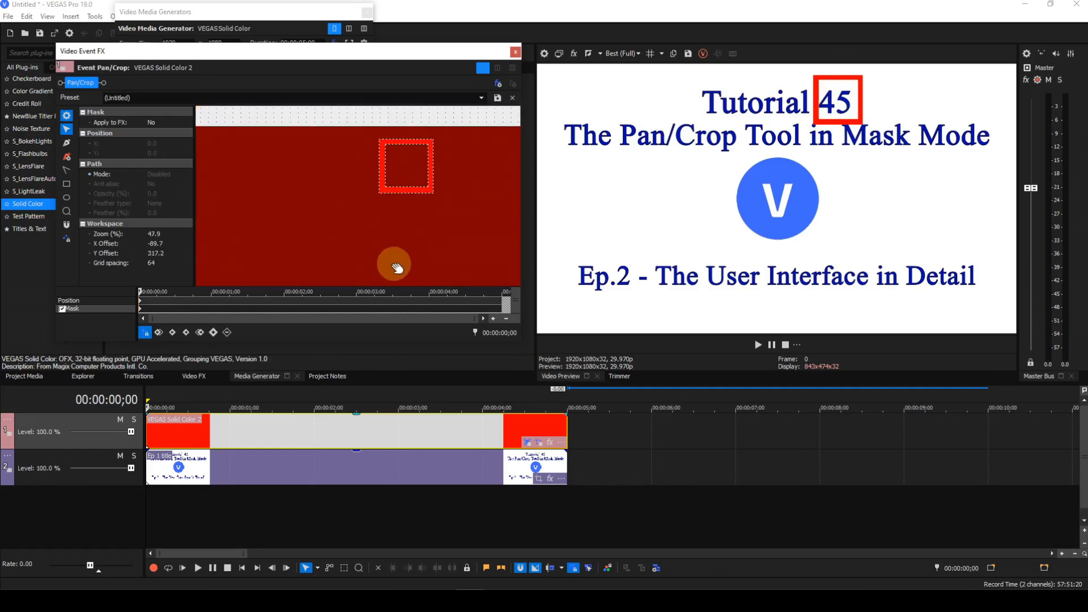
scroll(335, 243, "up", 2)
left_click_drag(340, 182, 330, 233)
scroll(330, 232, "up", 2)
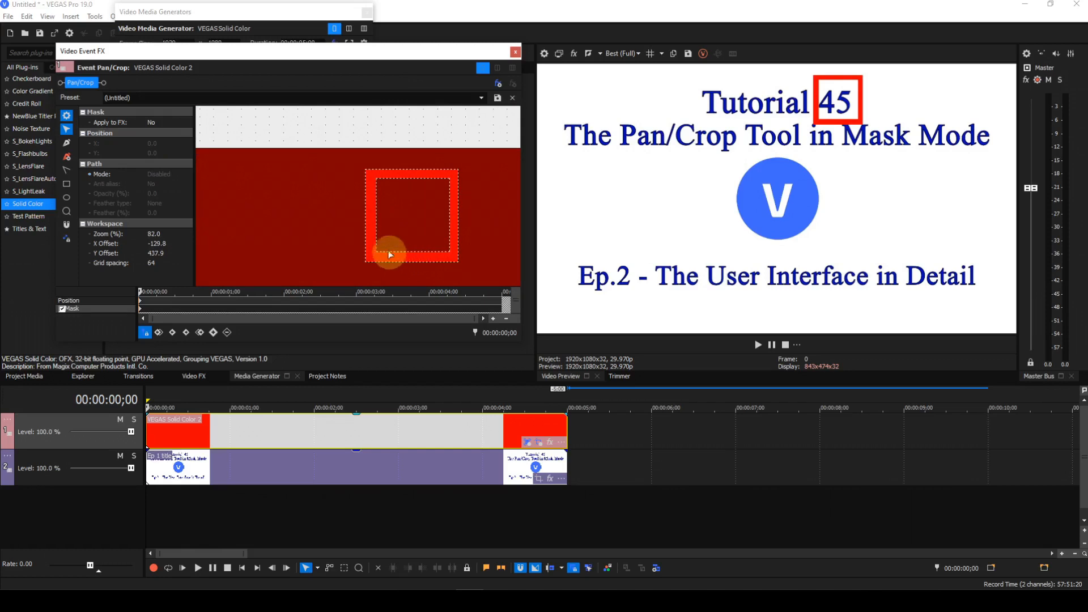
left_click(365, 222)
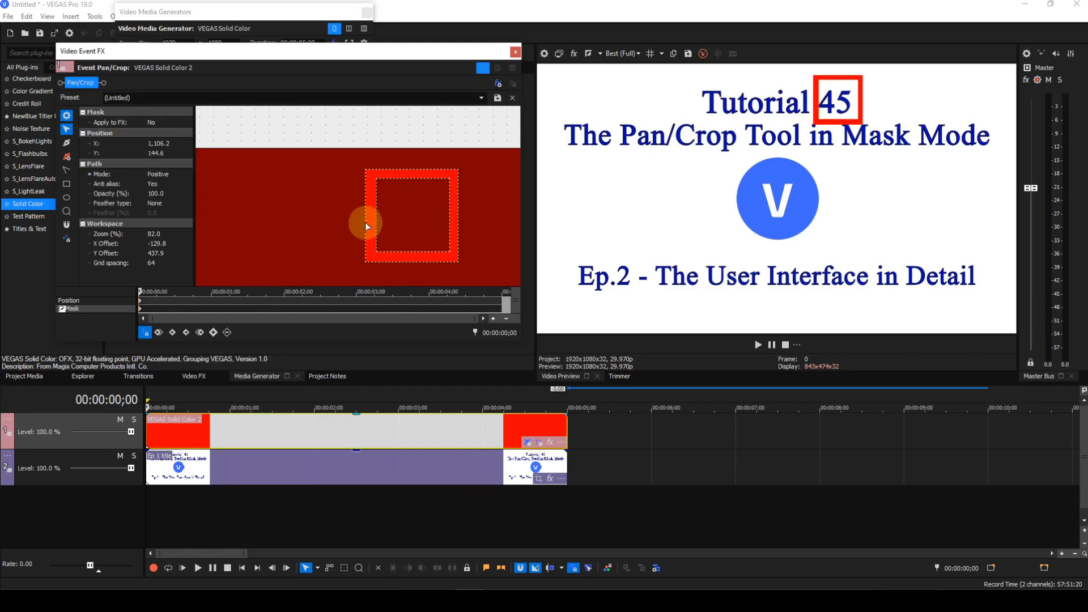
double_click(365, 220)
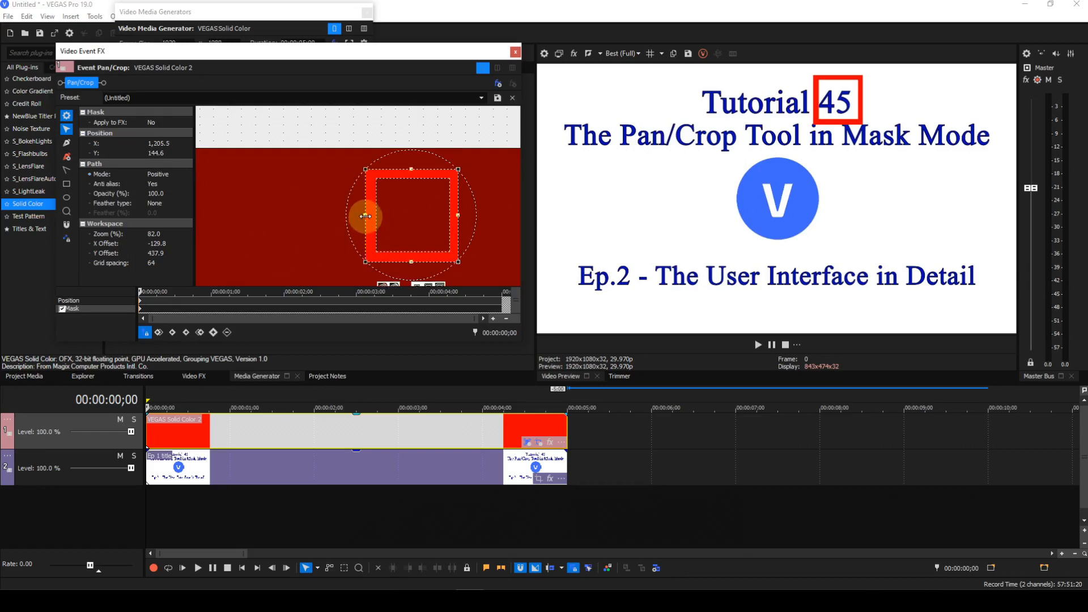
left_click_drag(366, 216, 361, 217)
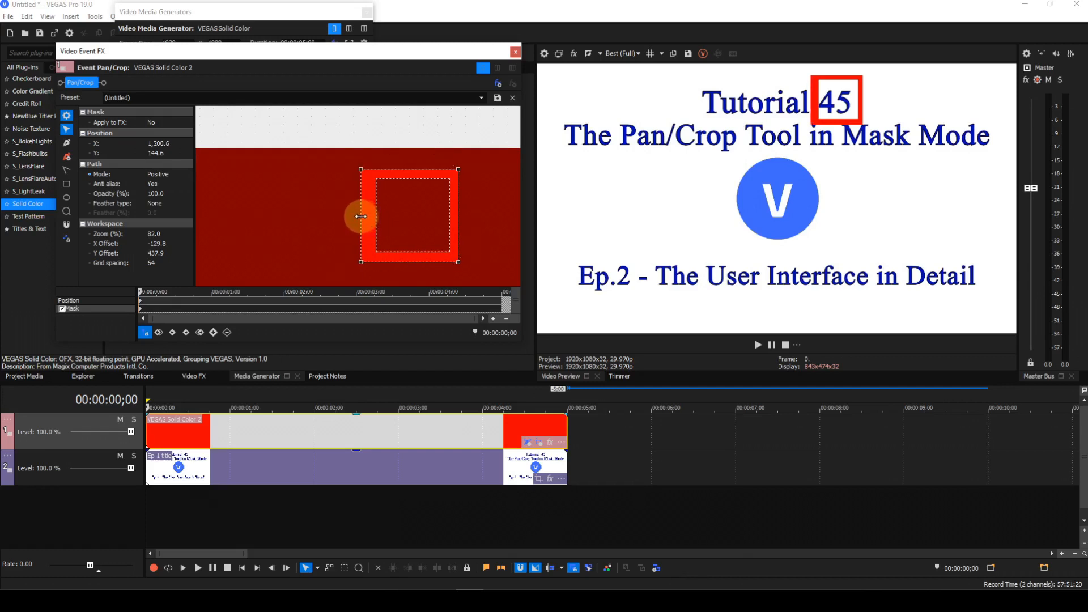
double_click(361, 216)
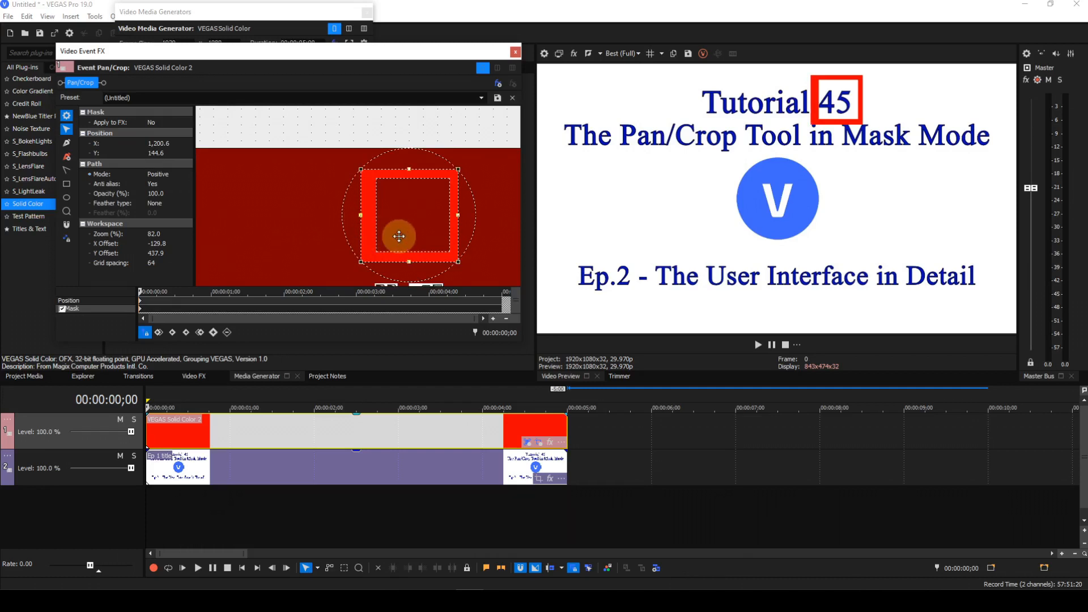
left_click(317, 244)
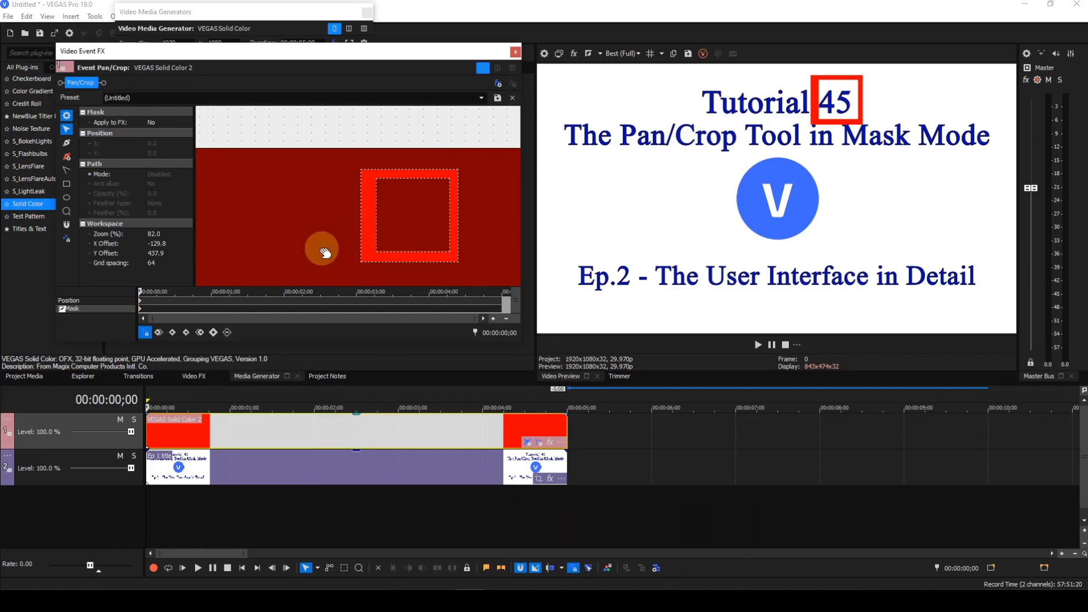
Select the inner Negative square and nudge its left edge outward and its bottom edge upward
left_click(377, 235)
left_click_drag(373, 215, 368, 214)
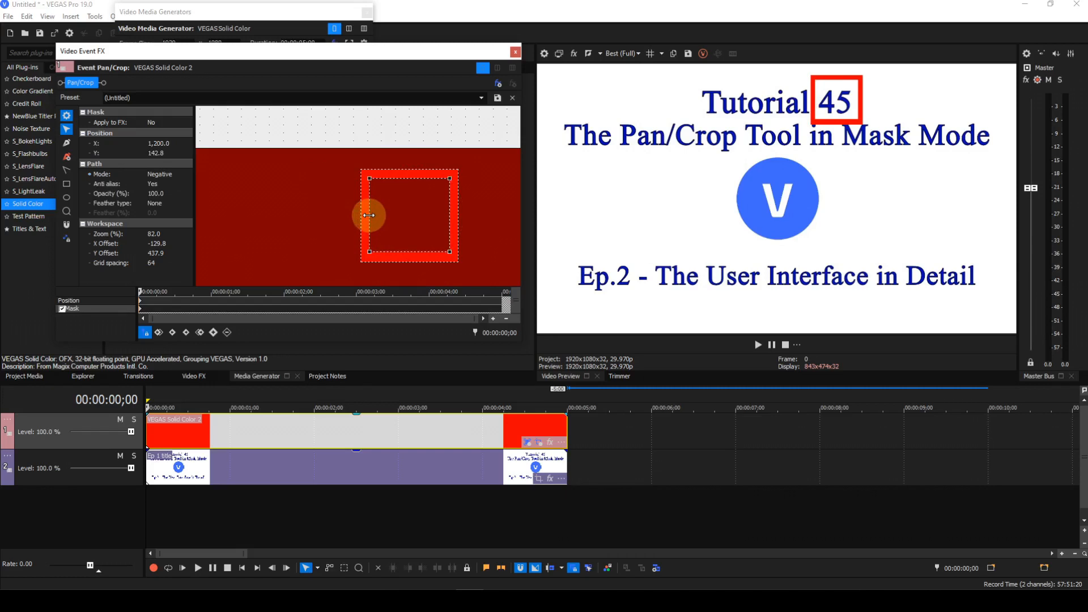
left_click(369, 214)
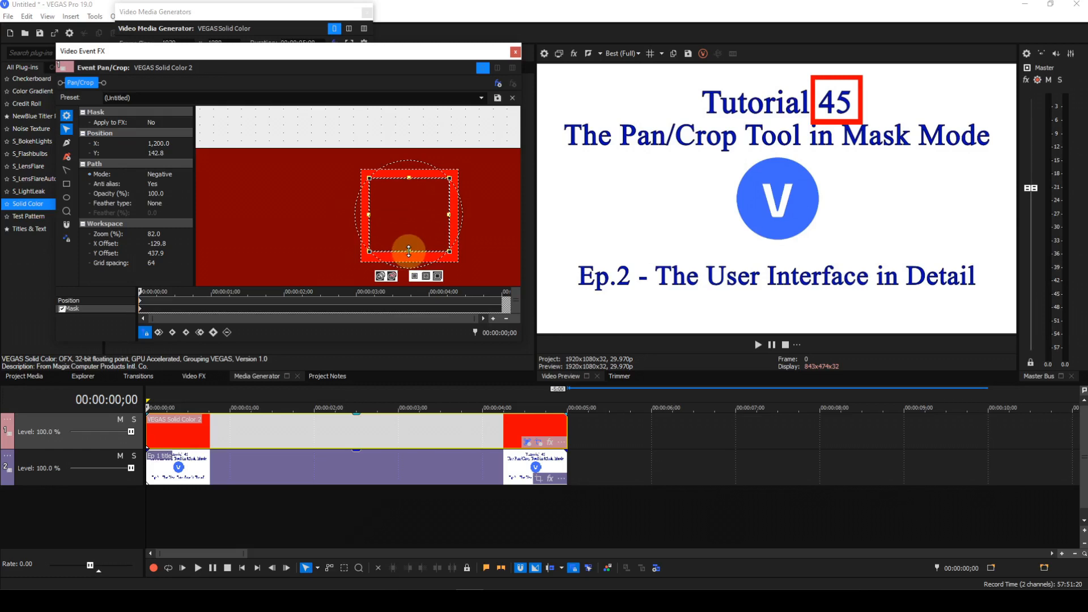
left_click_drag(409, 251, 409, 245)
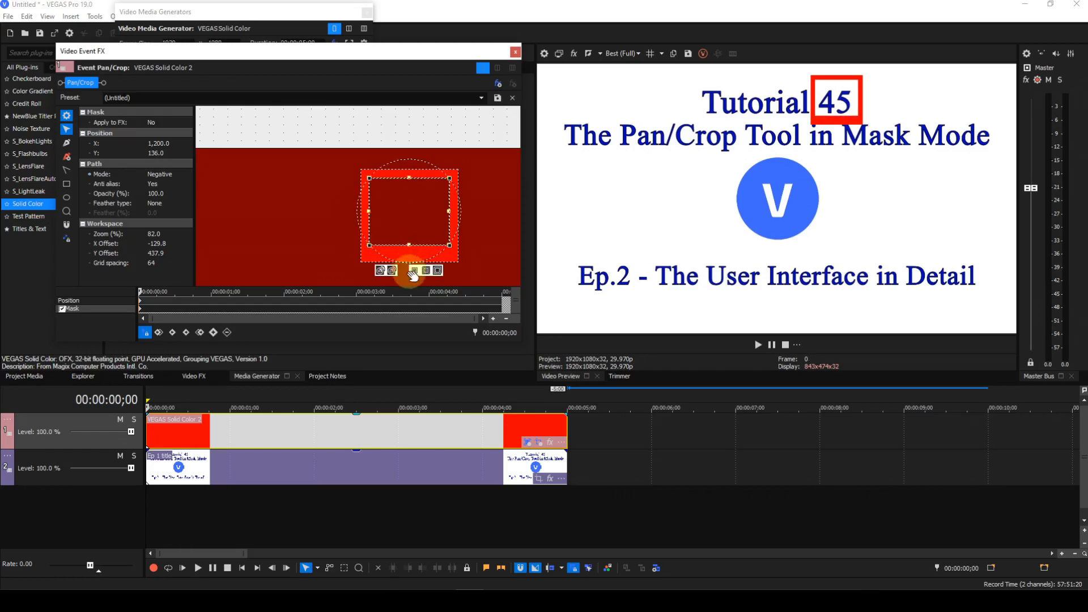
left_click(356, 264)
Raise the outer Positive square's bottom edge slightly to even out the frame border
left_click(414, 263)
left_click_drag(410, 264, 409, 254)
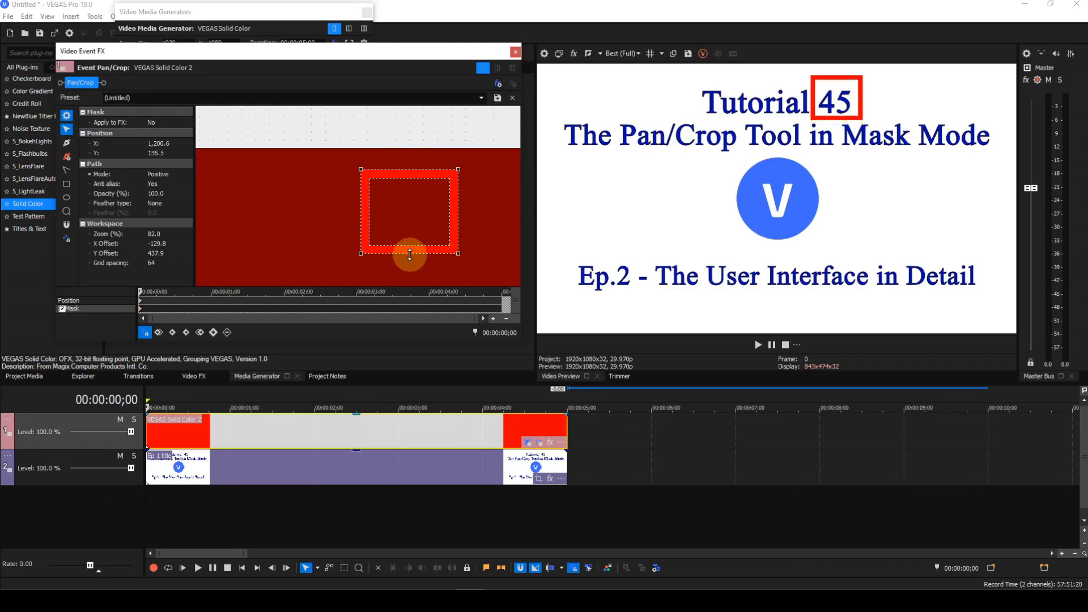
left_click_drag(410, 255, 410, 255)
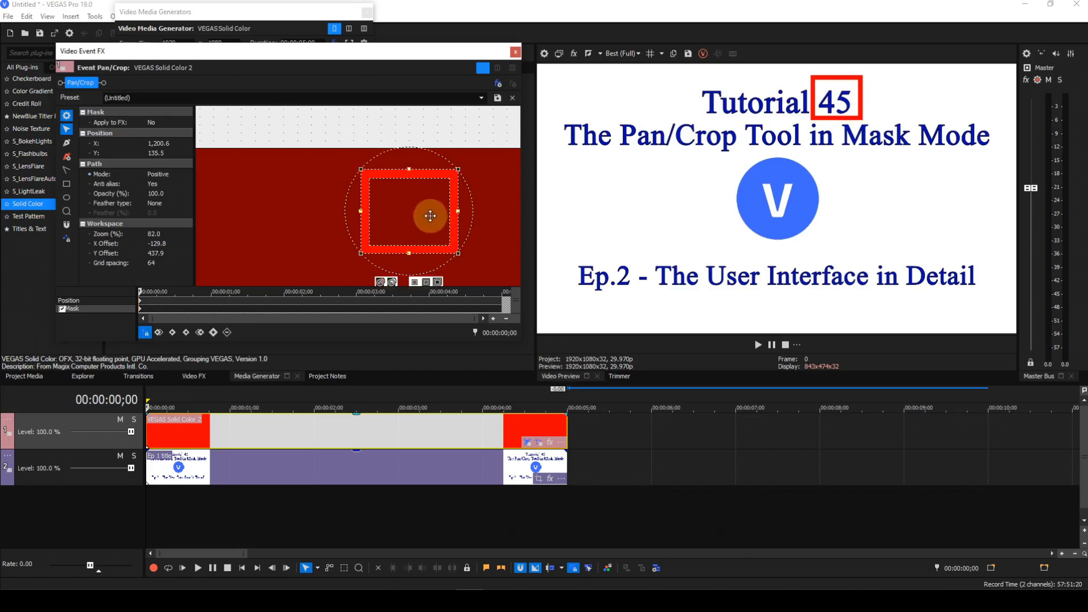
left_click(490, 203)
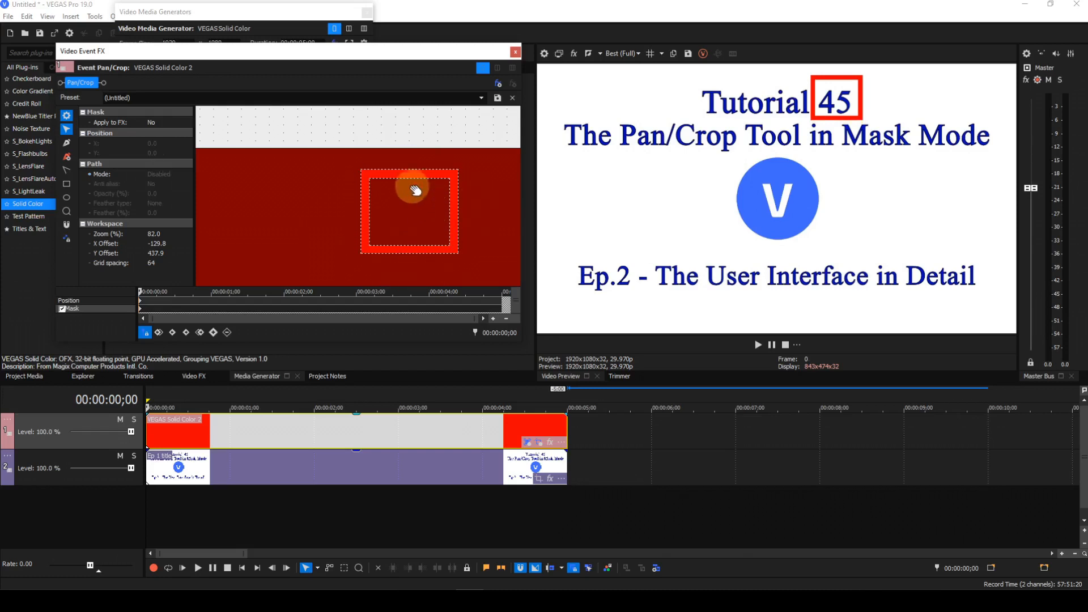
Lower the inner Negative square's top edge and pull its top-right corner slightly inward
left_click(406, 178)
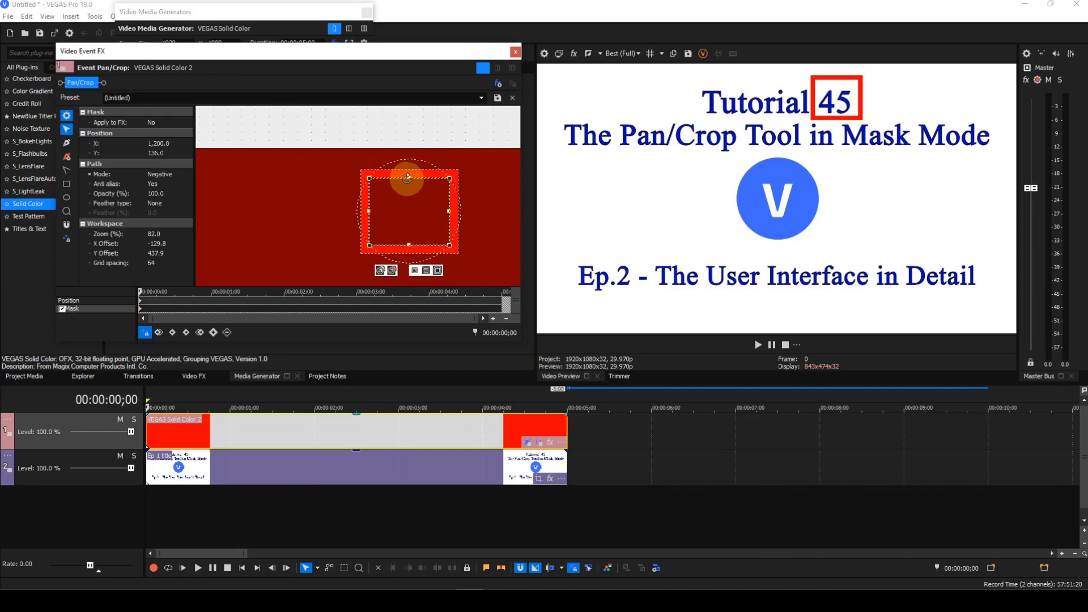
left_click_drag(409, 178, 410, 190)
left_click(479, 230)
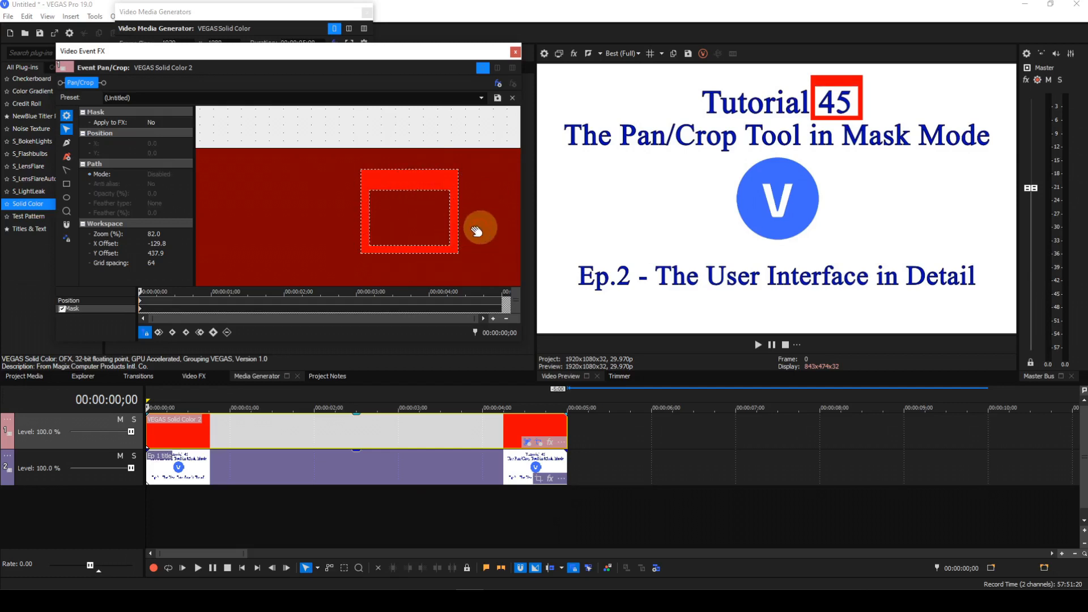
left_click(449, 224)
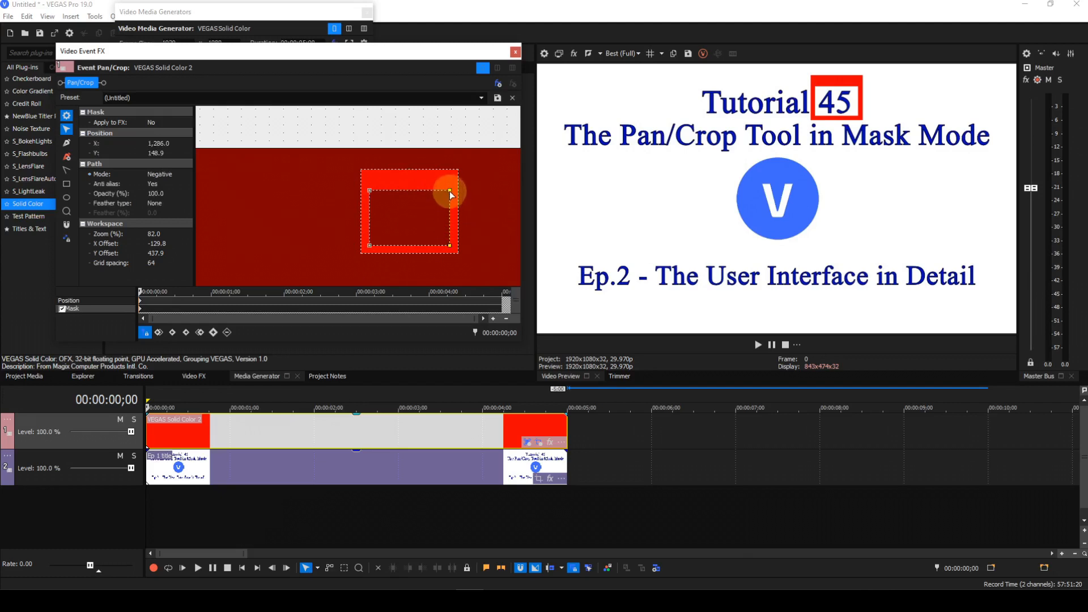
left_click_drag(450, 191, 443, 189)
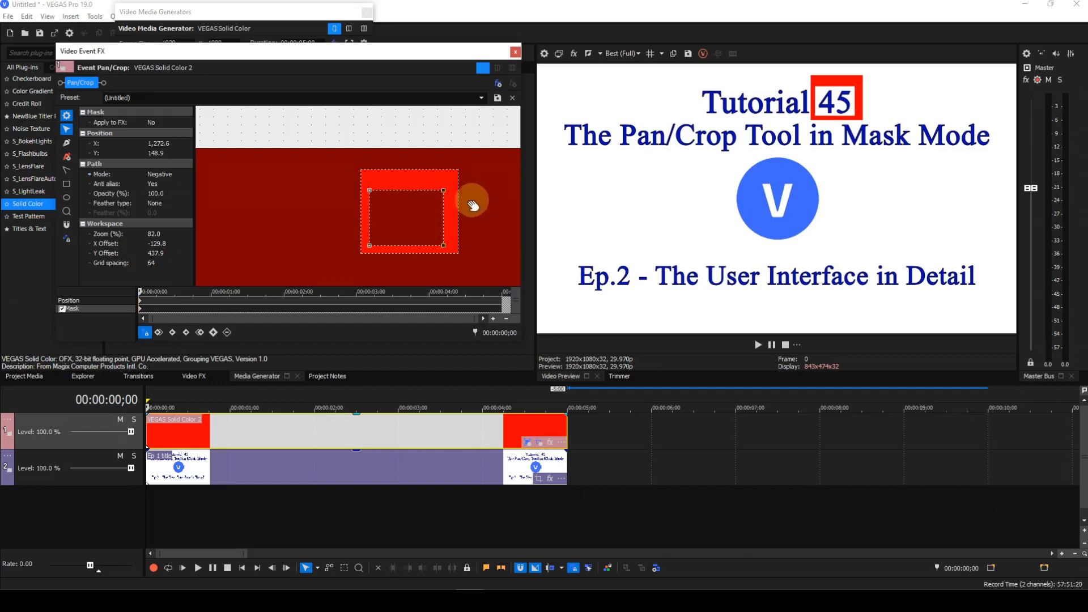
left_click(458, 215)
Move the outer Positive square's right side inward and lower its top edge to balance the frame
left_click_drag(458, 168, 451, 168)
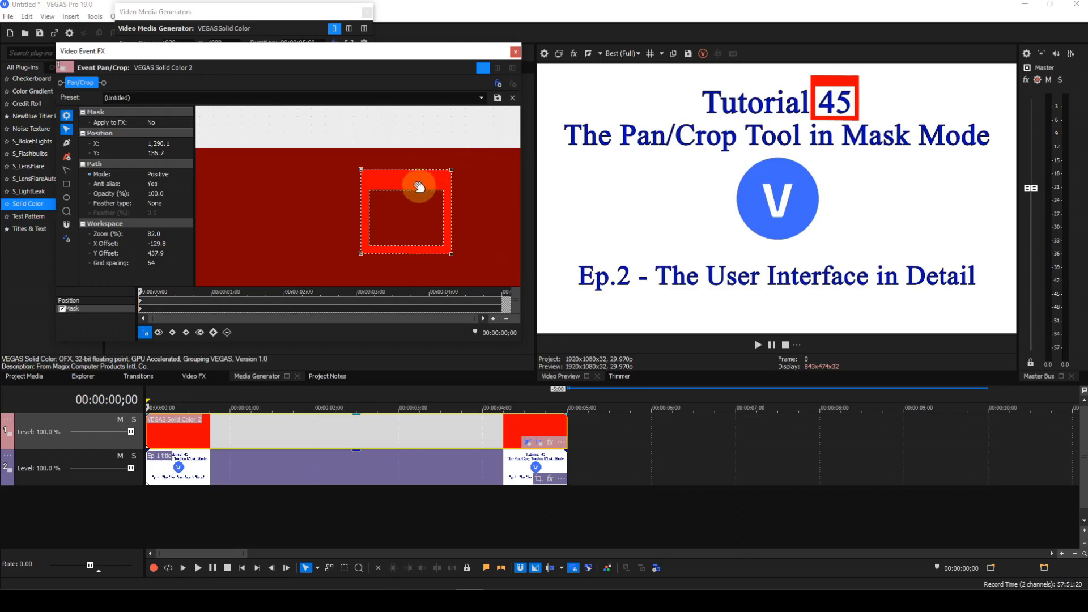
left_click(407, 169)
left_click_drag(451, 170, 451, 183)
left_click(517, 188)
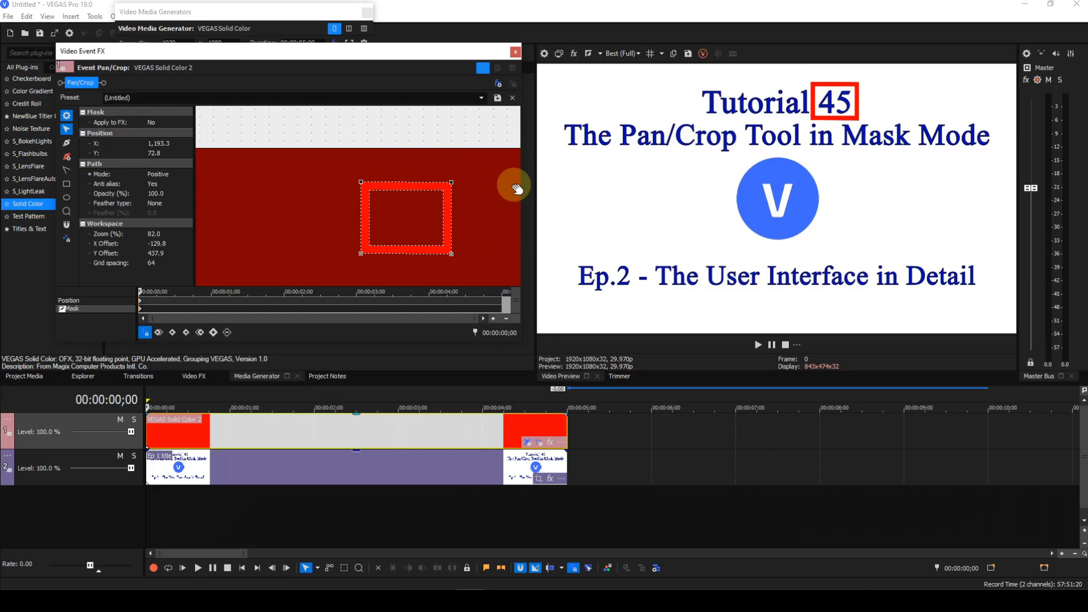
Select the whole mask path and scale the frame up proportionally from its corner handle
right_click(482, 203)
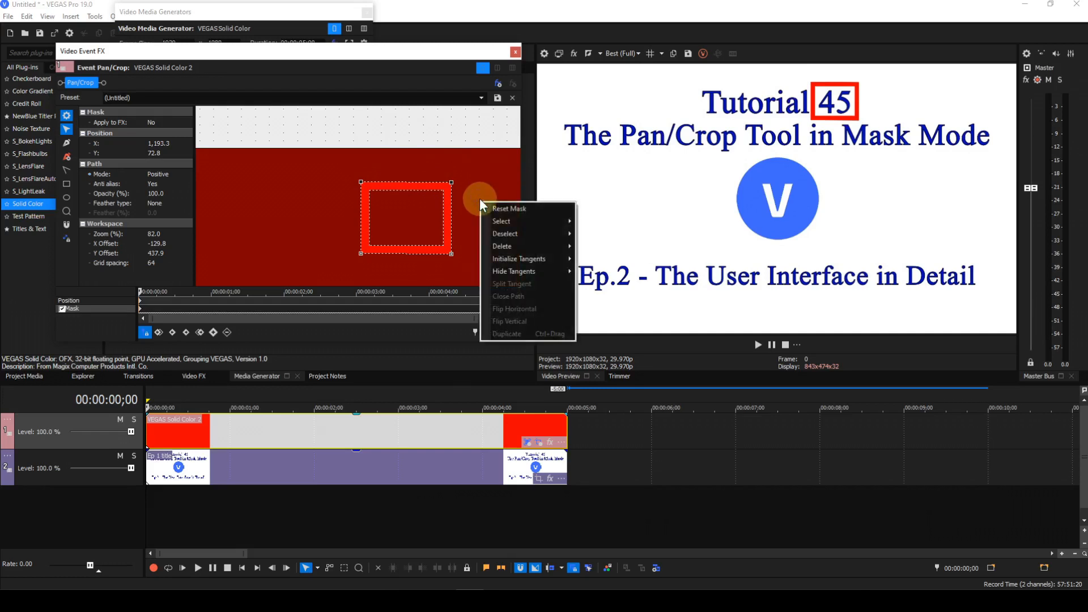
mouse_move(495, 222)
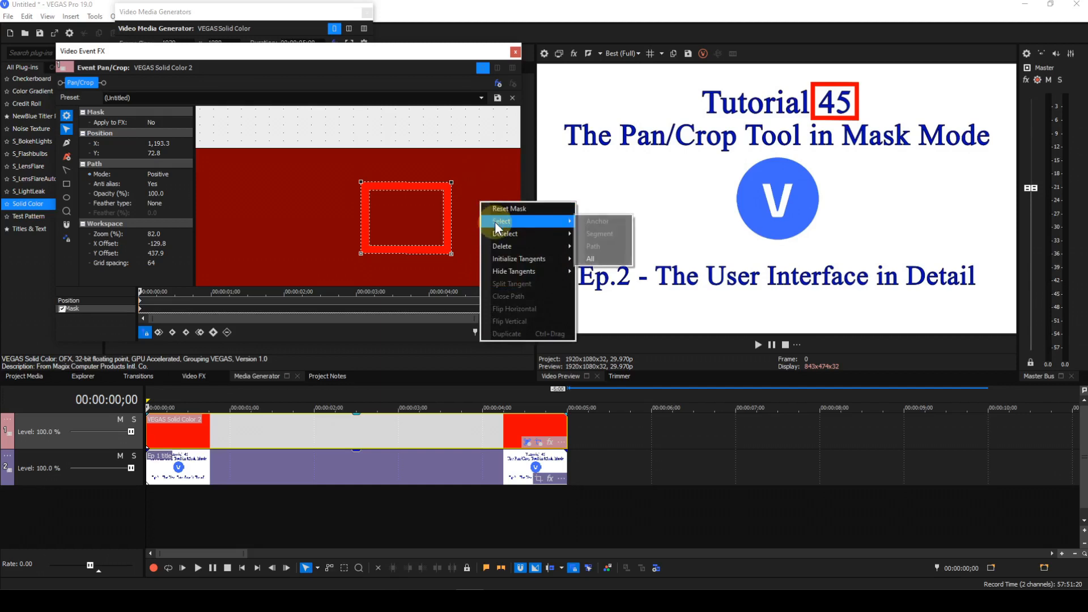
left_click(589, 258)
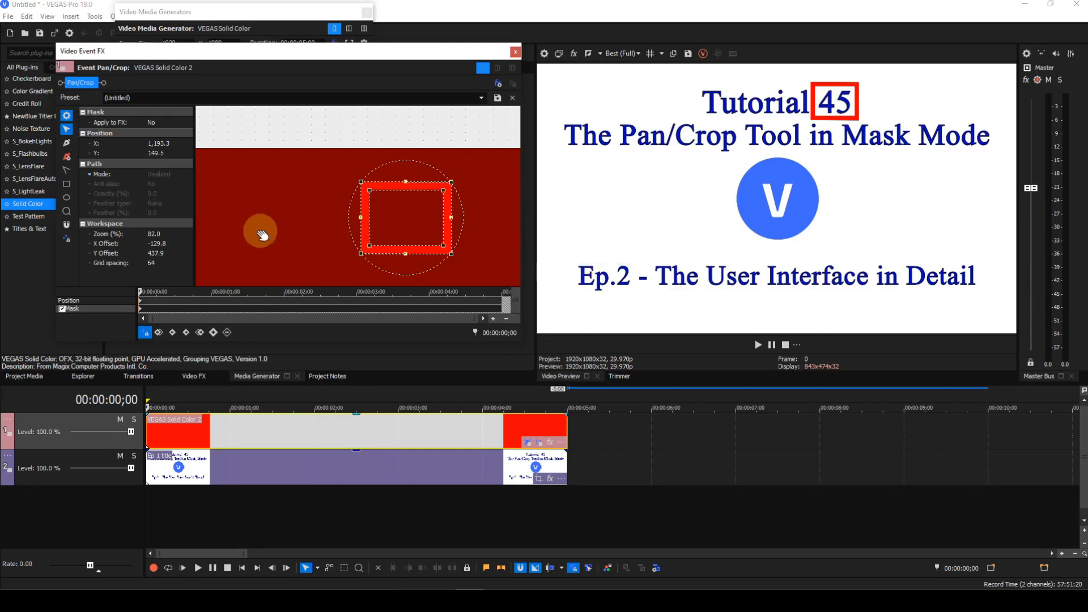
scroll(261, 231, "up", 3)
scroll(263, 231, "down", 10)
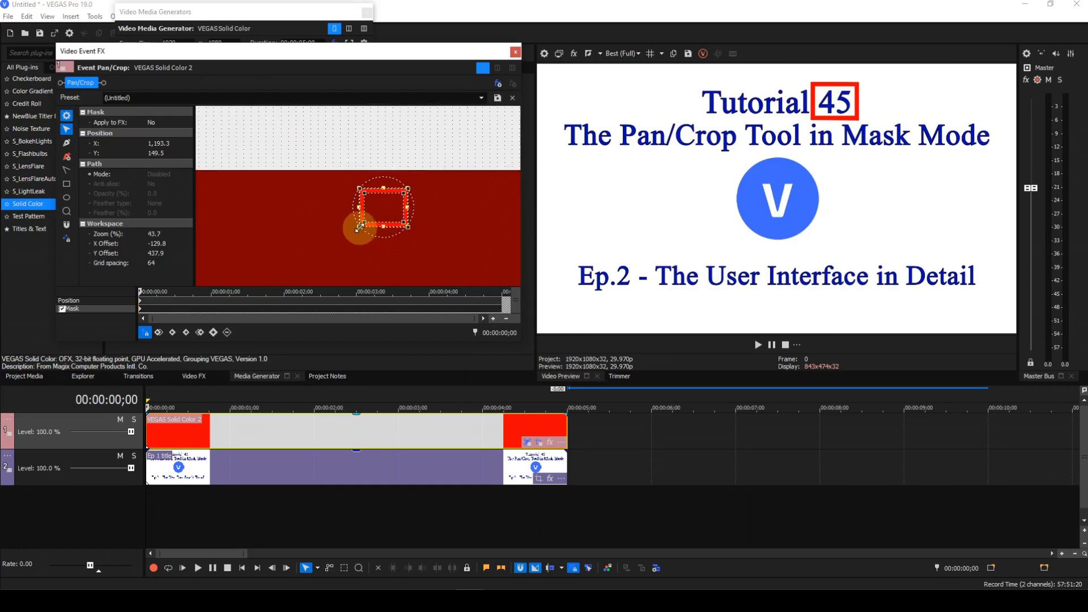
key("shift")
left_click_drag(359, 227, 267, 296)
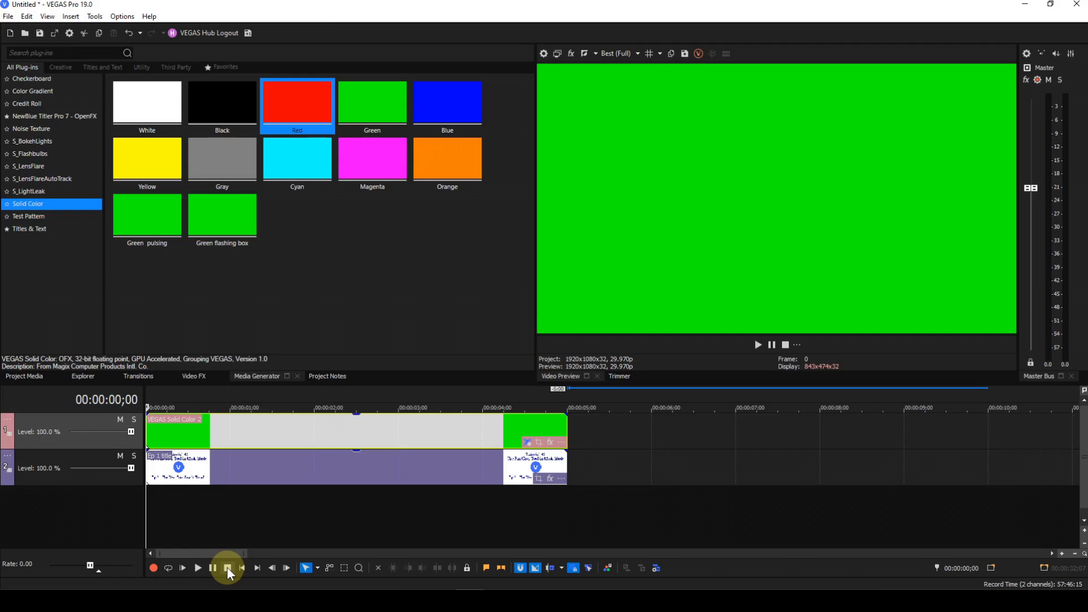
Open Pan/Crop for the green solid color event on the top track and enable its mask
left_click(539, 443)
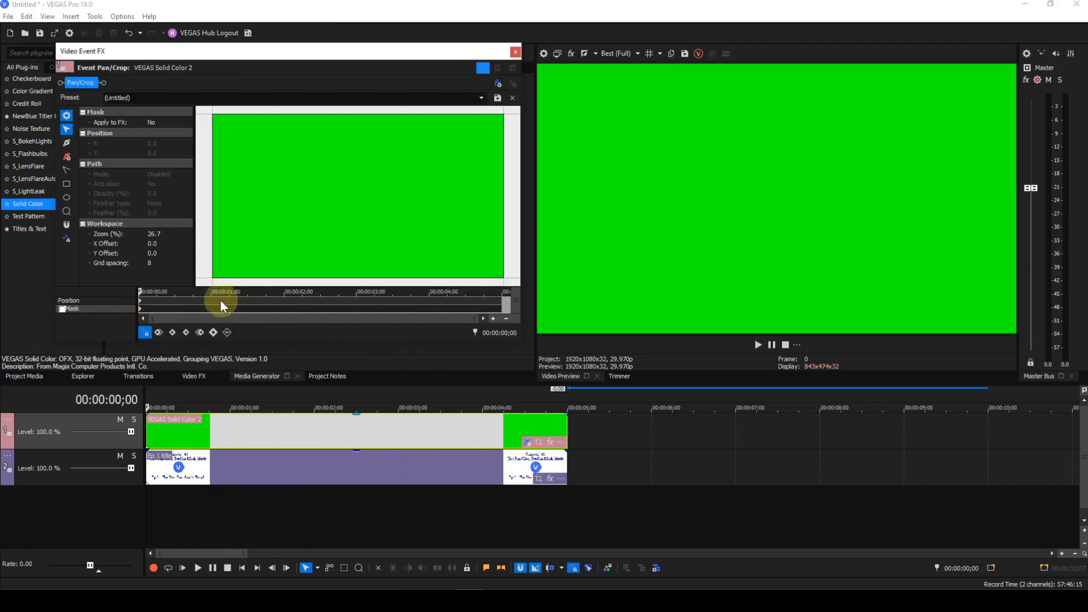
left_click(63, 309)
Turn on snap to grid and set the grid spacing to 64
left_click(65, 223)
left_click(153, 263)
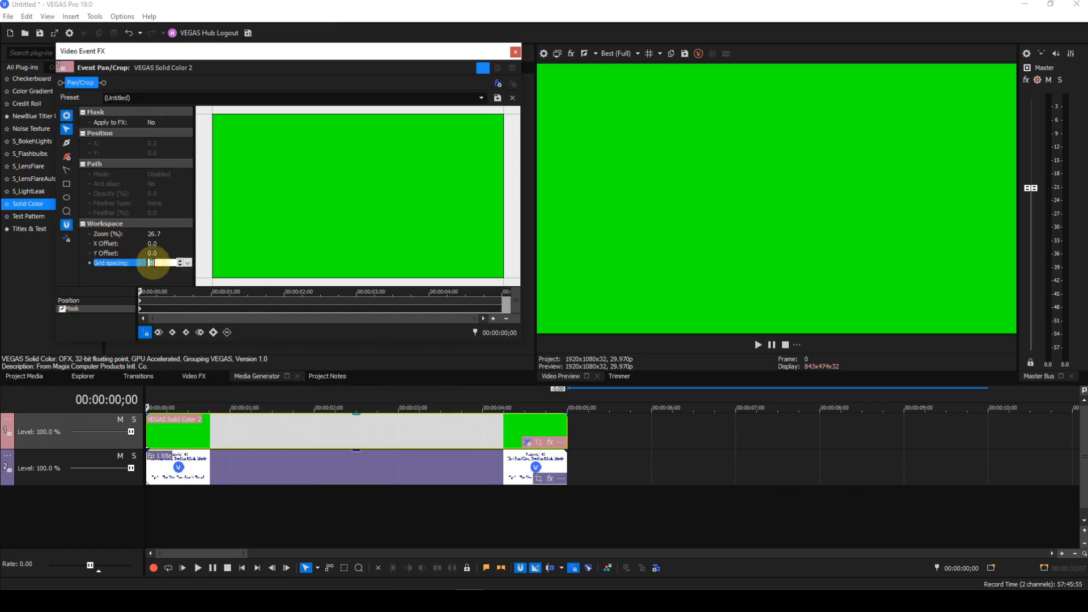
type("64")
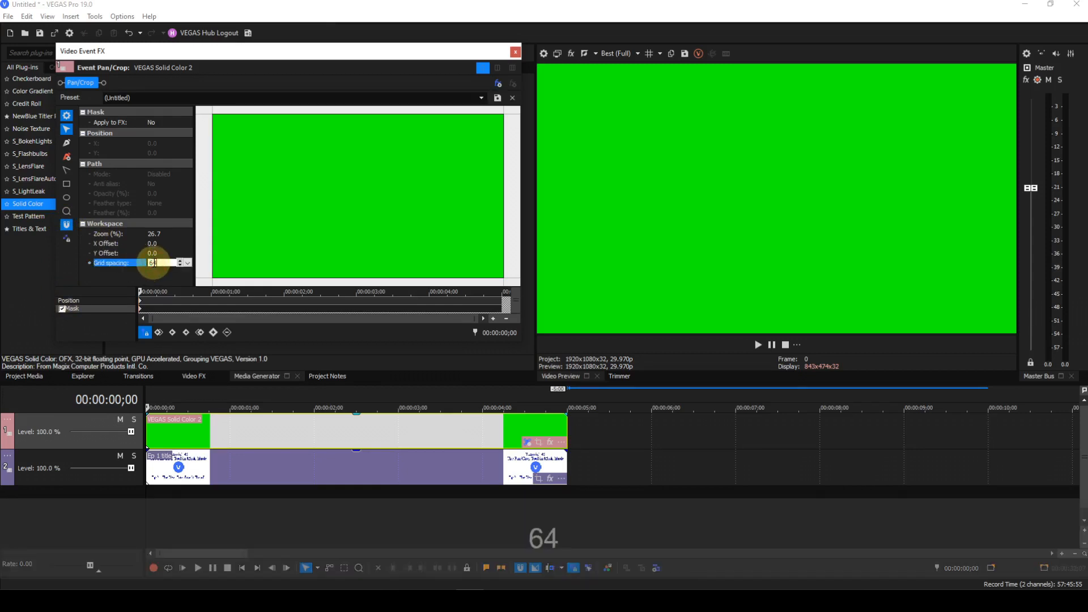
key("Return")
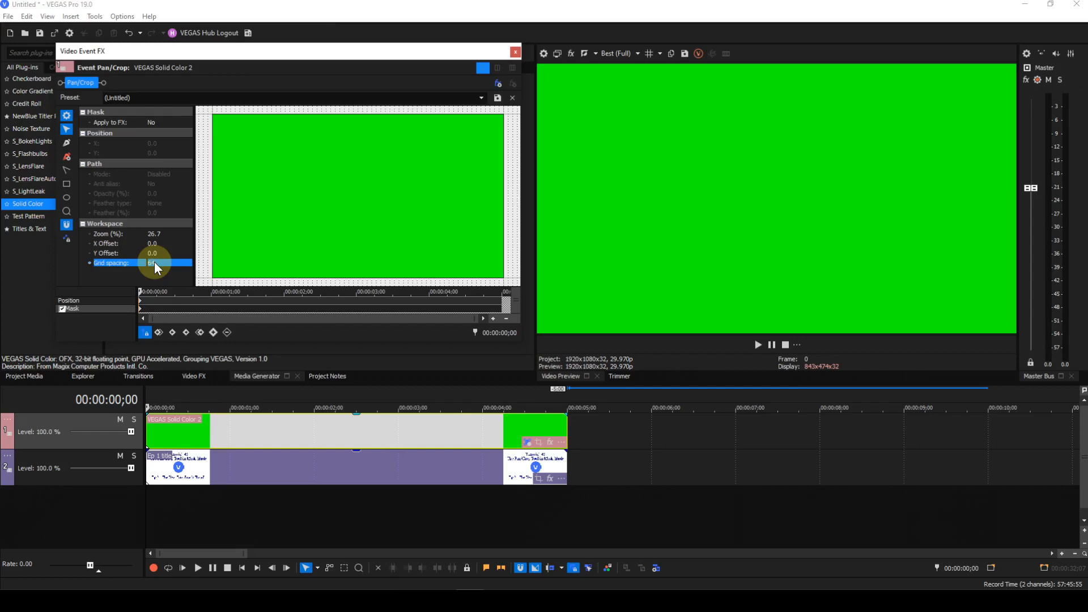
Draw an upward-pointing arrow mask on the green solid with the anchor creation tool, snapping points to the grid
left_click(67, 142)
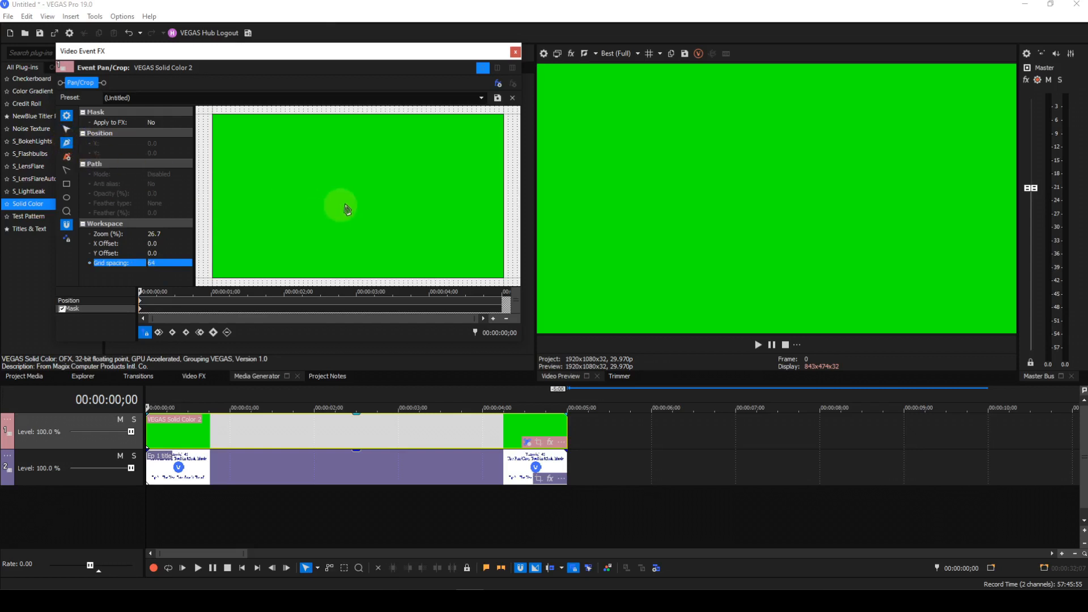
left_click(336, 163)
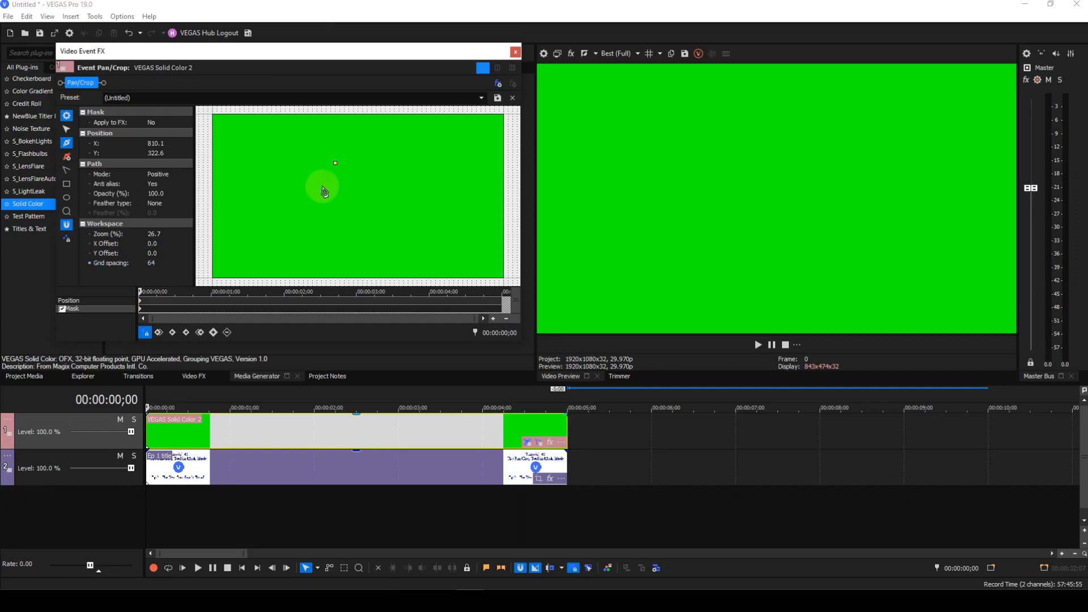
left_click(323, 186)
left_click(330, 203)
left_click(337, 202)
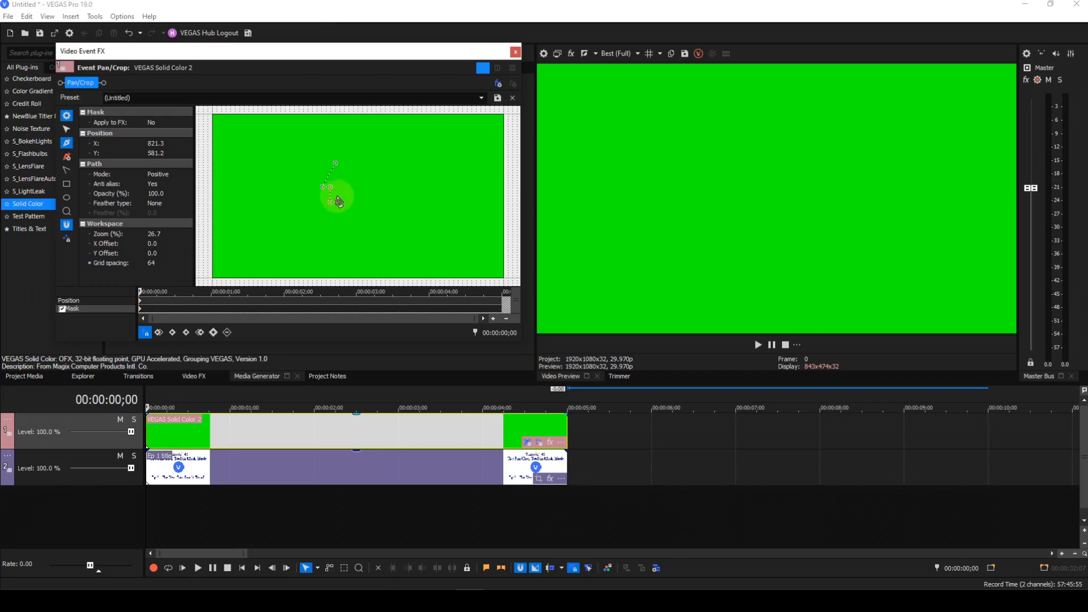
left_click(347, 187)
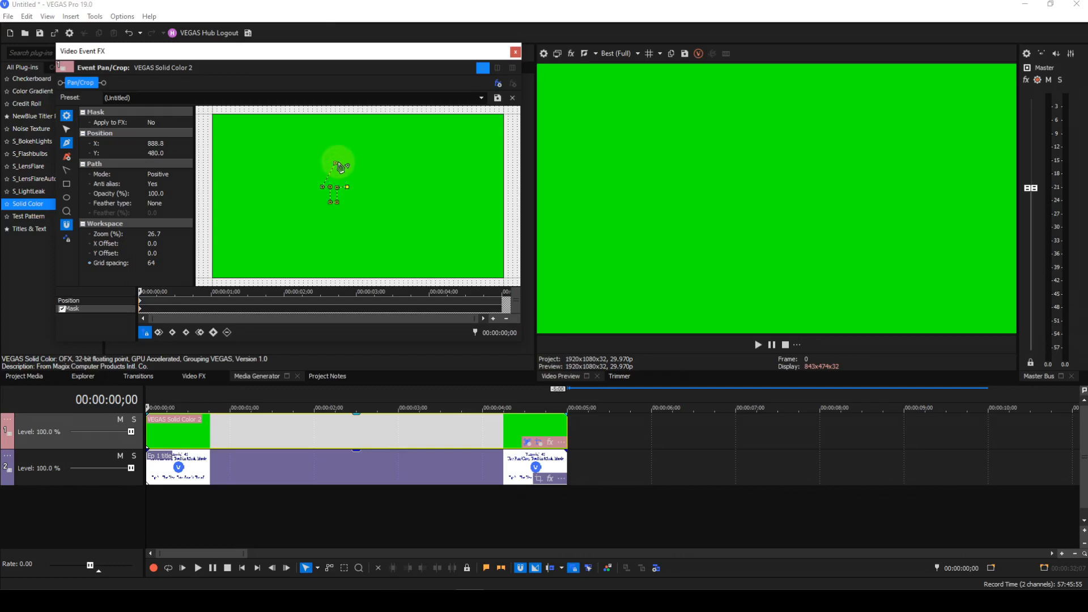
left_click(335, 164)
scroll(391, 216, "up", 3)
scroll(378, 218, "up", 3)
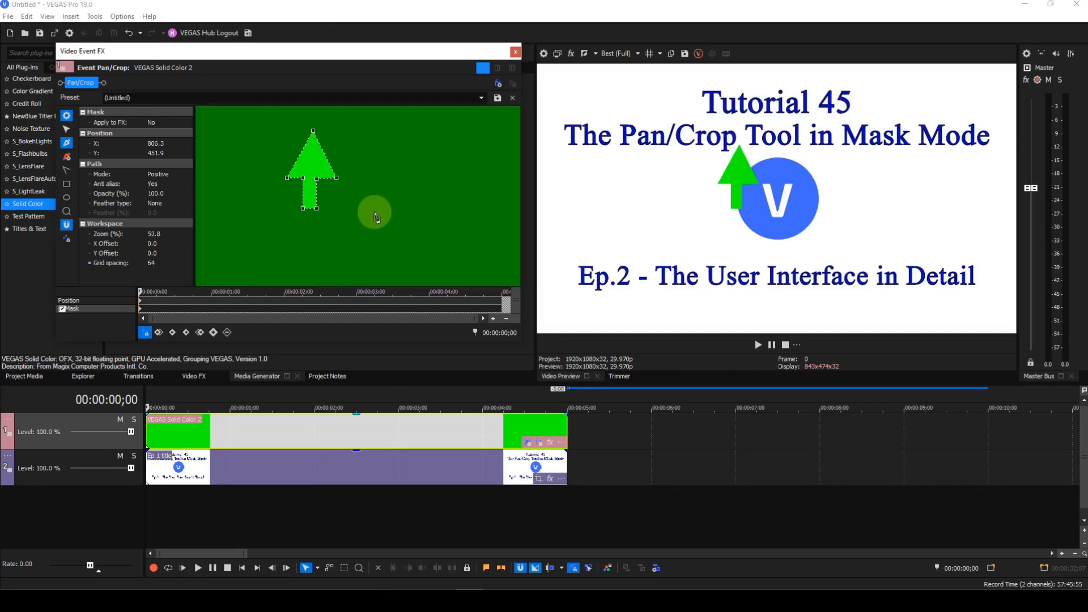
Nudge the arrow's shaft and shoulder anchors to straighten and align the arrow's stem
left_click(67, 128)
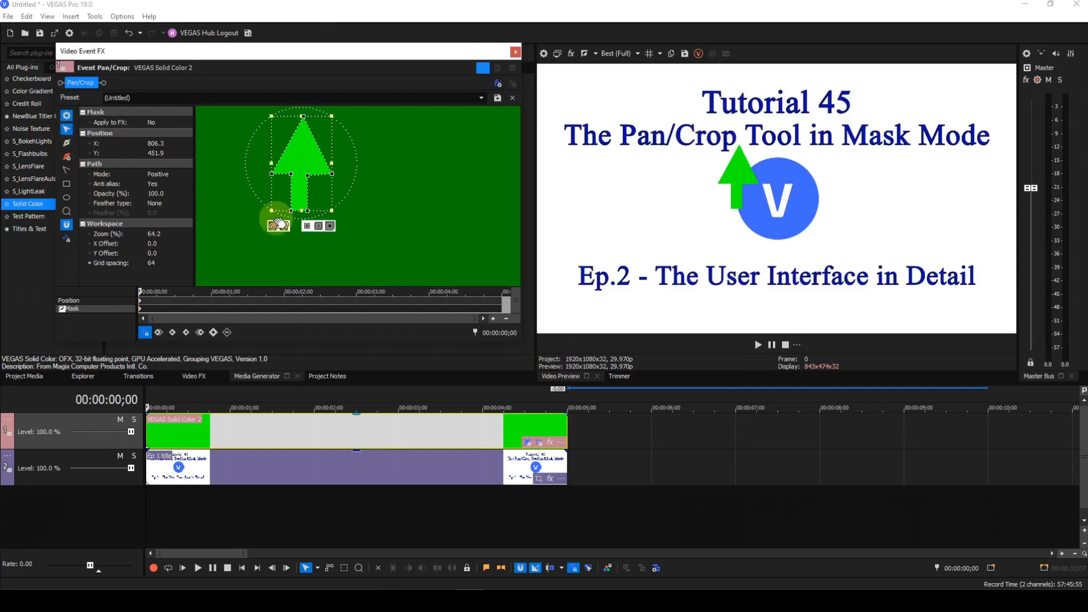
left_click(264, 233)
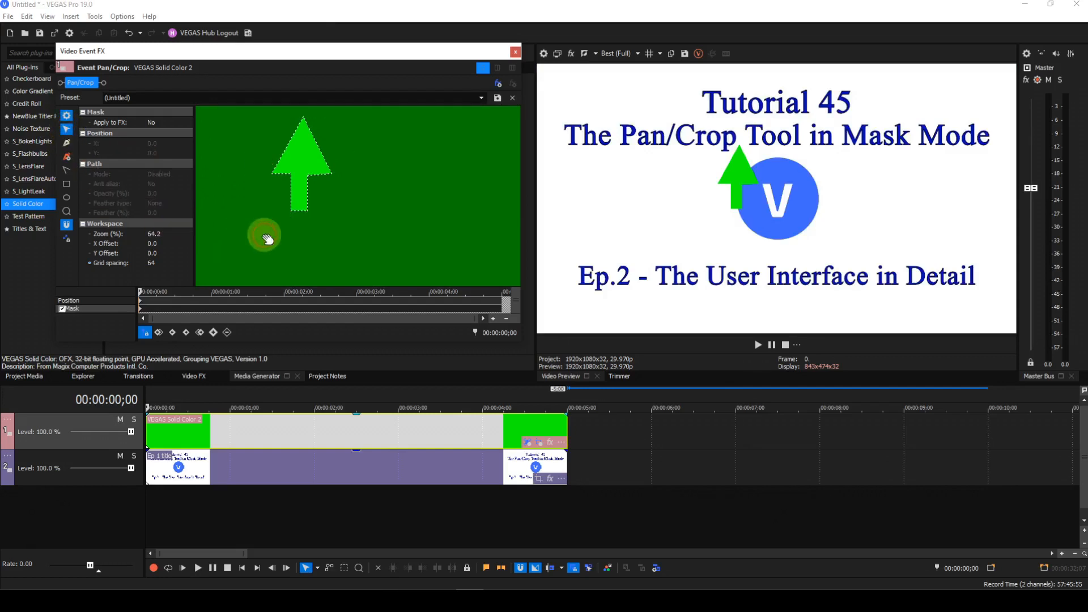
left_click(291, 212)
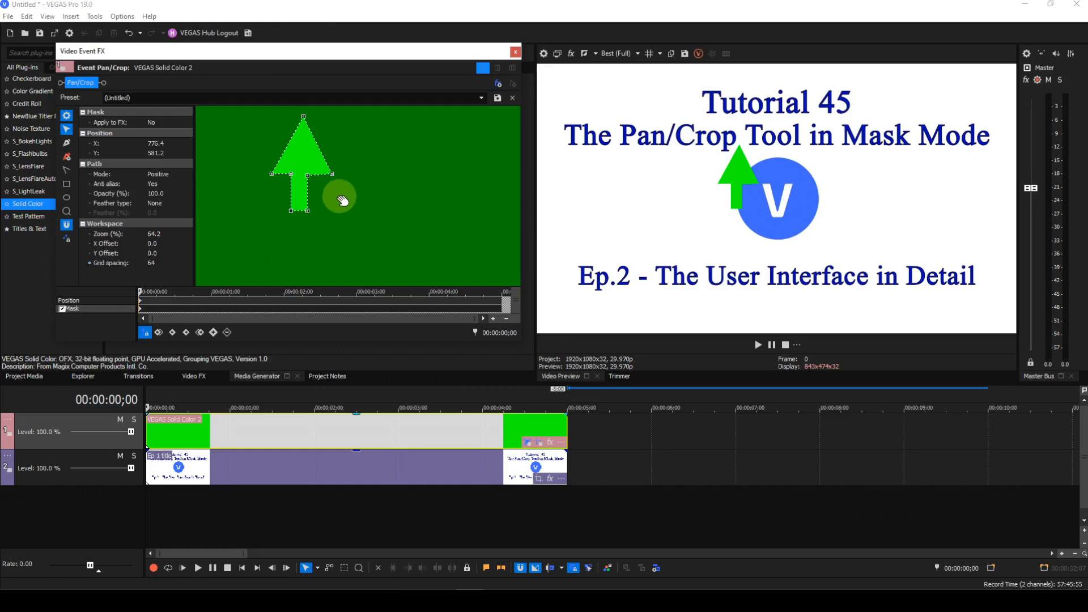
left_click_drag(331, 174, 329, 174)
left_click(307, 176)
left_click_drag(307, 176, 308, 178)
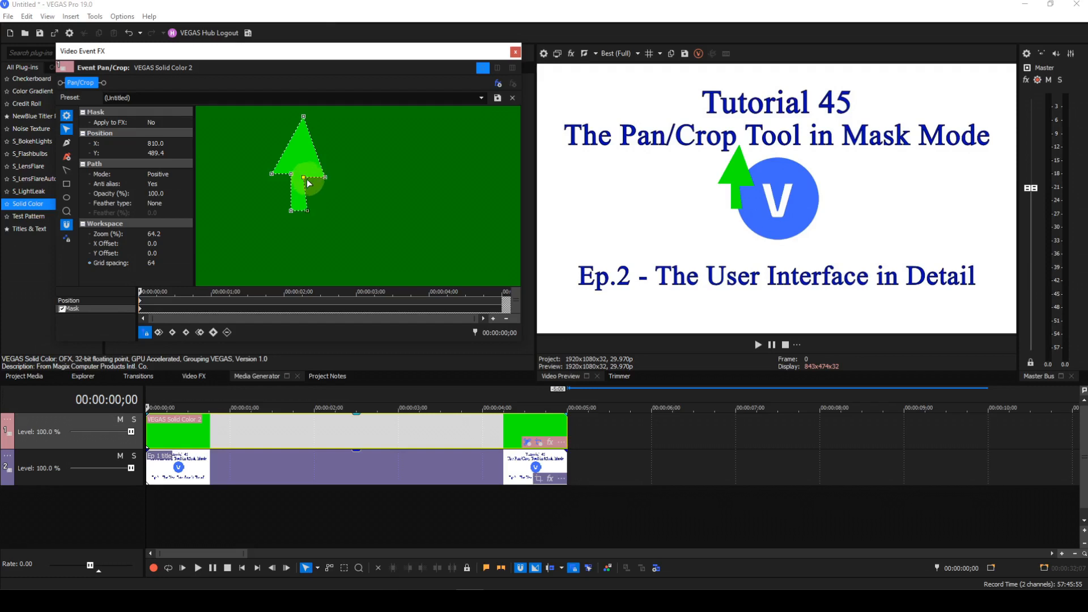
left_click_drag(306, 212, 305, 212)
left_click(291, 211)
left_click_drag(287, 211, 285, 211)
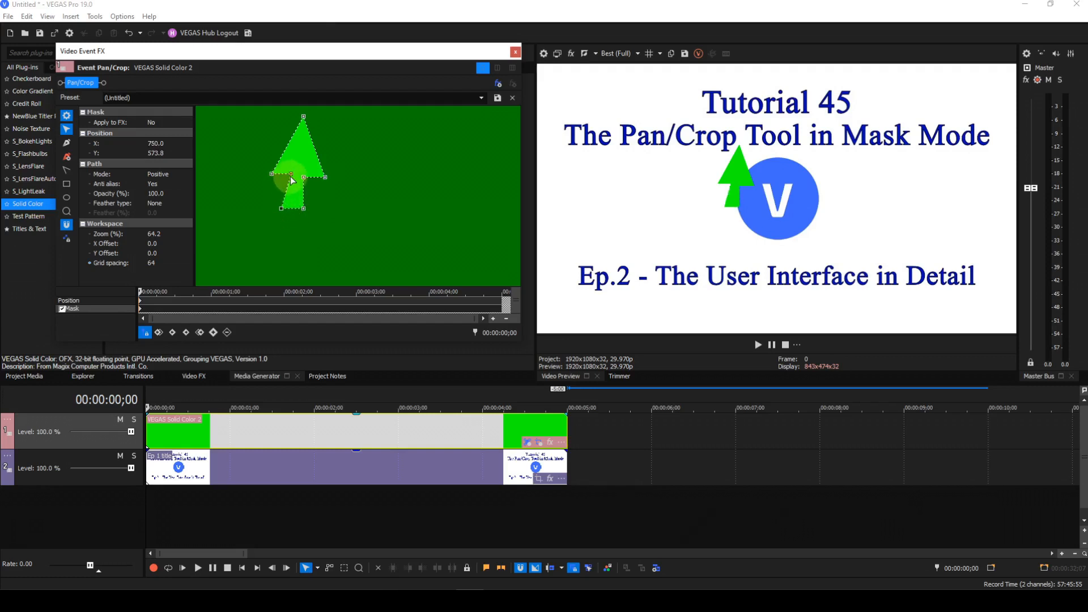
Pull the arrowhead's left corner outward and recentre its tip so the arrow is symmetric
left_click_drag(290, 177, 265, 179)
left_click(273, 175)
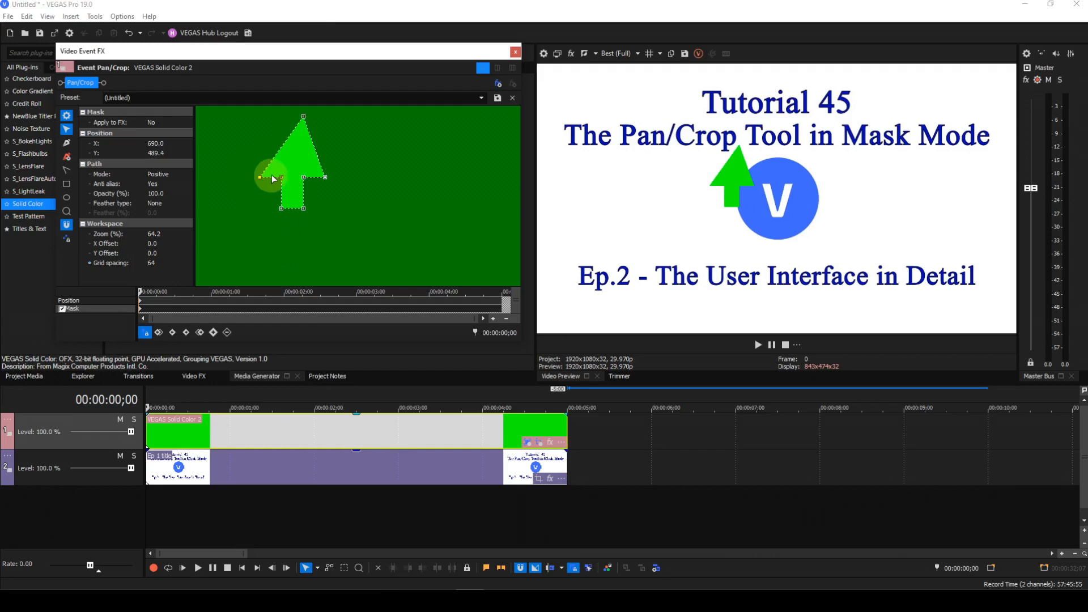
left_click_drag(303, 117, 298, 118)
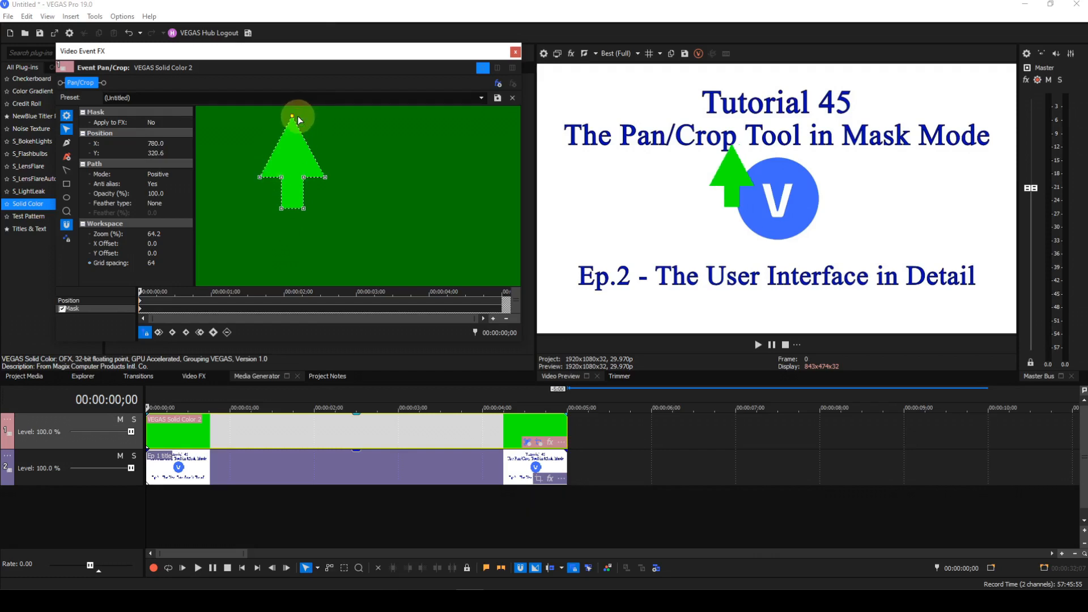
left_click(315, 241)
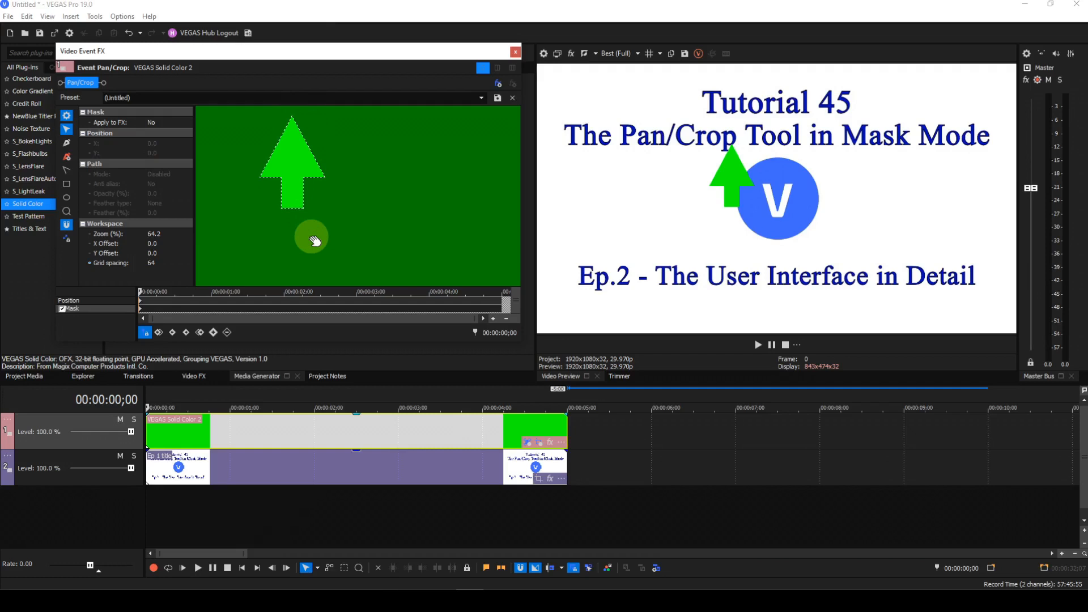
Select the whole arrow path, duplicate it, and scale the copy down proportionally
right_click(343, 209)
mouse_move(365, 229)
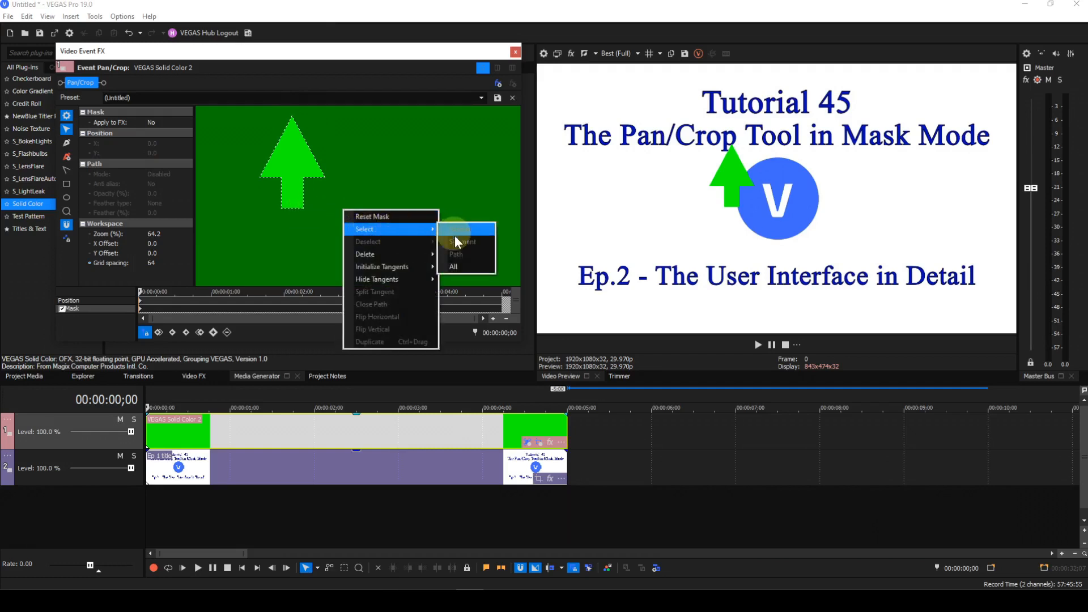
left_click(454, 265)
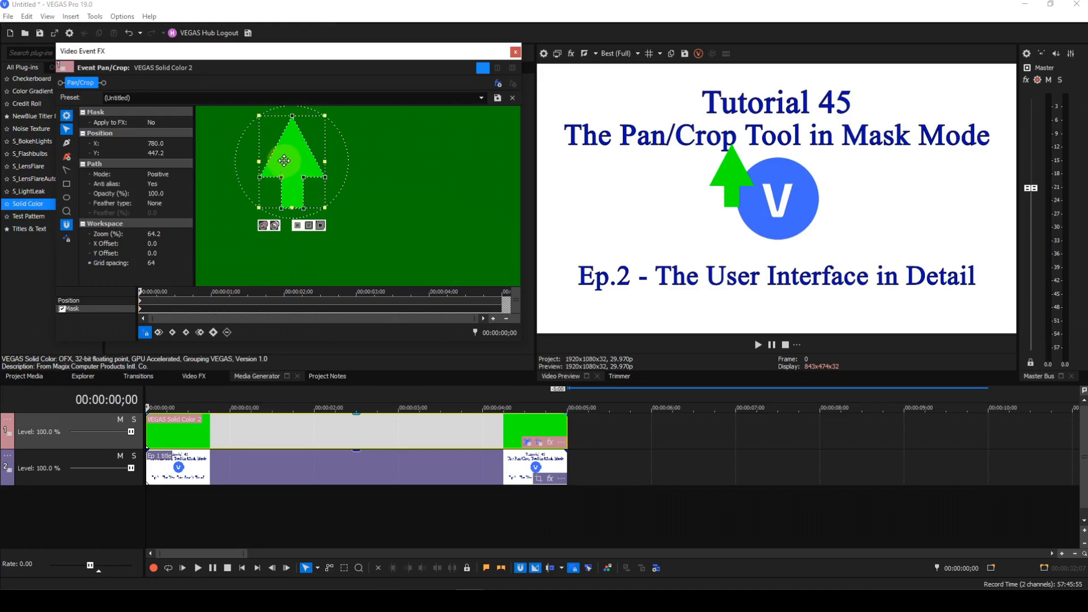
left_click_drag(284, 163, 368, 169)
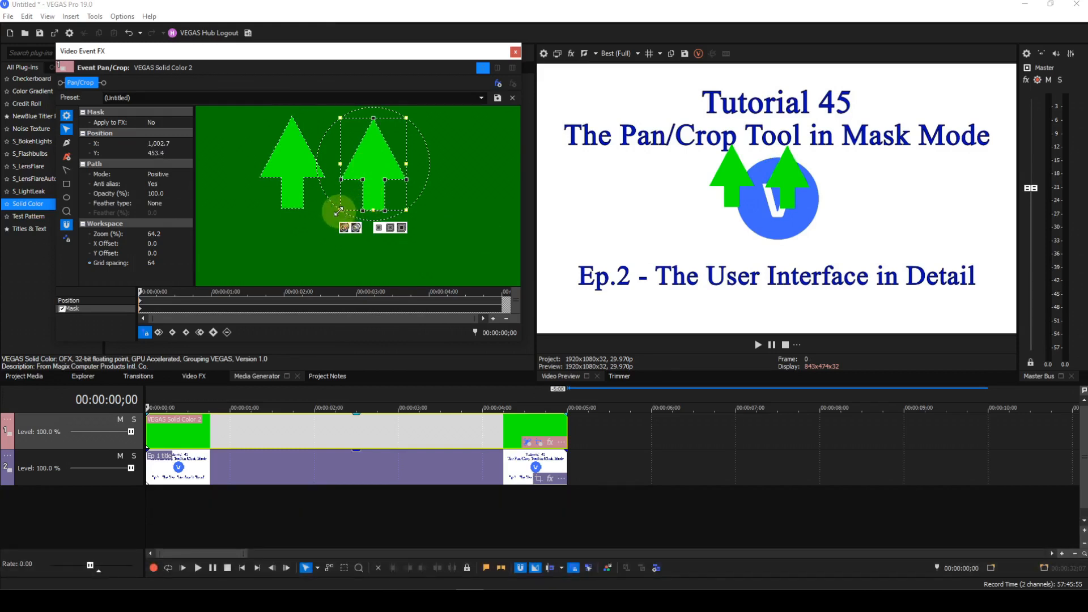
key("shift")
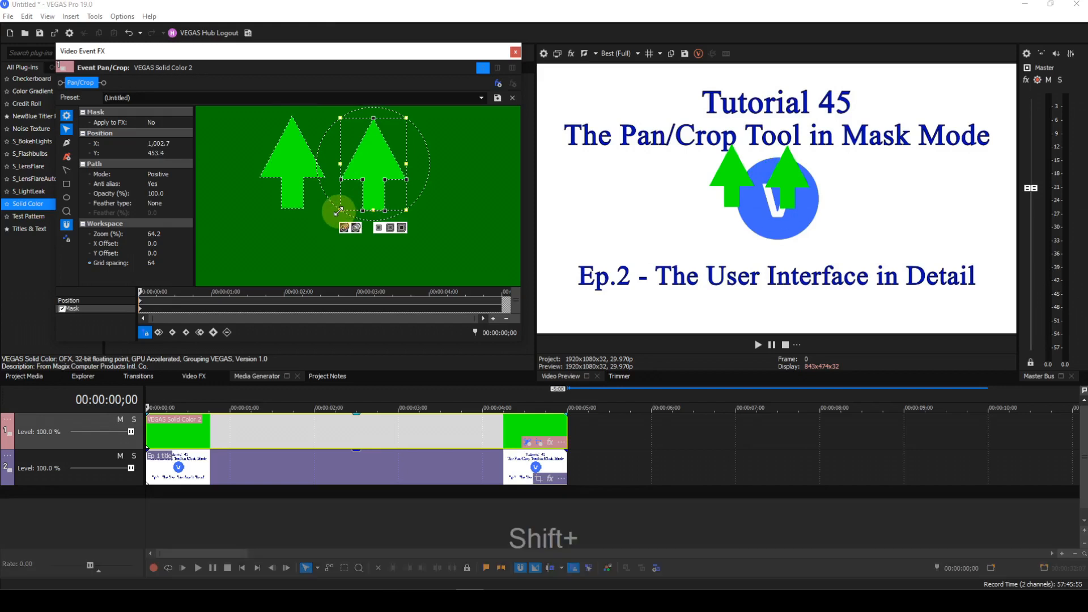
left_click_drag(339, 211, 352, 183)
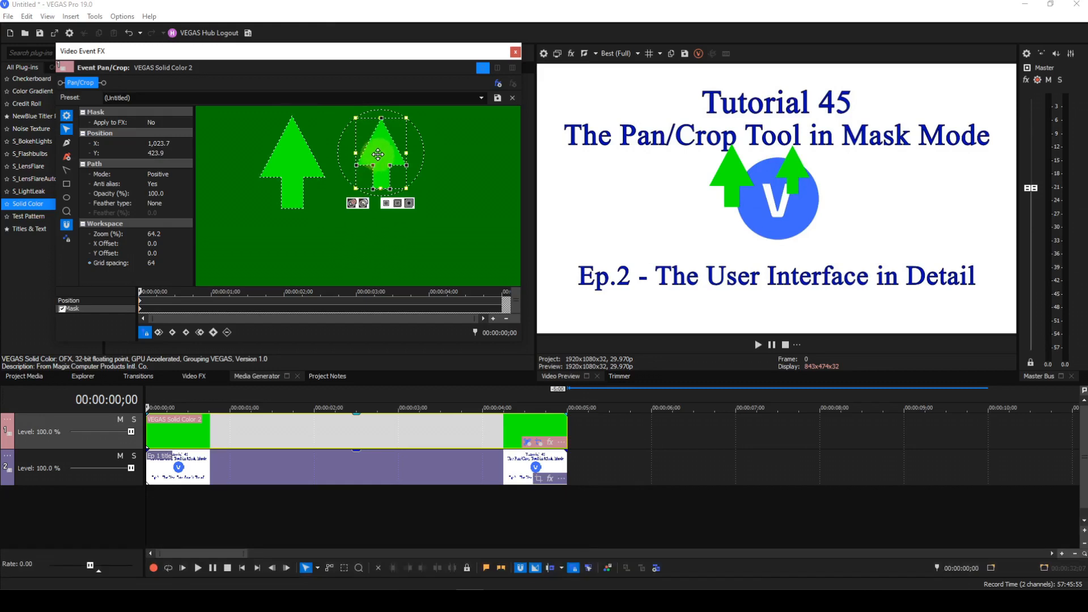
Set the copied arrow's mask mode to Negative and move it over the original arrow
left_click(168, 175)
left_click(168, 189)
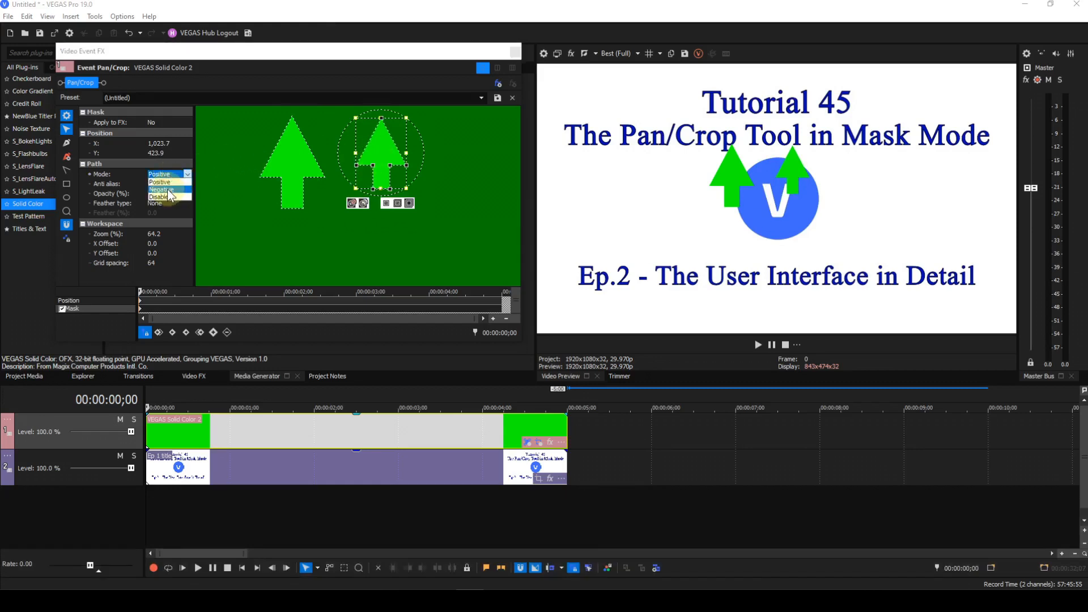
left_click_drag(389, 162, 292, 161)
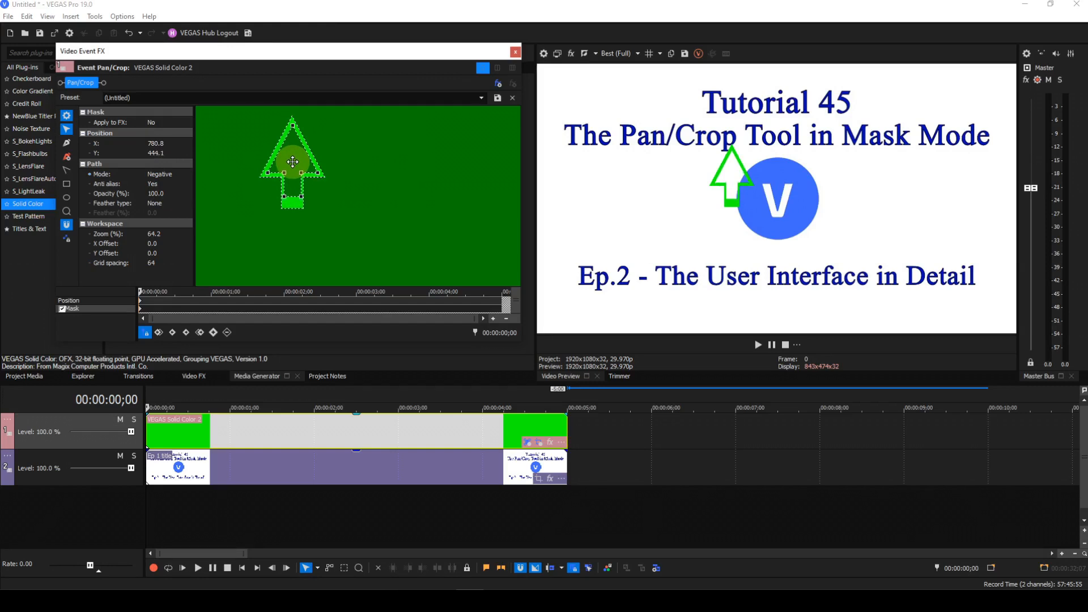
left_click_drag(292, 162, 293, 161)
Lower the inner Negative arrow's stem bottom anchors to thin the outline's base
scroll(363, 233, "up", 1)
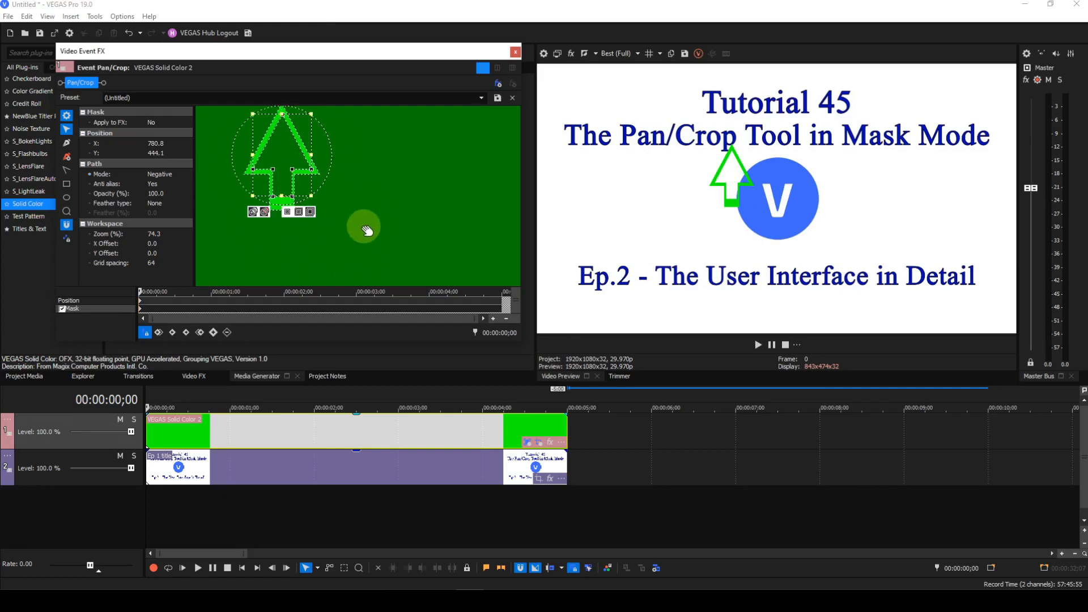
scroll(365, 207, "up", 2)
left_click_drag(365, 207, 441, 248)
scroll(441, 246, "up", 3)
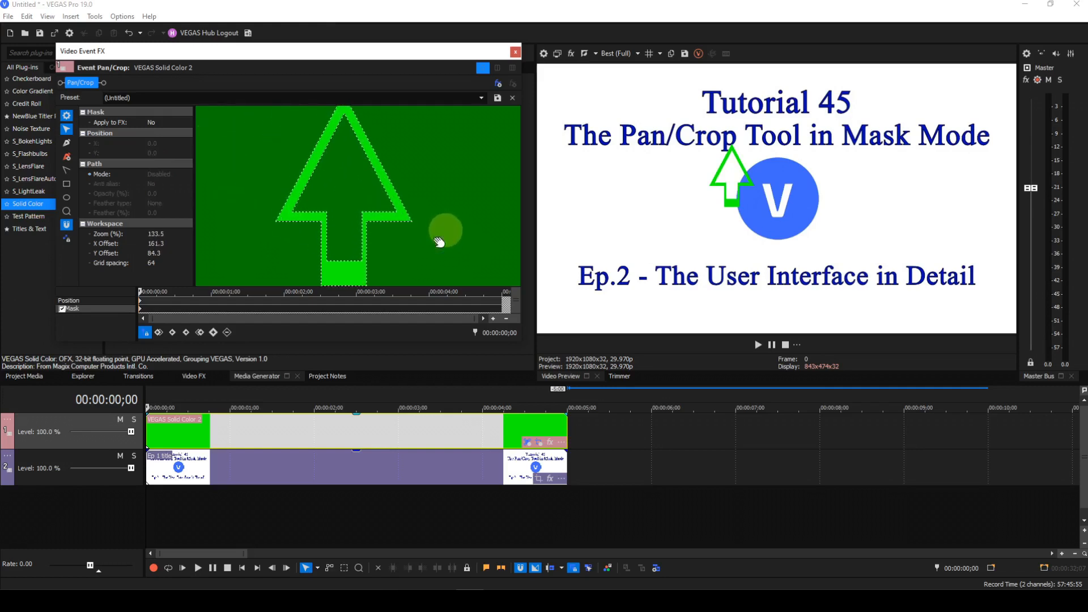
scroll(444, 207, "down", 2)
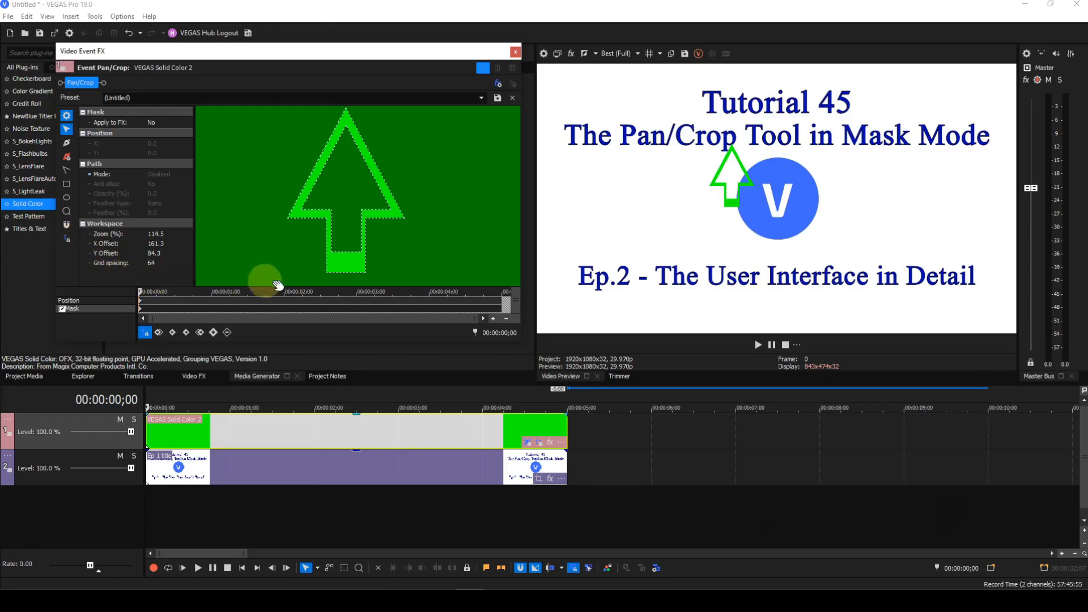
left_click(332, 254)
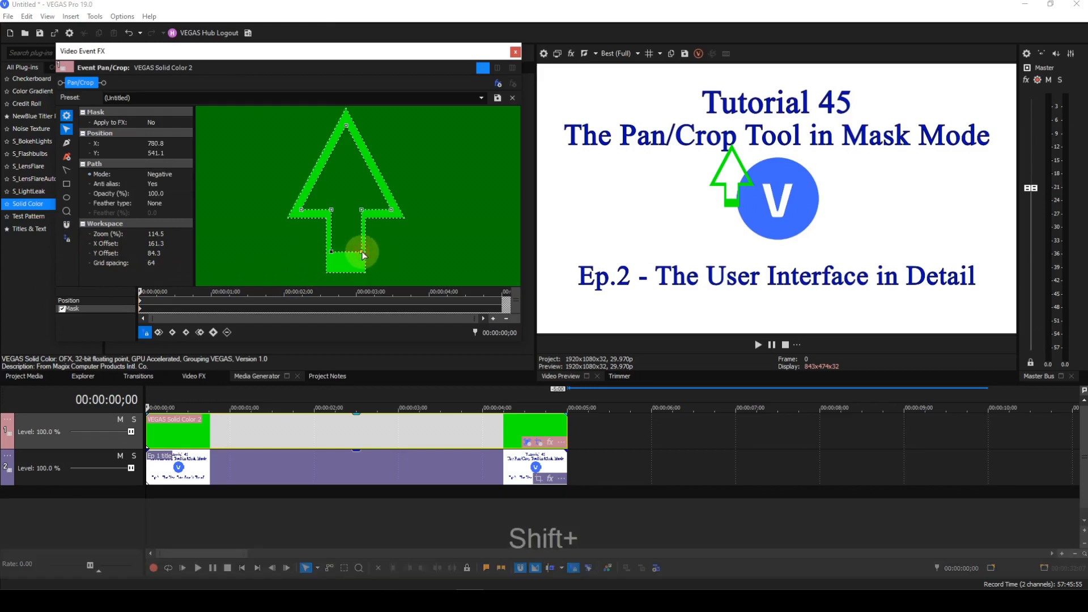
left_click(331, 253, "shift")
left_click_drag(333, 256, 333, 271)
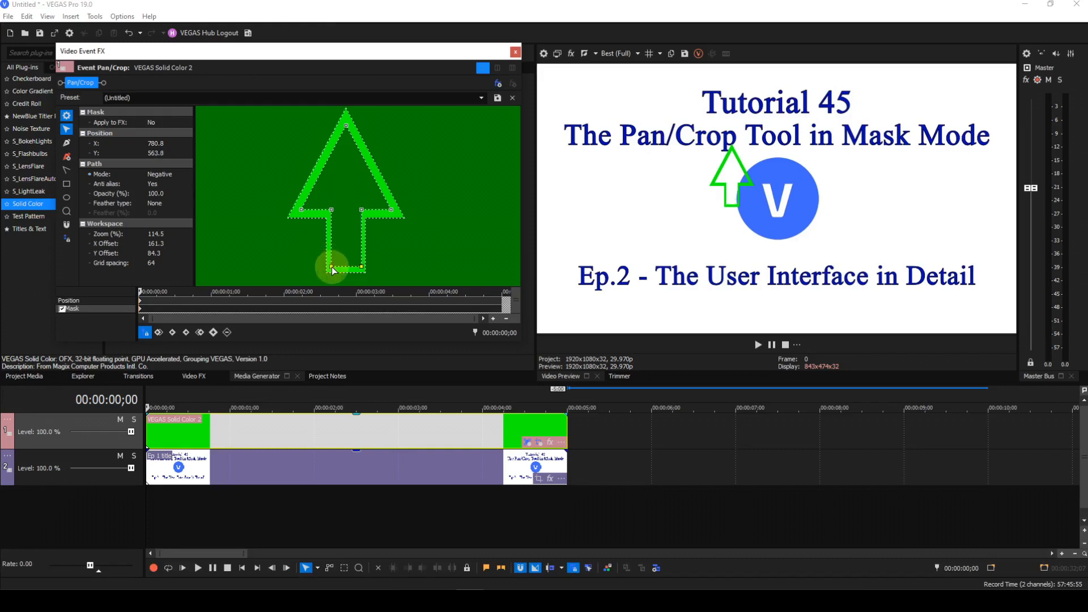
left_click(444, 284)
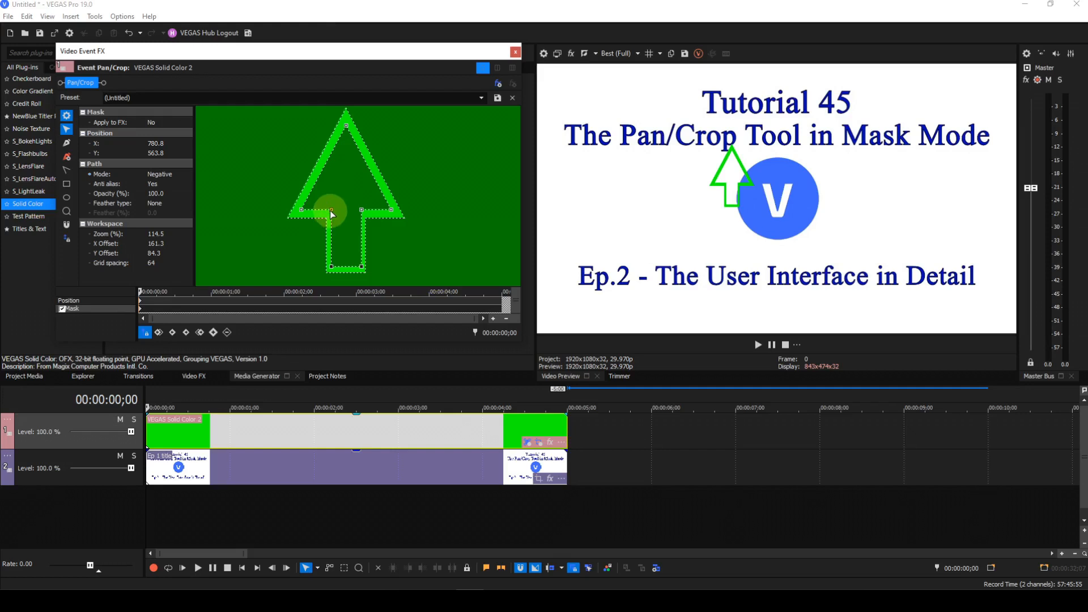
Shift the inner arrow's stem side anchors to even out the outline's shaft walls
left_click(331, 268, "shift")
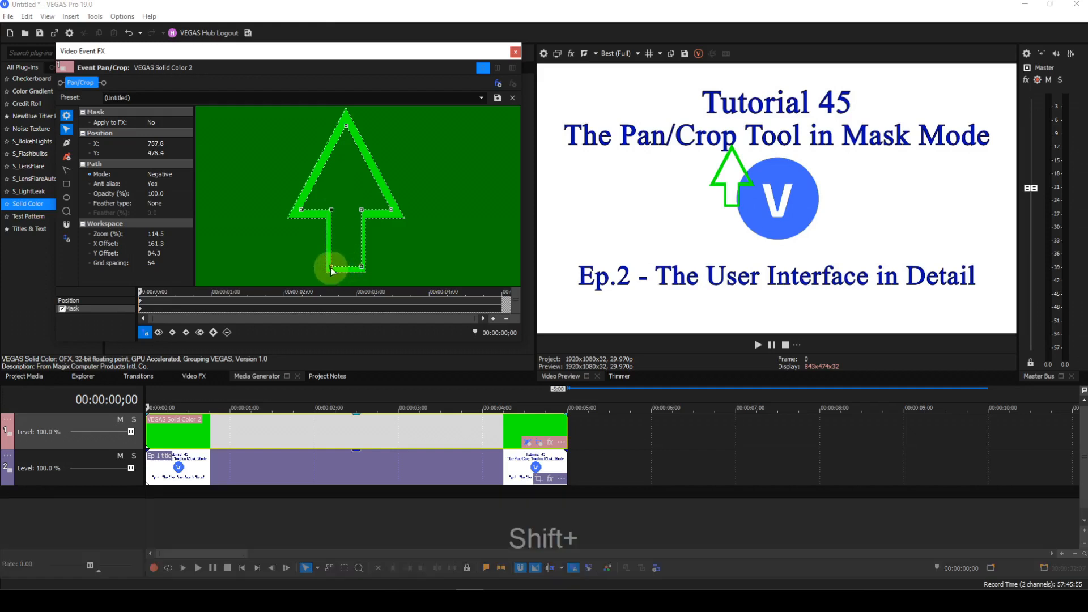
left_click(331, 211, "shift")
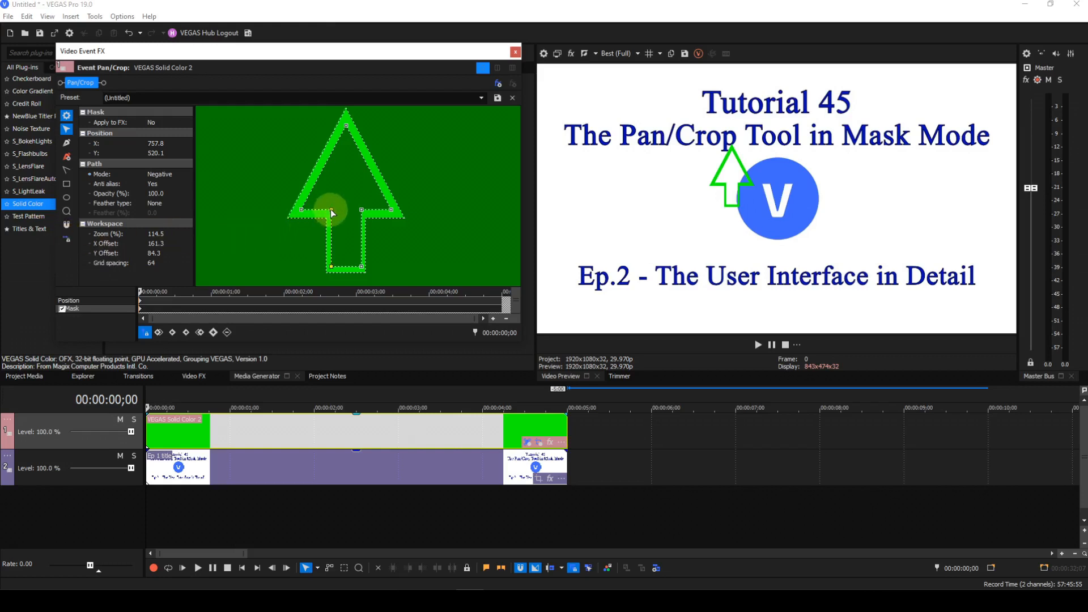
left_click_drag(331, 210, 332, 210)
left_click(362, 211)
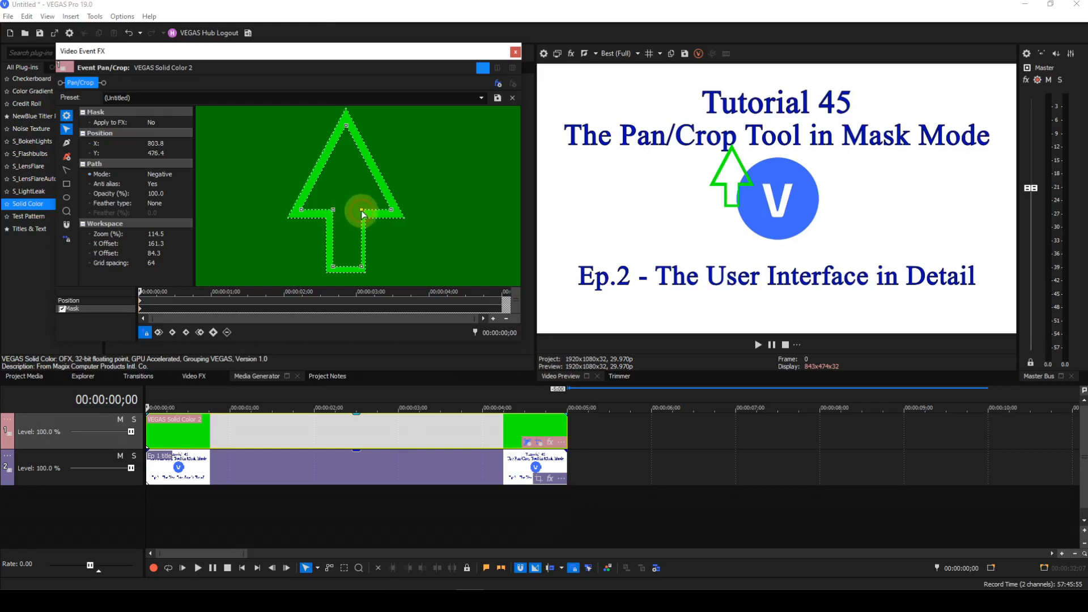
left_click(361, 267, "shift")
left_click_drag(362, 271, 360, 271)
left_click(429, 222)
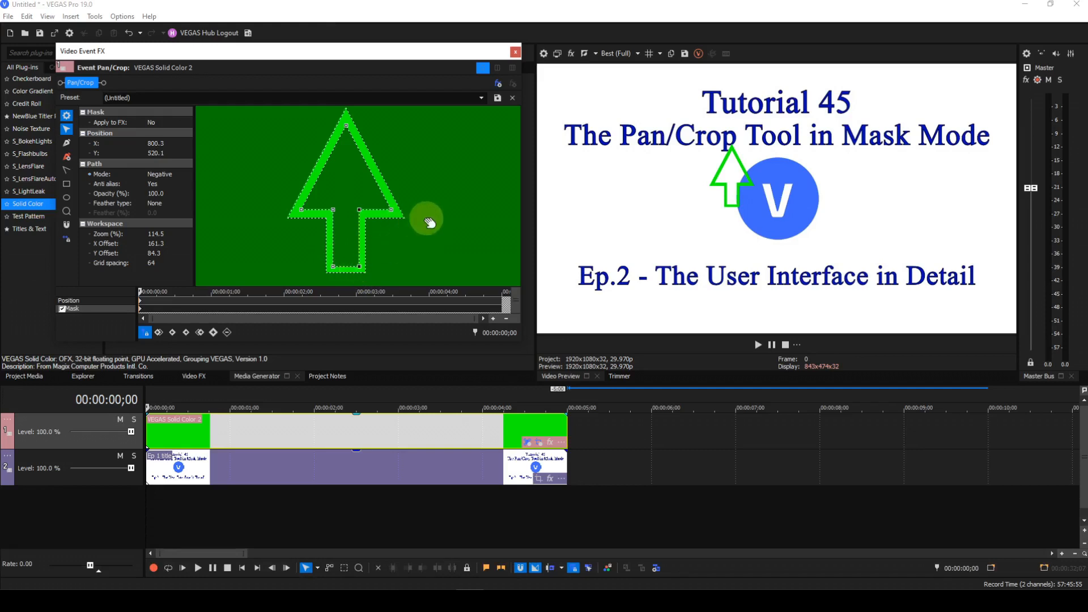
Select all mask paths, rotate the outlined arrow to point right, and move it beside the V logo
right_click(428, 221)
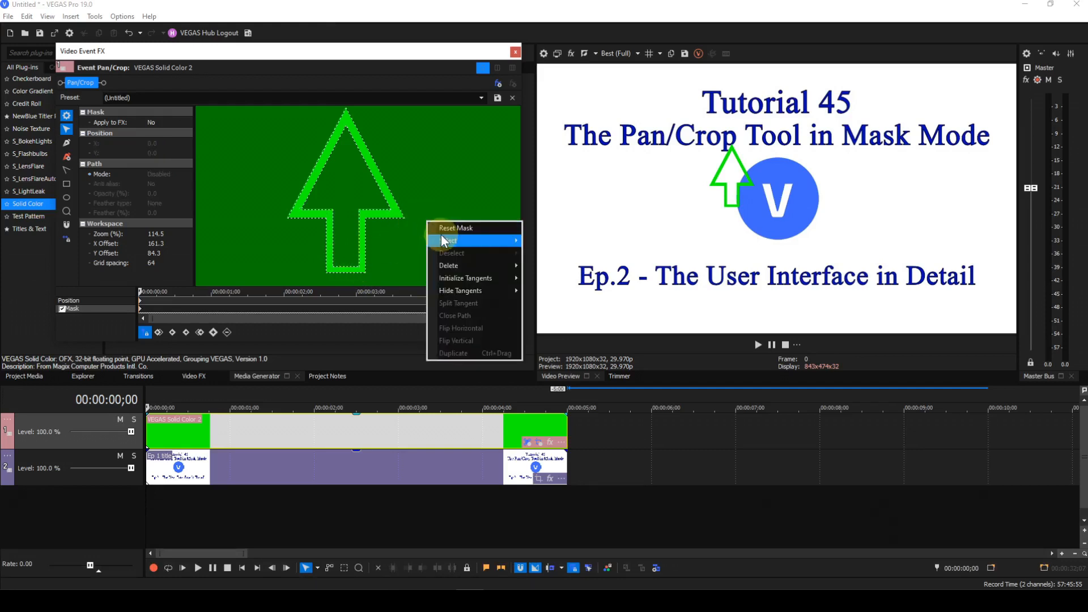
mouse_move(443, 240)
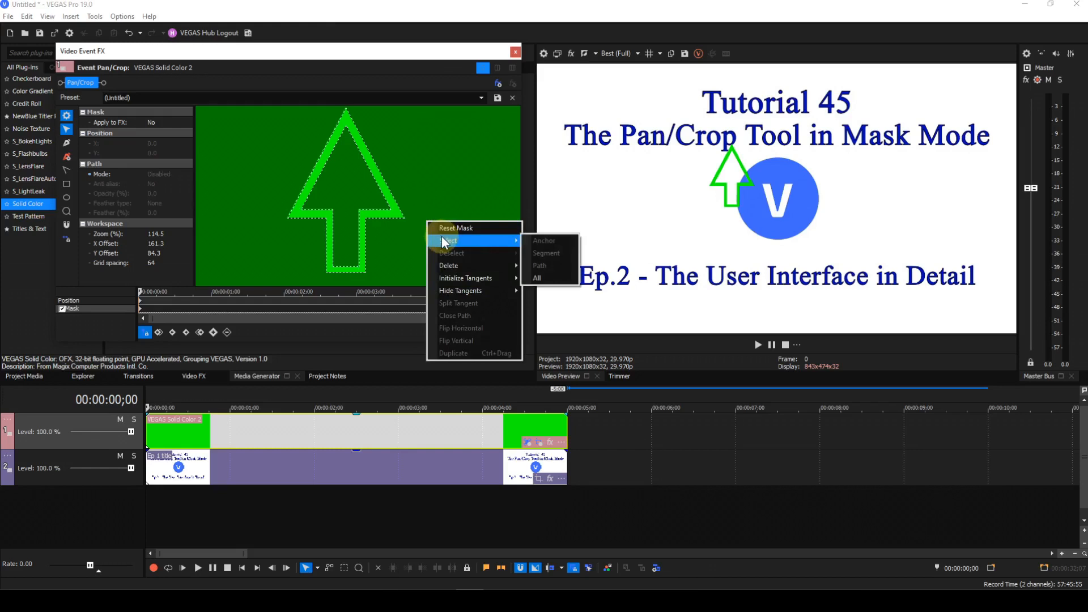
left_click(538, 279)
scroll(456, 243, "down", 5)
scroll(458, 243, "down", 2)
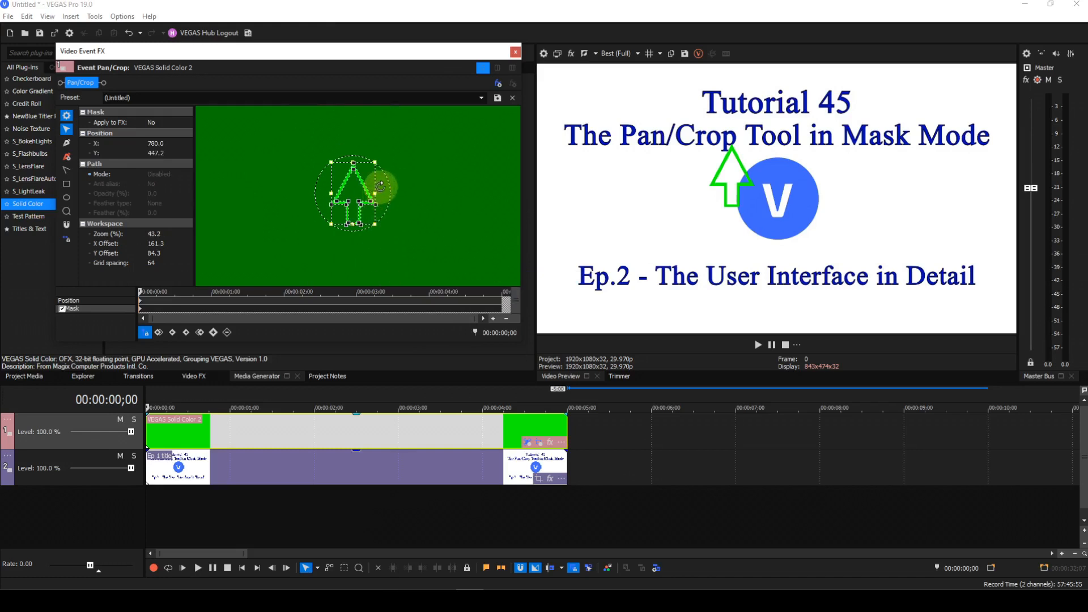
left_click_drag(381, 186, 366, 246)
left_click_drag(352, 189, 326, 196)
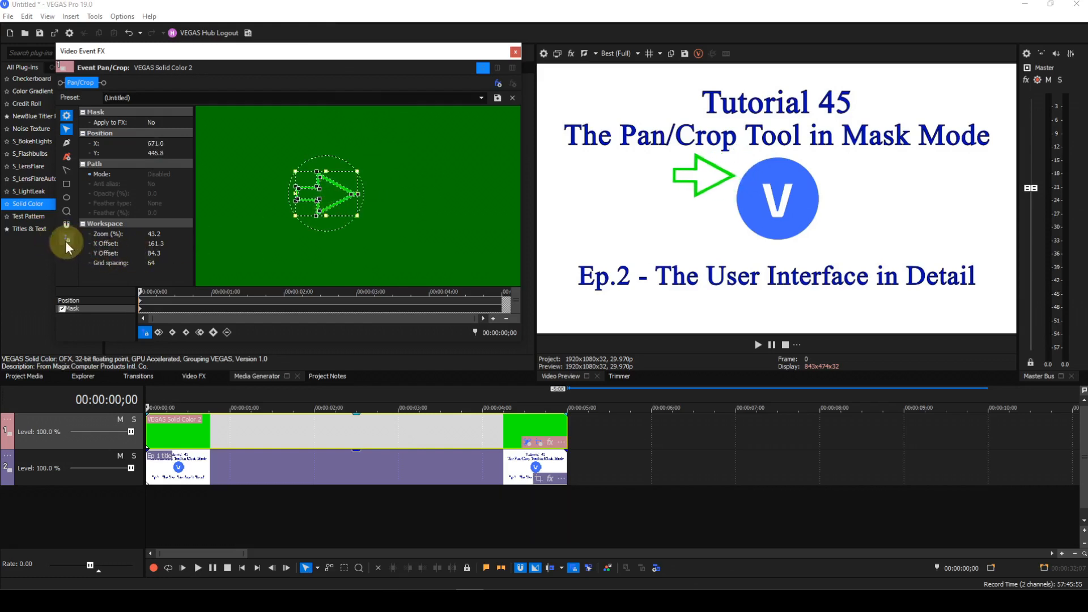
left_click_drag(333, 190, 326, 214)
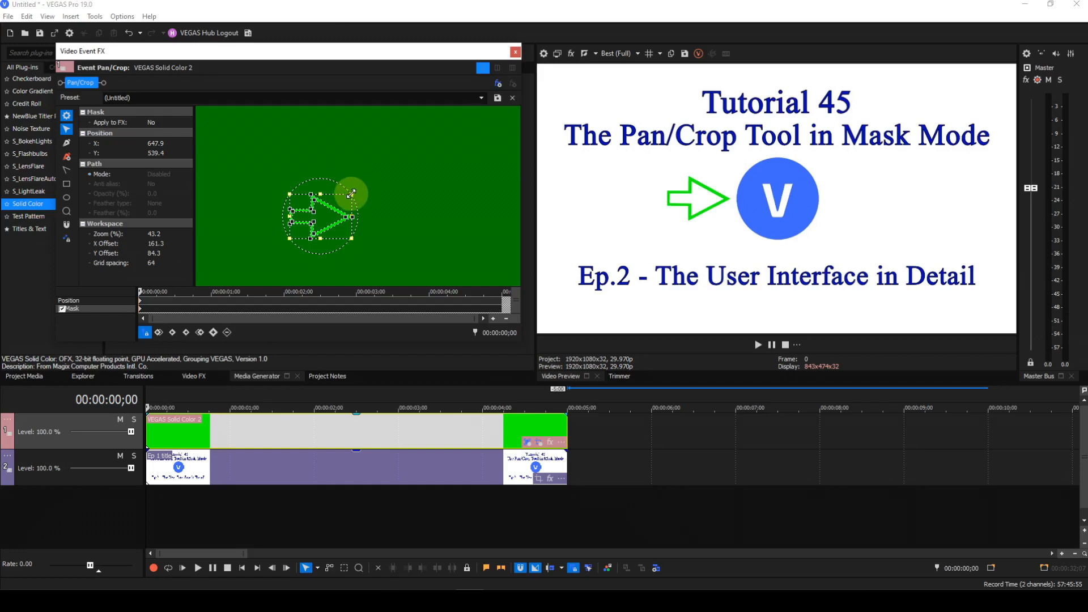
Scale the outlined arrow mask down and move it to the centre of the frame
left_click_drag(350, 194, 328, 209)
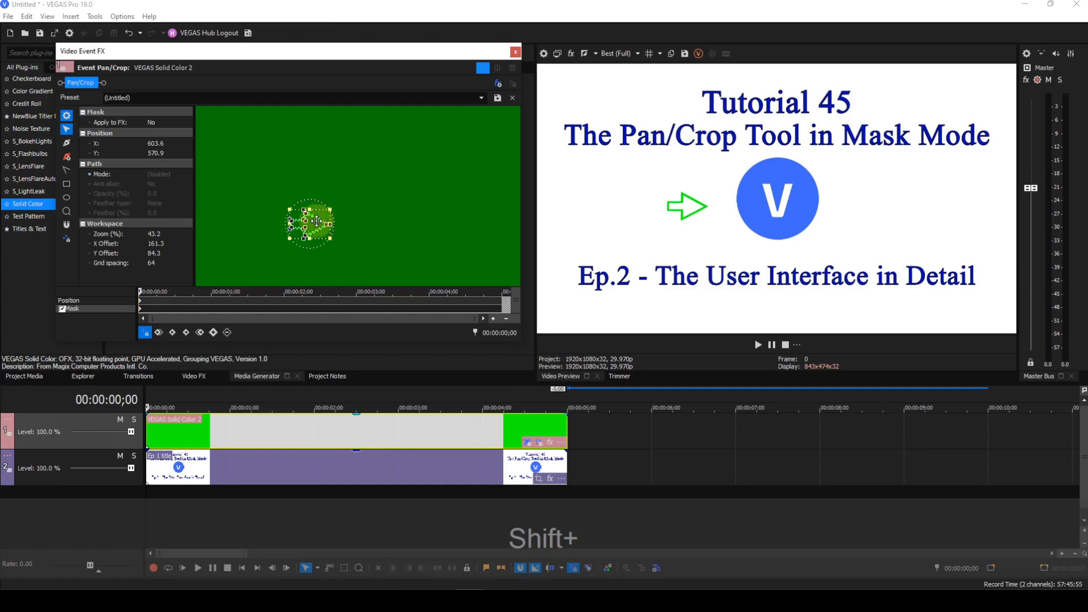
left_click_drag(310, 224, 360, 217)
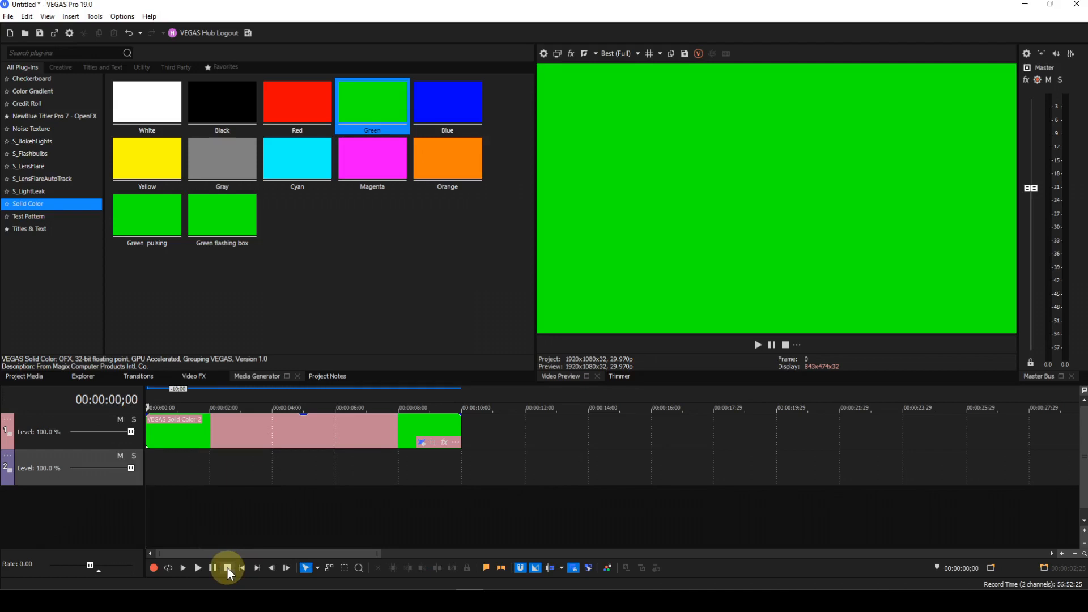
Open the green solid event's Pan/Crop, enable Mask, and draw a rectangle mask in the middle of the frame
left_click(430, 443)
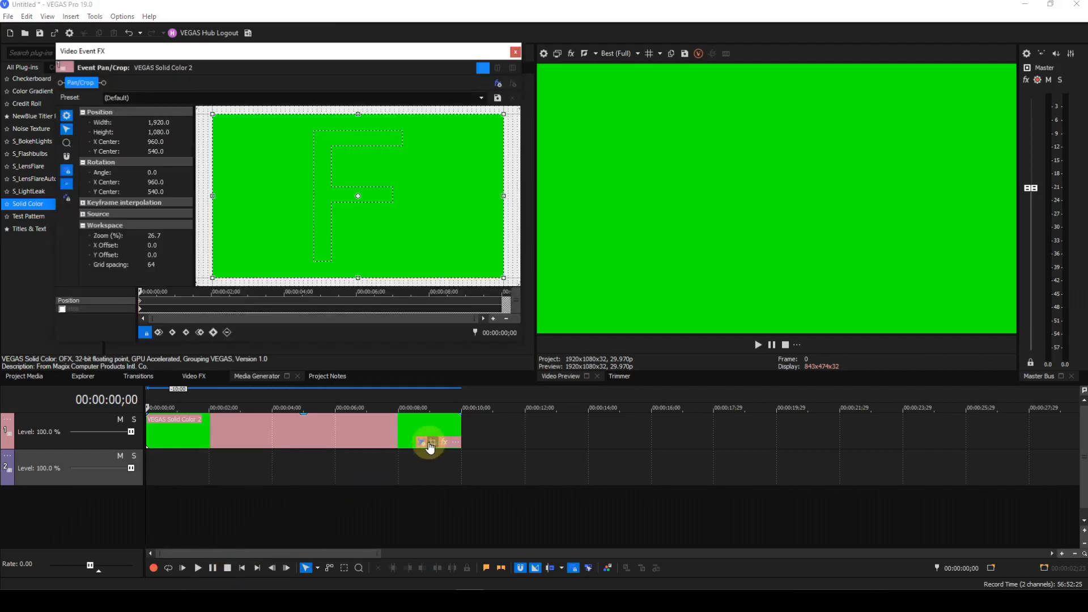
left_click(62, 310)
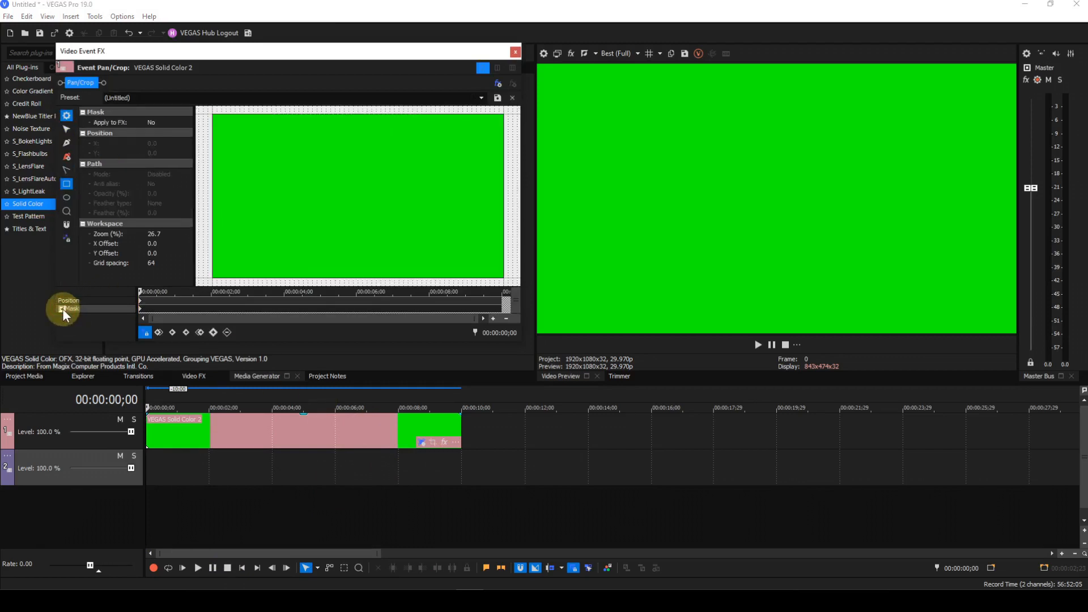
left_click(67, 182)
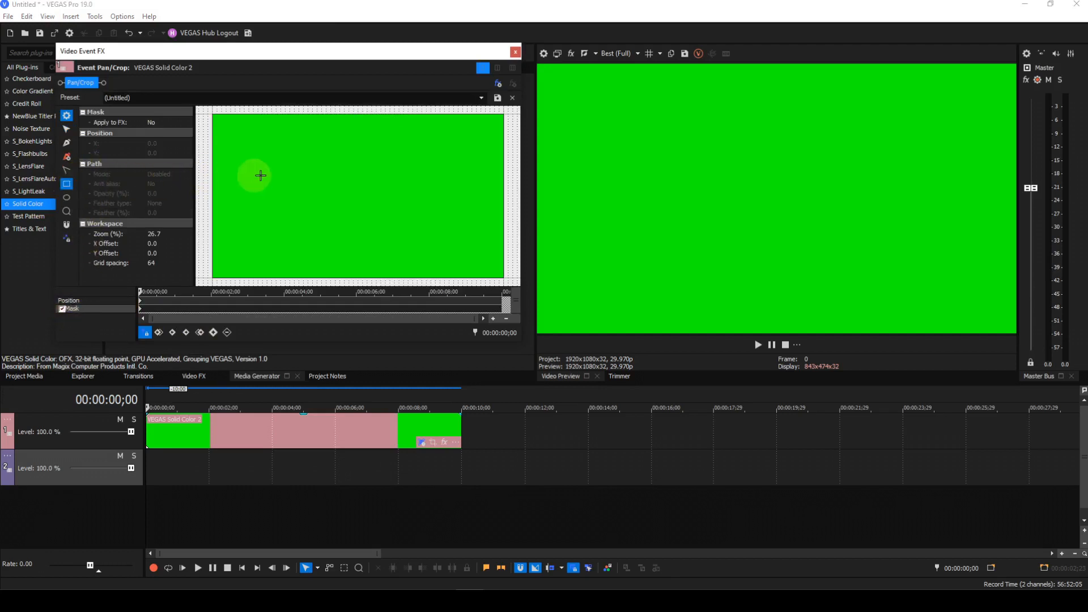
left_click_drag(303, 174, 372, 227)
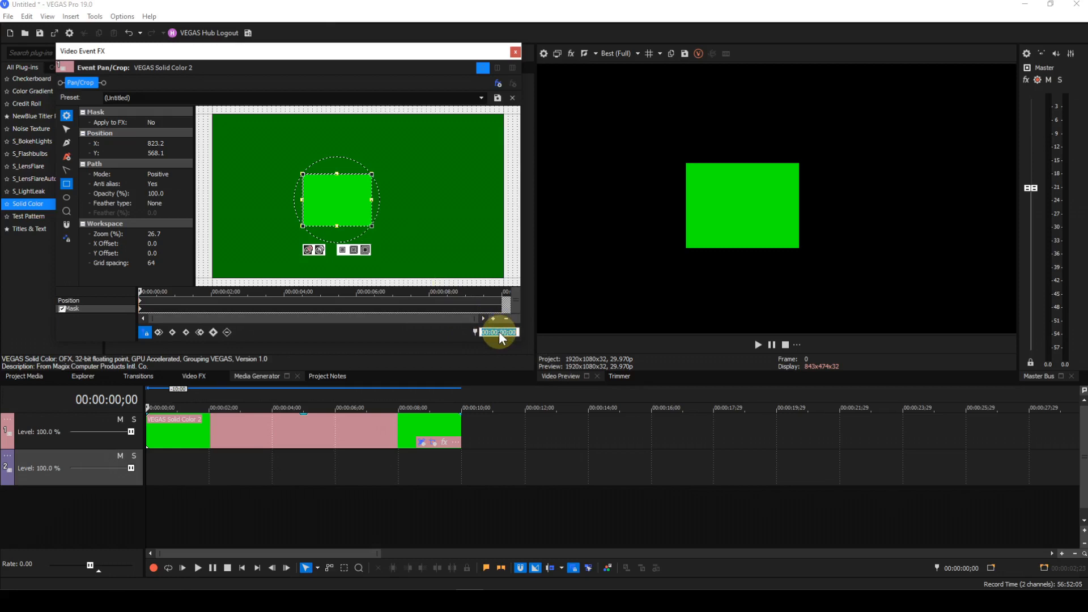
Move the cursor to 00:00:02;00 and create a mask keyframe there
type("0200")
key("Return")
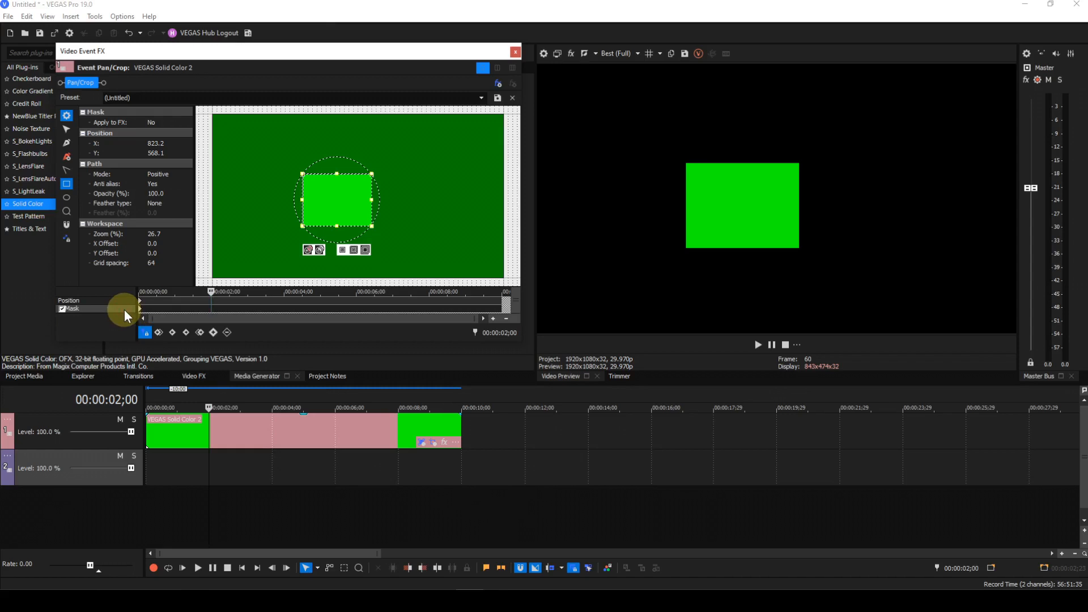
left_click(214, 334)
Set the mask opacity at the 2-second keyframe to 0
left_click(162, 194)
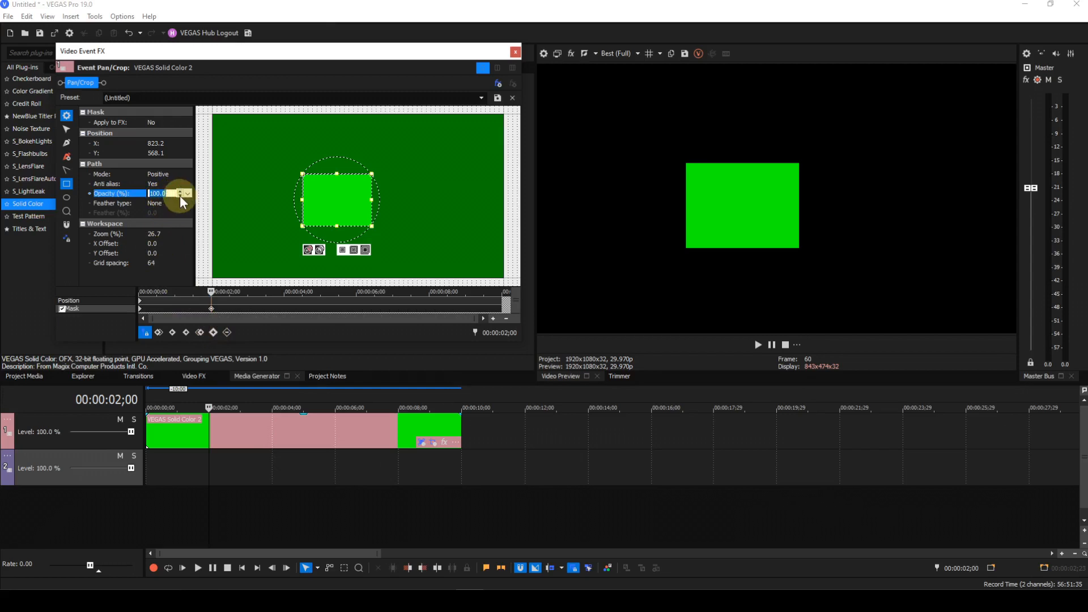
left_click(188, 193)
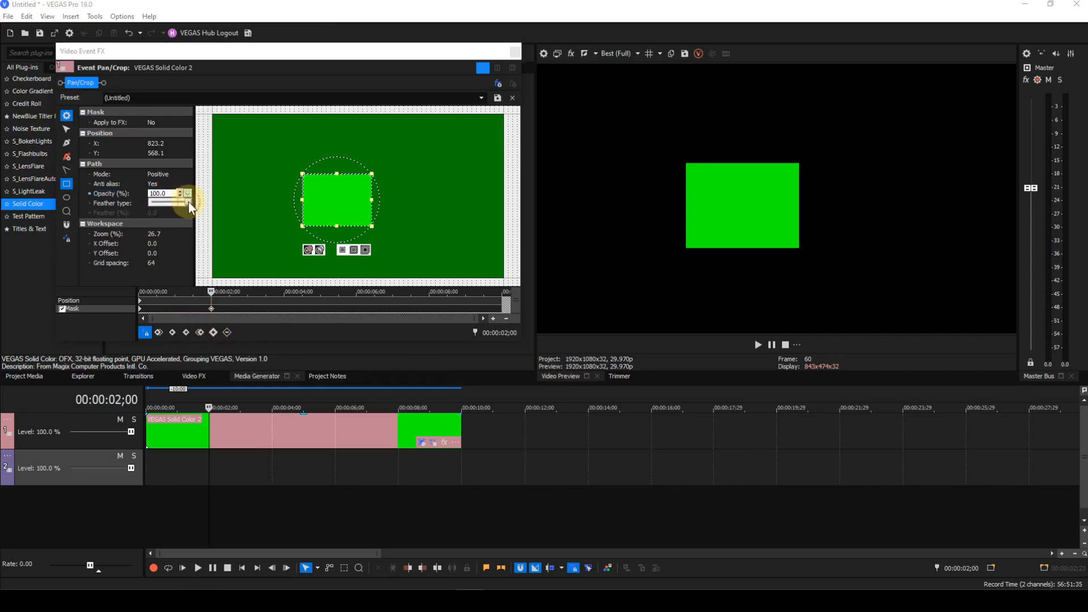
left_click_drag(188, 202, 144, 202)
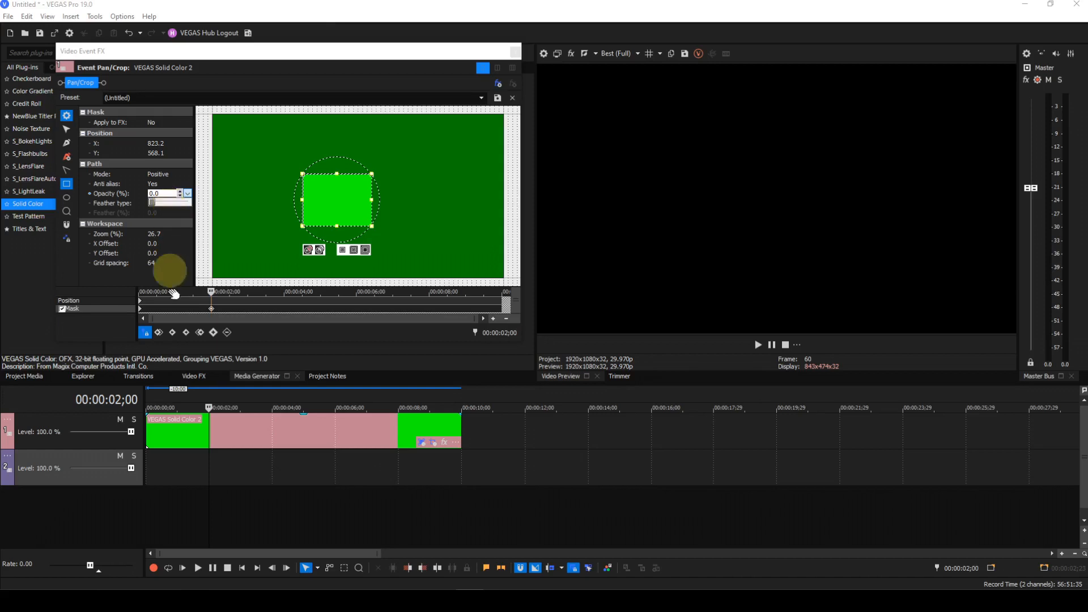
Jump to the first keyframe and set its mask opacity to 0
left_click(158, 333)
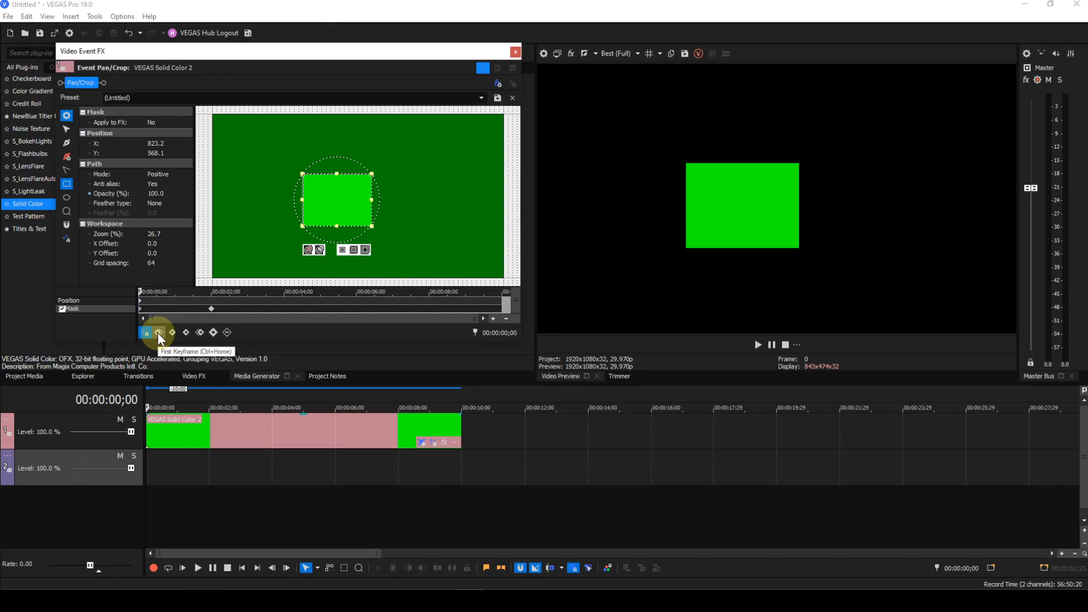
left_click(172, 194)
left_click(188, 193)
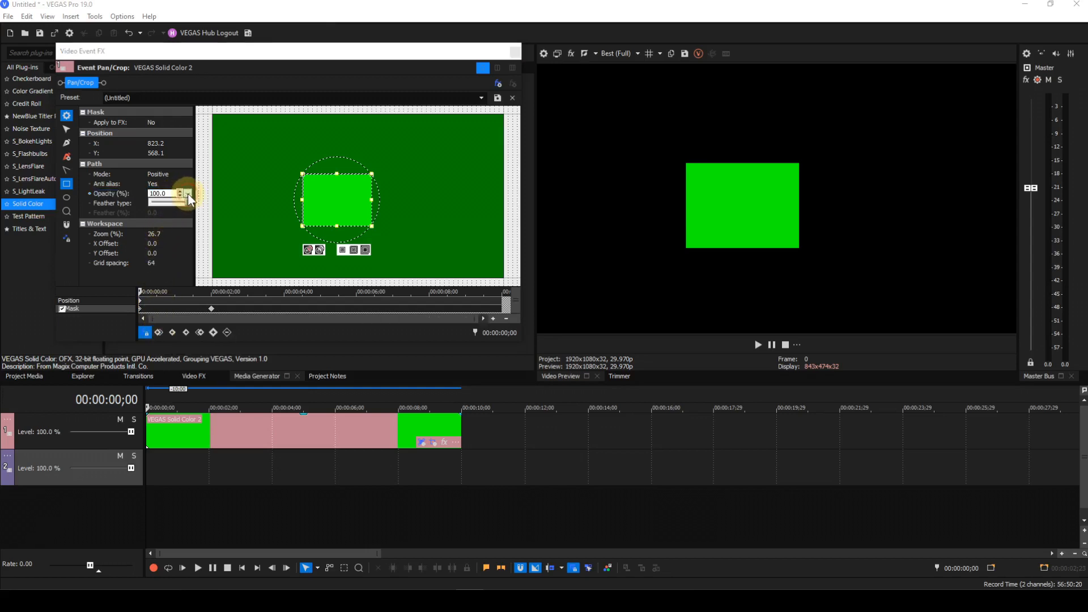
left_click_drag(187, 203, 148, 202)
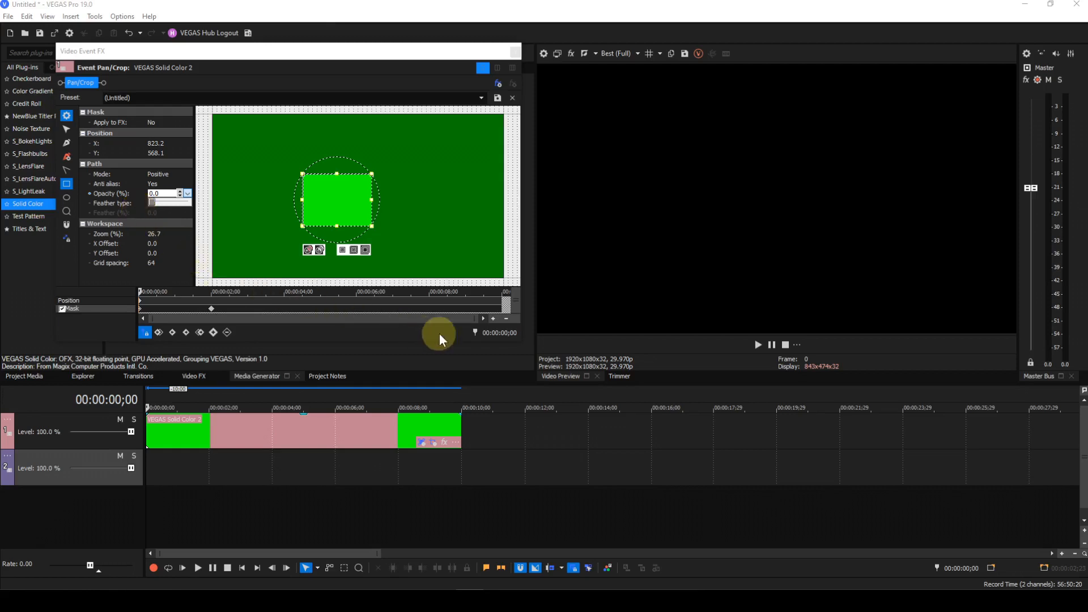
Create a mask keyframe at 00:00:03;00 and set its opacity to 100
left_click(501, 332)
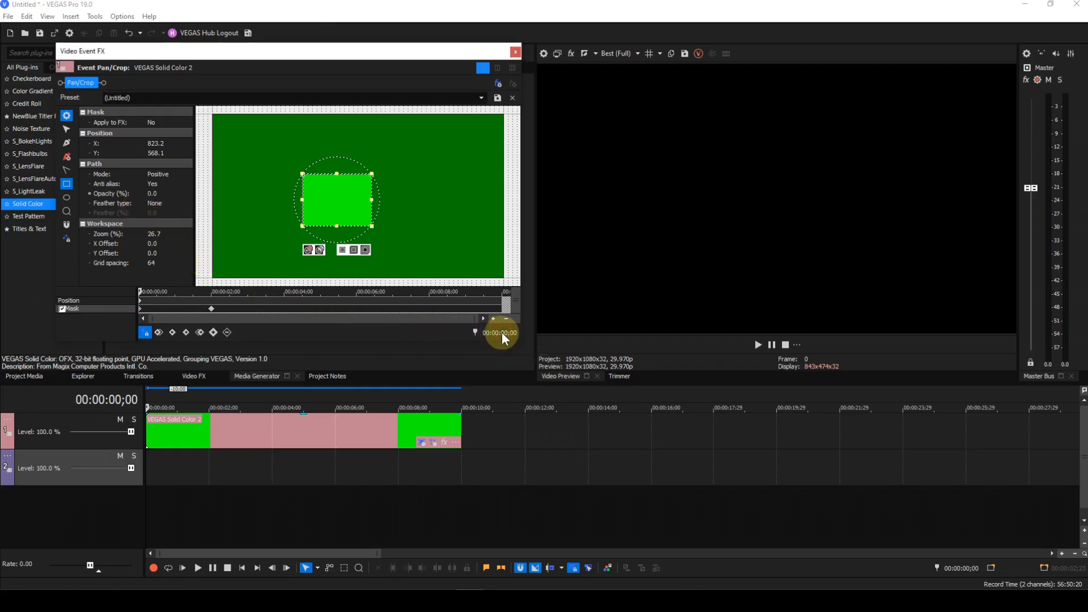
type("0")
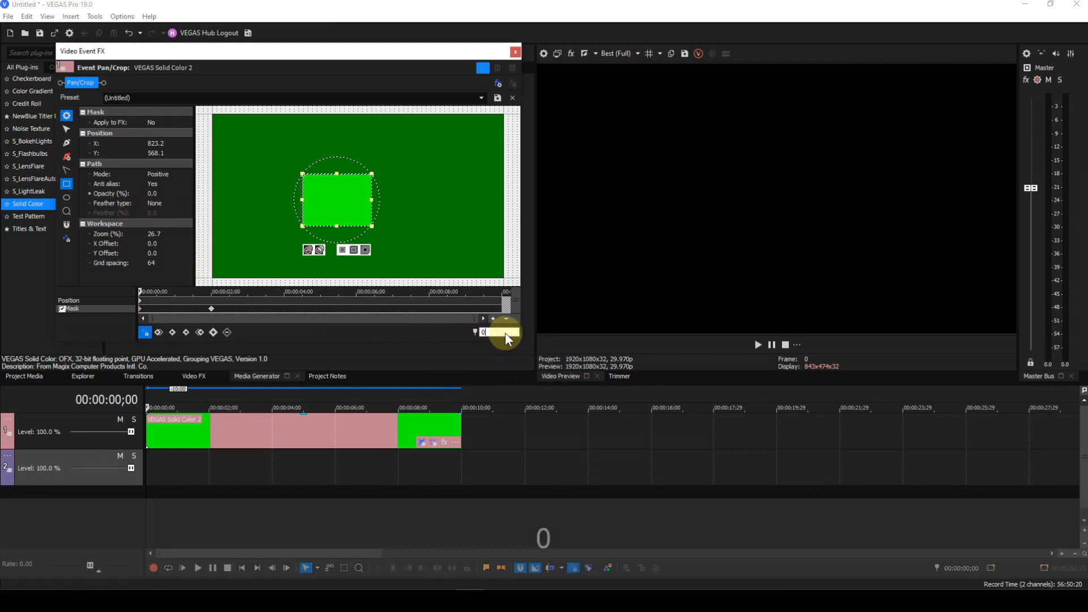
type("300")
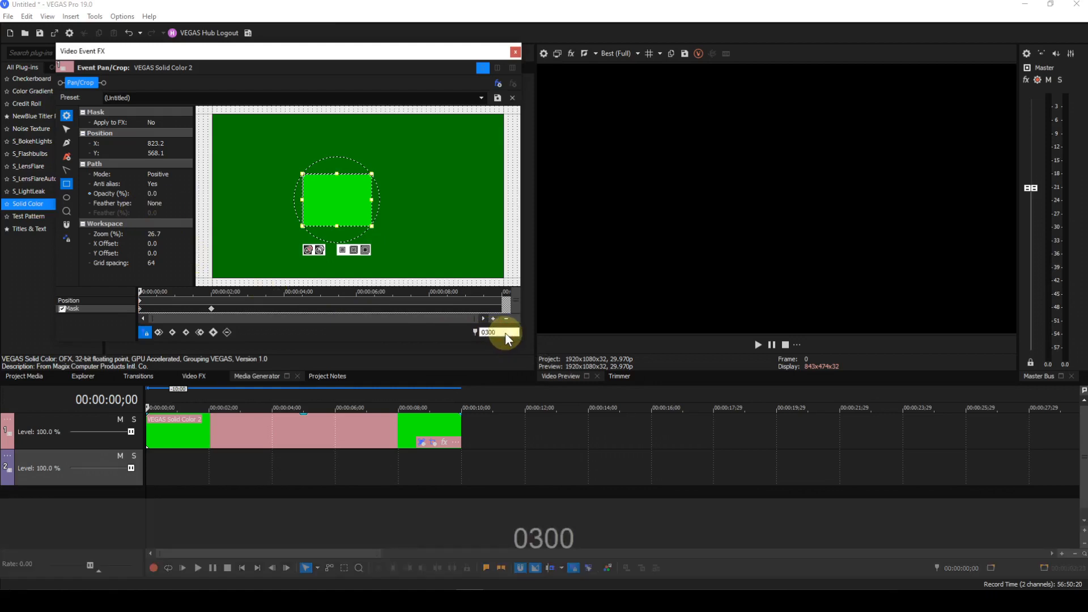
key("Return")
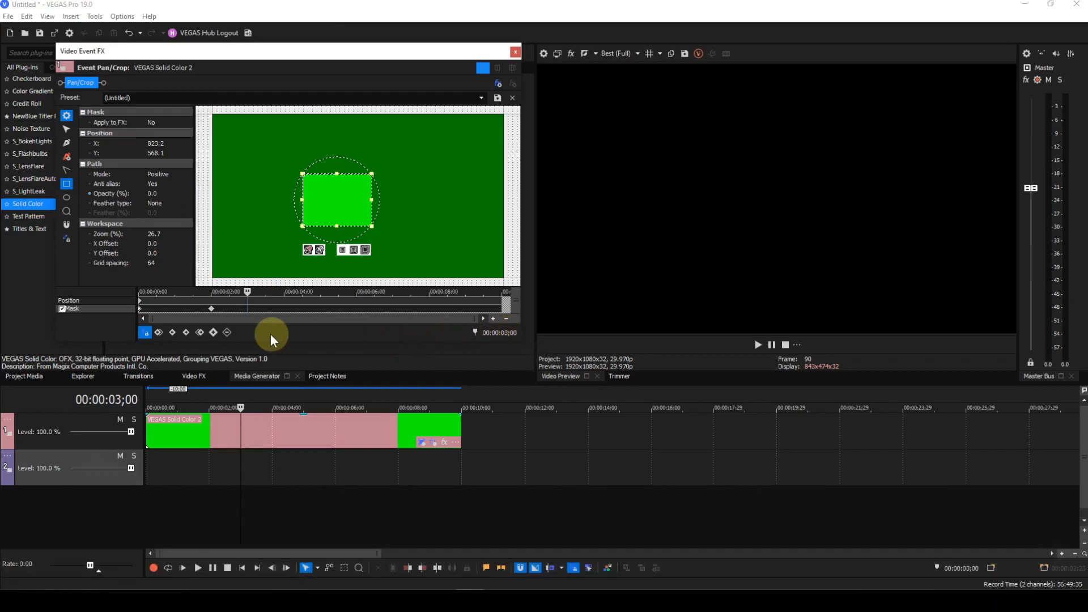
left_click(215, 333)
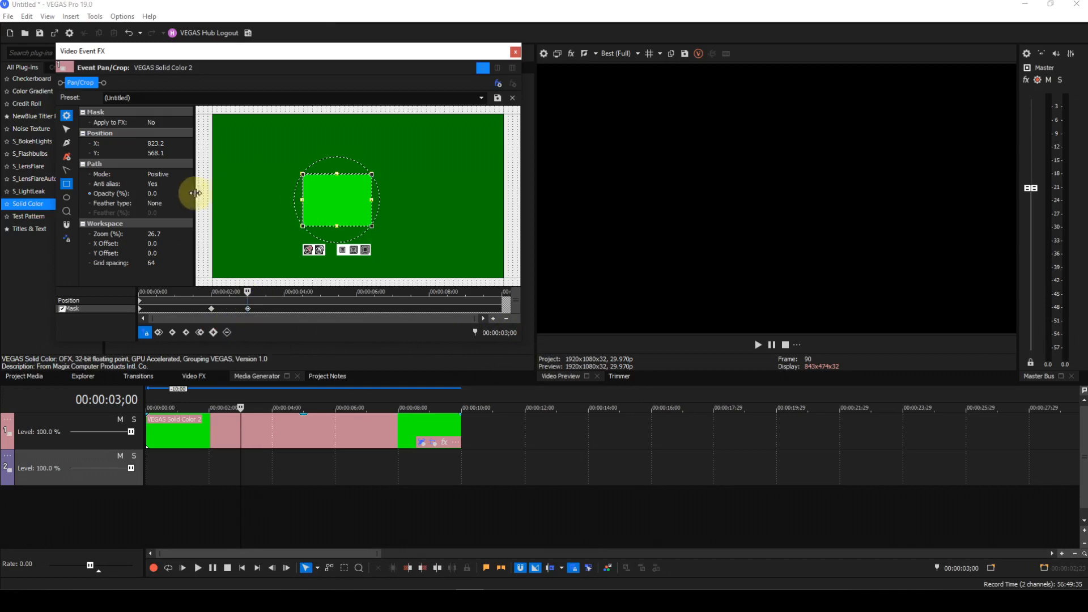
left_click(178, 193)
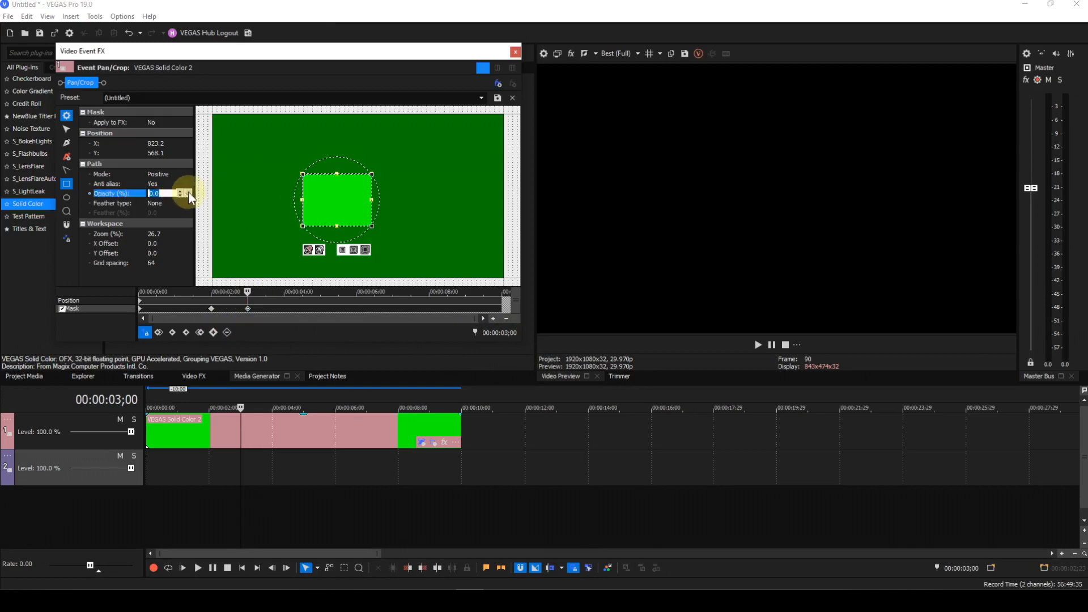
left_click(173, 195)
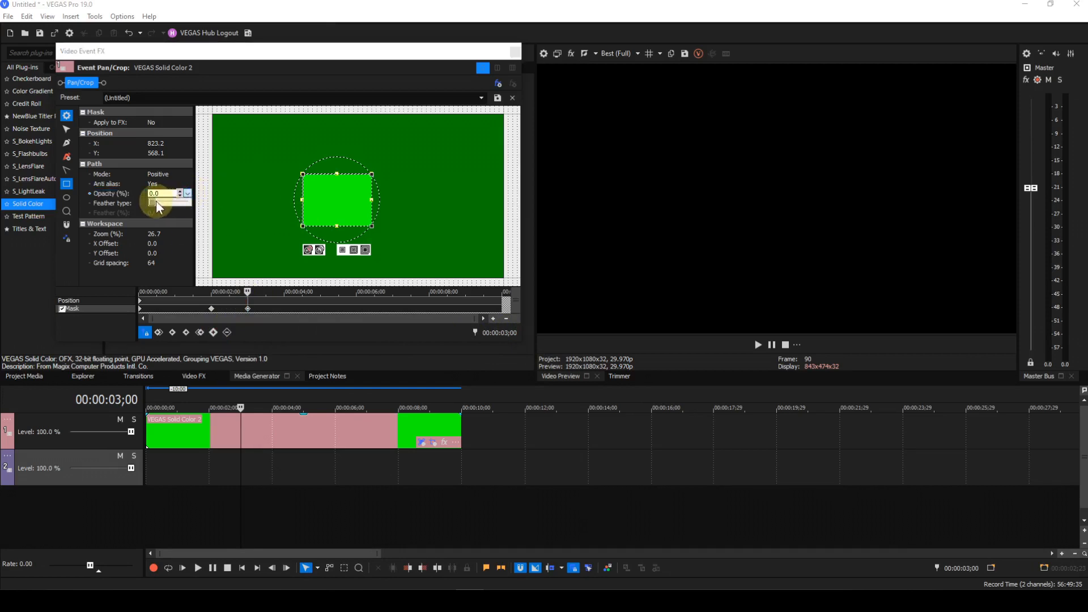
left_click_drag(152, 201, 199, 199)
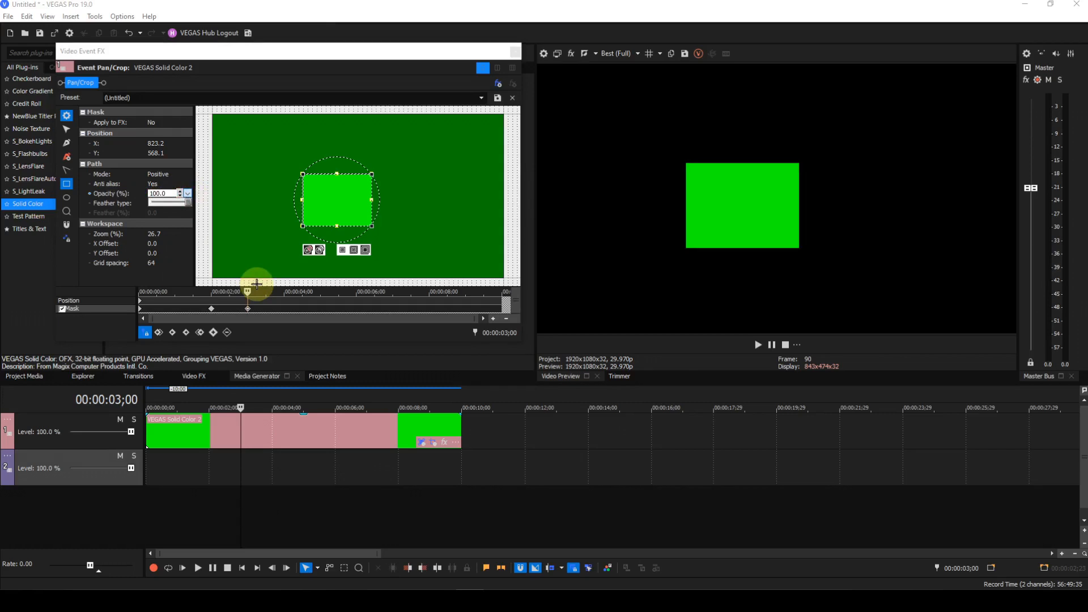
Create a mask keyframe at 00:00:06;07
left_click_drag(246, 291, 209, 293)
left_click_drag(220, 293, 252, 292)
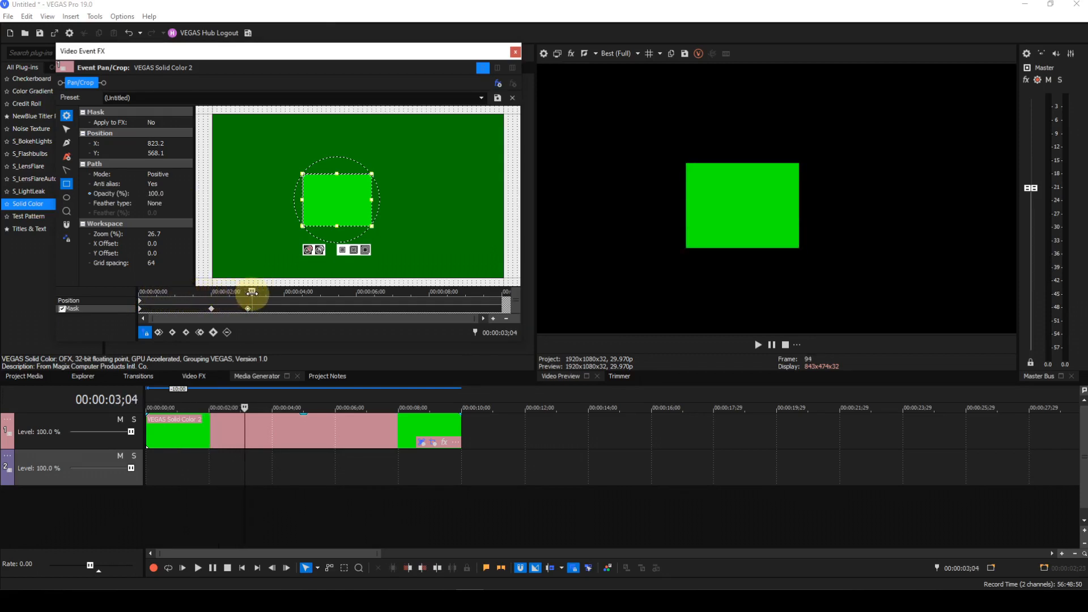
left_click(343, 405)
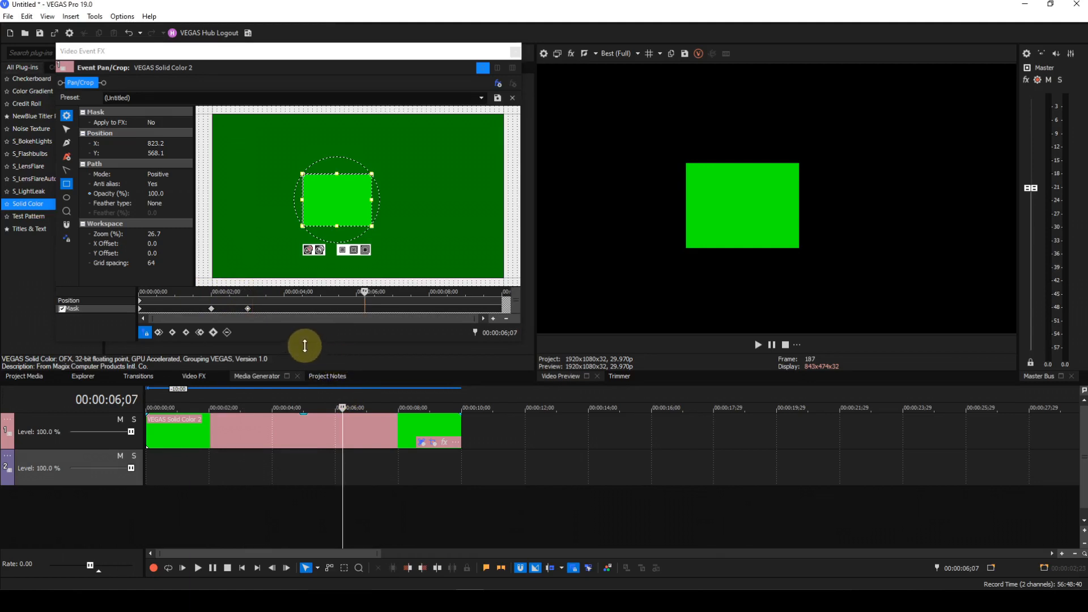
left_click(213, 332)
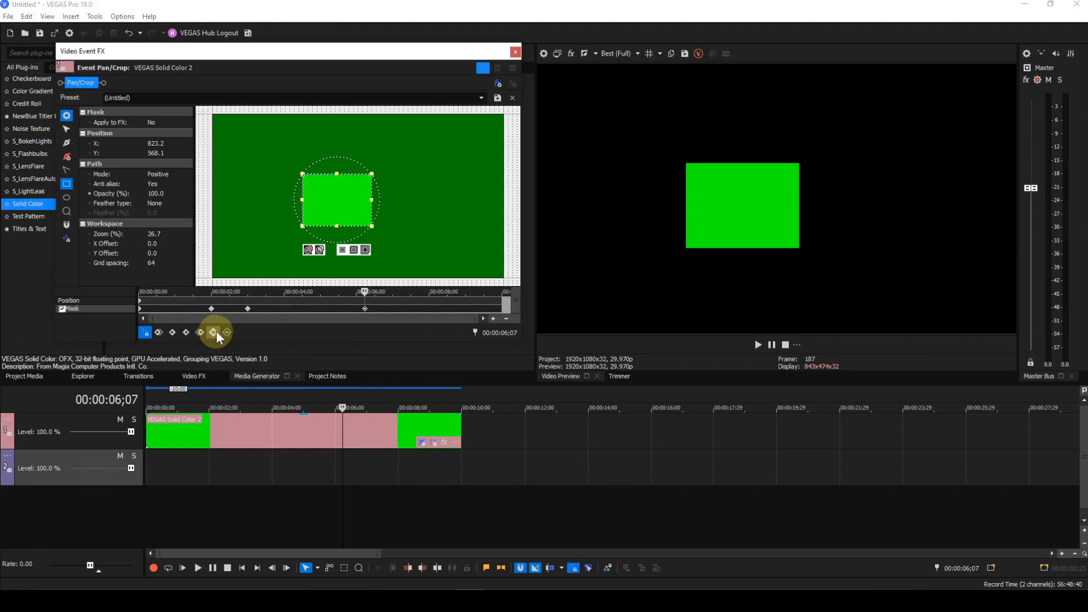
Create a mask keyframe at 00:00:07;07 and set its opacity to 0
double_click(505, 333)
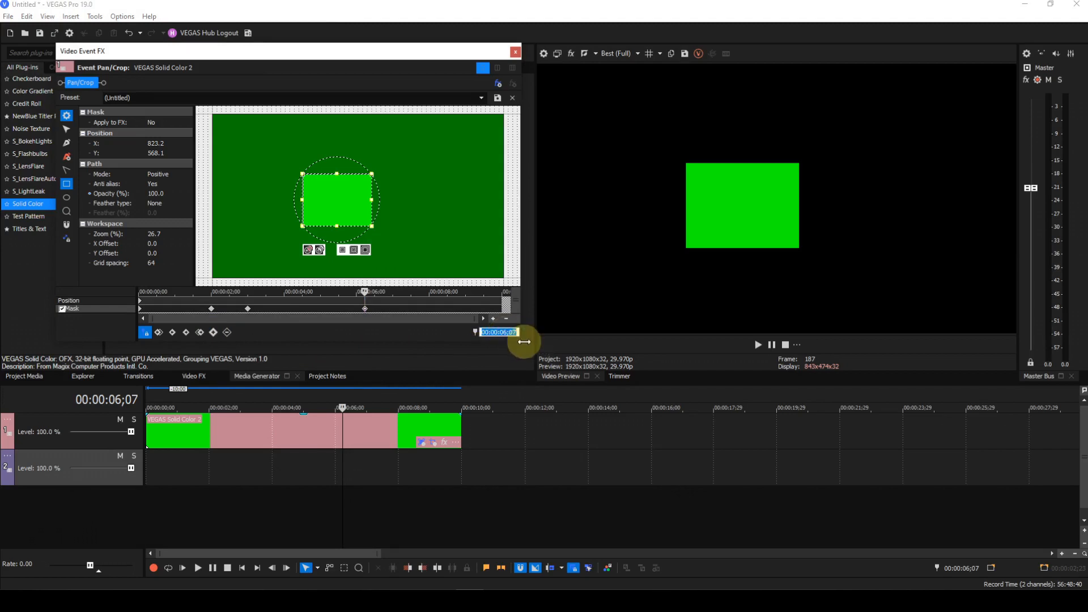
type("0707")
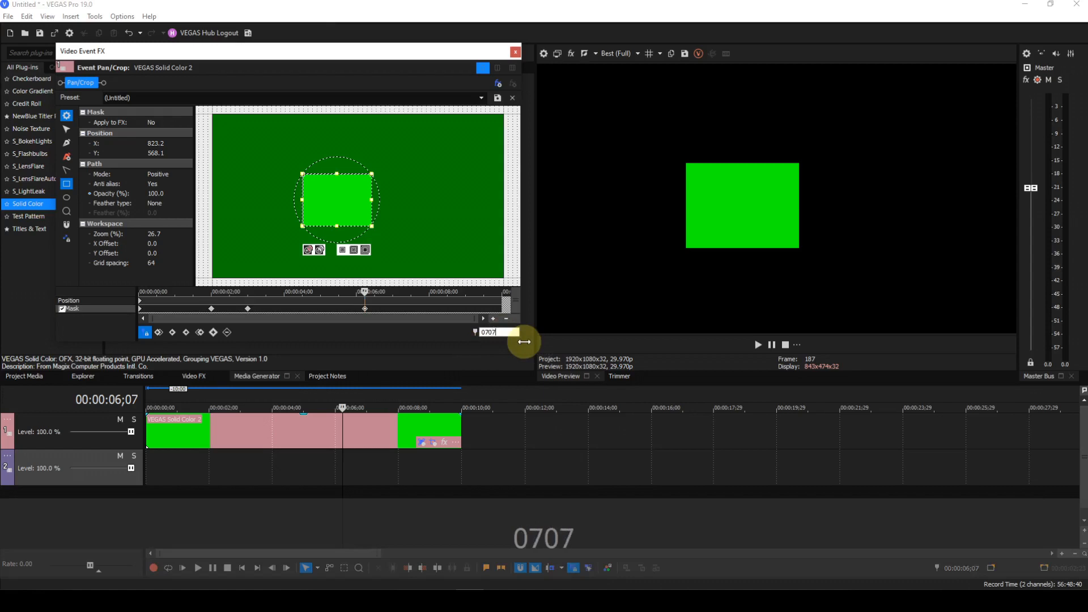
key("Return")
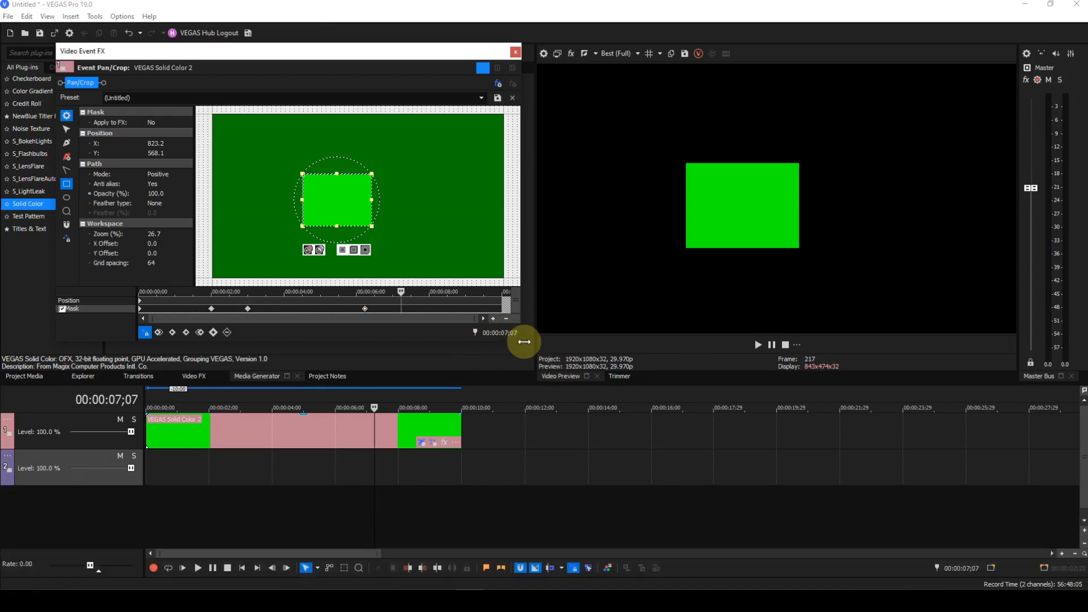
left_click(215, 333)
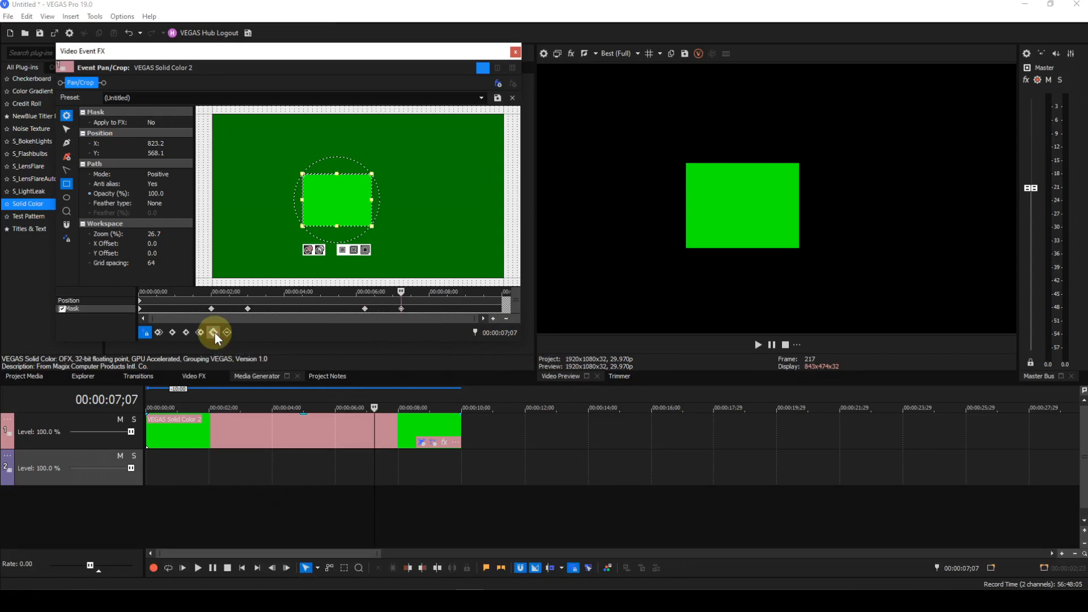
left_click(172, 193)
left_click(187, 194)
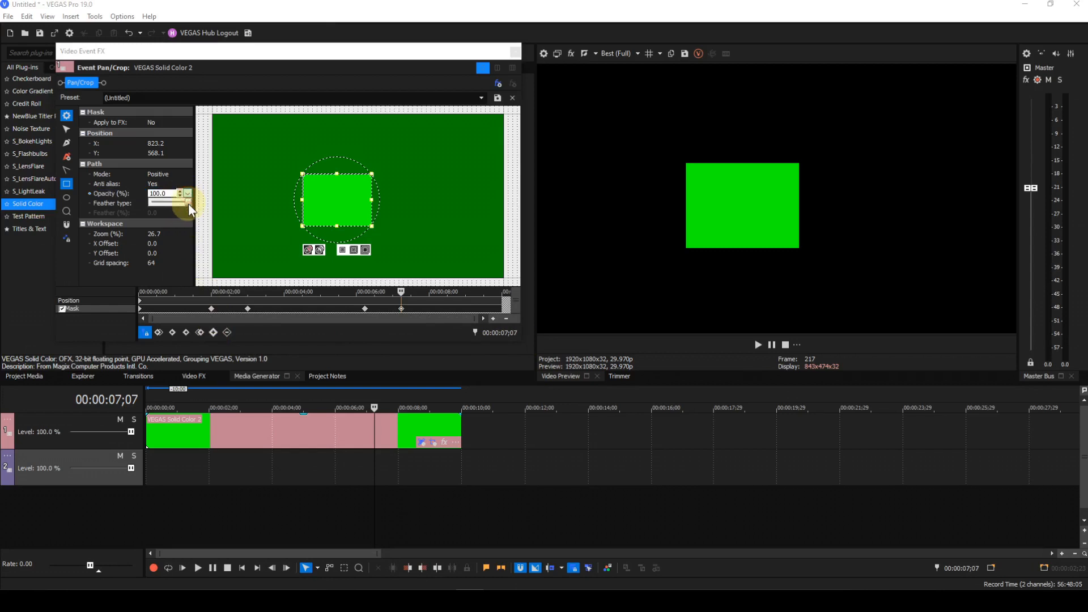
left_click_drag(189, 204, 148, 204)
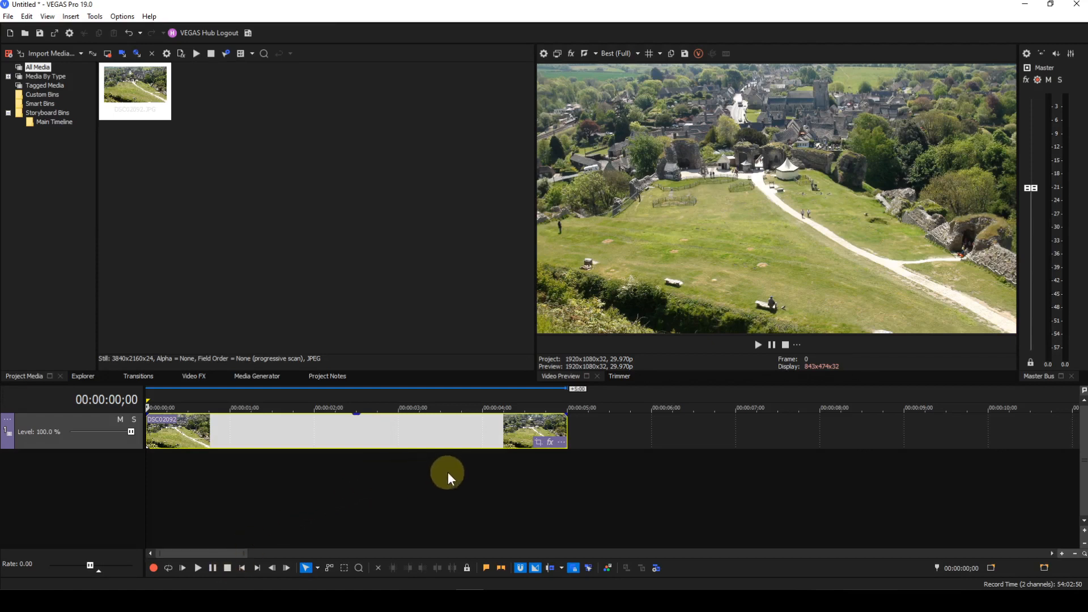
Open the photo event's Pan/Crop, enable Mask, and draw a rectangle mask over the central field
left_click(538, 447)
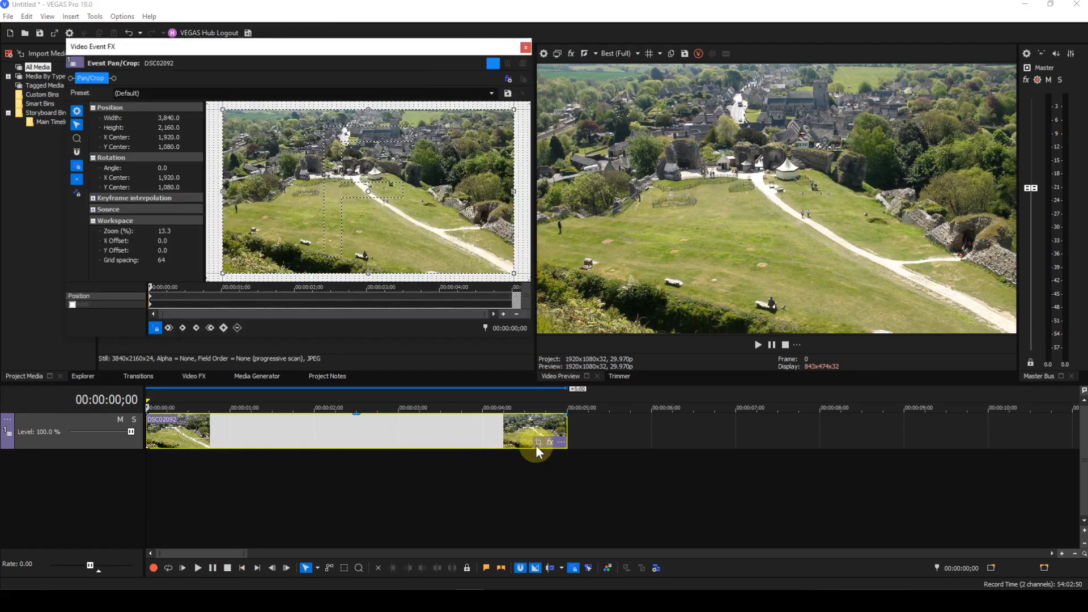
left_click(71, 304)
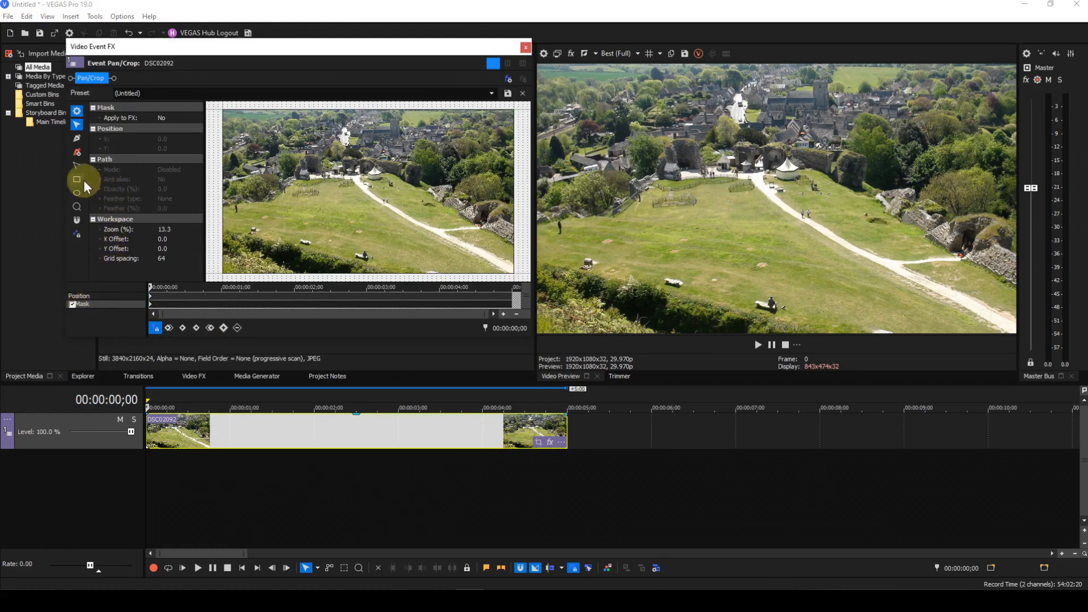
left_click(77, 178)
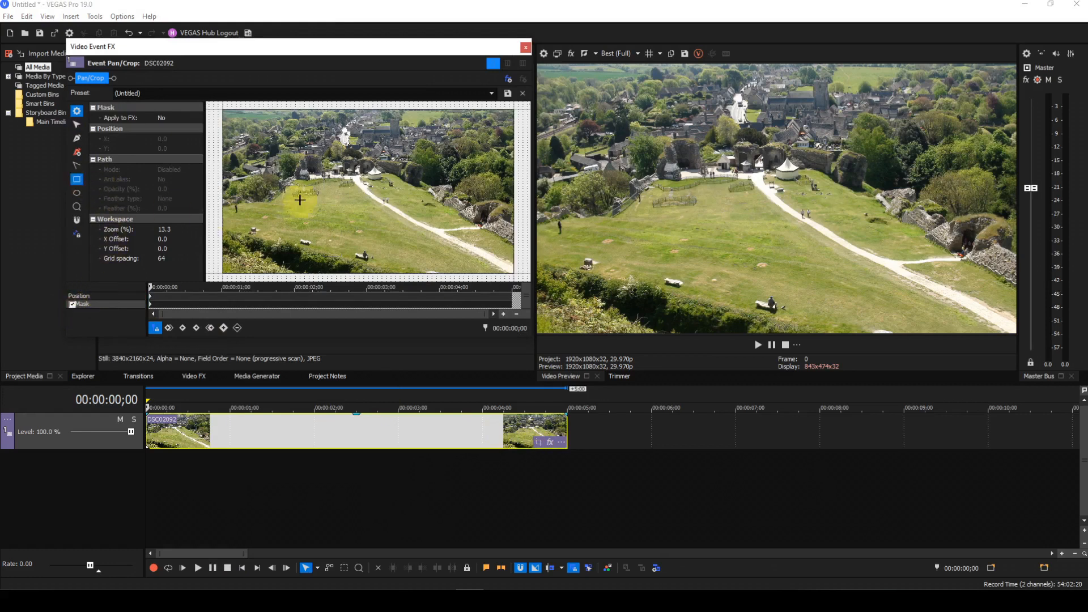
left_click_drag(309, 182, 394, 233)
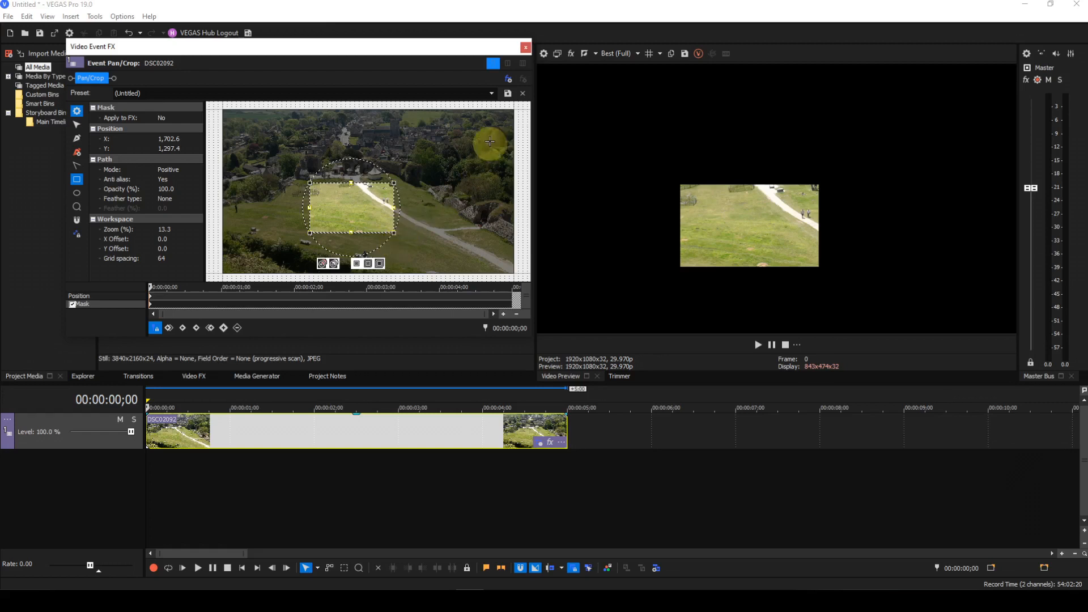
Add the Pixelate effect to the photo event's effect chain
left_click(507, 79)
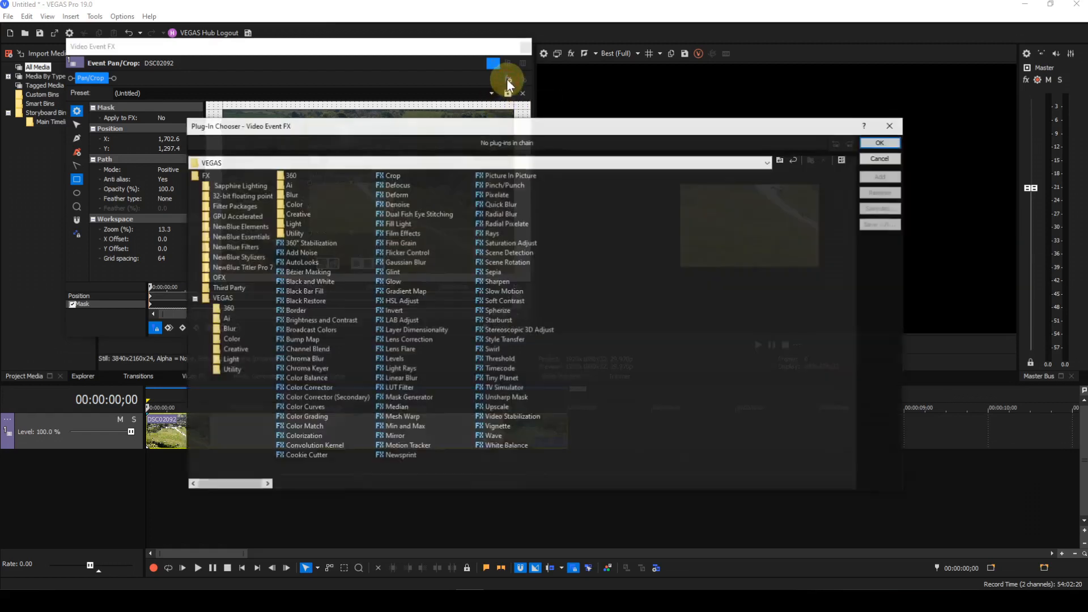
left_click(505, 195)
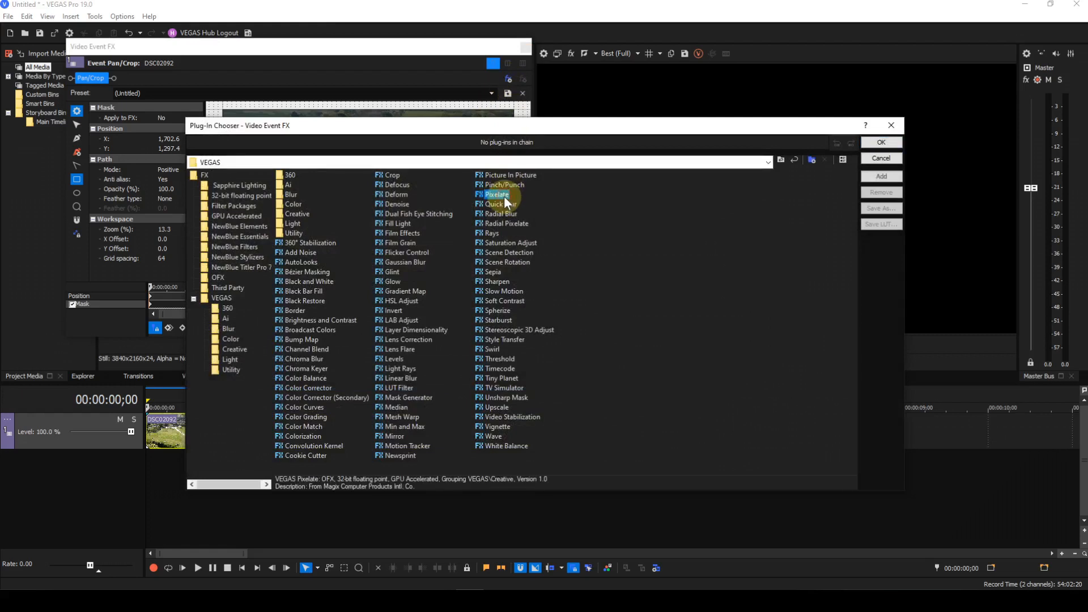
left_click(877, 178)
left_click(874, 141)
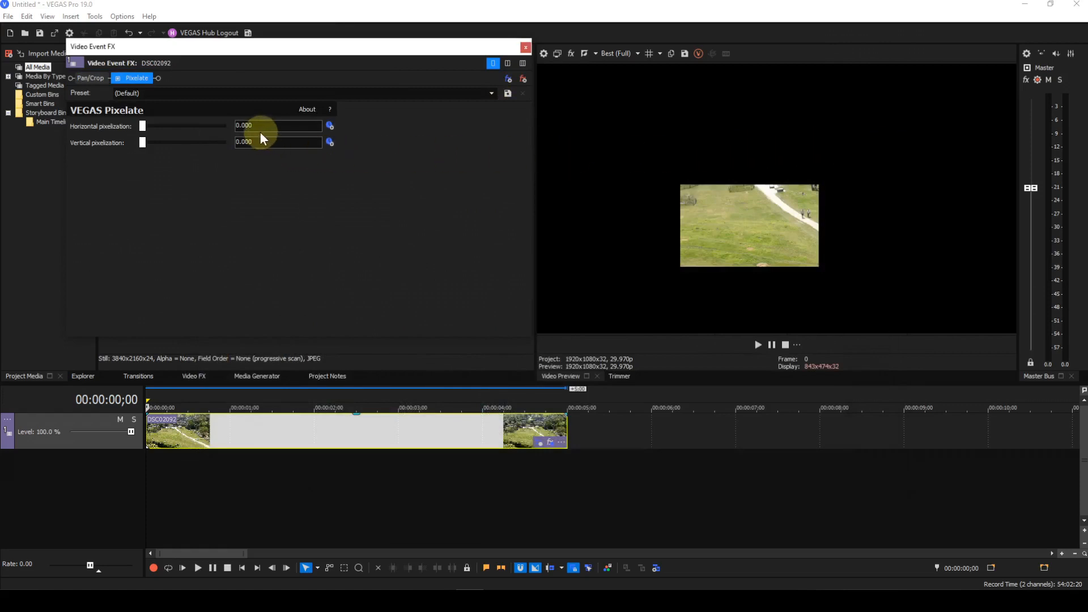
Set both horizontal and vertical pixelization to 0.900
left_click_drag(259, 127, 211, 132)
type(".9")
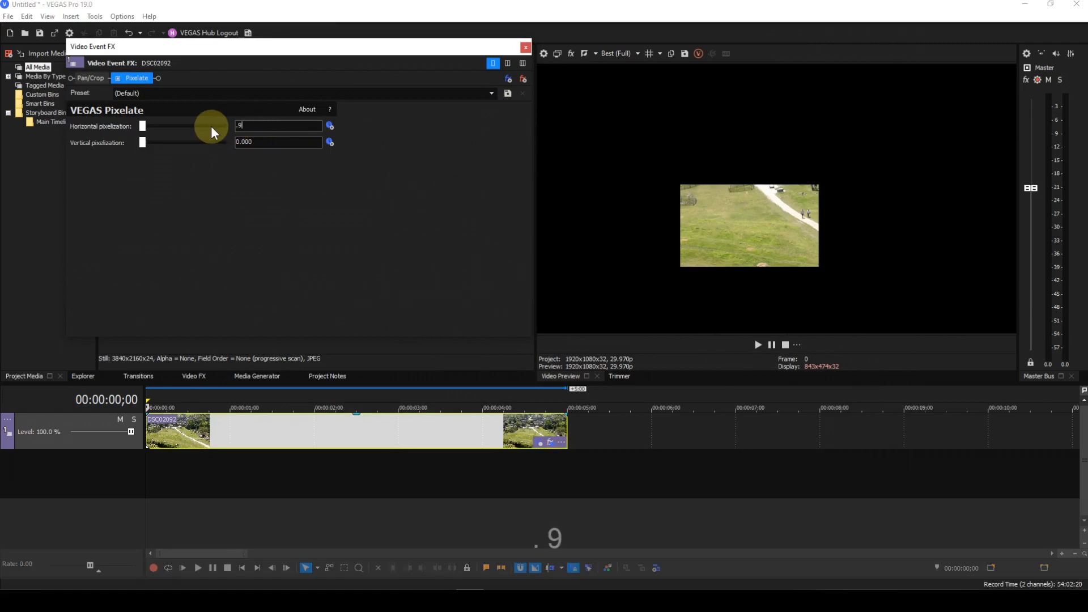
key("Return")
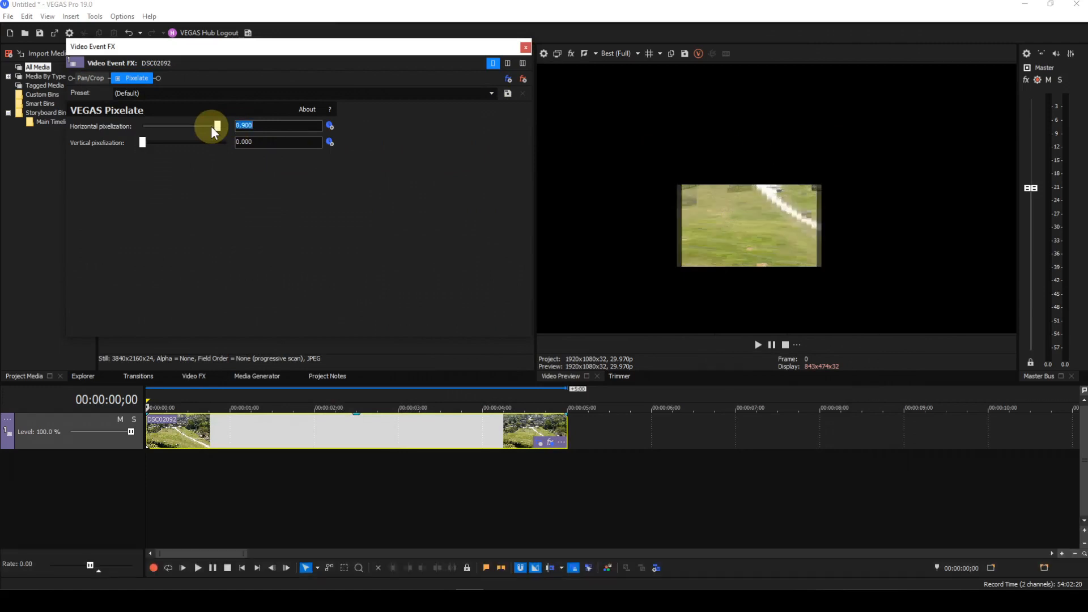
left_click_drag(260, 145, 225, 144)
key("BackSpace")
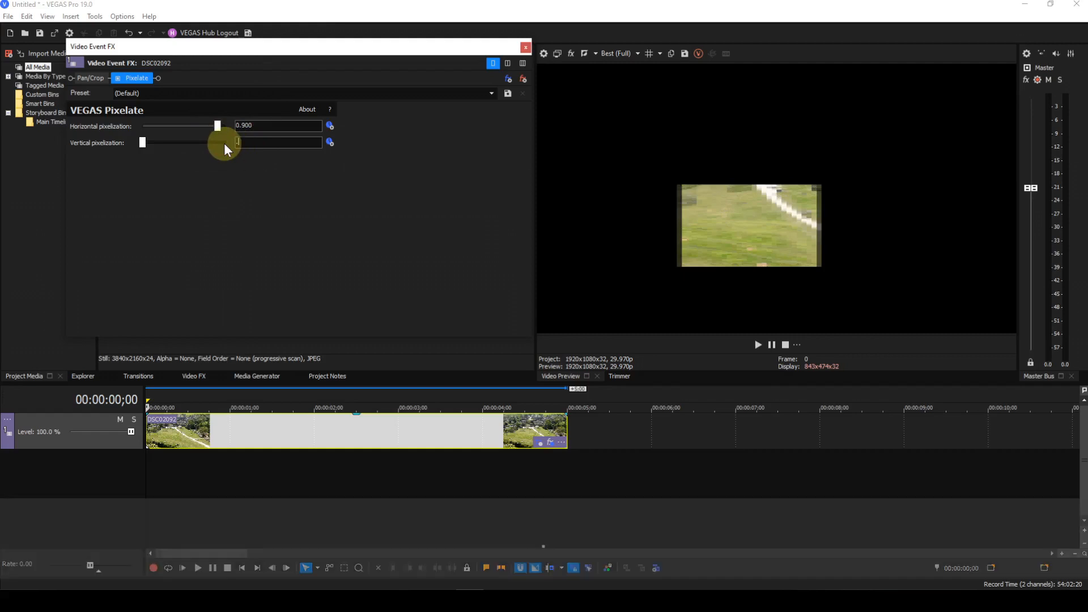
type(".9")
key("Return")
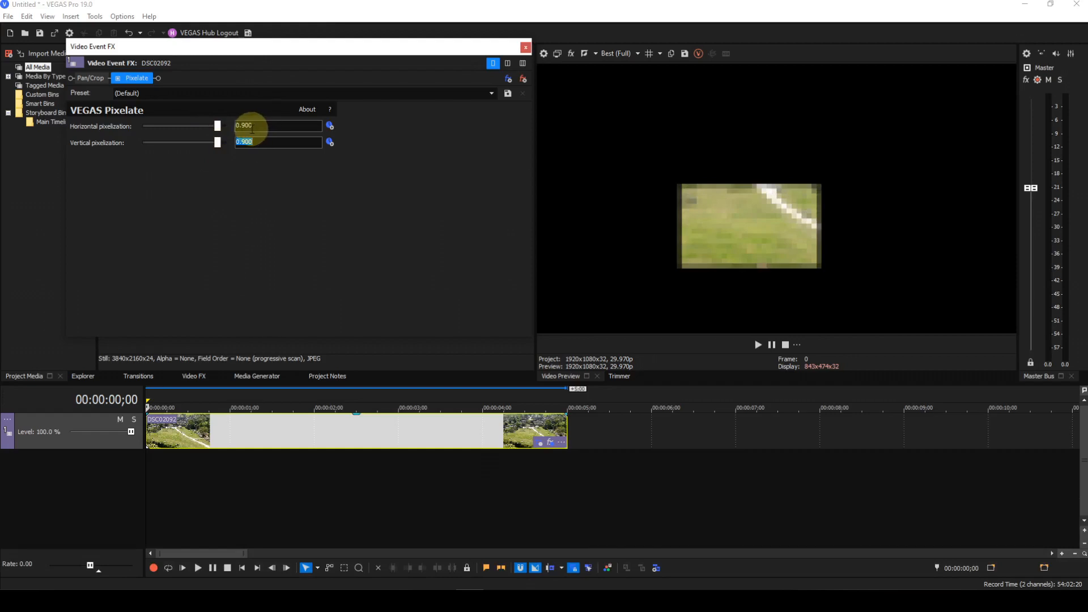
Return to Pan/Crop and set the mask's Apply to FX option to Yes
left_click(90, 77)
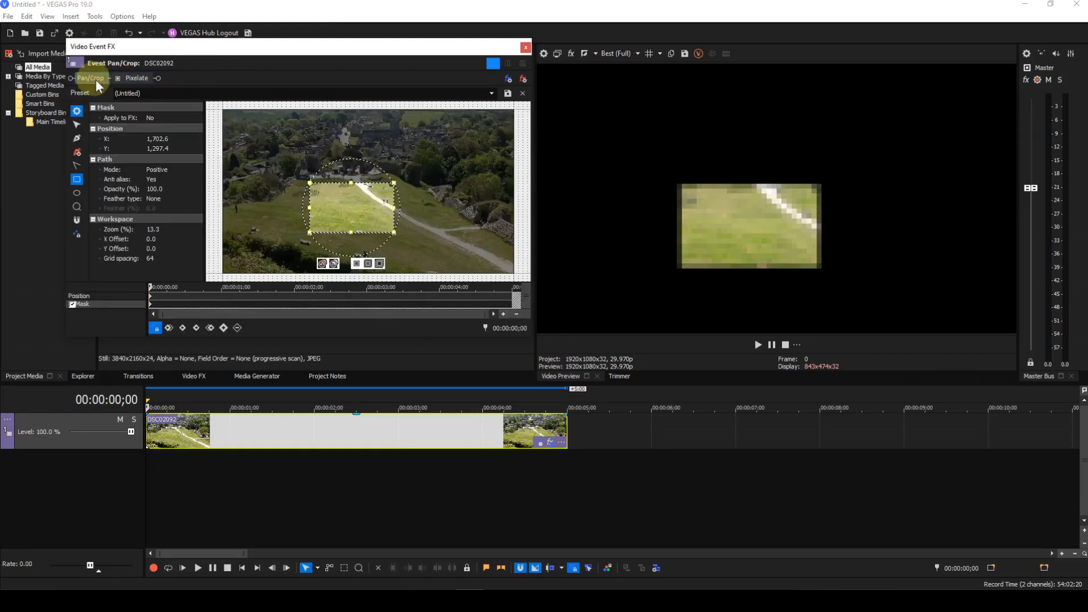
left_click(176, 117)
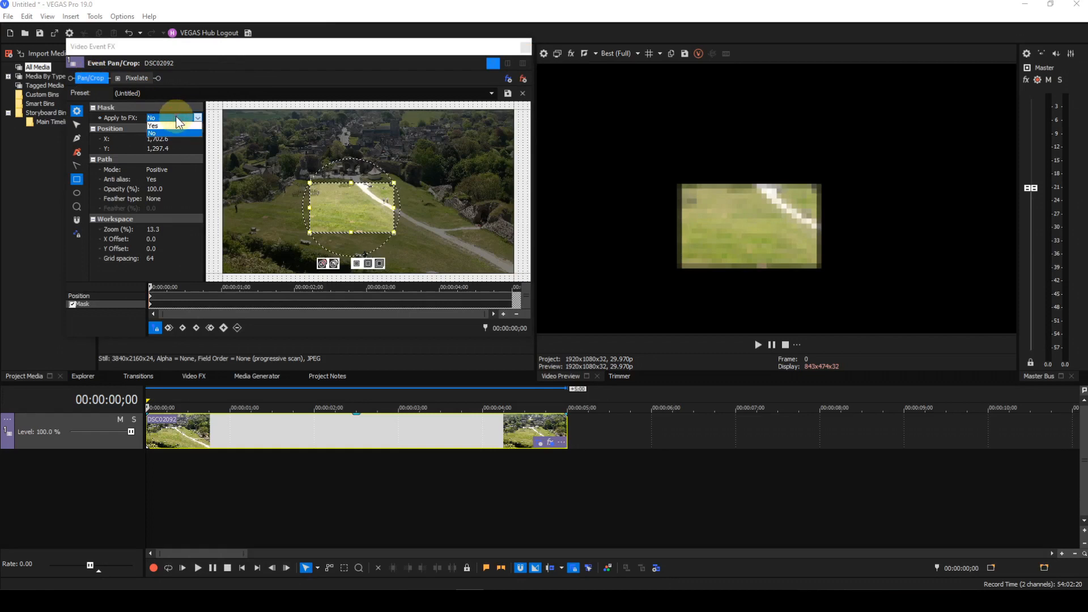
left_click(167, 125)
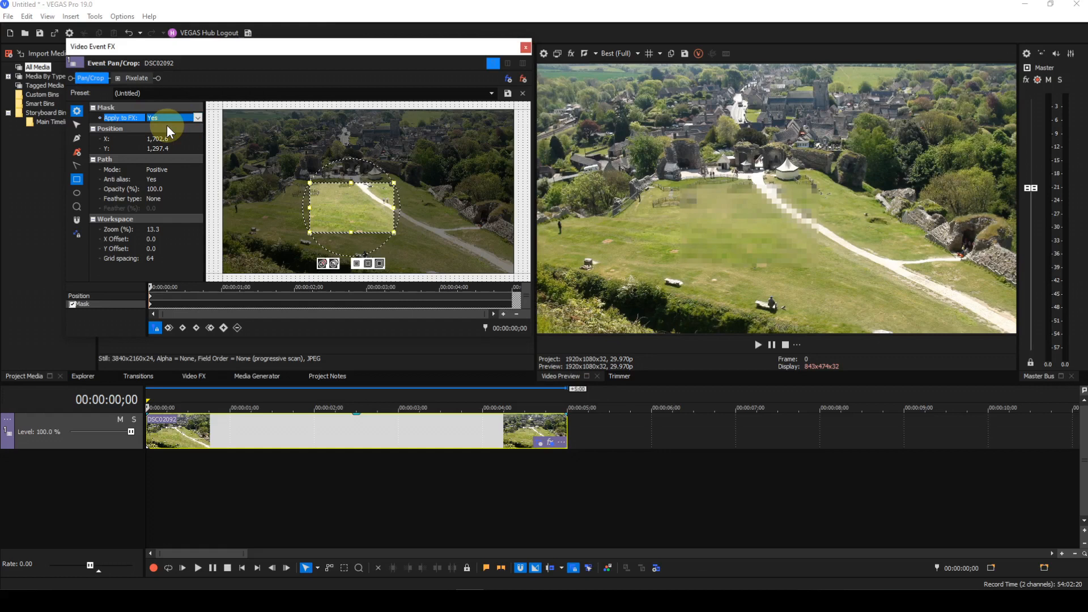
Move the mask up over the village buildings, switch its mode to Negative, and nudge it right
left_click_drag(339, 215, 332, 155)
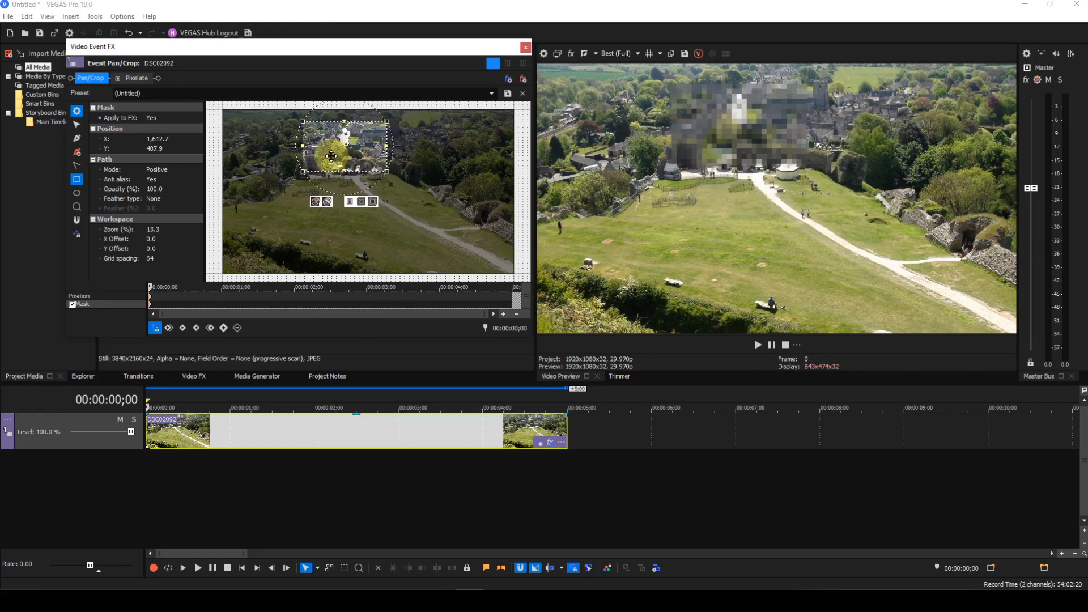
left_click(185, 171)
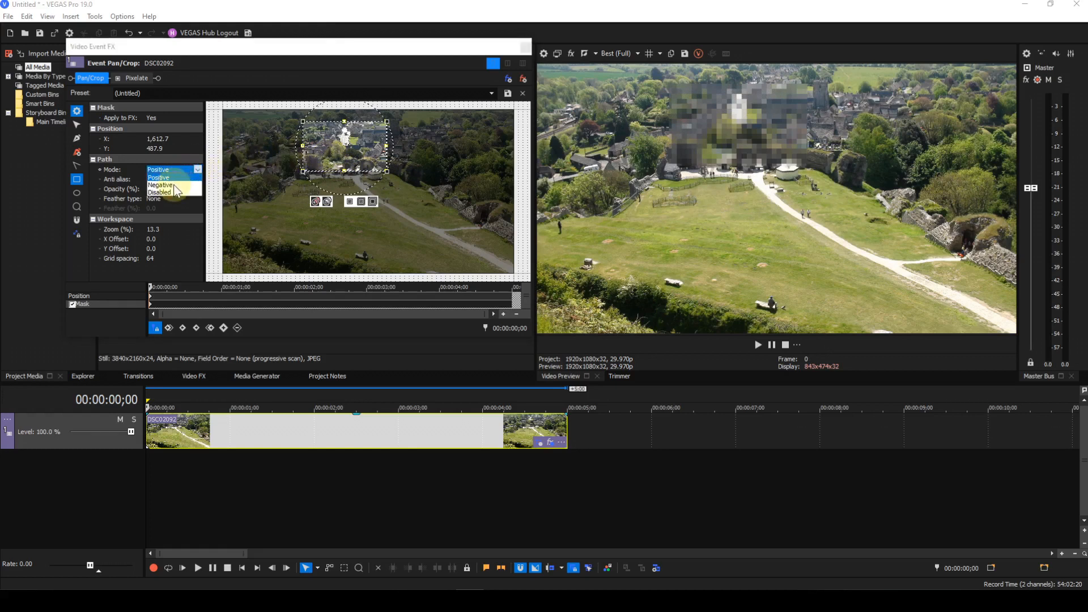
left_click(170, 185)
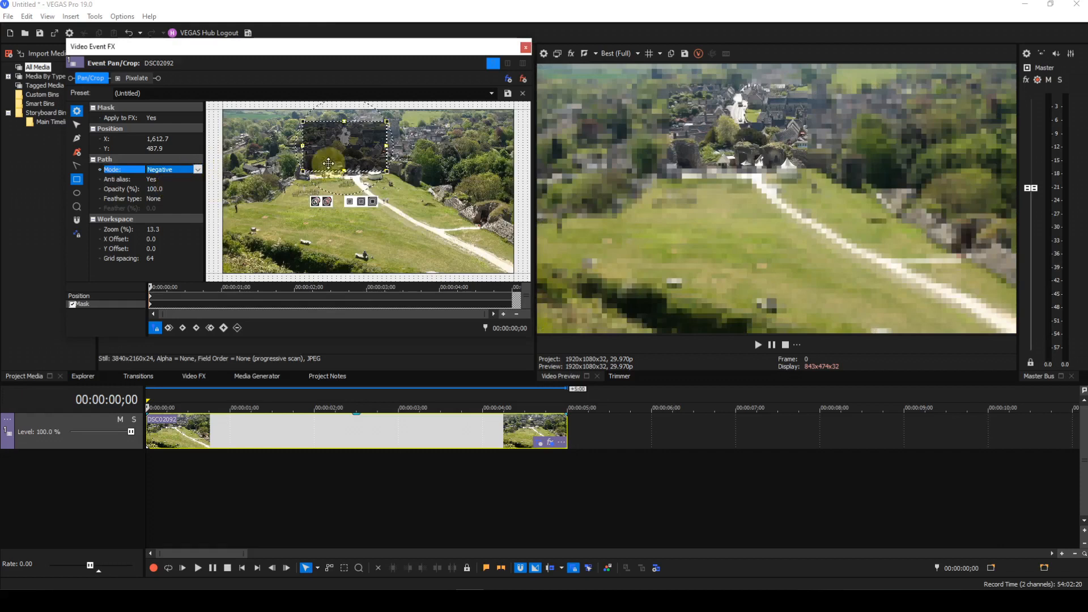
left_click(339, 144)
mouse_move(340, 144)
left_mouse_down()
mouse_move(332, 236)
mouse_move(356, 233)
mouse_move(356, 141)
left_mouse_up()
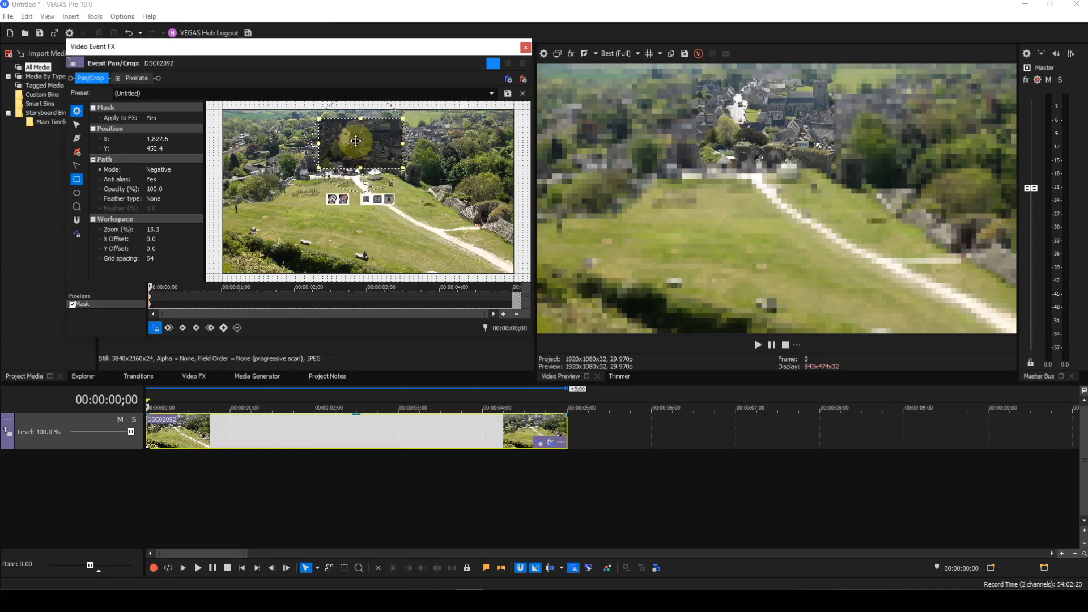
Draw a second rectangle mask over the slope on the right side of the photo
left_click(433, 184)
mouse_move(432, 184)
left_mouse_down()
mouse_move(476, 205)
mouse_move(488, 228)
left_mouse_up()
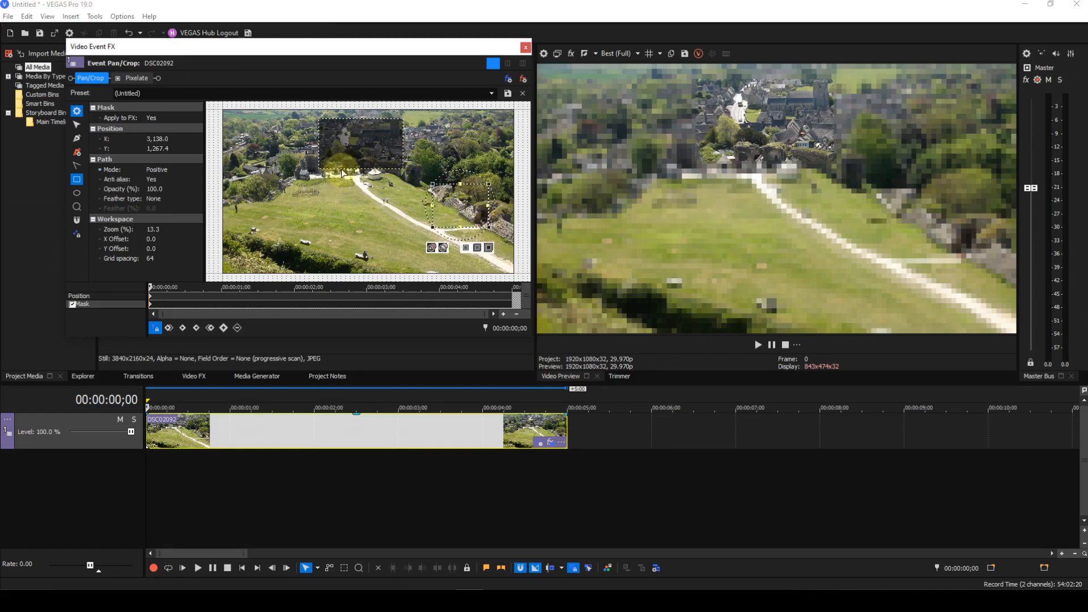
Select the village mask and set its mode back to Positive
left_click(77, 124)
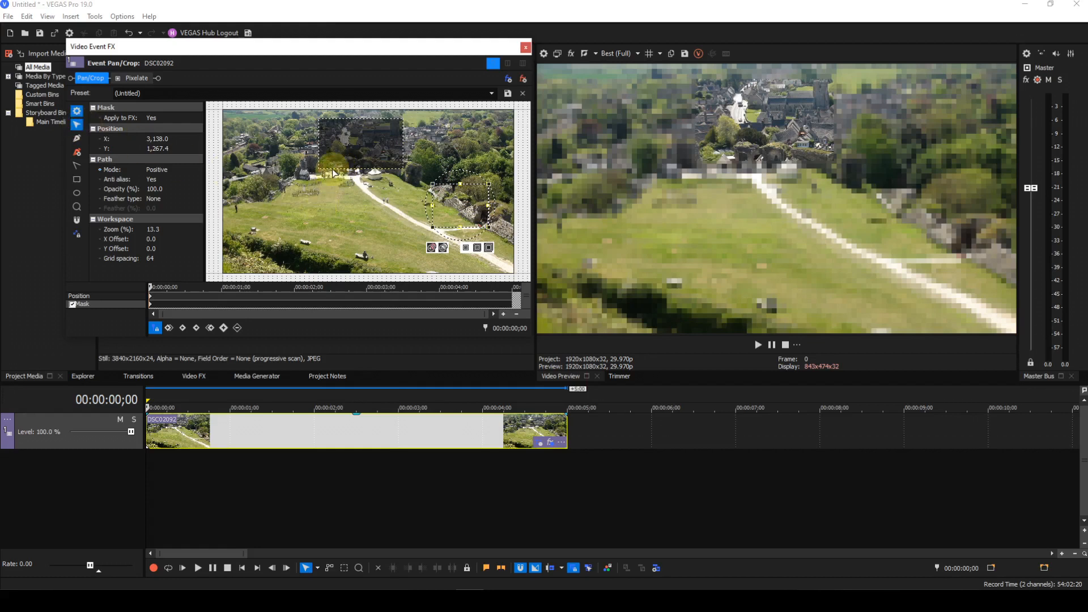
left_click(334, 165)
left_click(171, 169)
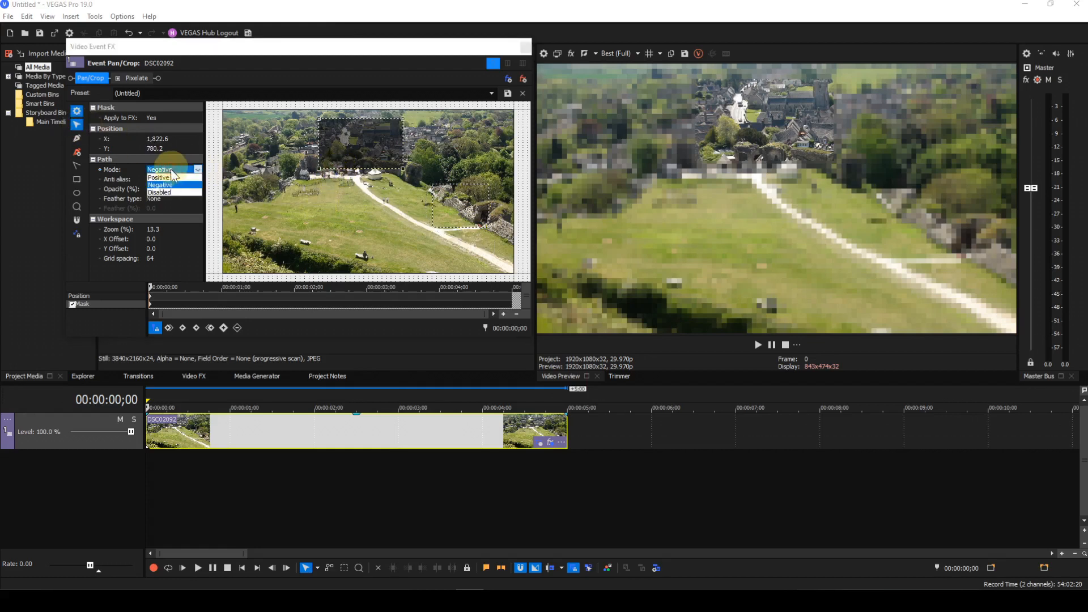
left_click(168, 177)
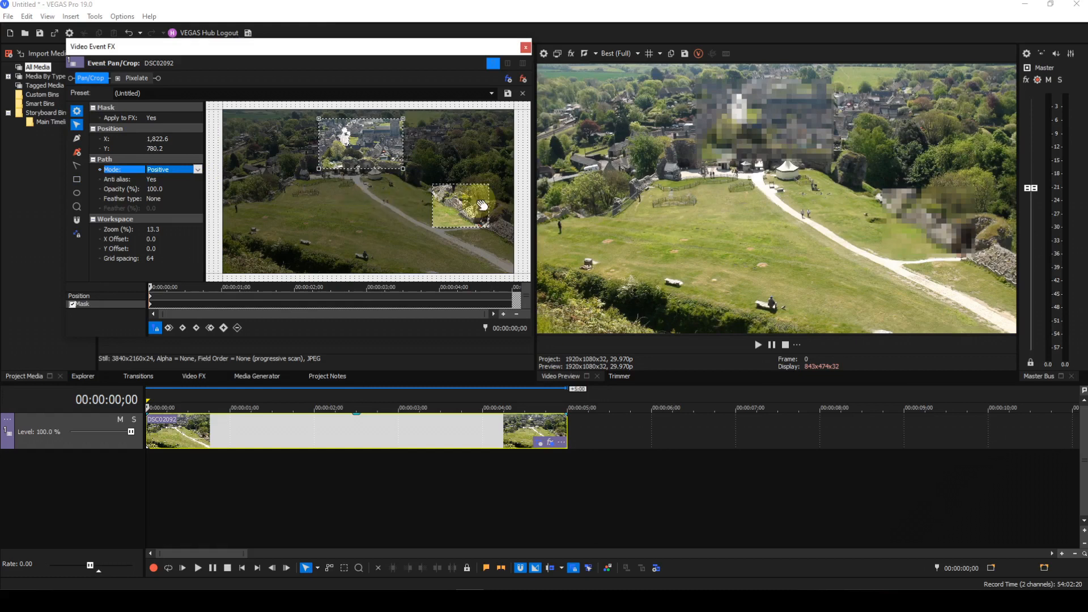
Move the second mask from the right slope onto the central field
left_click(462, 228)
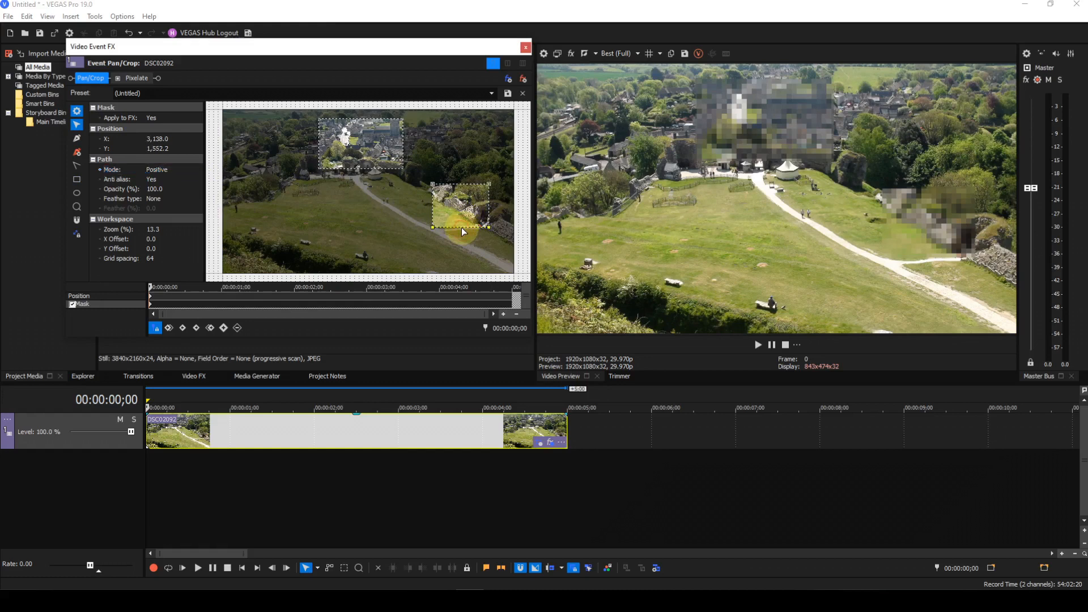
left_click_drag(463, 215, 469, 211)
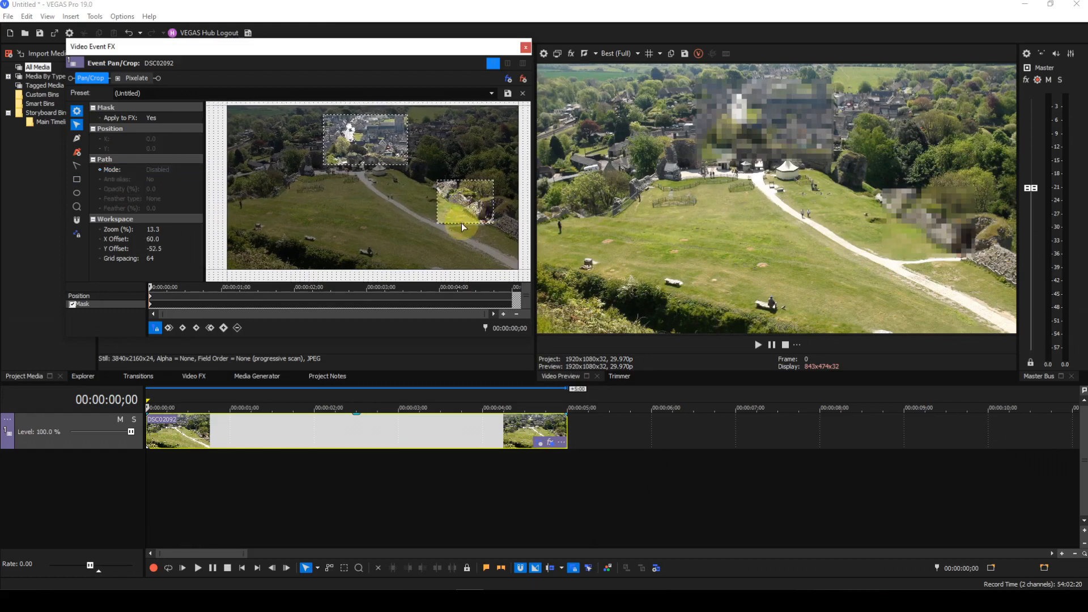
left_click(461, 223)
left_click_drag(462, 206, 395, 206)
left_click_drag(396, 204, 360, 222)
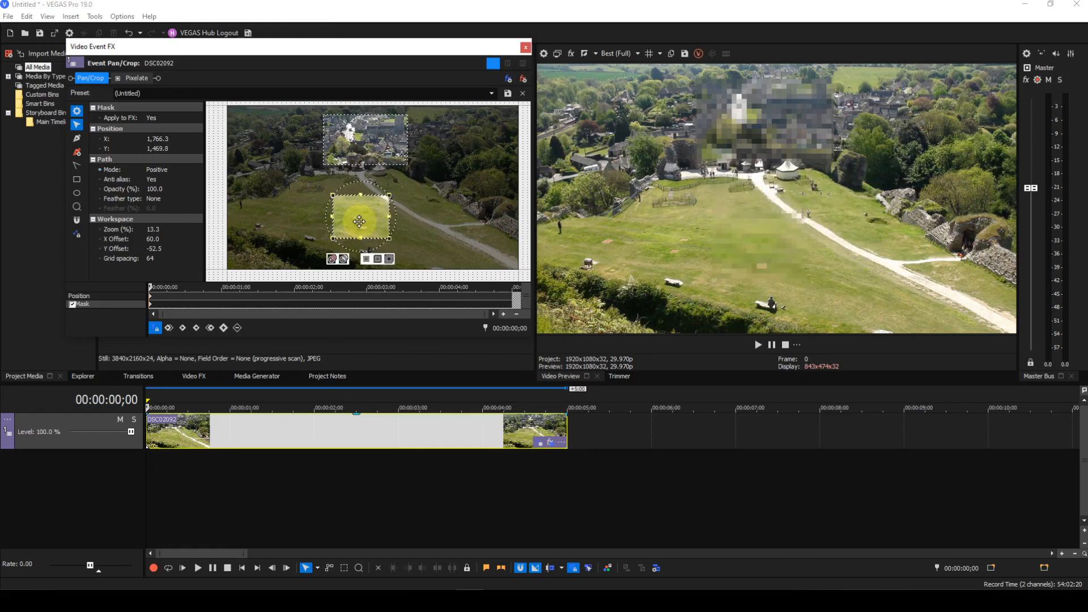
Switch the central field mask to Negative, nudge it lower, and set it back to Positive
left_click(170, 171)
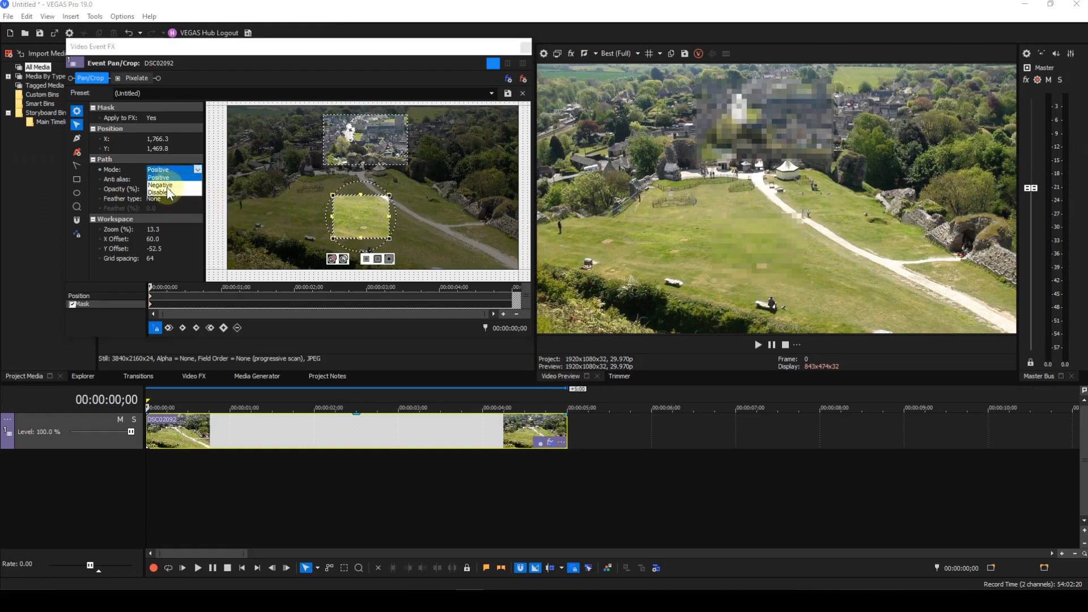
left_click(168, 185)
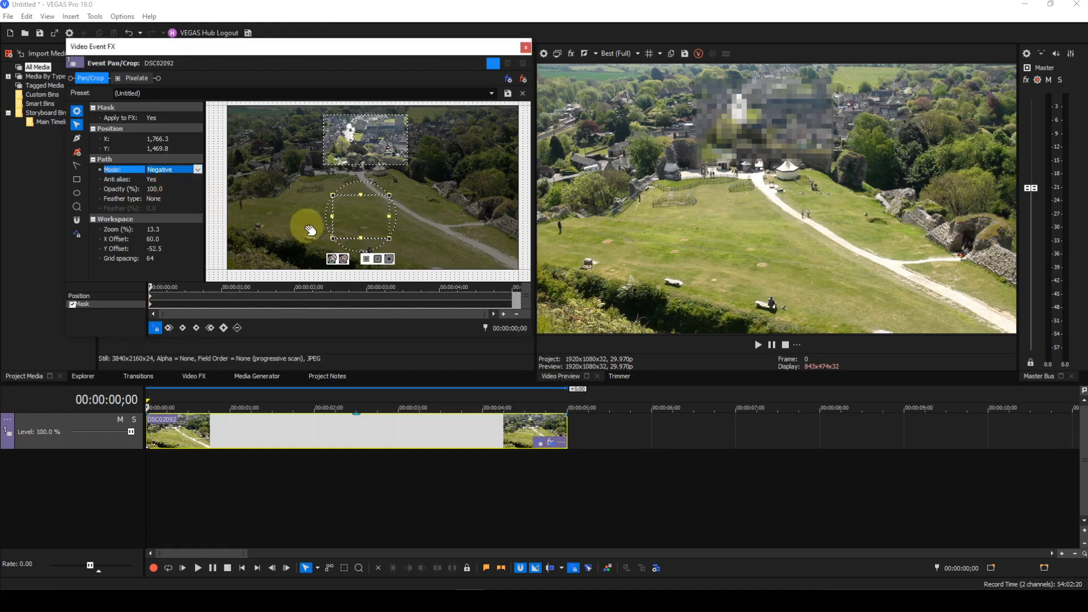
left_click(360, 223)
mouse_move(359, 223)
left_mouse_down()
mouse_move(356, 145)
mouse_move(359, 235)
left_mouse_up()
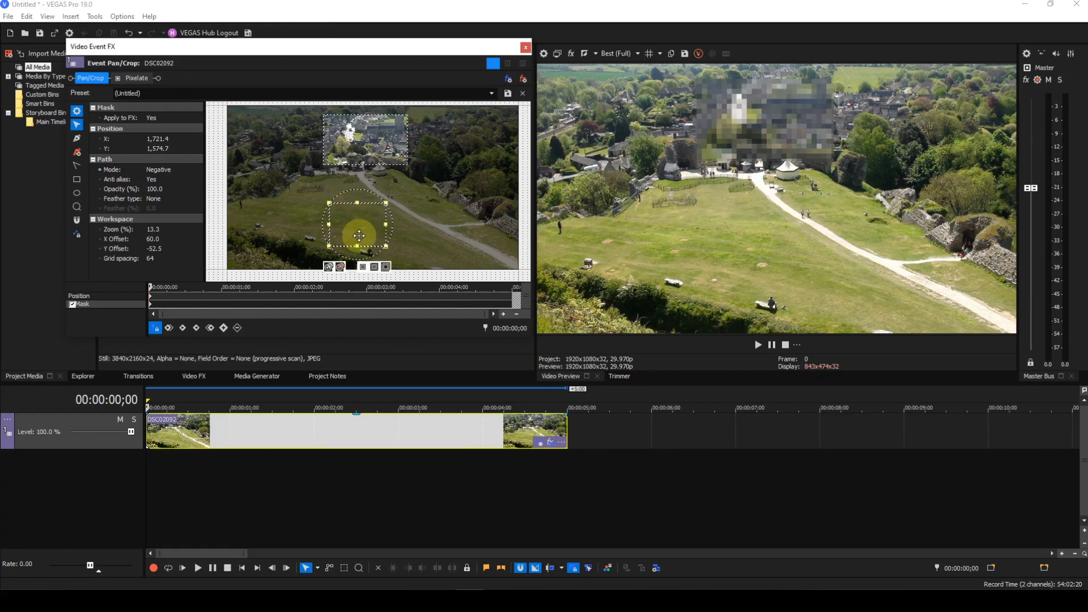
left_click(171, 170)
left_click(161, 177)
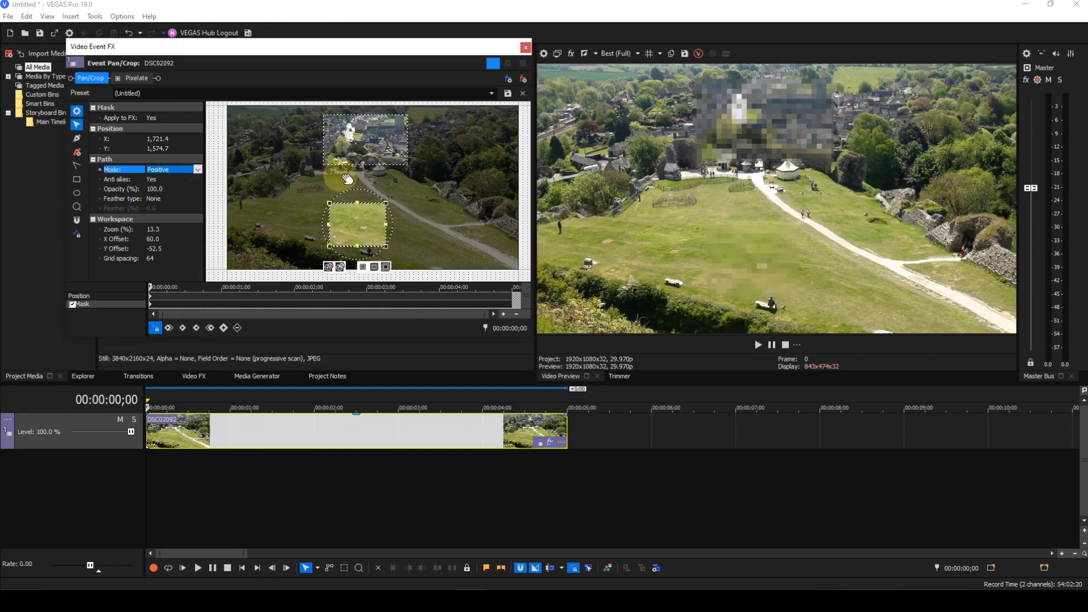
Select the village mask and set its mode to Negative
left_click(363, 162)
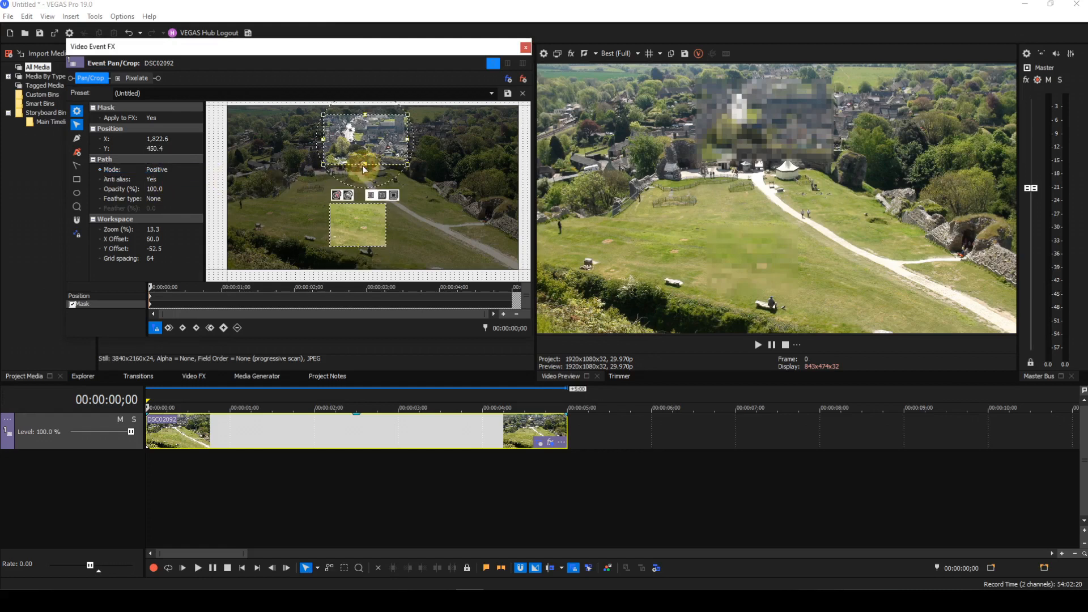
left_click(172, 170)
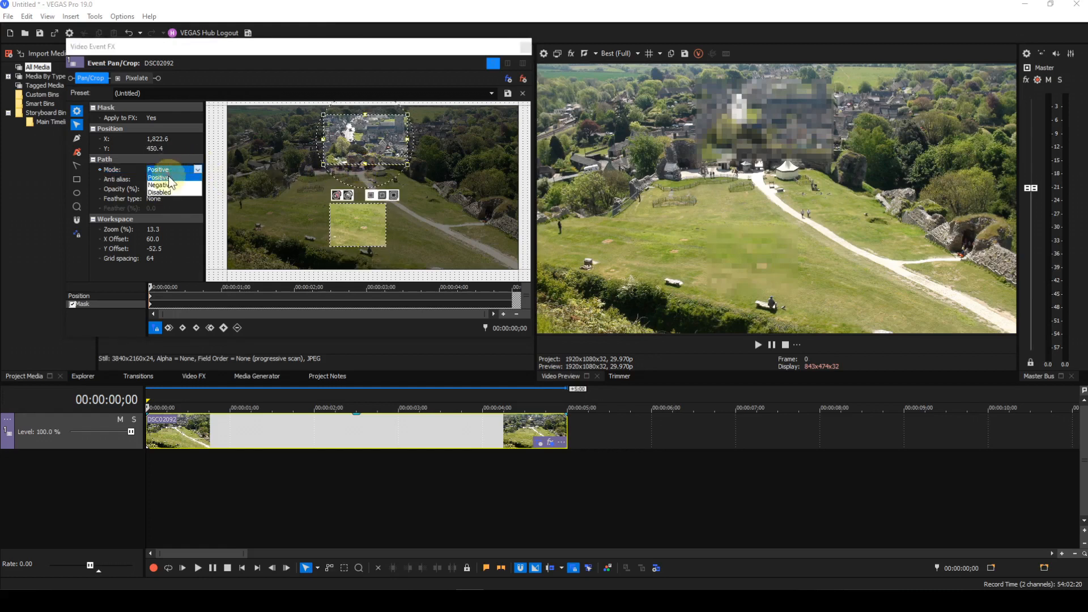
left_click(169, 189)
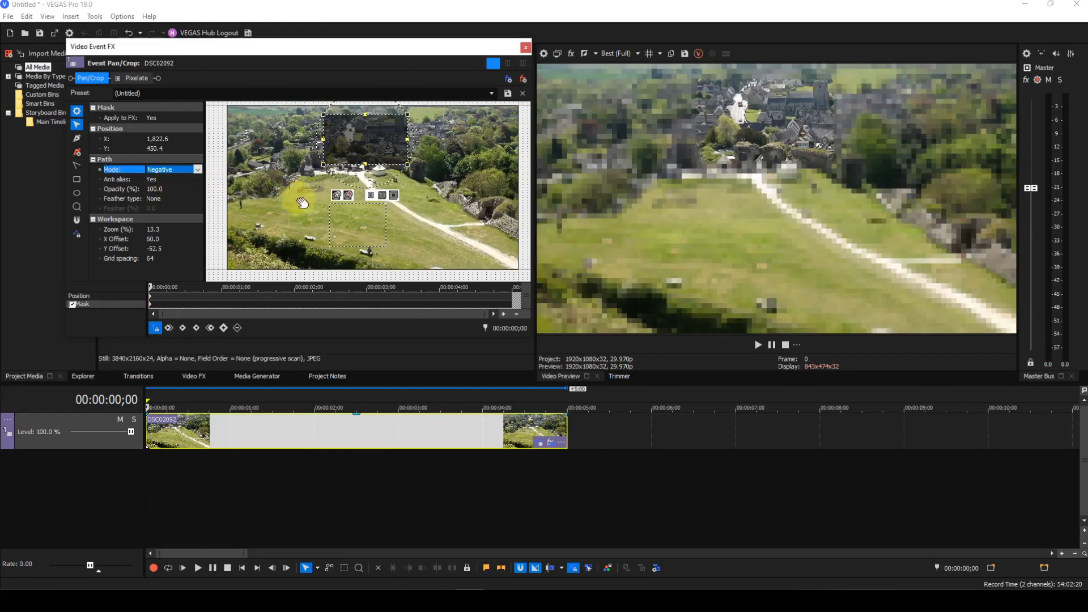
Nudge the central field mask upward and reapply Negative mode to the village mask
left_click(347, 249)
mouse_move(357, 227)
left_mouse_down()
mouse_move(366, 151)
mouse_move(360, 219)
left_mouse_up()
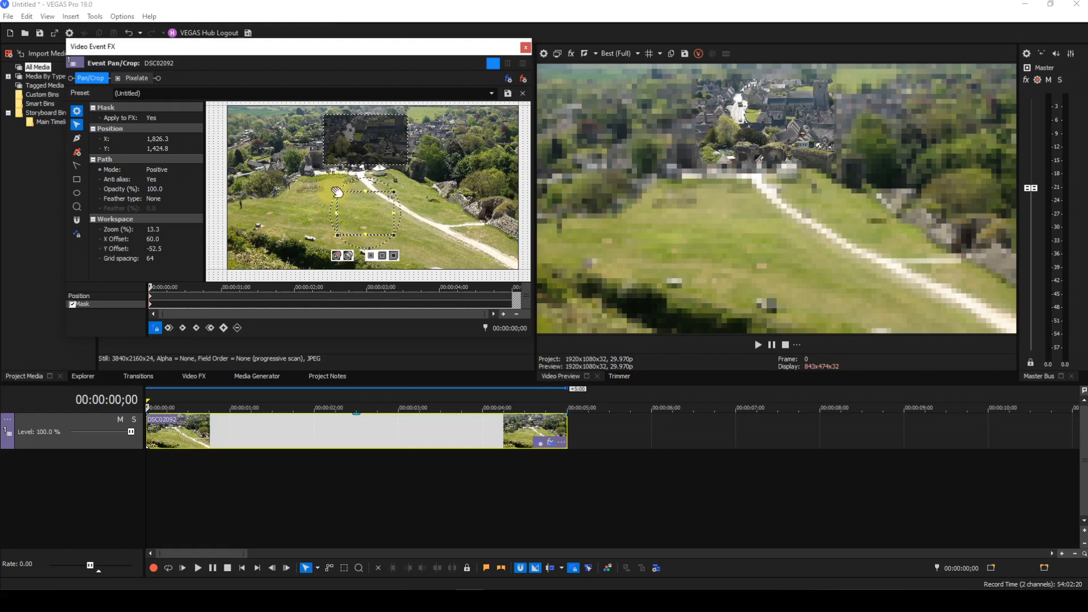
left_click(334, 150)
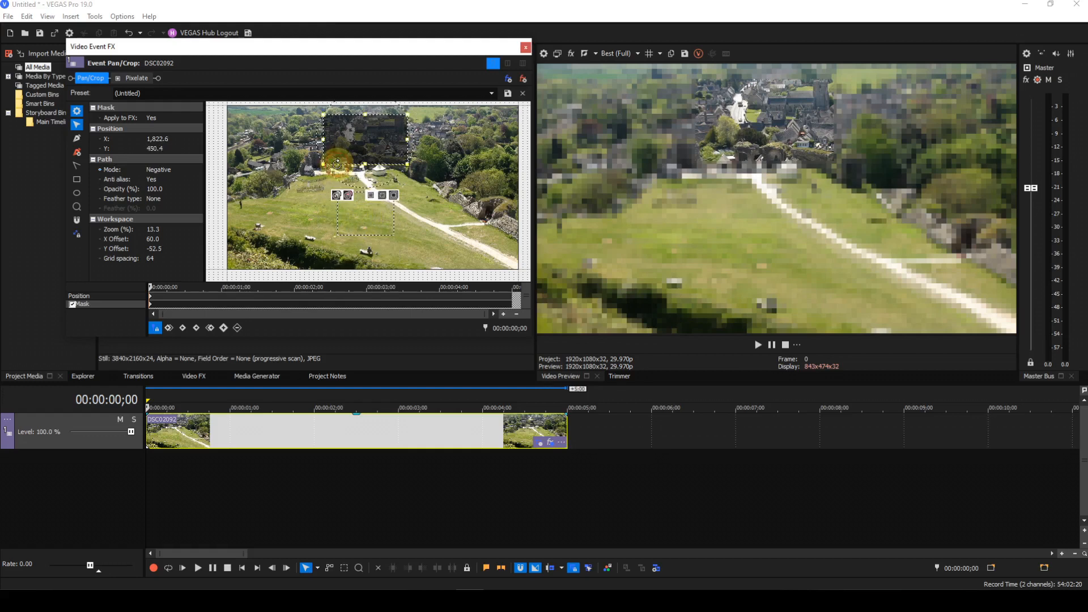
left_click(178, 170)
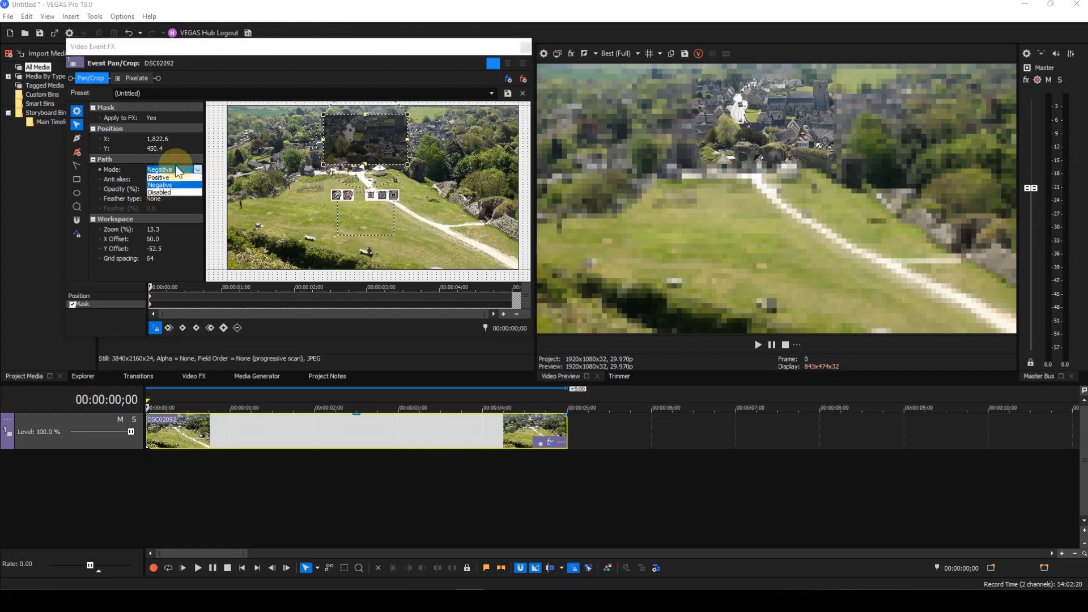
left_click(166, 187)
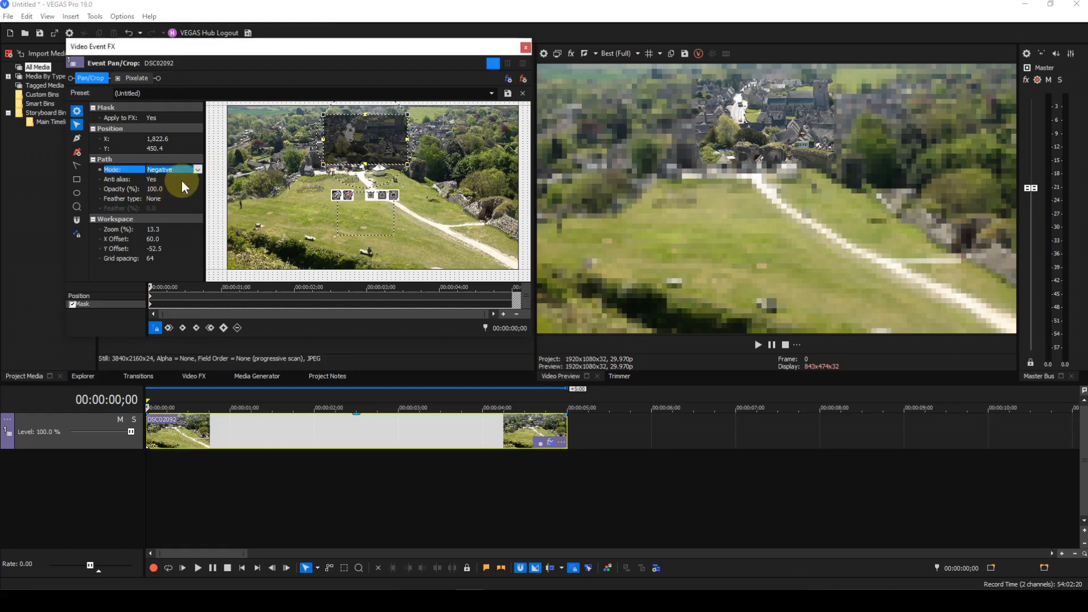
Reposition the central field mask, set its mode to Negative, and move it up and to the right
left_click(362, 240)
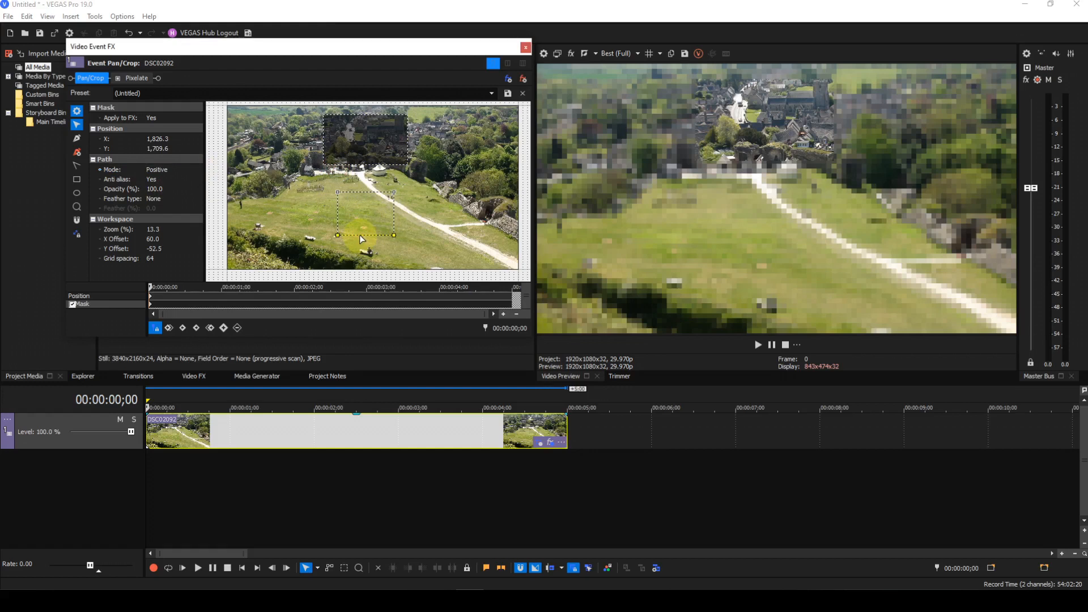
left_click(360, 241)
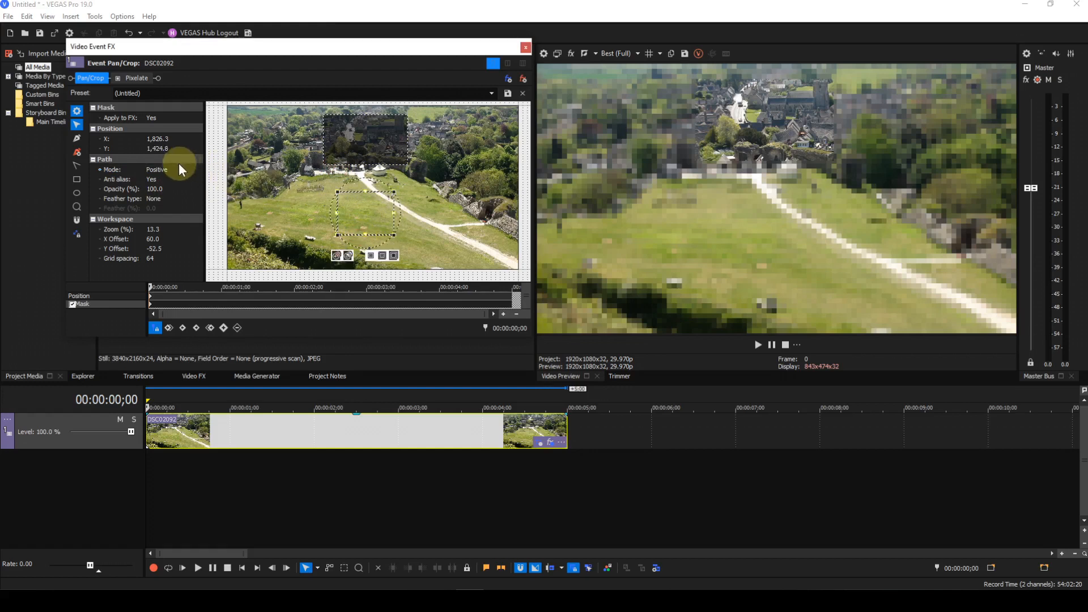
left_click(170, 171)
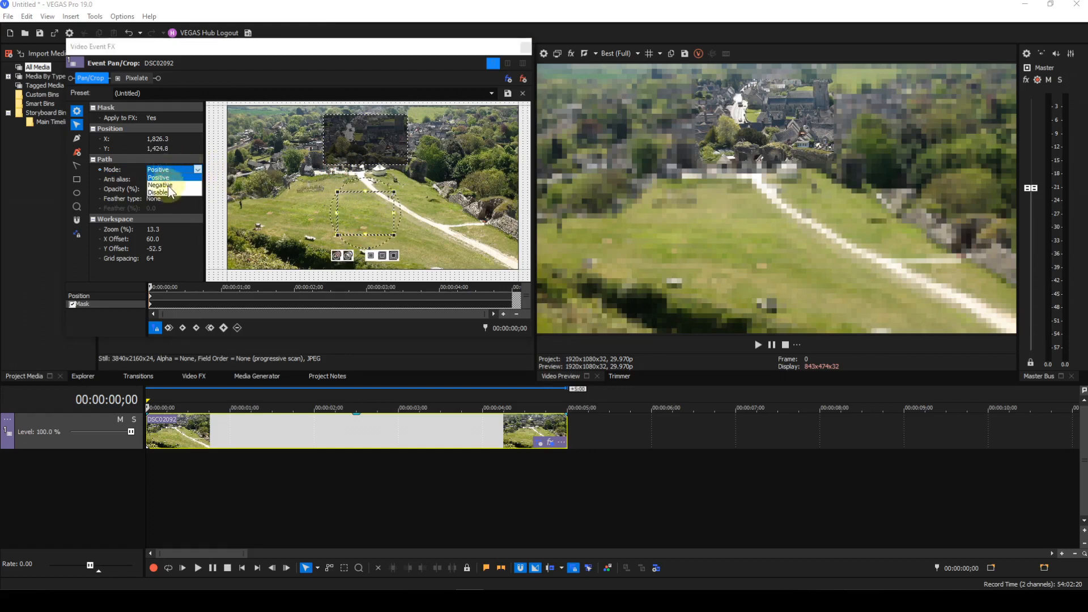
left_click(160, 185)
left_click_drag(366, 216, 404, 204)
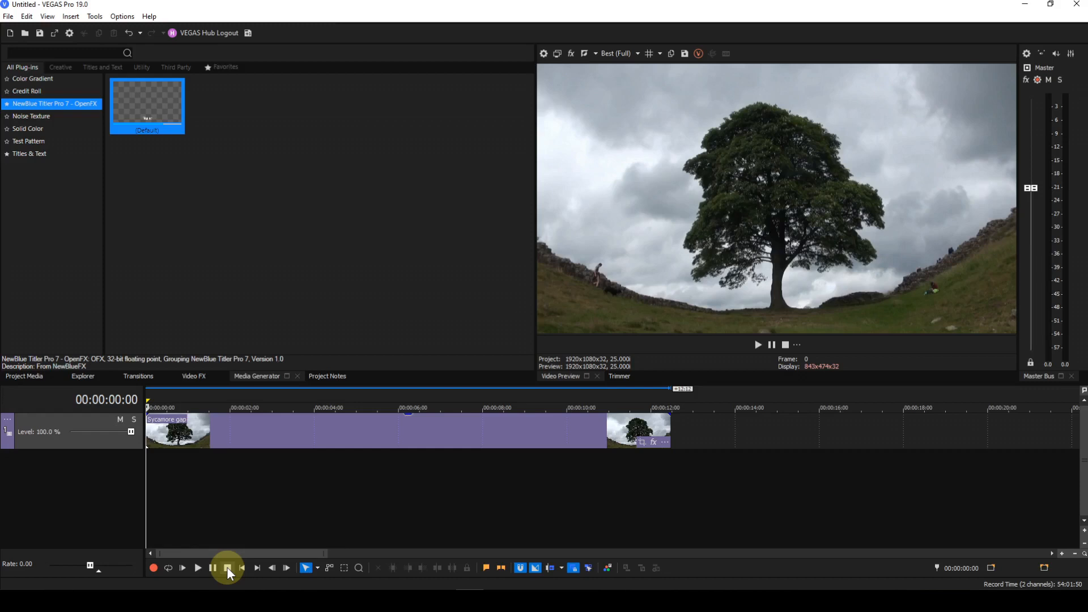
Open Pan/Crop for the Sycamore gap clip, enlarge the window, and enable the mask
left_click(642, 443)
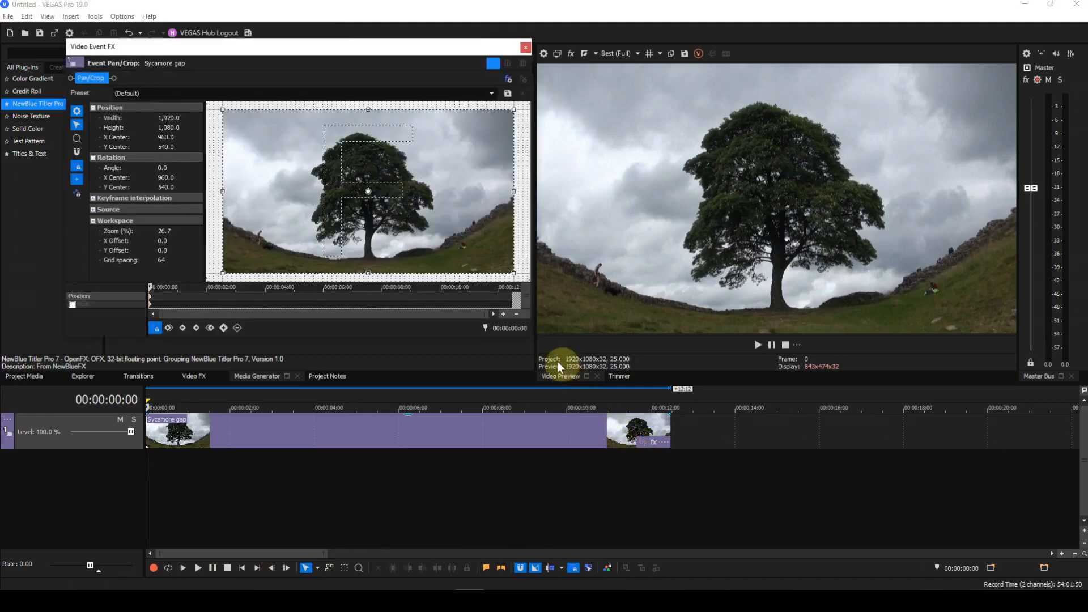
left_click_drag(533, 340, 812, 493)
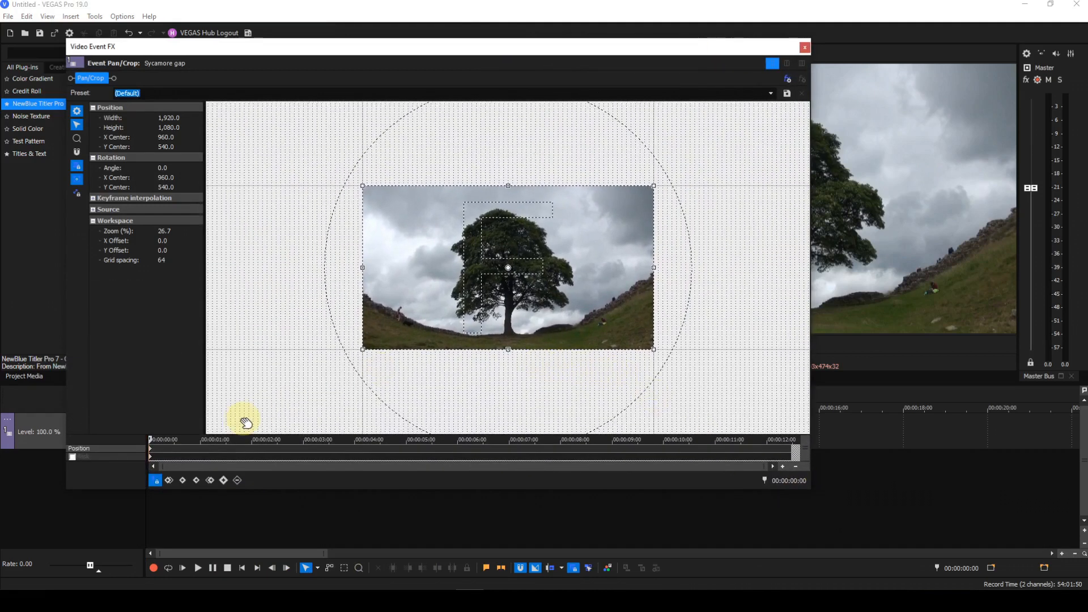
left_click(73, 457)
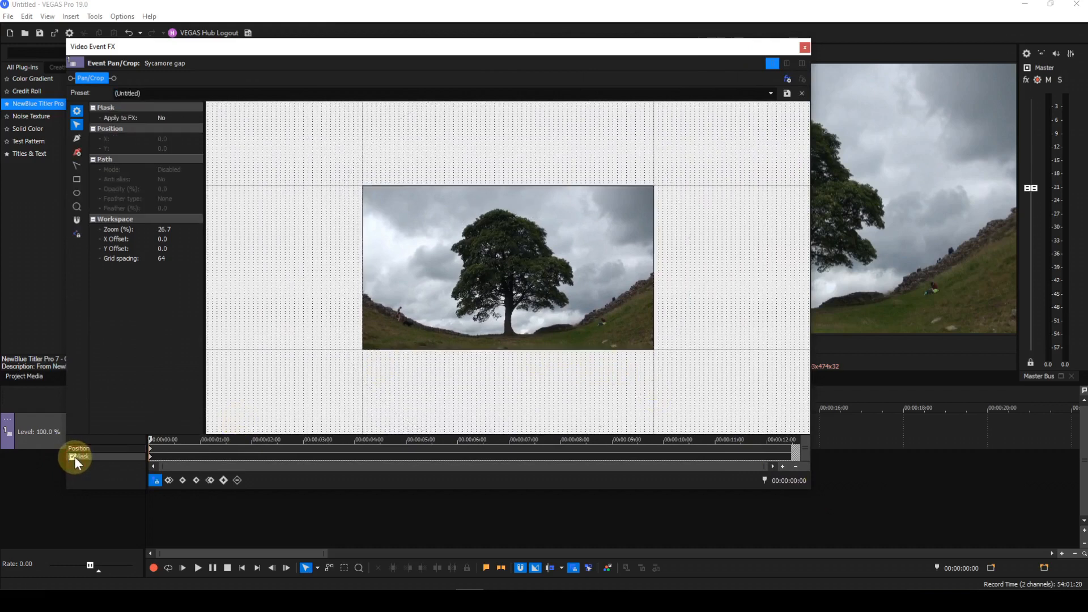
Trace a closed mask path point by point around the outline of the sycamore tree, including its trunk
scroll(518, 306, "up", 4)
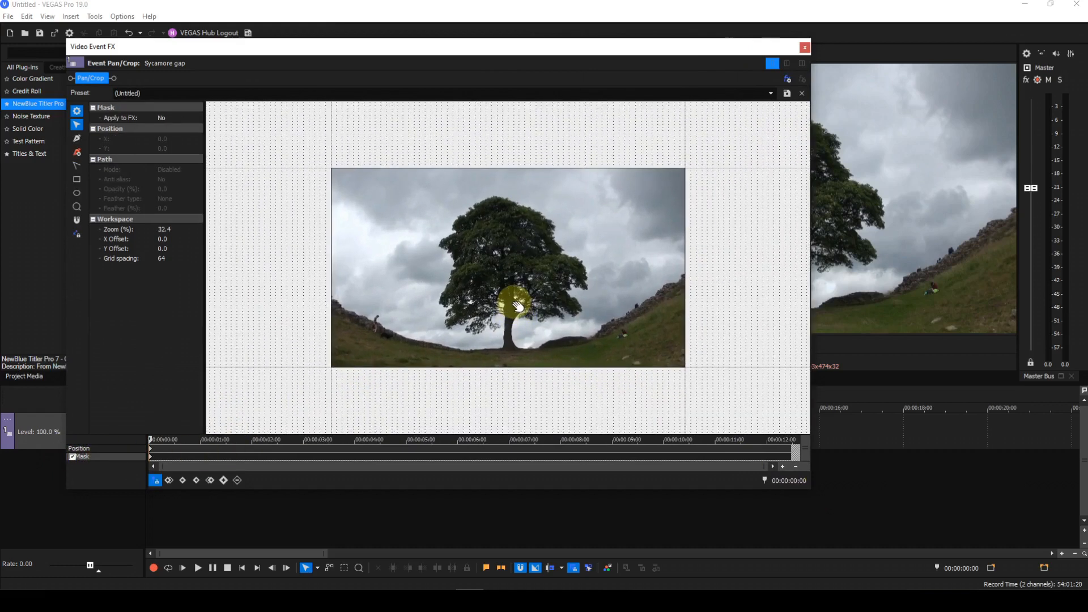
scroll(517, 306, "up", 2)
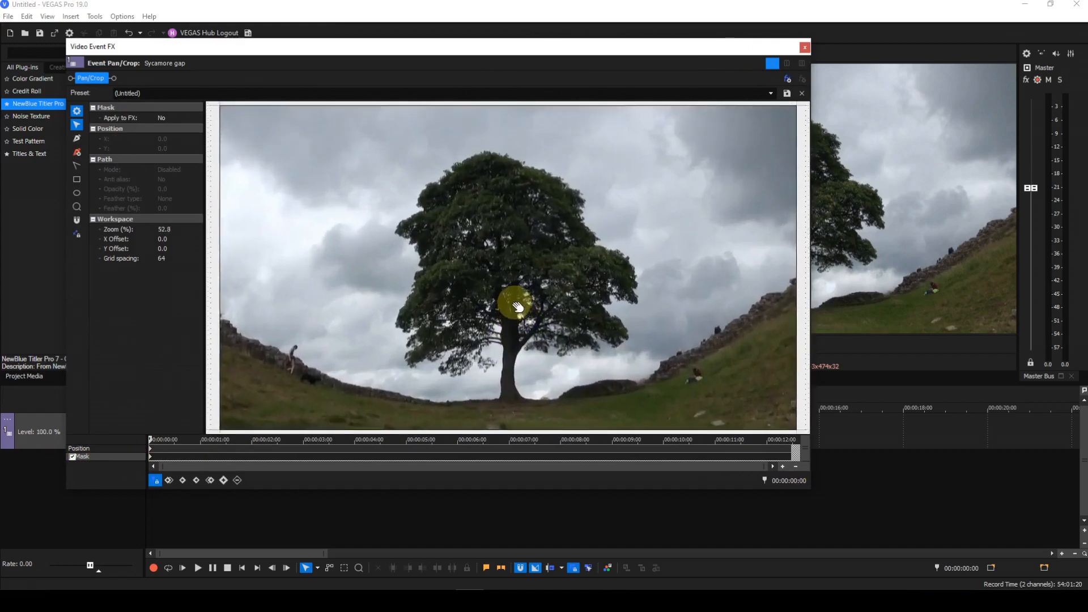
scroll(517, 306, "up", 1)
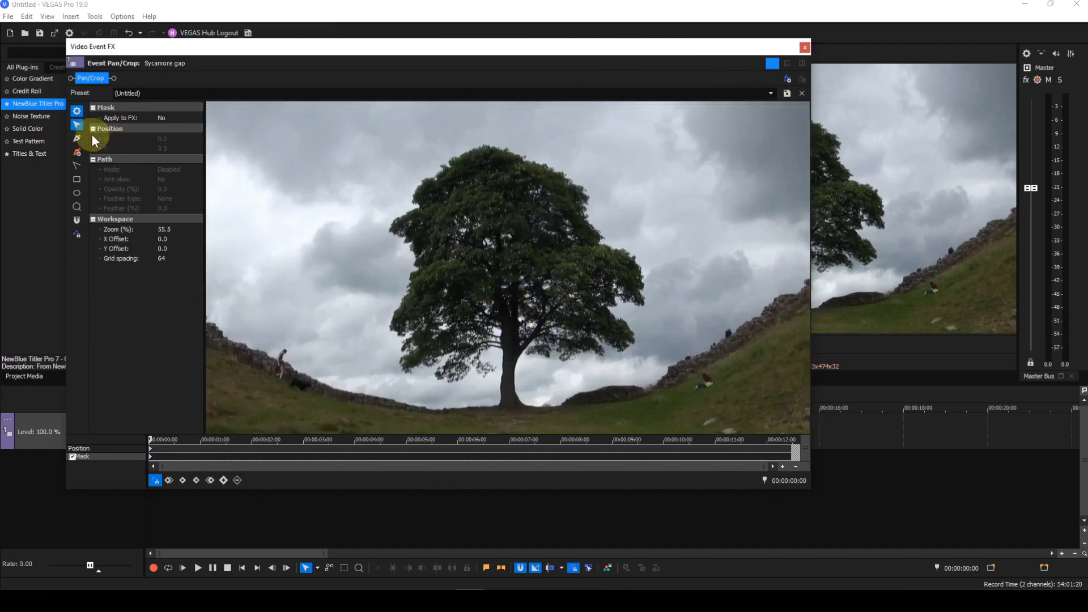
left_click(78, 139)
left_click(500, 411)
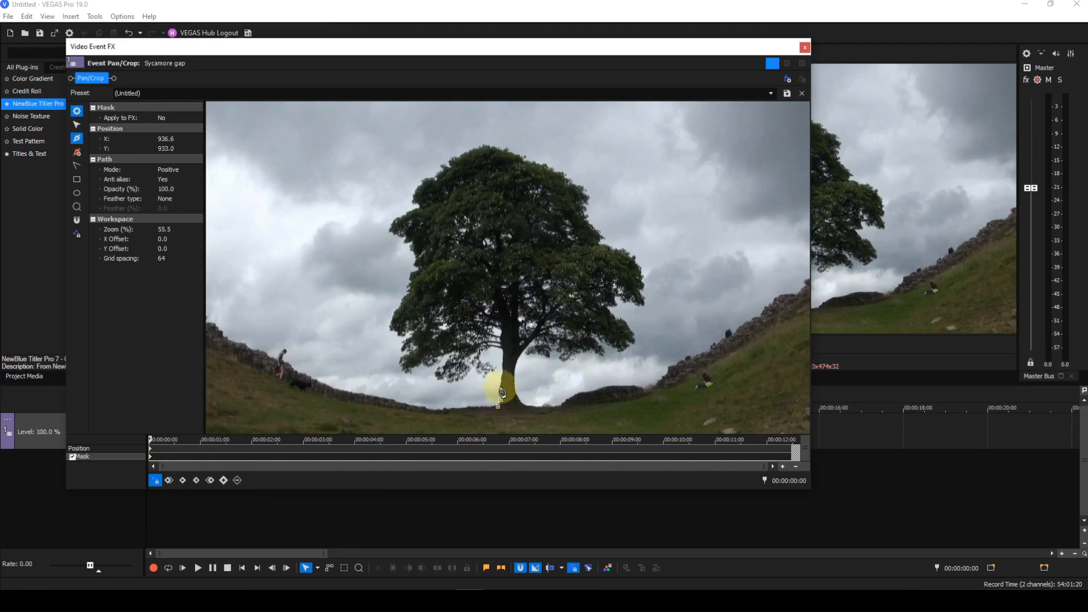
left_click(501, 377)
left_click(504, 366)
left_click(504, 359)
left_click(497, 349)
left_click(492, 348)
left_click(481, 362)
left_click(495, 367)
left_click(484, 377)
left_click(480, 374)
left_click(470, 363)
left_click(464, 377)
left_click(457, 379)
left_click(447, 382)
left_click(438, 380)
left_click(450, 357)
left_click(442, 353)
left_click(430, 364)
left_click(419, 366)
left_click(407, 372)
left_click(400, 363)
left_click(402, 357)
left_click(406, 348)
left_click(411, 337)
left_click(415, 334)
left_click(406, 331)
left_click(392, 327)
left_click(391, 317)
left_click(400, 301)
left_click(408, 286)
left_click(410, 275)
left_click(418, 269)
left_click(412, 250)
left_click(404, 237)
left_click(392, 230)
left_click(394, 217)
left_click(403, 213)
left_click(414, 201)
left_click(417, 194)
left_click(424, 182)
left_click(434, 176)
left_click(443, 165)
left_click(454, 158)
left_click(469, 152)
left_click(479, 148)
left_click(494, 147)
left_click(511, 149)
left_click(527, 159)
left_click(535, 162)
left_click(552, 168)
left_click(559, 171)
left_click(572, 178)
left_click(579, 183)
left_click(585, 191)
left_click(586, 195)
left_click(583, 215)
left_click(590, 222)
left_click(596, 232)
left_click(601, 243)
left_click(606, 246)
left_click(617, 248)
left_click(627, 252)
left_click(635, 259)
left_click(642, 271)
left_click(642, 277)
left_click(643, 293)
left_click(645, 305)
left_click(631, 298)
left_click(622, 298)
left_click(615, 298)
left_click(610, 308)
left_click(616, 317)
left_click(625, 322)
left_click(632, 334)
left_click(635, 341)
left_click(623, 346)
left_click(612, 346)
left_click(598, 338)
left_click(600, 347)
left_click(602, 354)
left_click(591, 350)
left_click(581, 353)
left_click(573, 356)
left_click(567, 358)
left_click(559, 355)
left_click(547, 352)
left_click(533, 345)
left_click(522, 349)
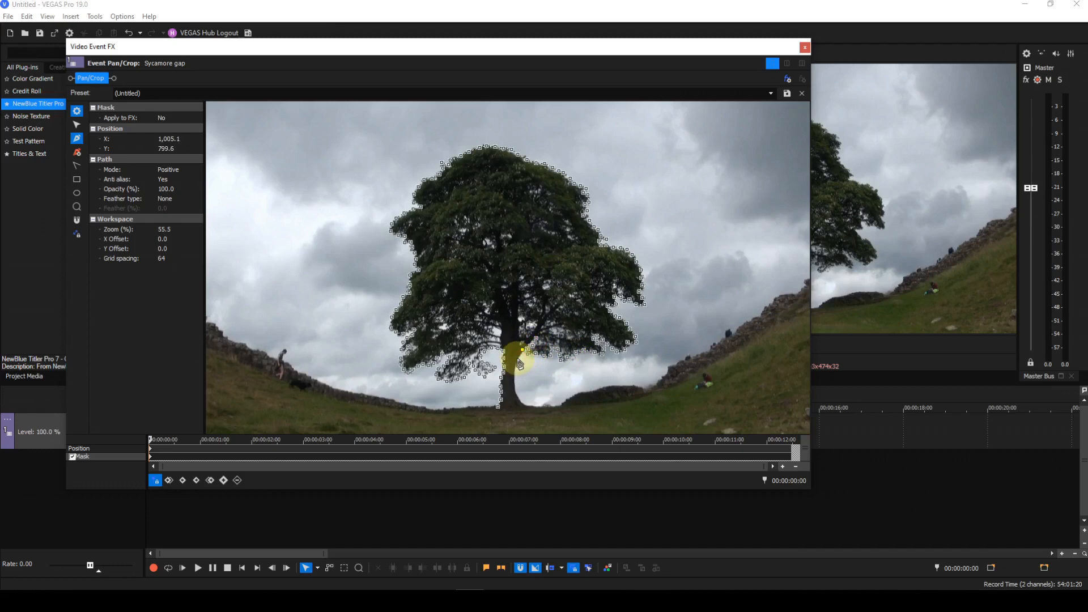
left_click(516, 367)
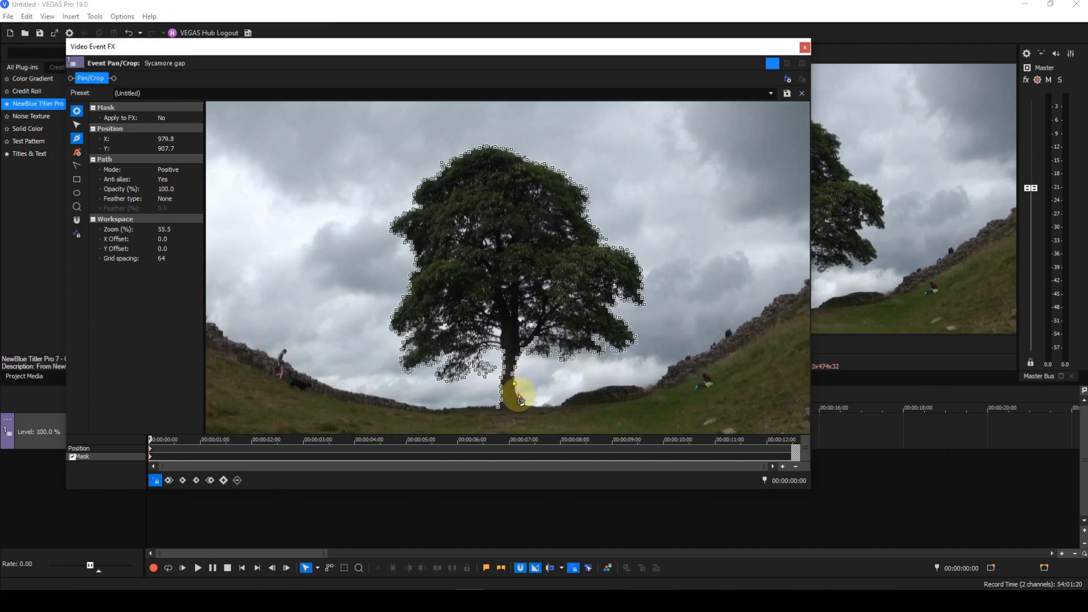
left_click(516, 392)
left_click(521, 403)
left_click(499, 407)
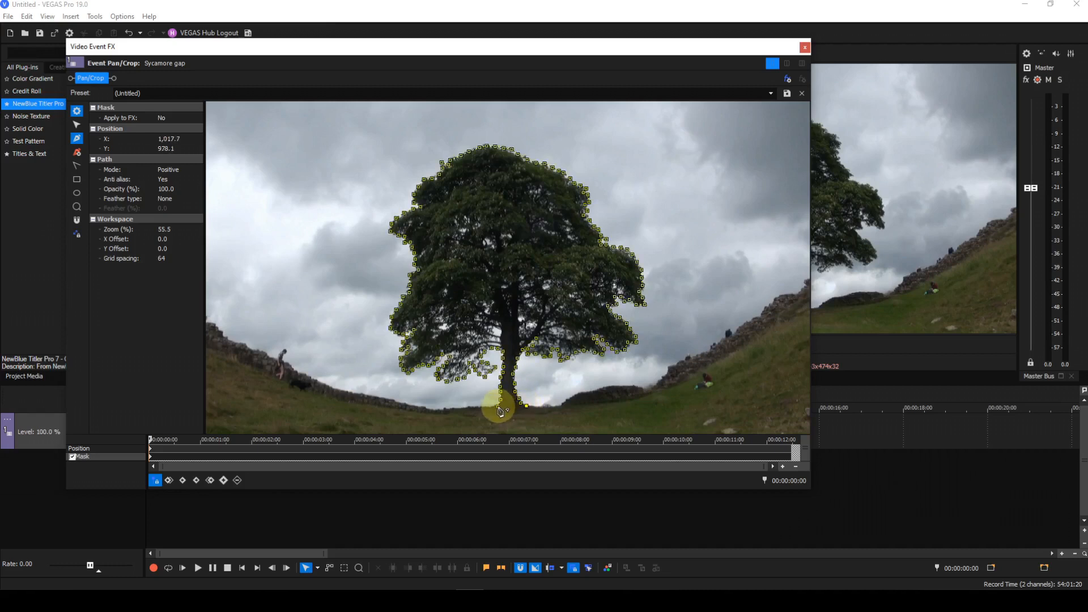
left_click(500, 408)
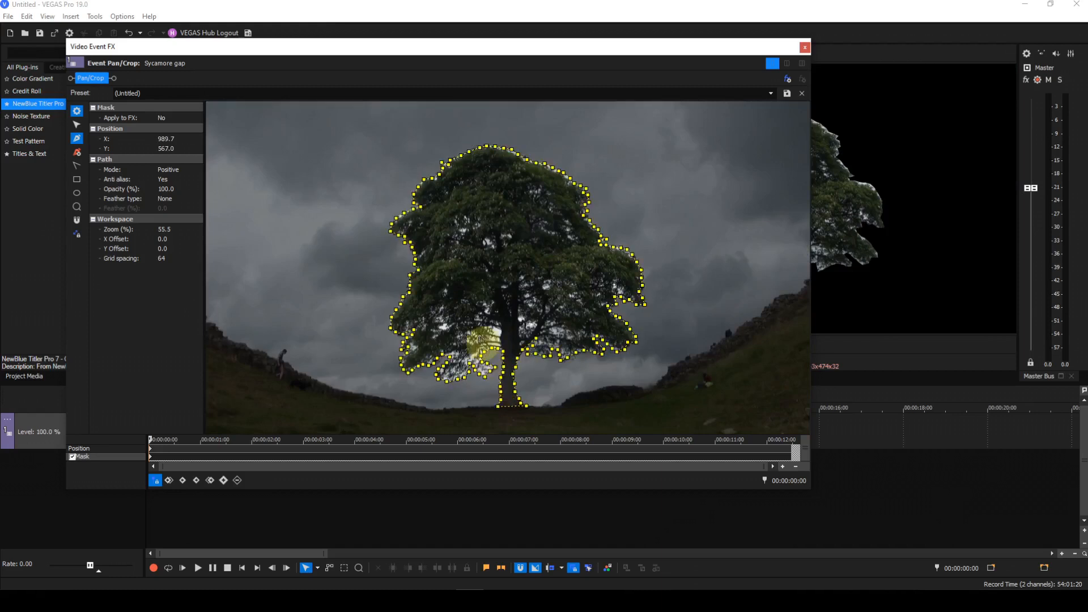
Initialize tangents on all points of the tree mask to smooth its outline
left_click(77, 124)
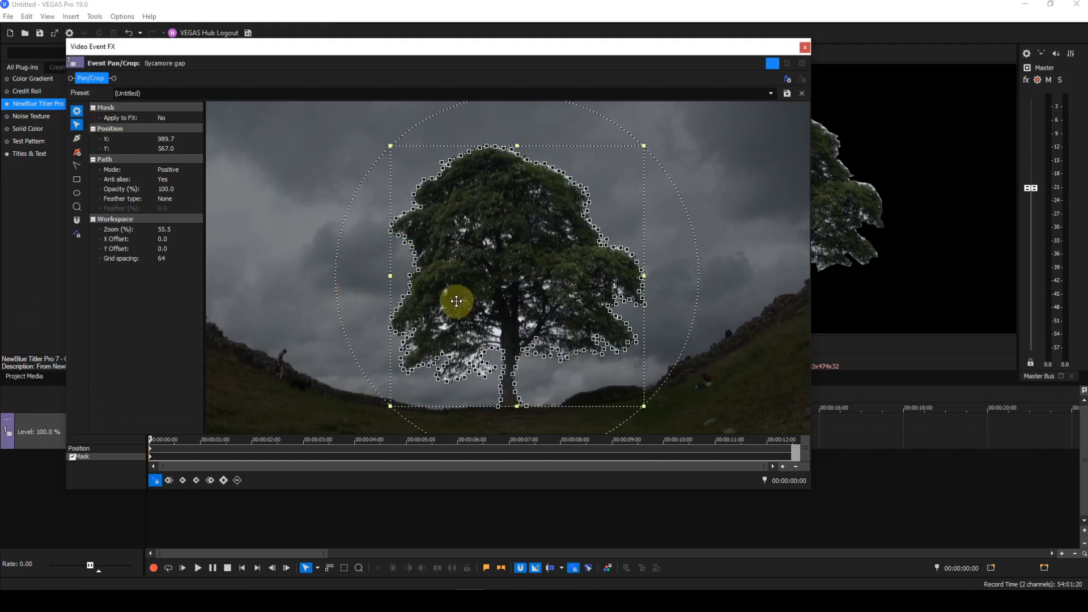
left_click(317, 312)
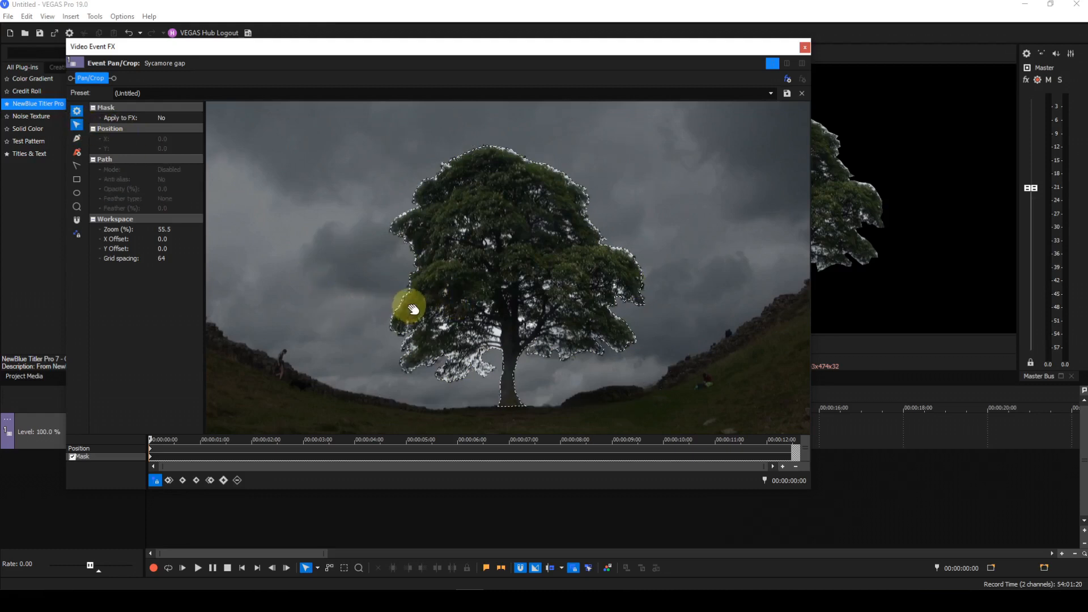
scroll(412, 309, "up", 4)
left_click_drag(360, 265, 517, 284)
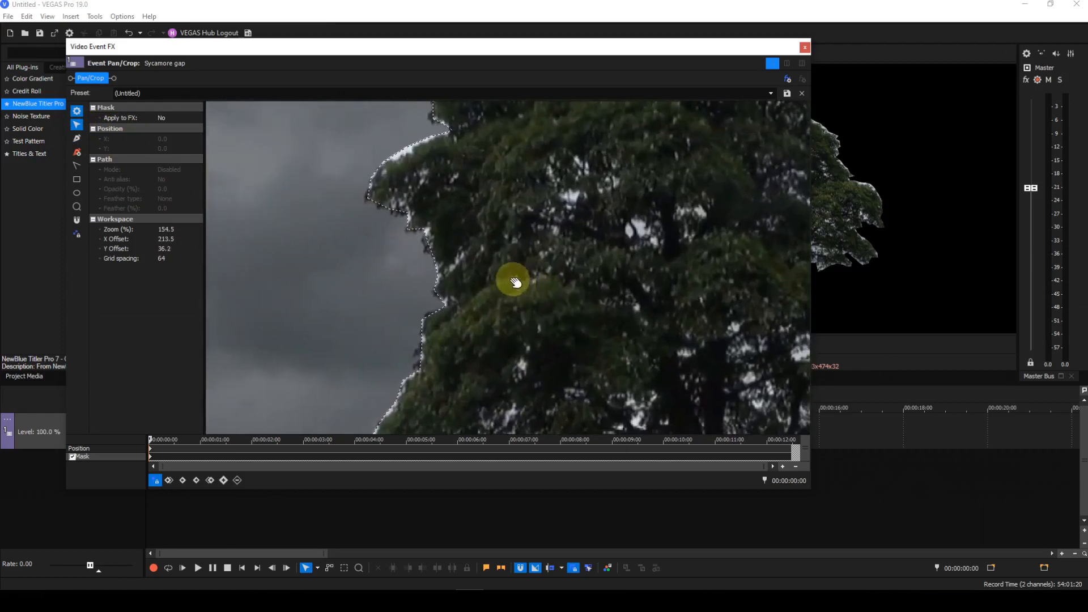
scroll(516, 282, "up", 3)
left_click_drag(447, 214, 599, 340)
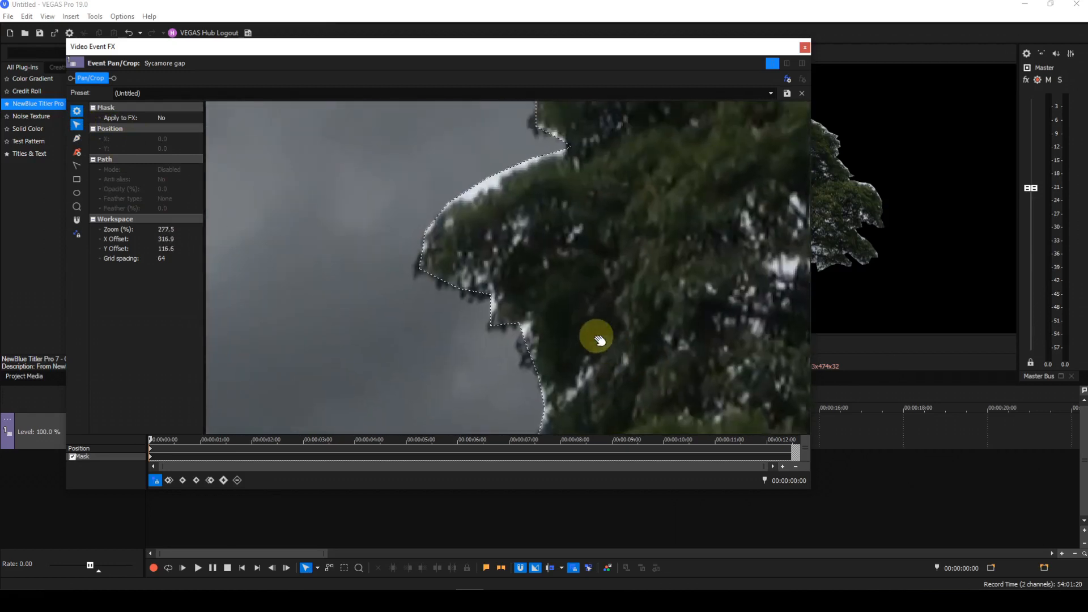
scroll(532, 309, "up", 3)
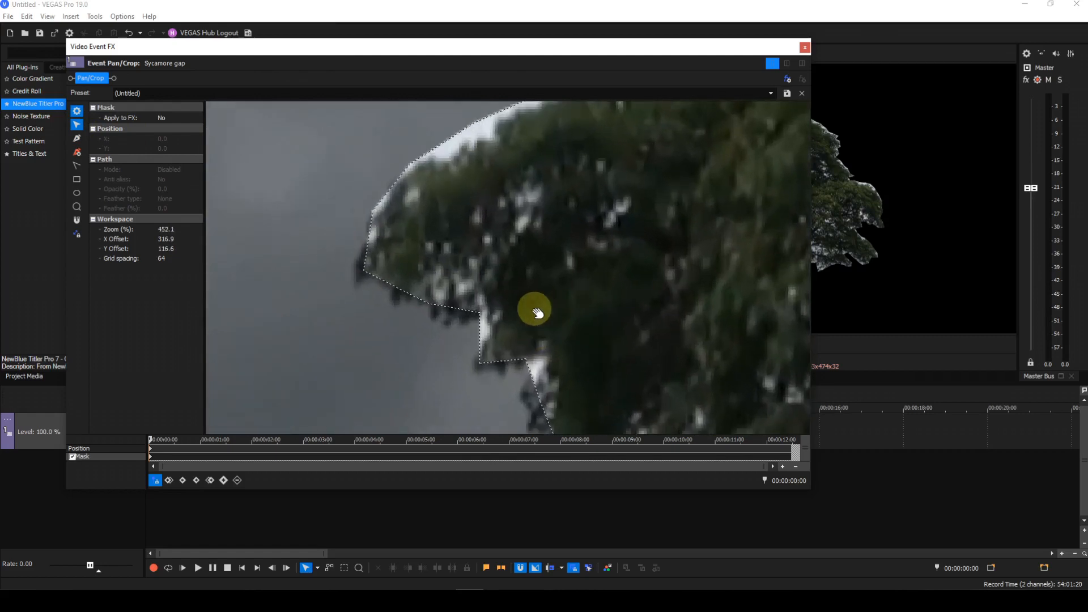
left_click_drag(573, 323, 539, 248)
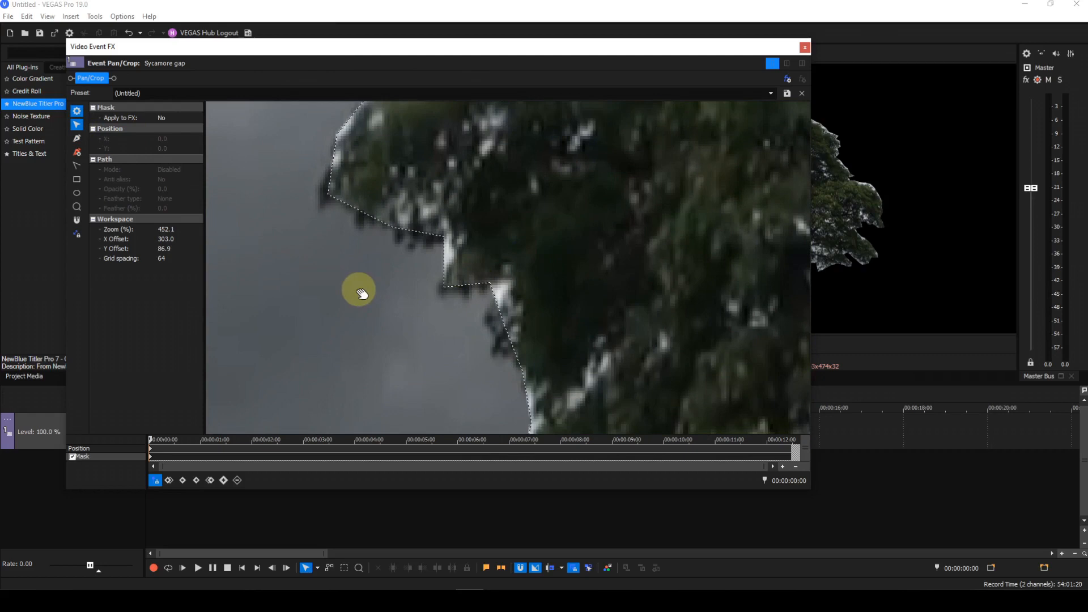
right_click(358, 290)
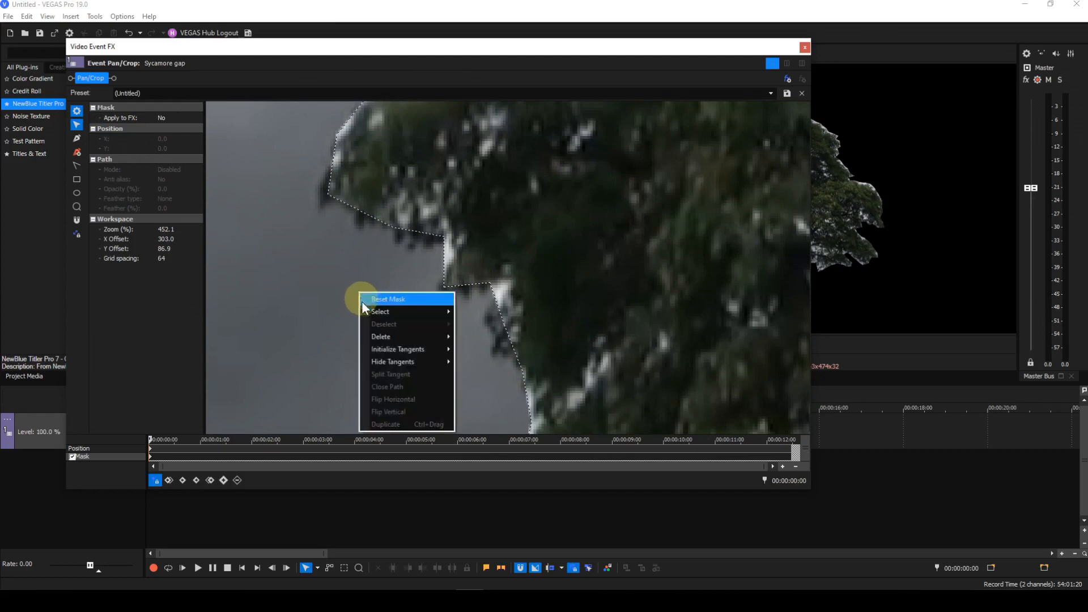
mouse_move(399, 353)
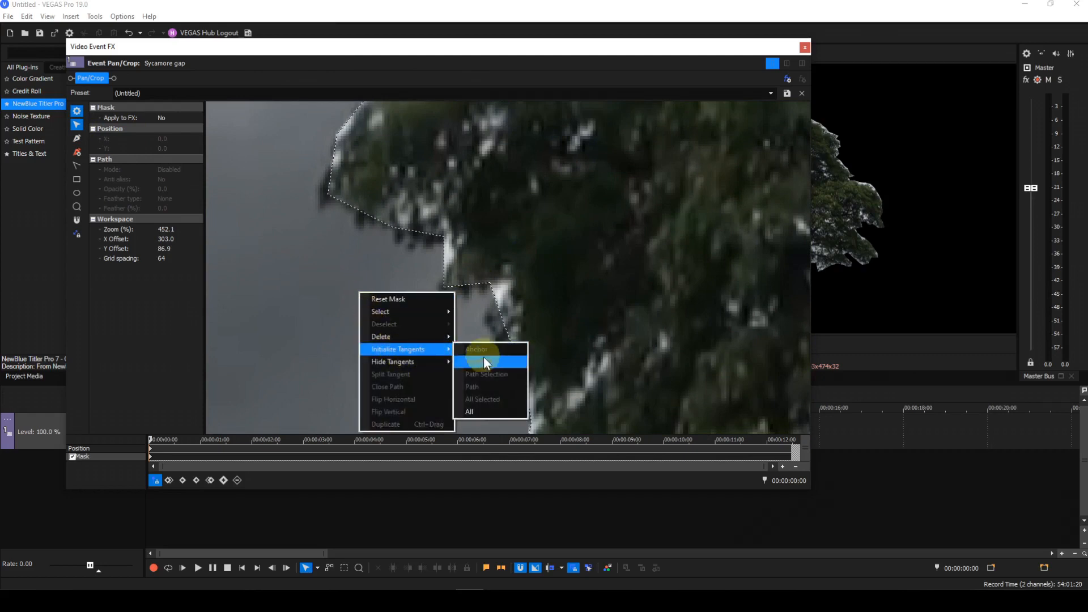
left_click(480, 410)
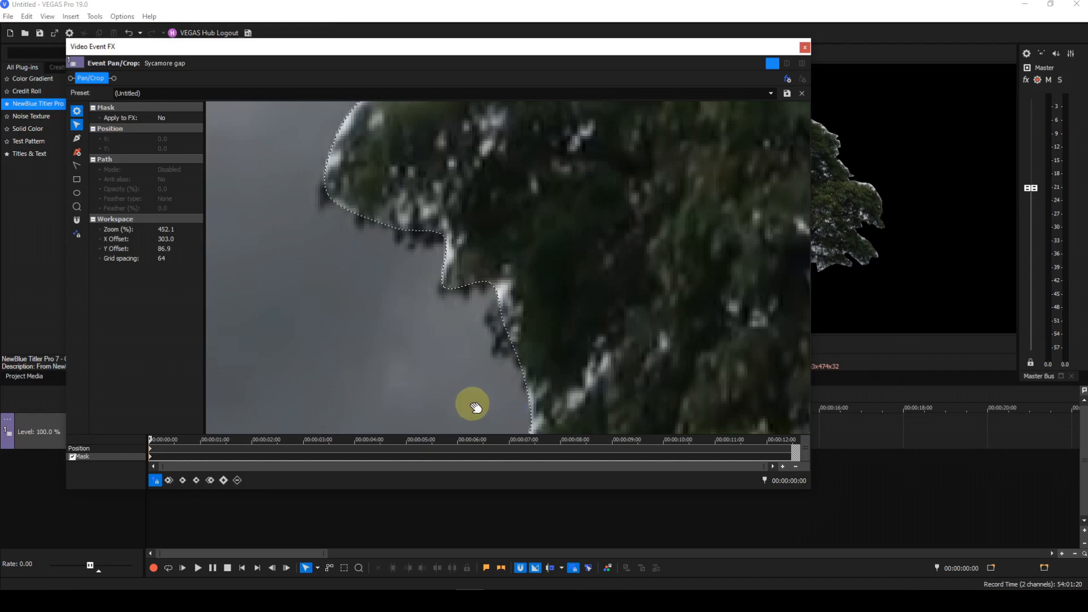
Inspect the smoothed tree mask outline at different zoom levels
scroll(471, 348, "up", 1)
scroll(471, 348, "down", 9)
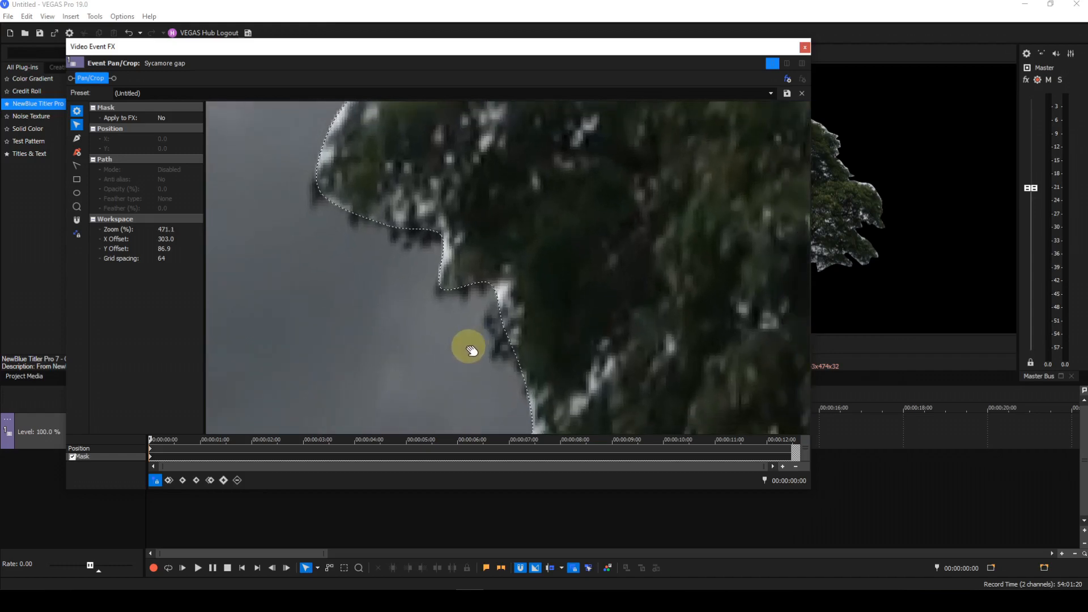
scroll(466, 339, "down", 12)
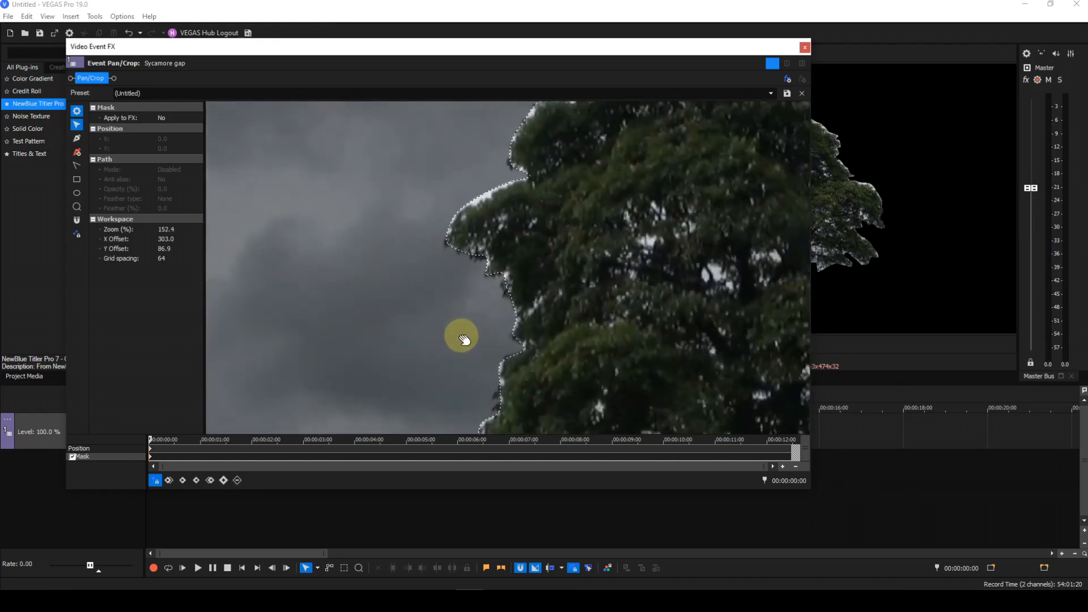
scroll(463, 341, "down", 3)
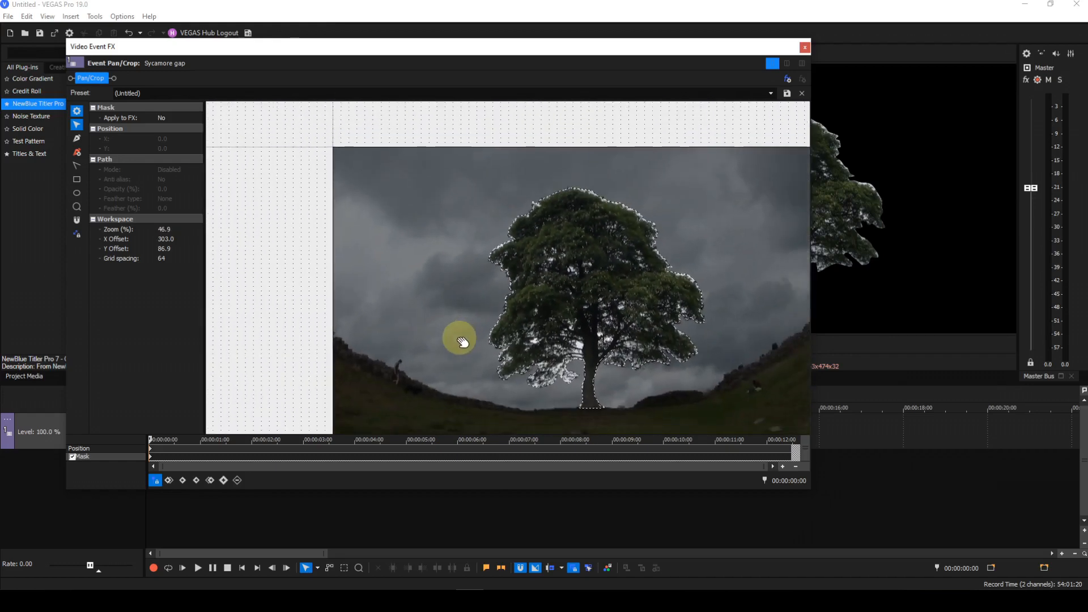
left_click_drag(461, 340, 441, 331)
scroll(430, 330, "up", 1)
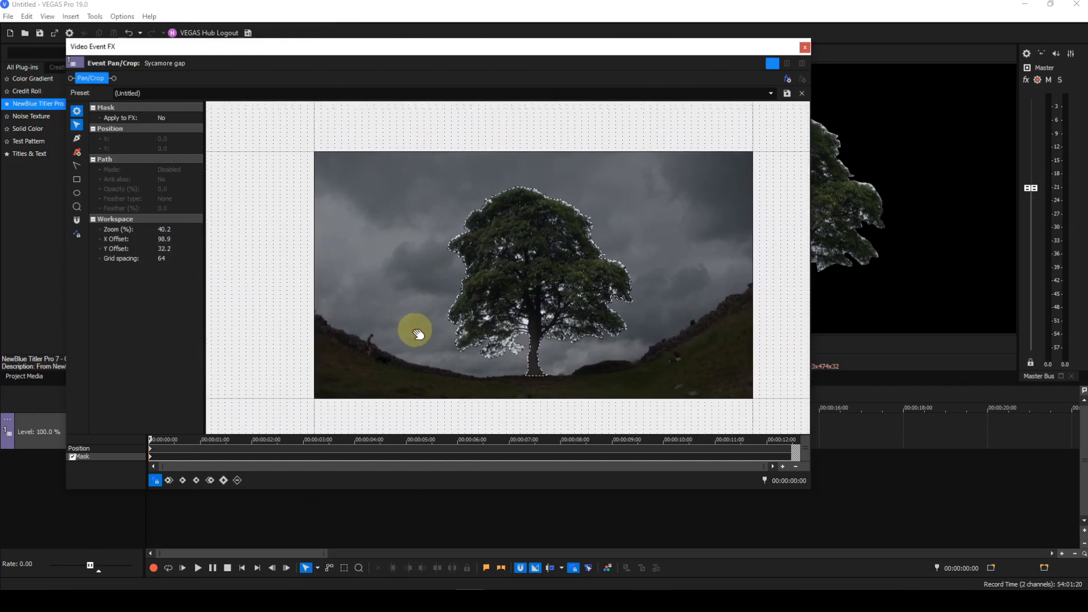
scroll(420, 333, "up", 2)
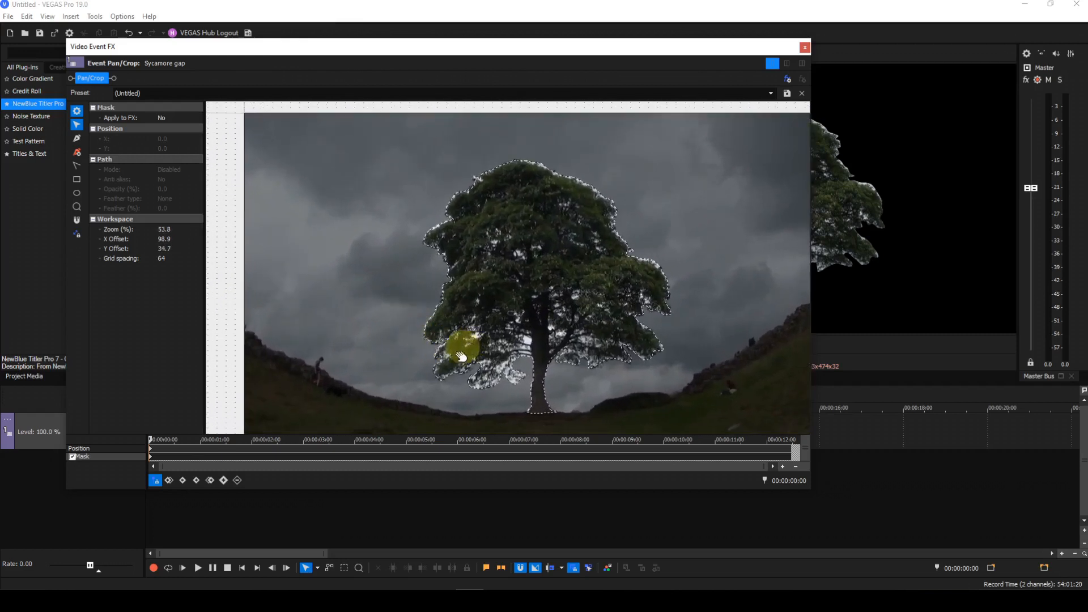
left_click(435, 358)
left_click(392, 354)
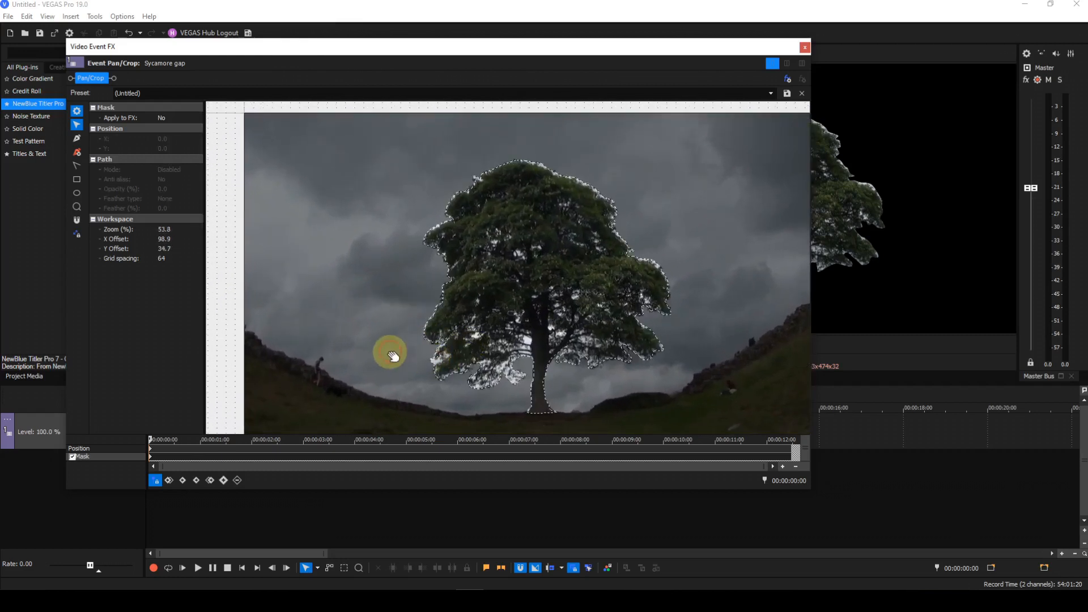
left_click_drag(393, 355, 363, 349)
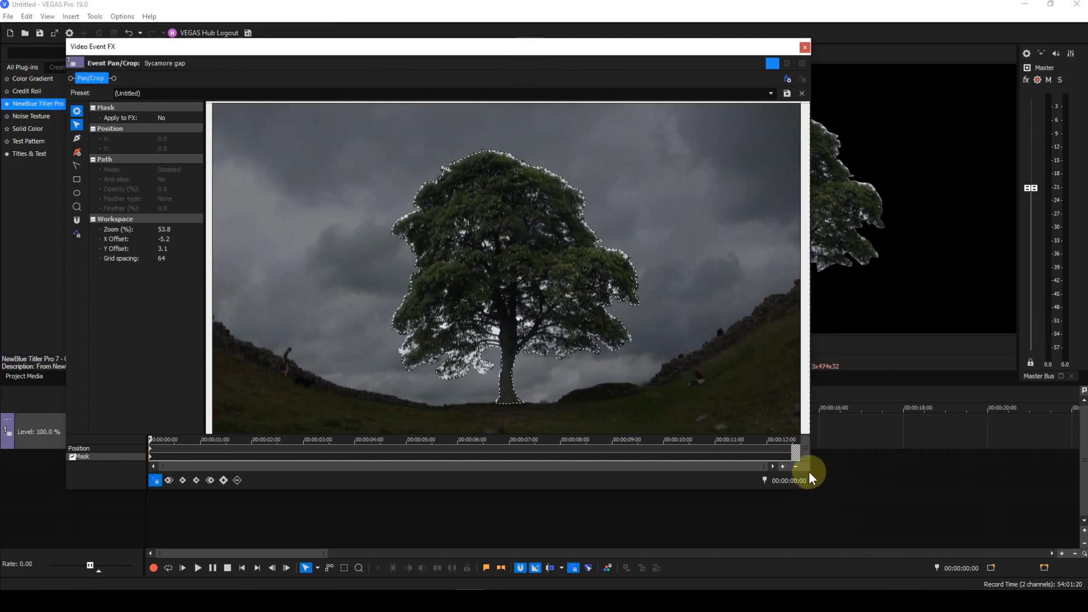
Add the Brightness and Contrast effect to the clip's chain and calculate its automatic brightness and contrast
left_click_drag(809, 486, 592, 378)
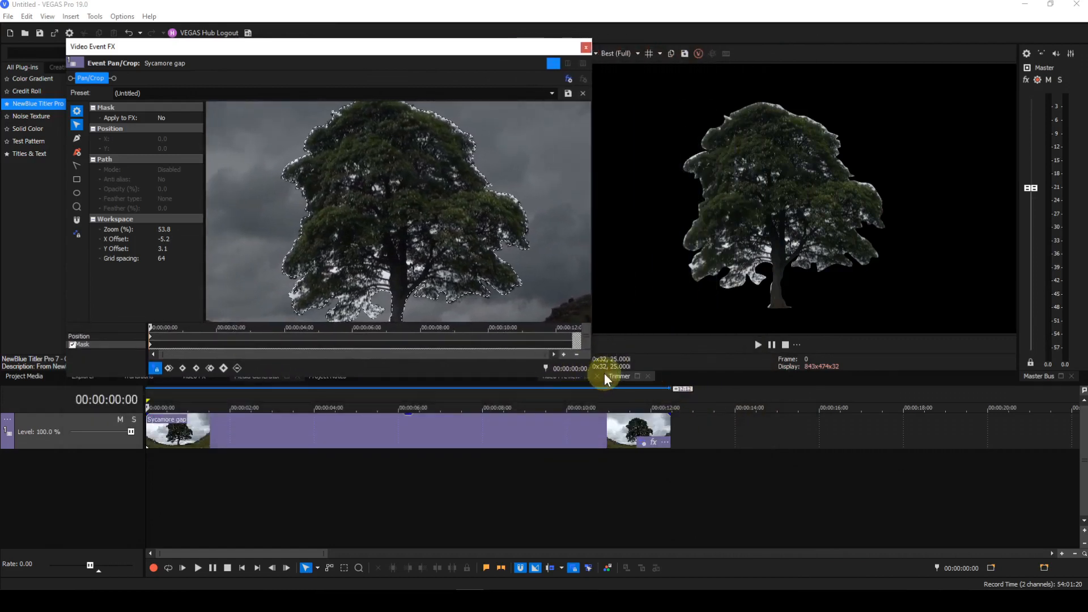
left_click(569, 79)
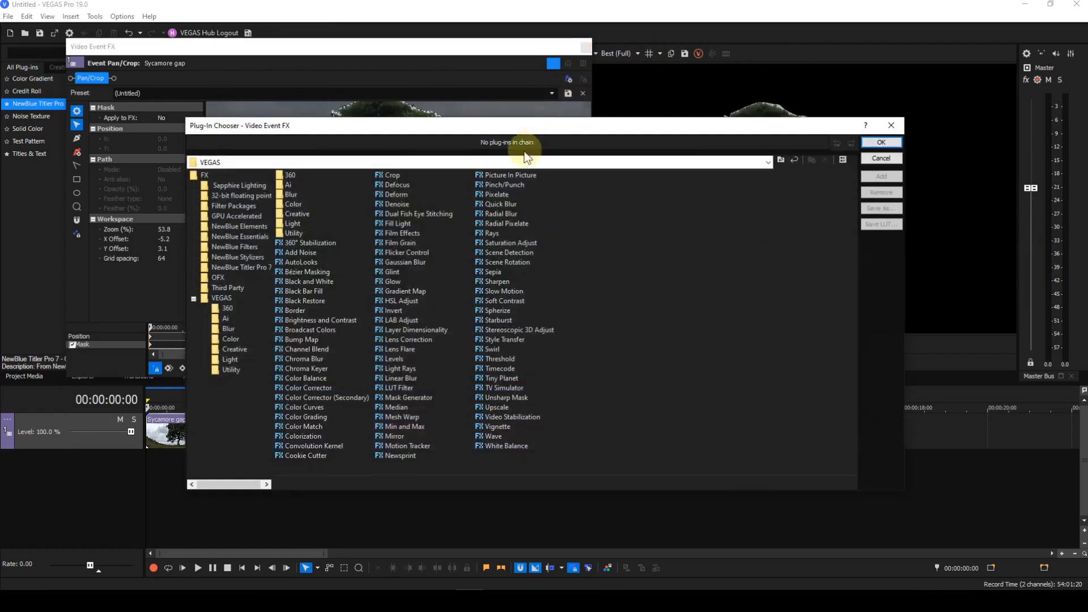
left_click(336, 322)
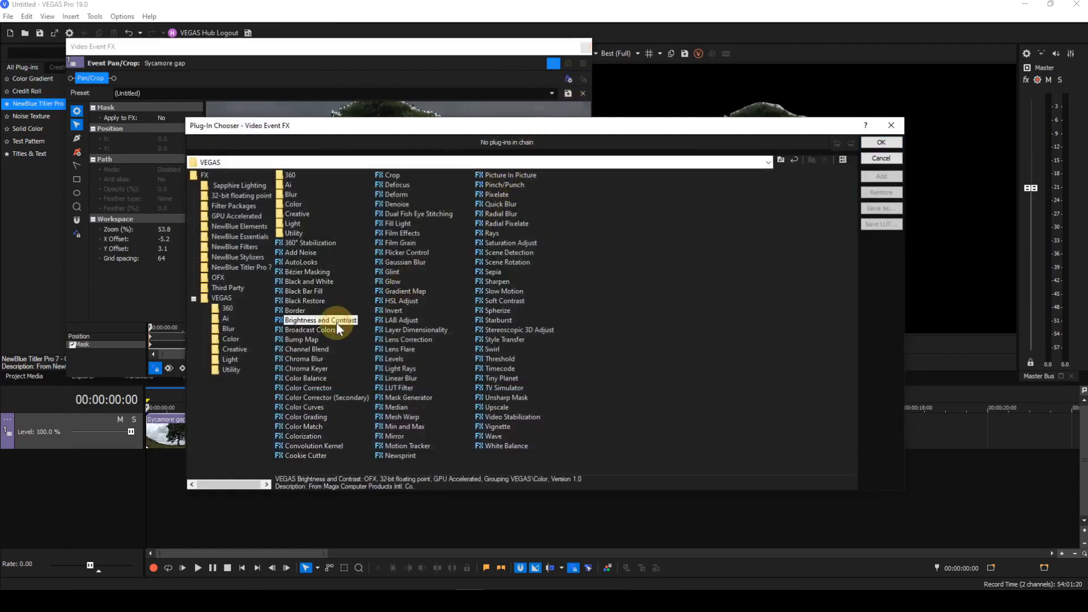
left_click(886, 176)
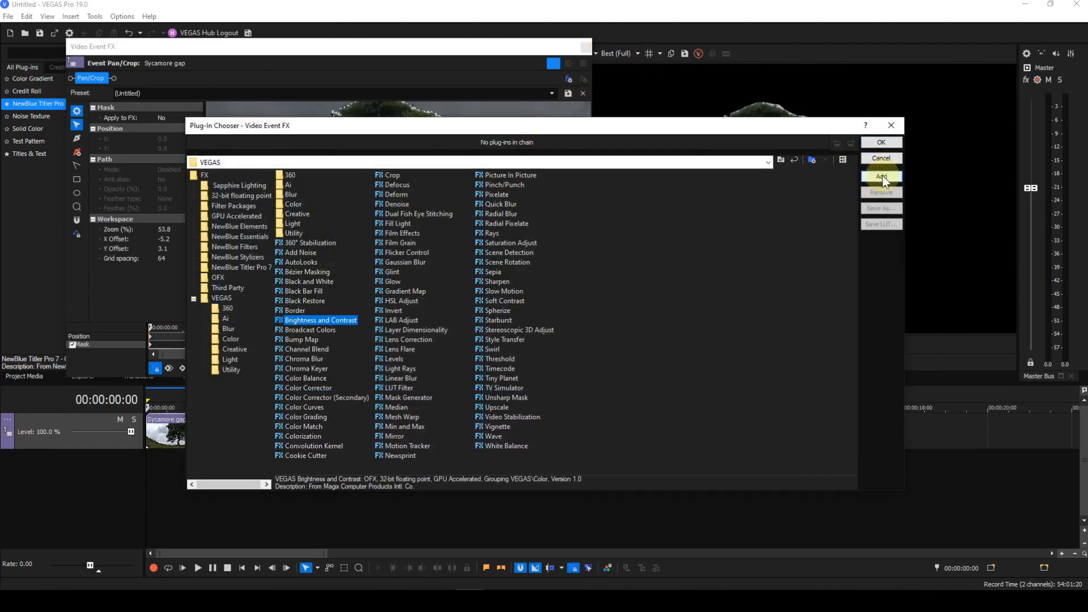
left_click(883, 142)
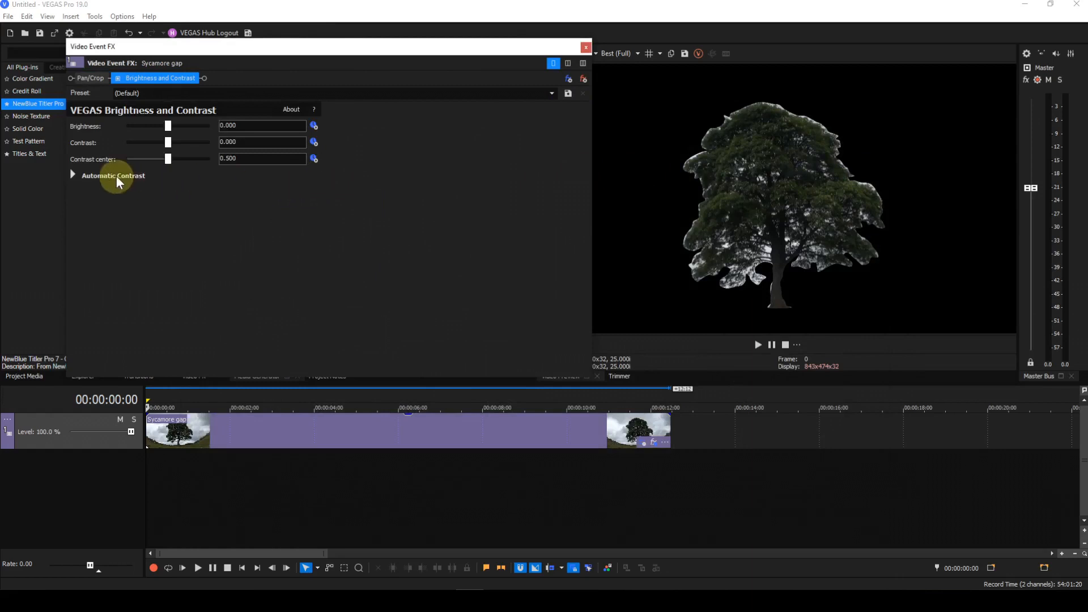
left_click(73, 175)
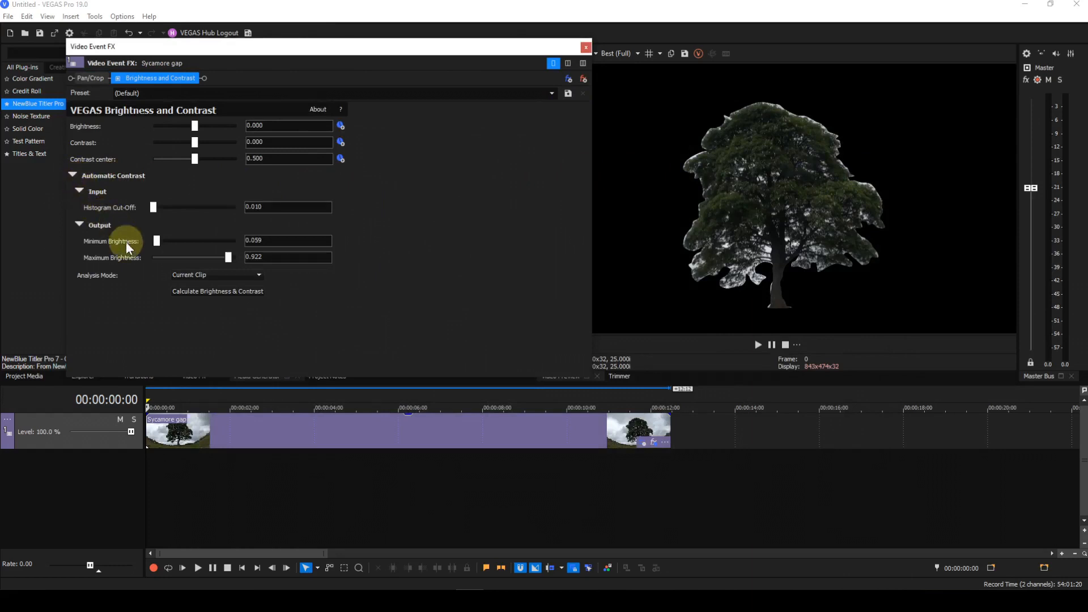
left_click(219, 291)
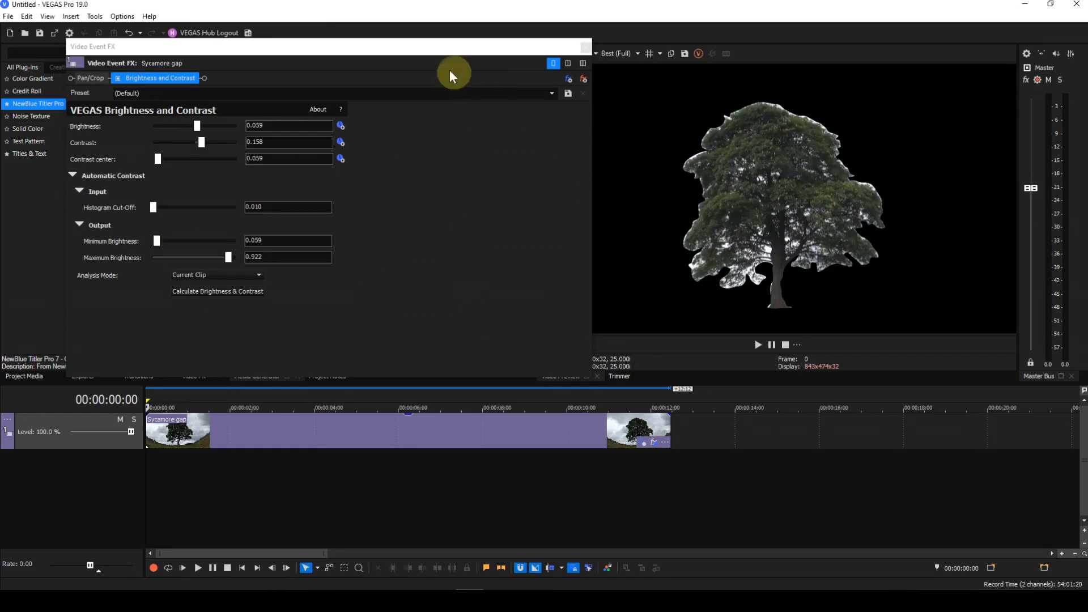
Return to Pan/Crop and set the mask's Apply to FX option to Yes
left_click(91, 80)
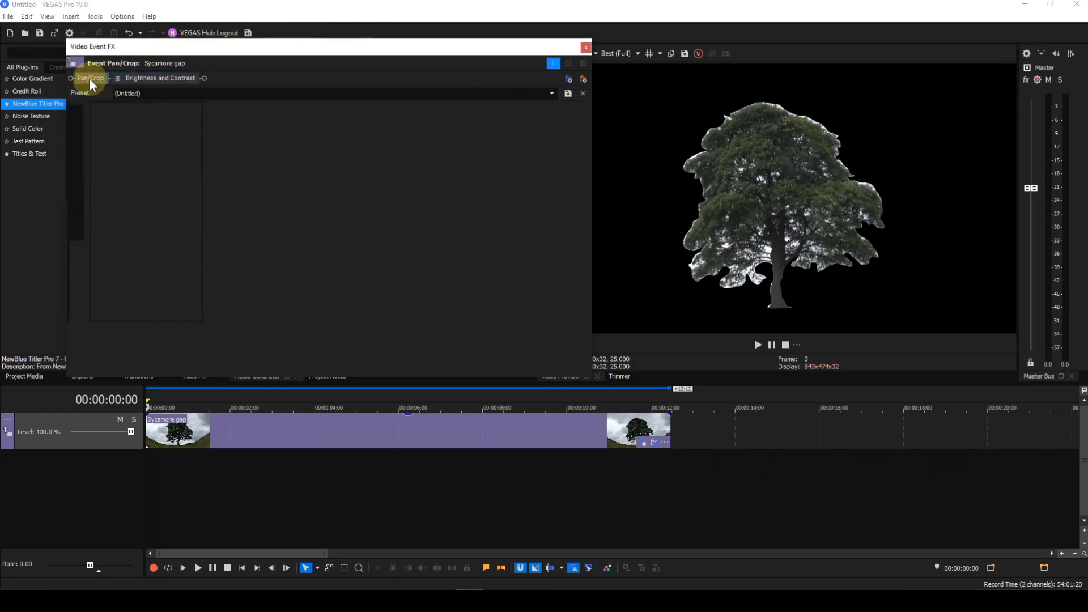
left_click(172, 120)
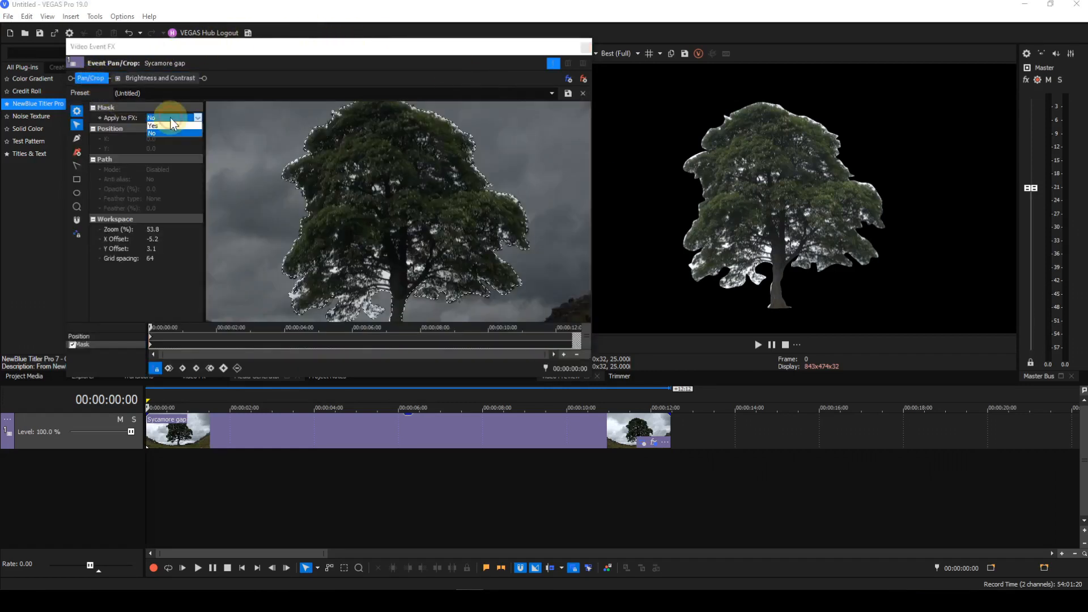
left_click(154, 126)
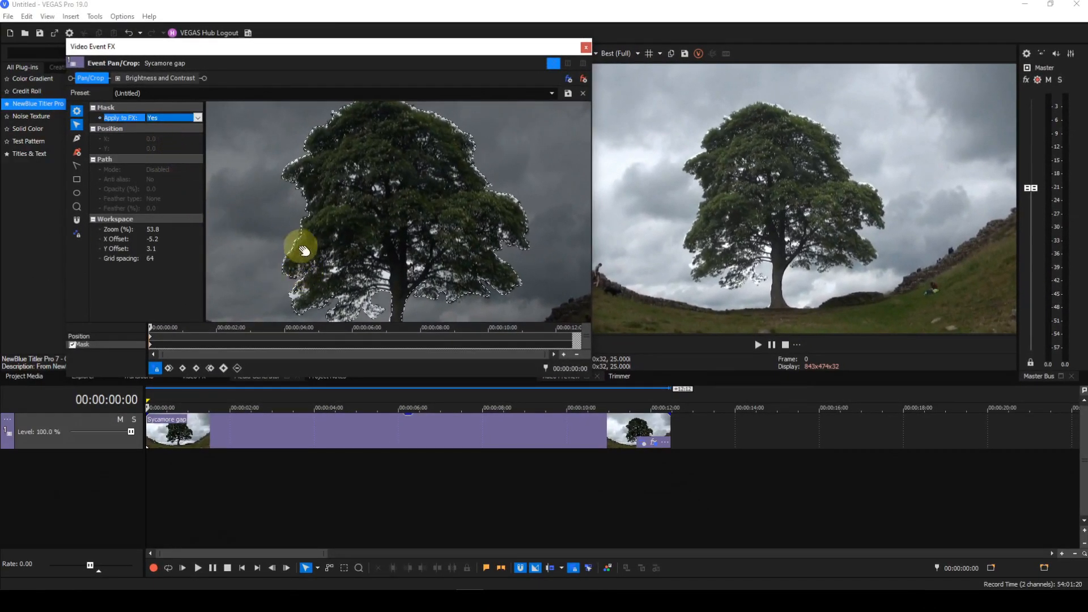
Select the tree mask path, set its feather type to In with feather about 1.7%, and close the window
left_click(298, 242)
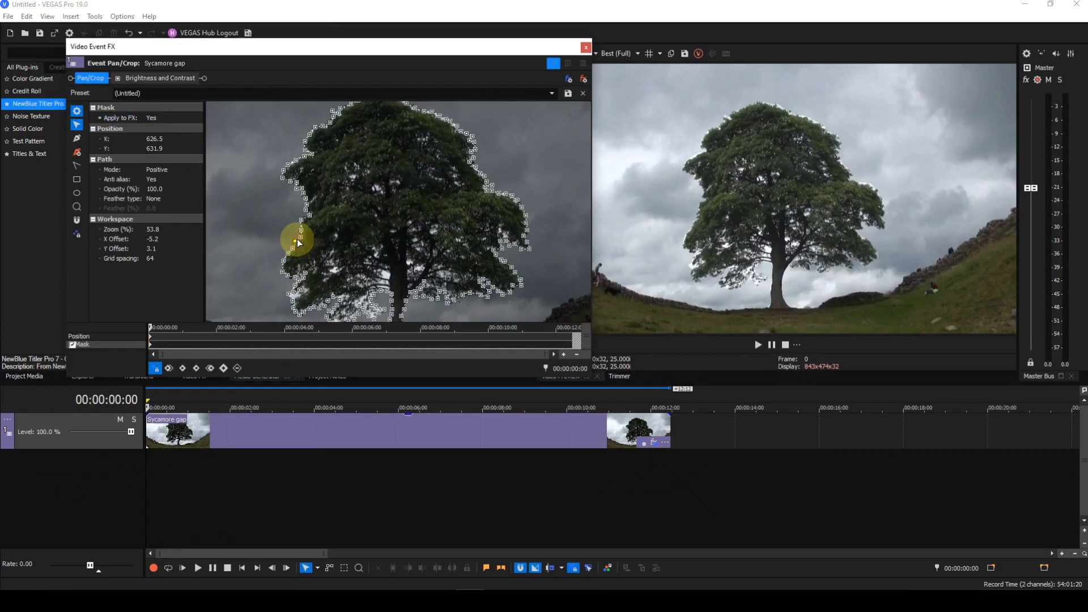
left_click(167, 198)
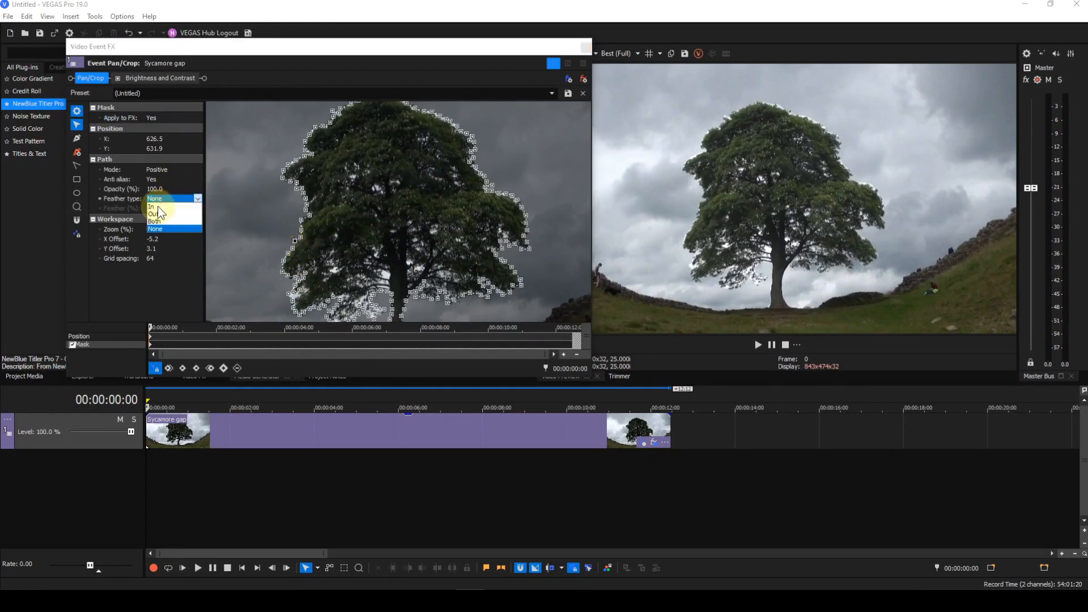
left_click(153, 207)
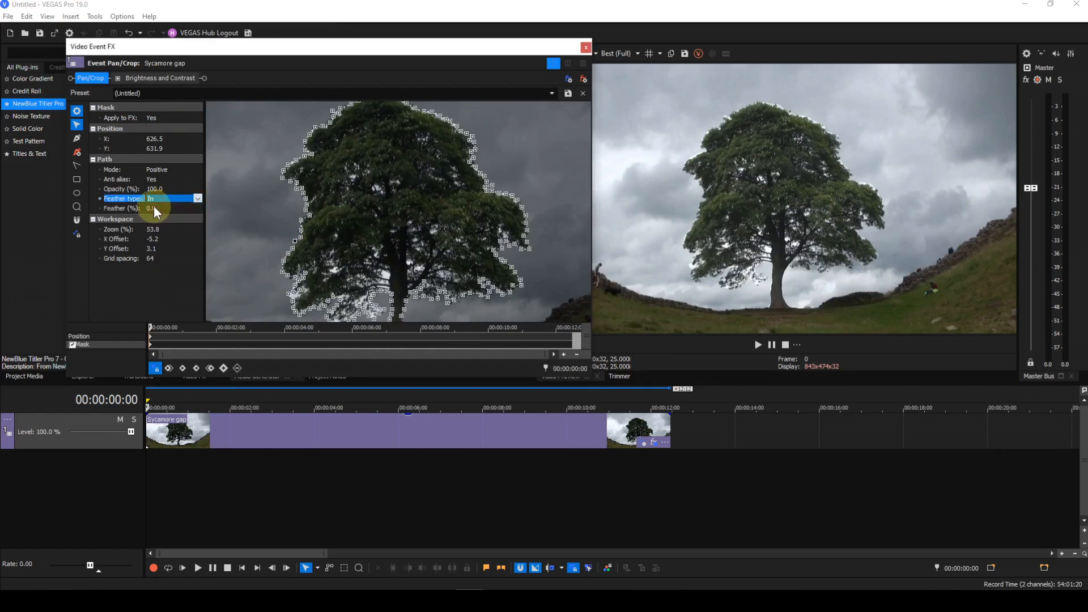
left_click(154, 208)
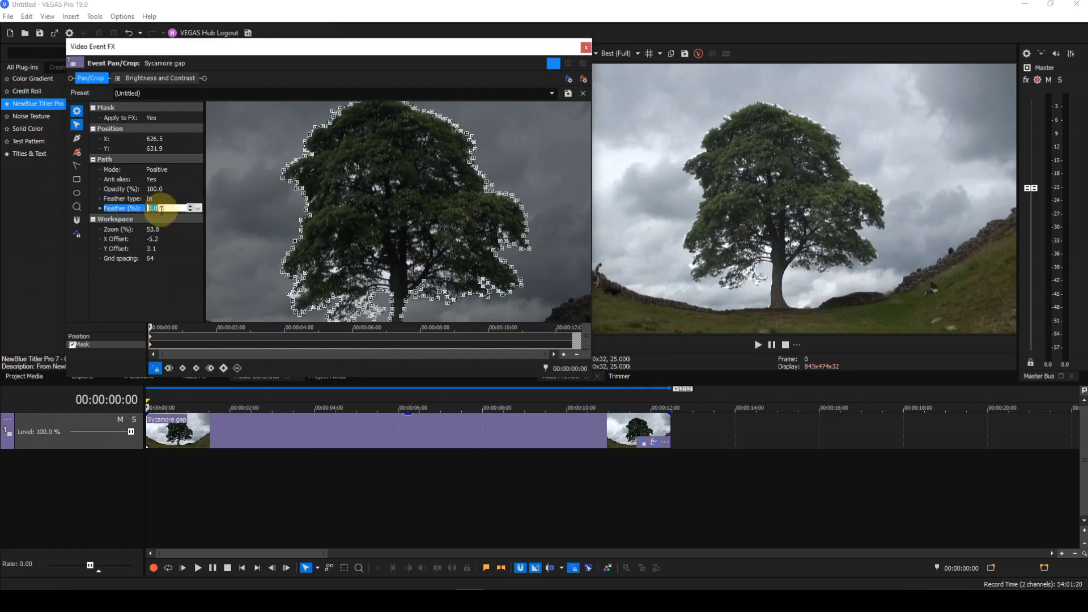
left_click(198, 208)
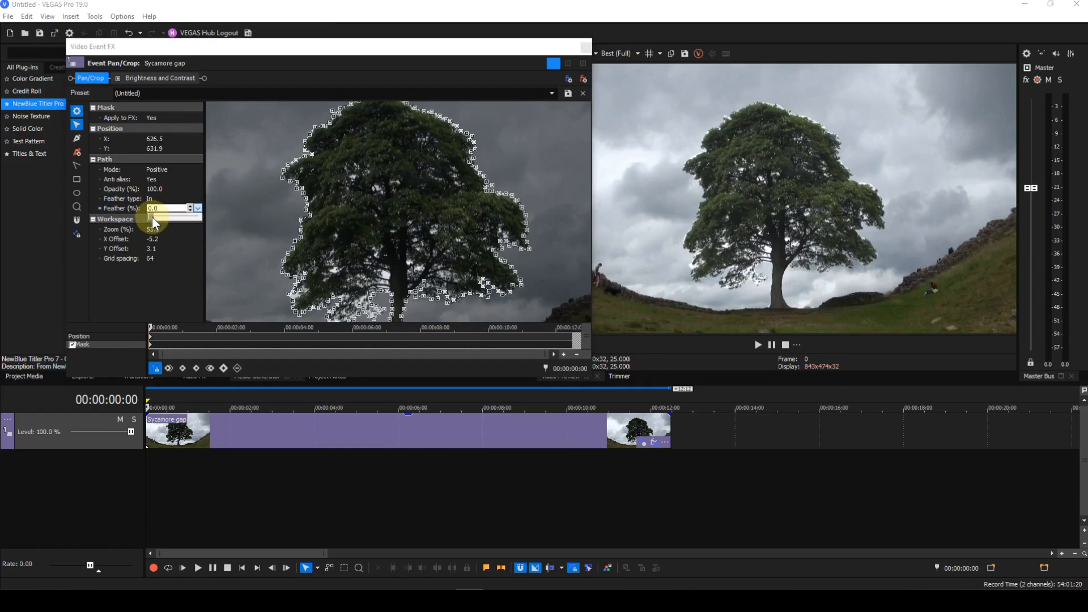
left_click_drag(152, 217, 154, 217)
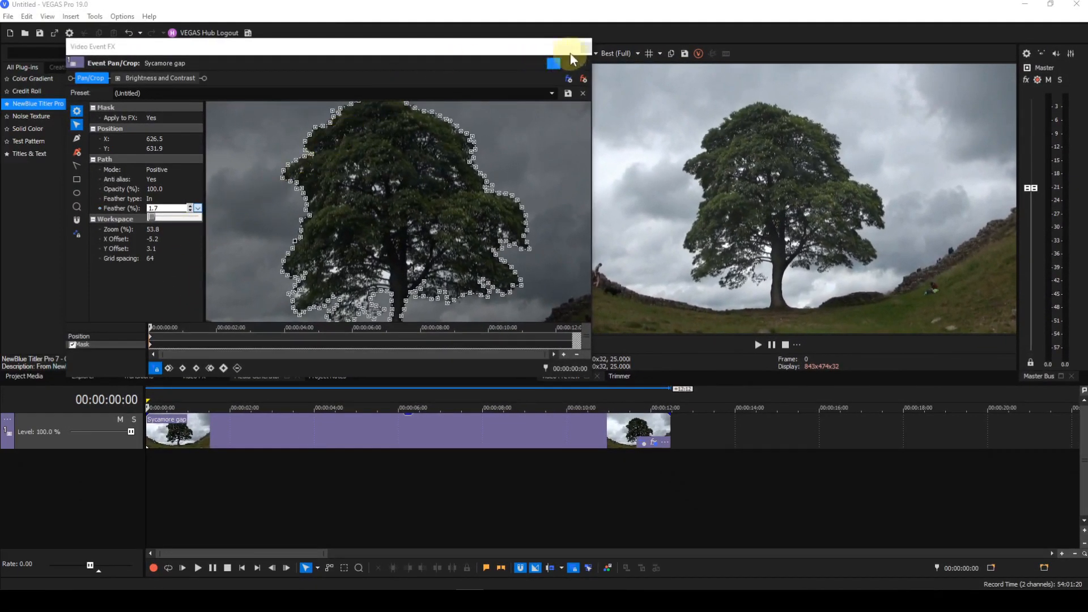
left_click(584, 47)
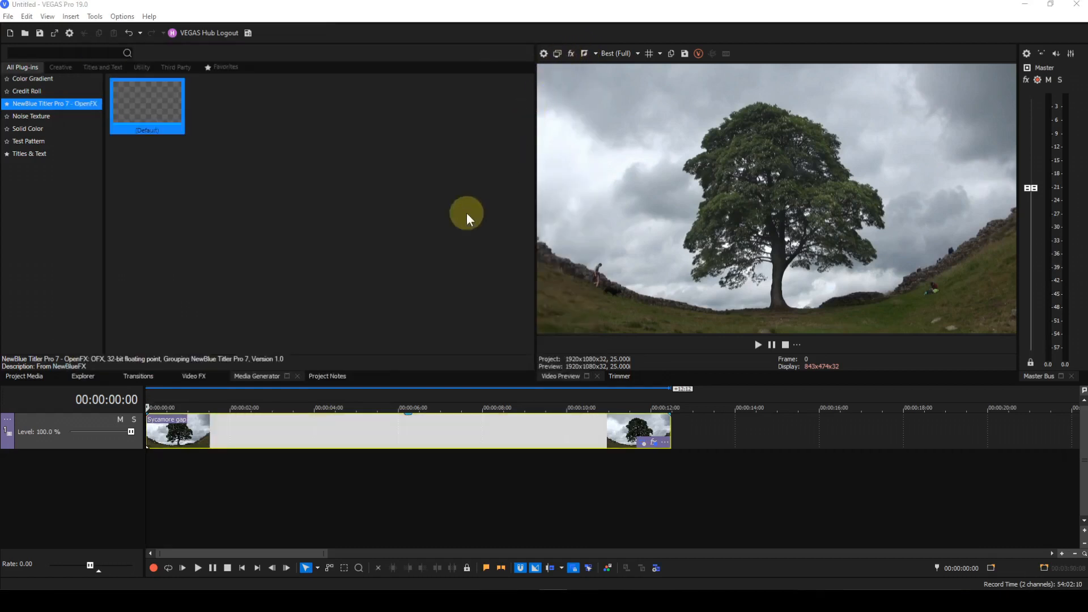
Play back the clip to review the brightness adjustment restricted to the masked tree
left_click(197, 568)
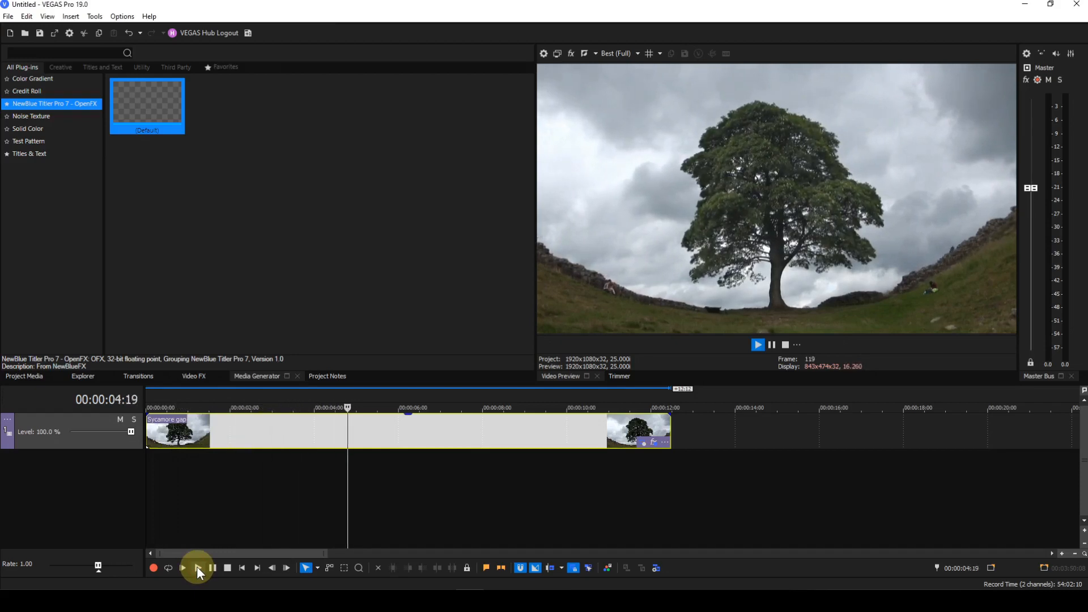
left_click(226, 568)
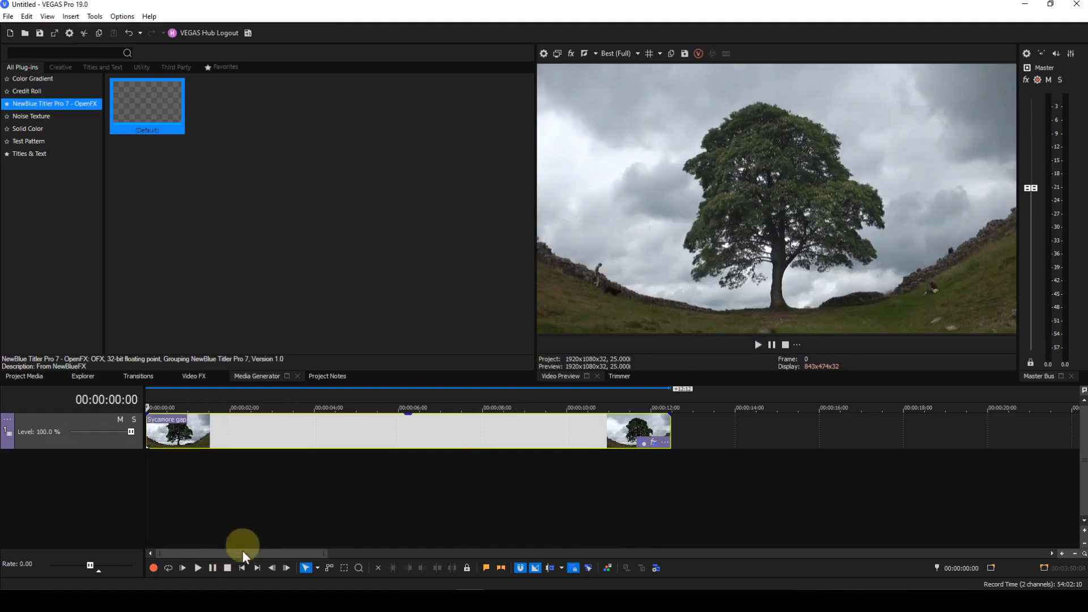
left_click(198, 567)
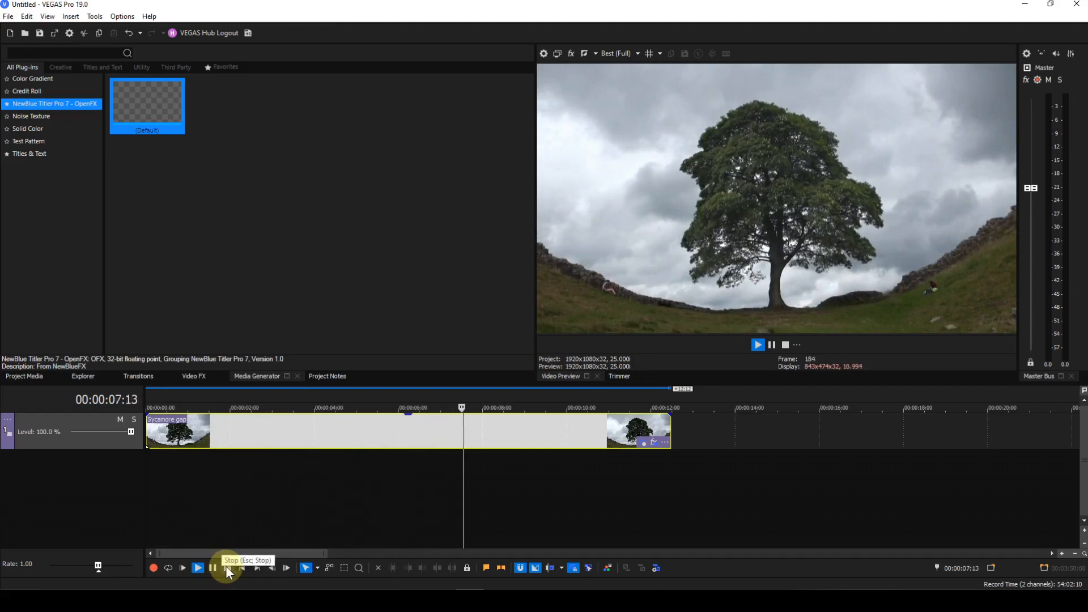
left_click(227, 567)
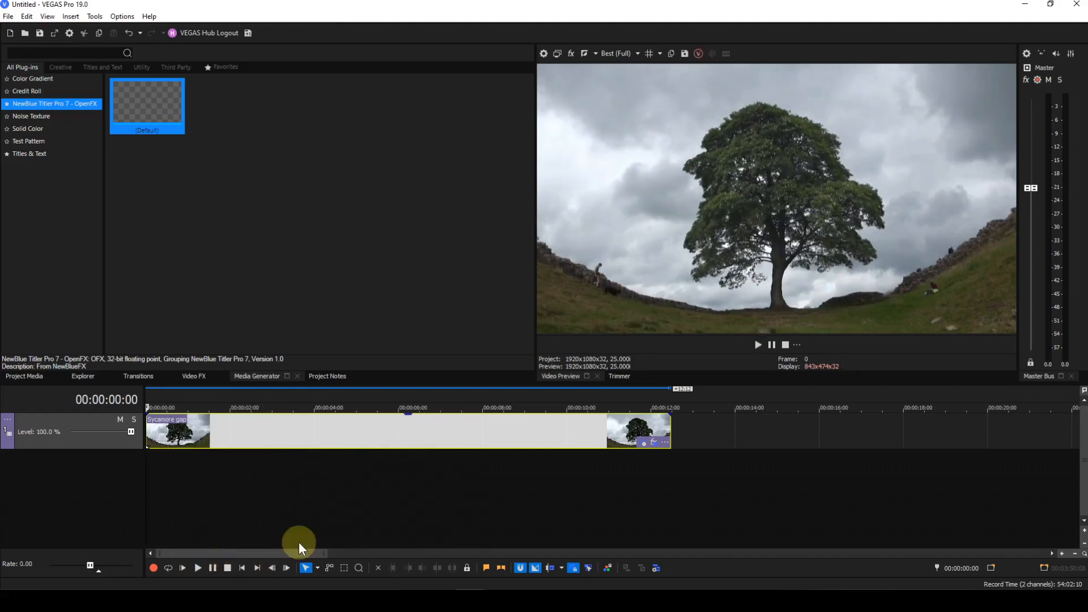
Reopen the clip's event FX, toggle the Brightness and Contrast effect, and close the window
left_click(657, 442)
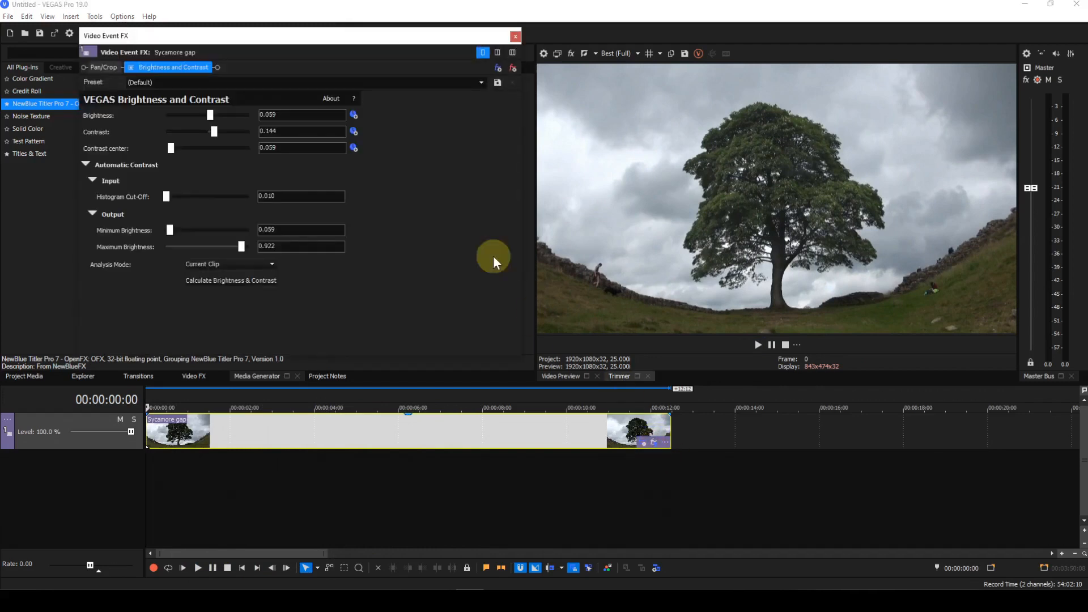
left_click(131, 67)
left_click(517, 35)
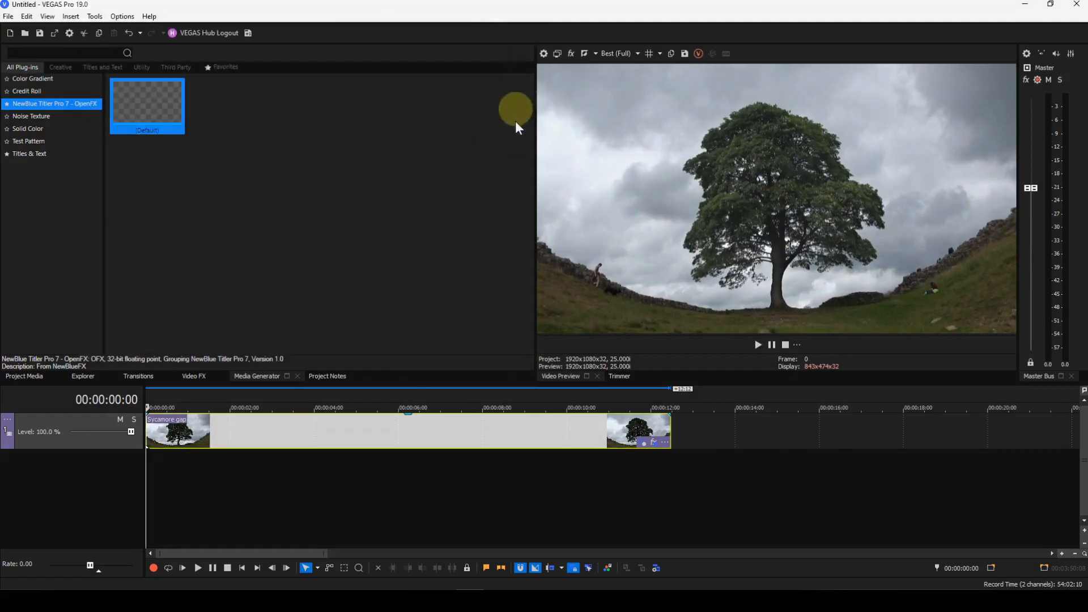
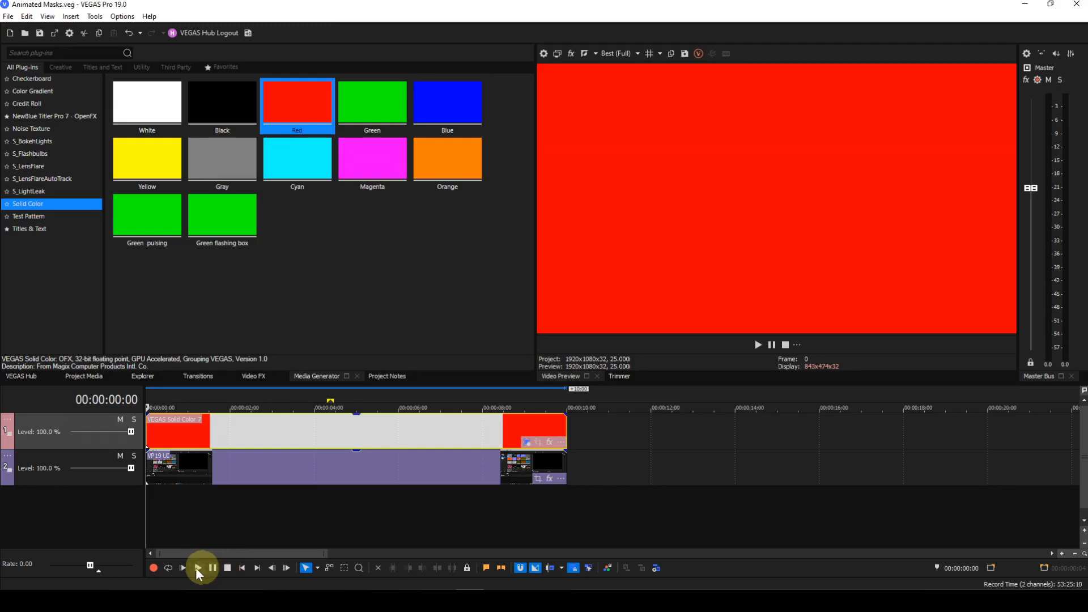
Mute and unmute the solid color track to compare it with the video beneath
left_click(121, 418)
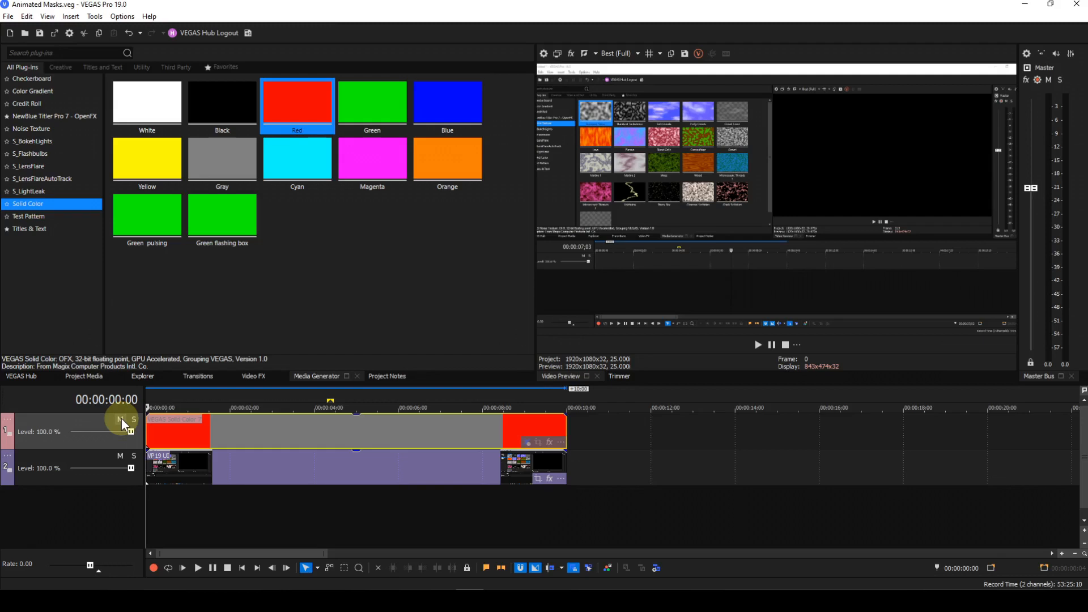
left_click(121, 418)
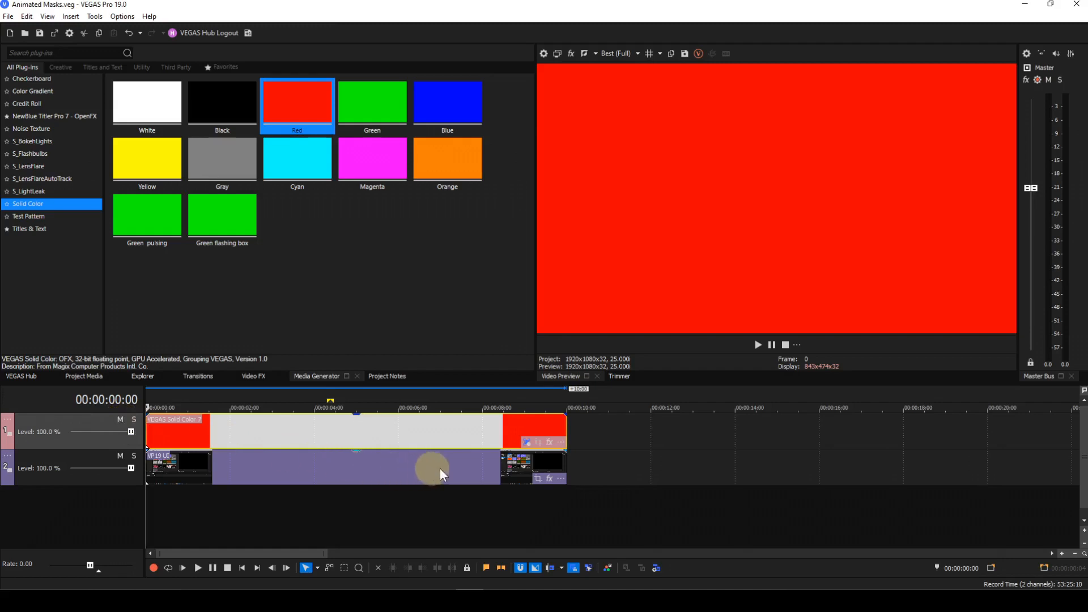
Open the solid color event's Pan/Crop window and enable its mask
left_click(539, 446)
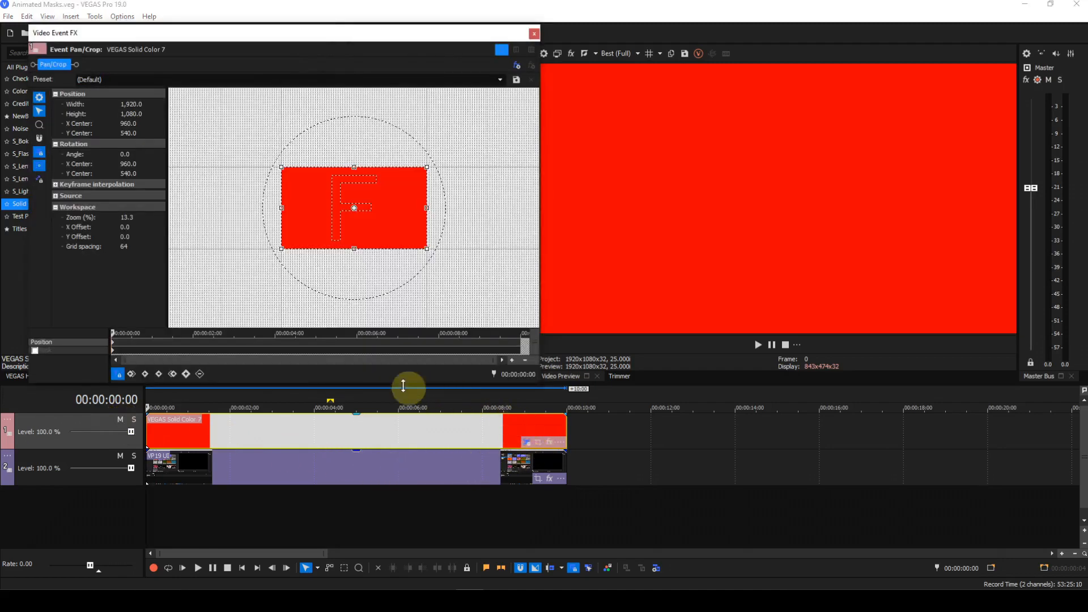
left_click(35, 351)
Draw a small rectangle mask left of the frame's centre on the solid color
scroll(330, 306, "up", 1)
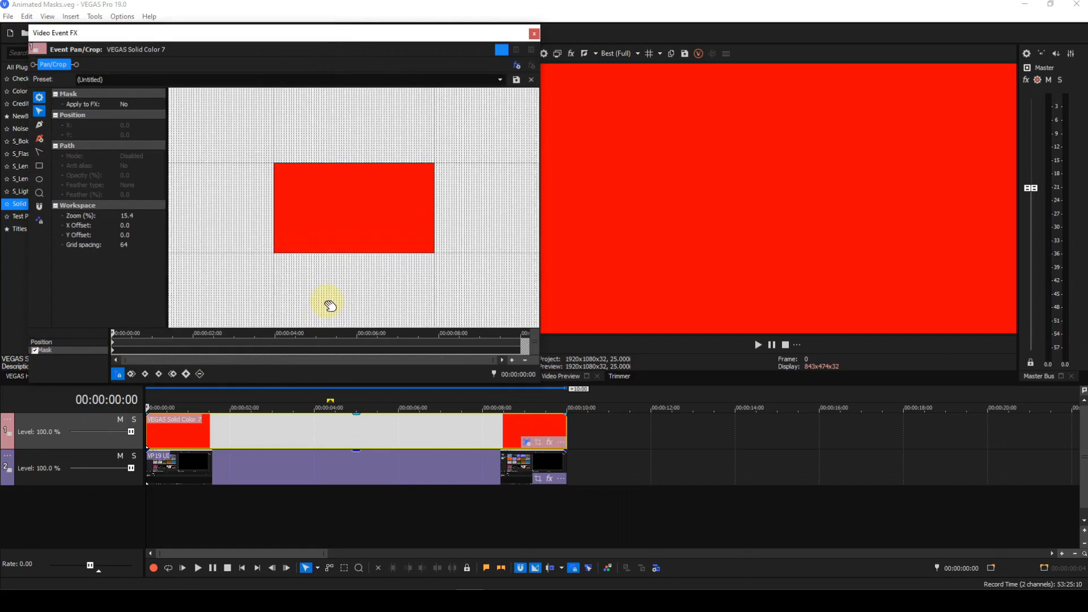
scroll(329, 306, "up", 5)
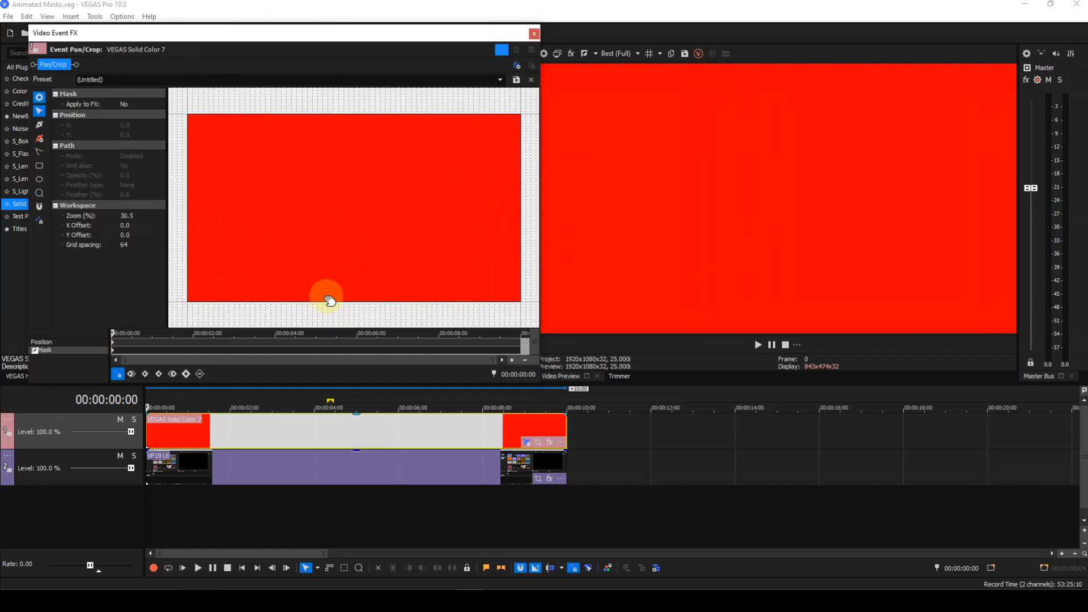
scroll(330, 301, "up", 1)
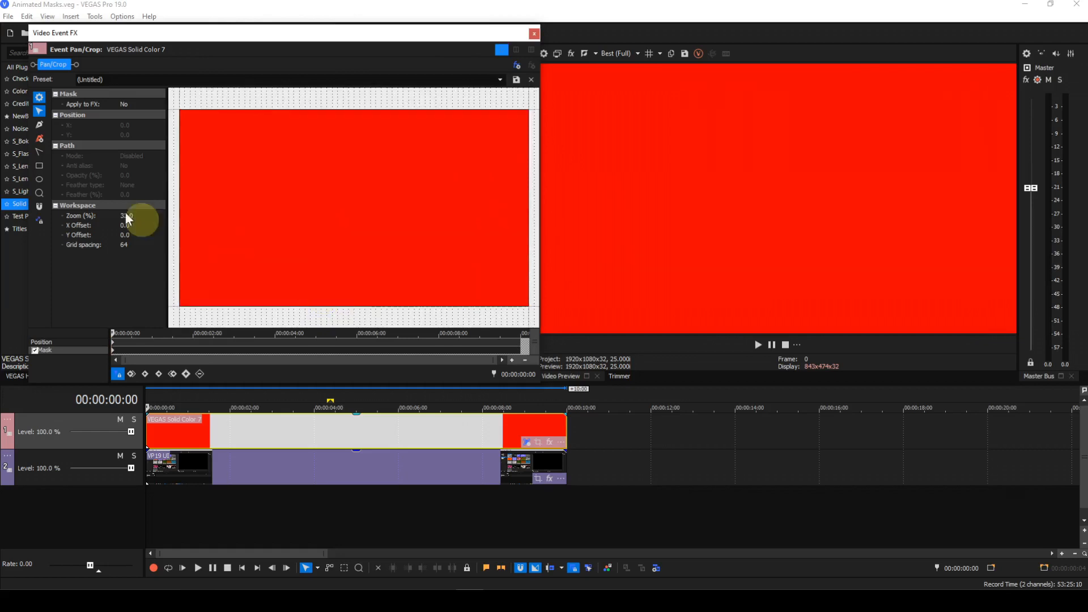
left_click(38, 166)
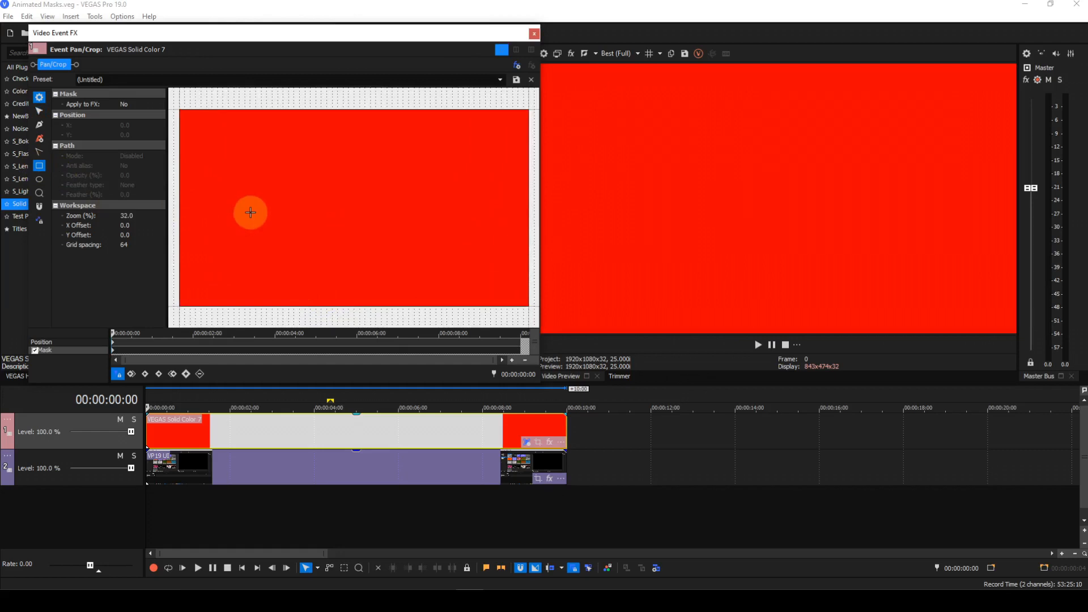
left_click_drag(250, 211, 349, 222)
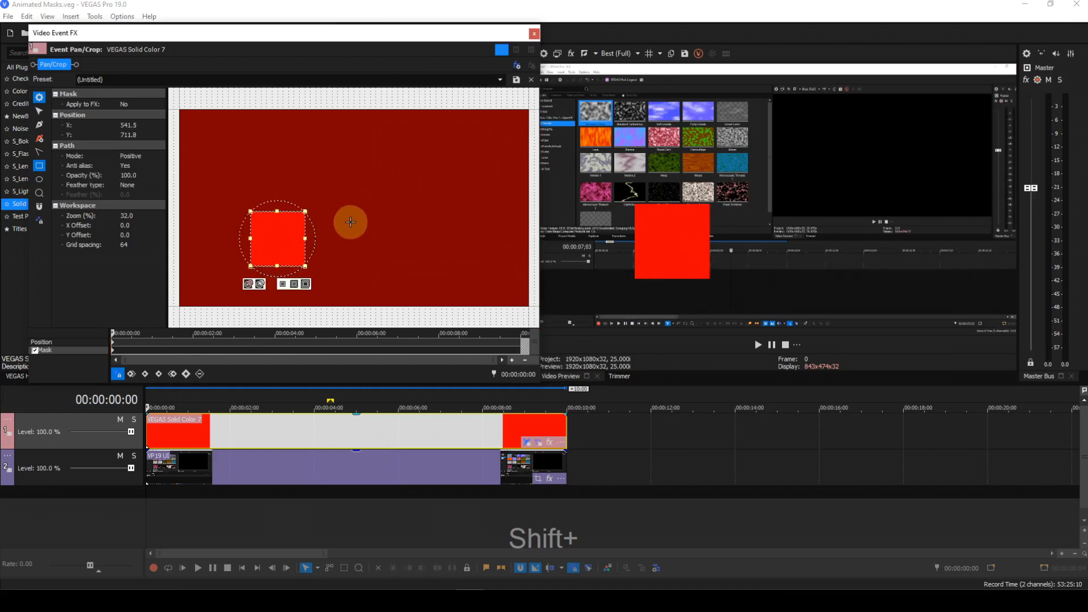
Draw a second small rectangle mask to the right of the first one
left_click(351, 222)
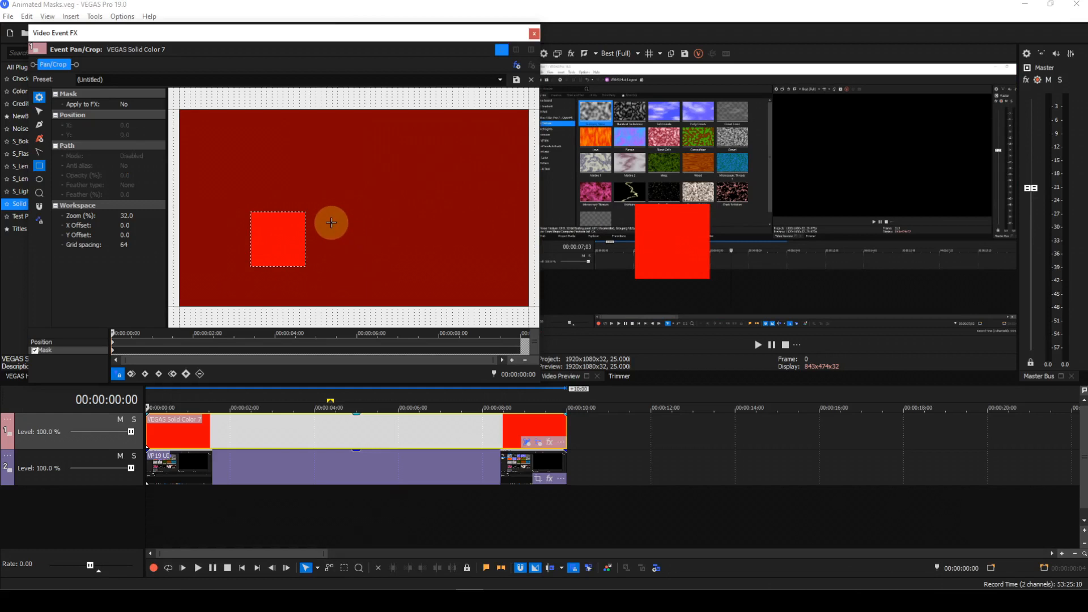
key("shift")
left_click_drag(331, 222, 405, 232)
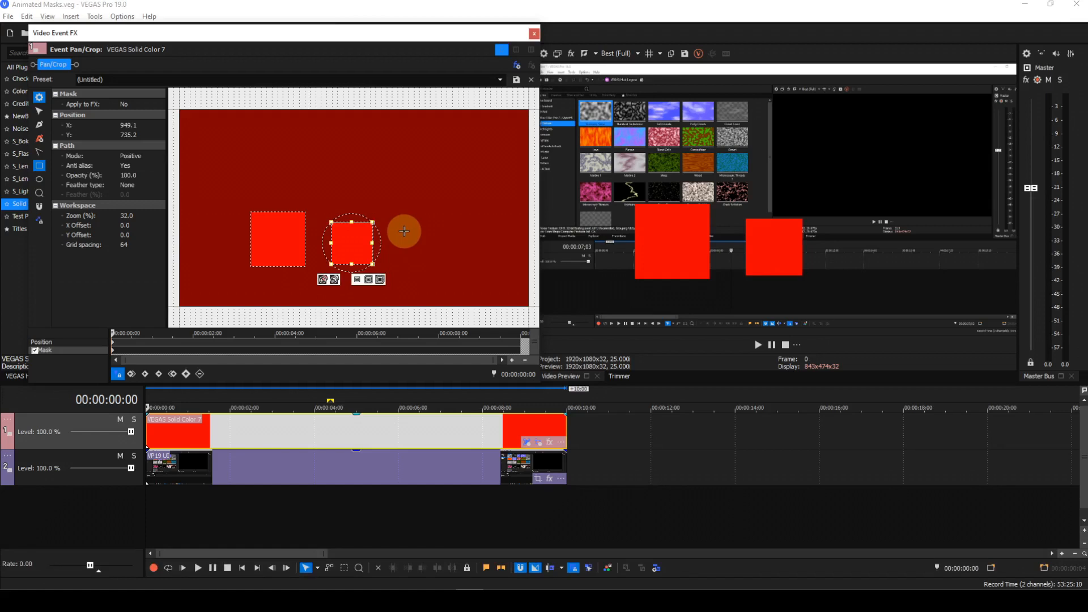
Move the first rectangle mask to the upper-left area and reduce its height
left_click(39, 111)
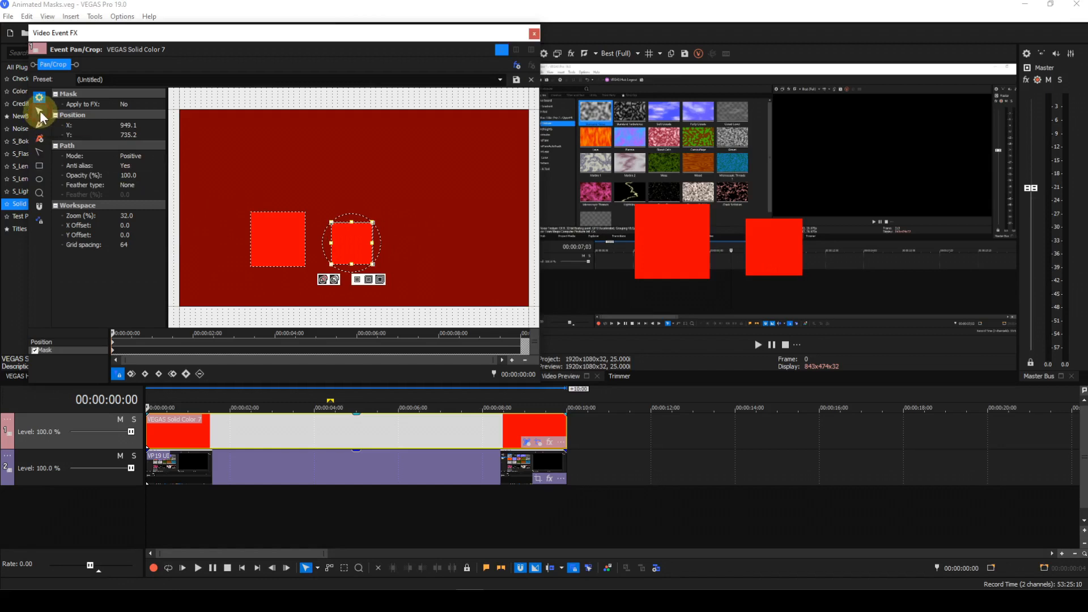
left_click(281, 267)
left_click(282, 270)
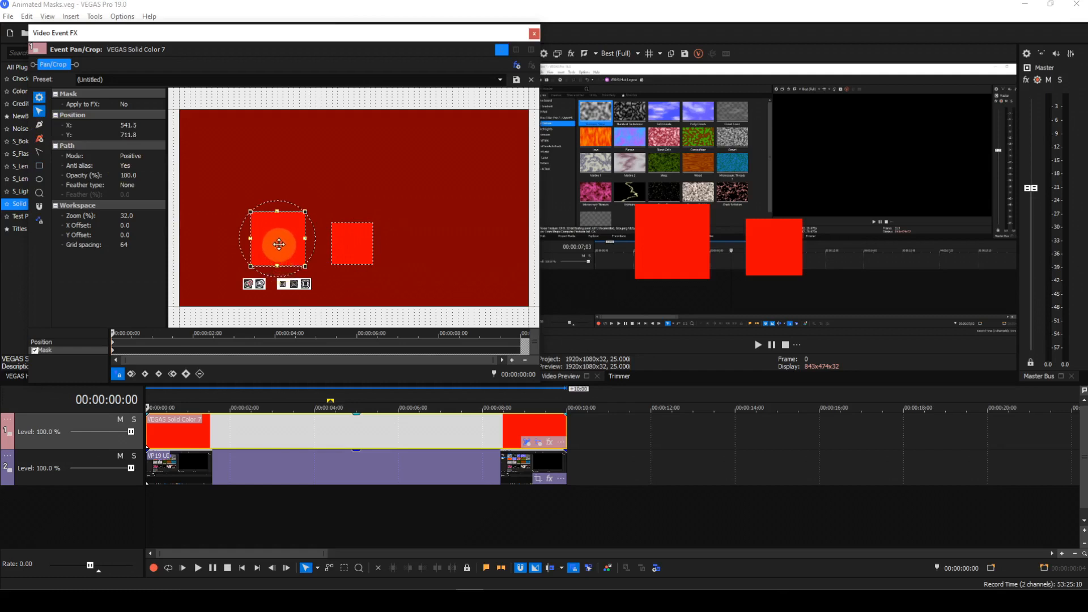
left_click_drag(278, 240, 235, 163)
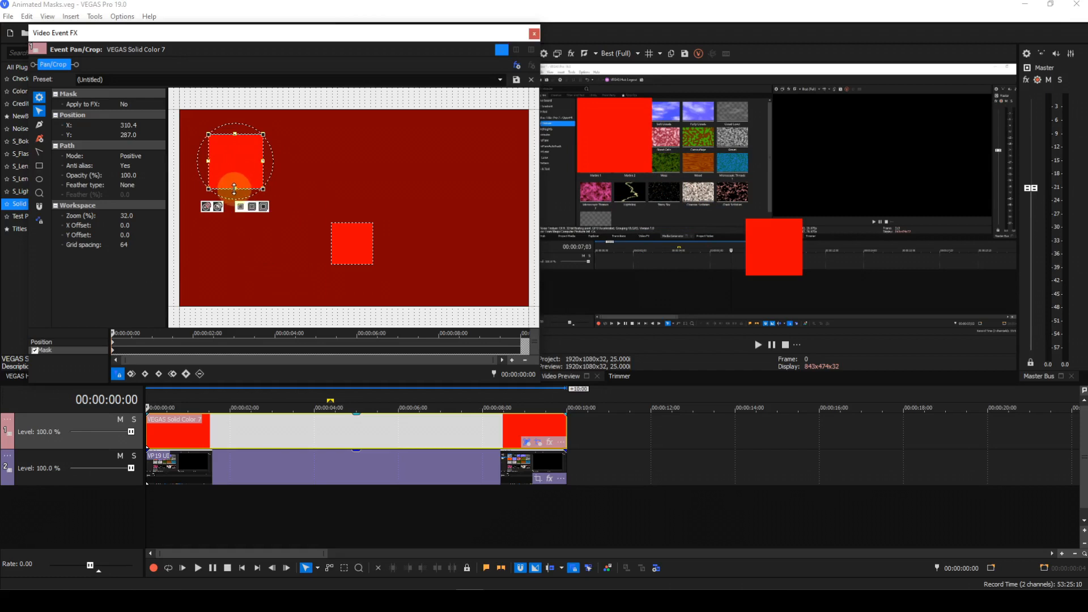
left_click_drag(235, 189, 232, 174)
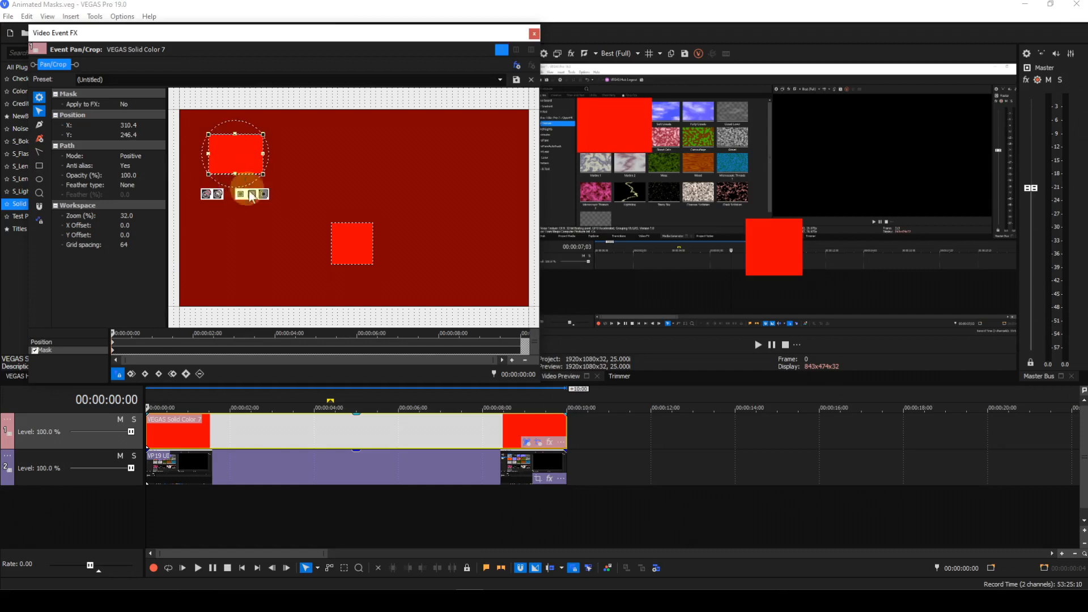
Shorten the second rectangle mask and move it over the first so they overlap
left_click(350, 269)
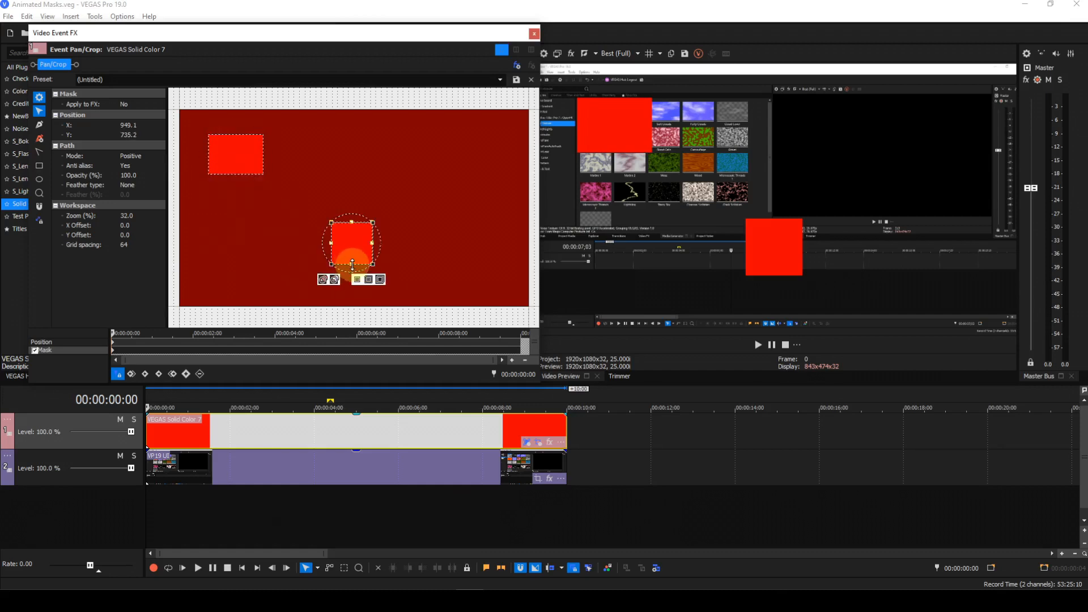
left_click_drag(352, 264, 351, 254)
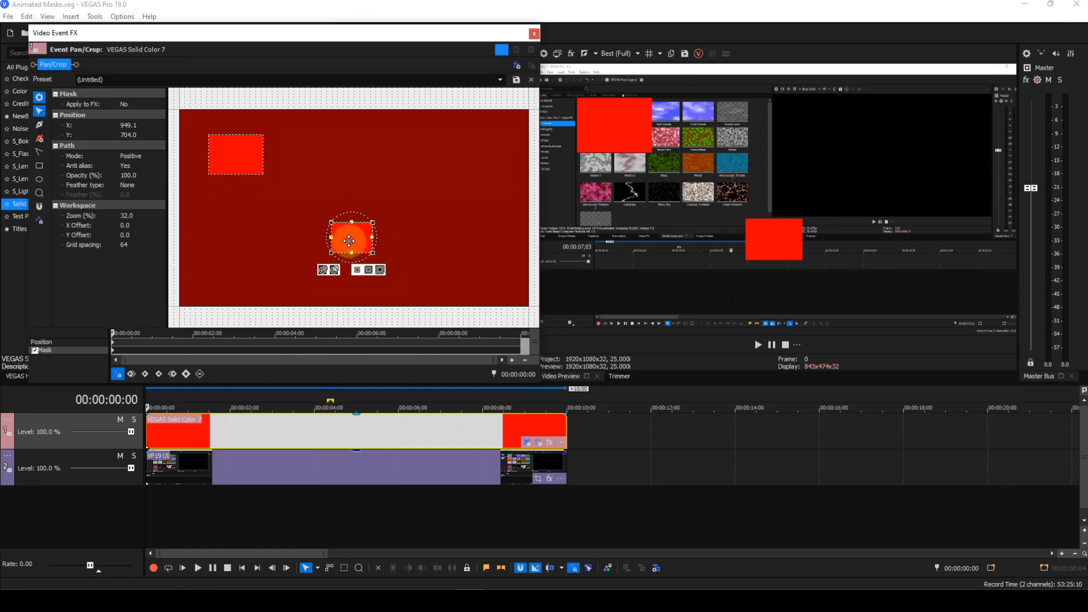
left_click_drag(349, 241, 249, 164)
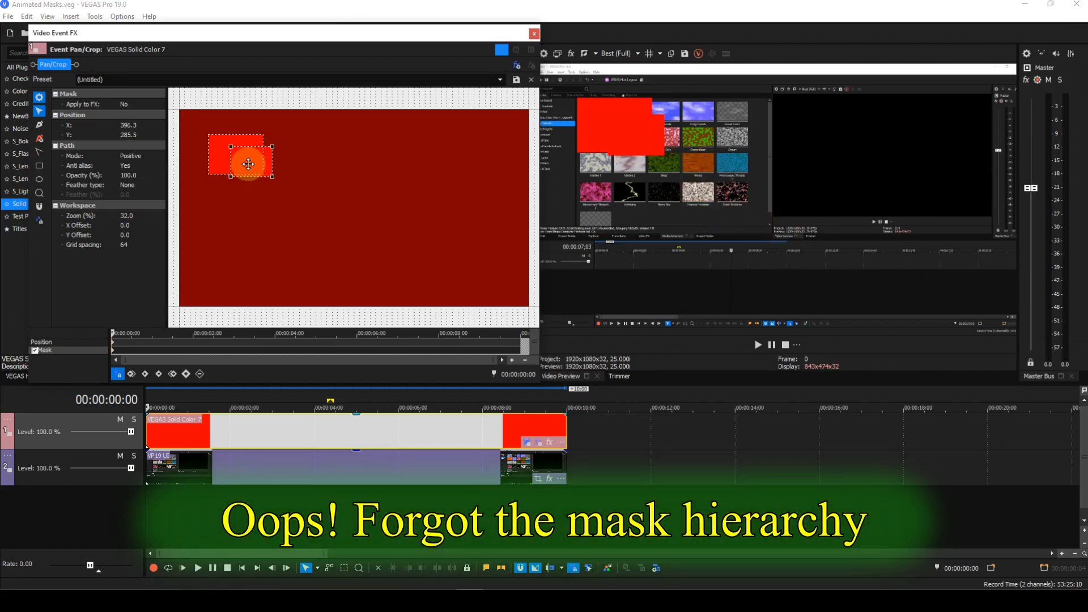
Set the second rectangle mask's mode to Negative and position it inside the first rectangle
left_click(142, 157)
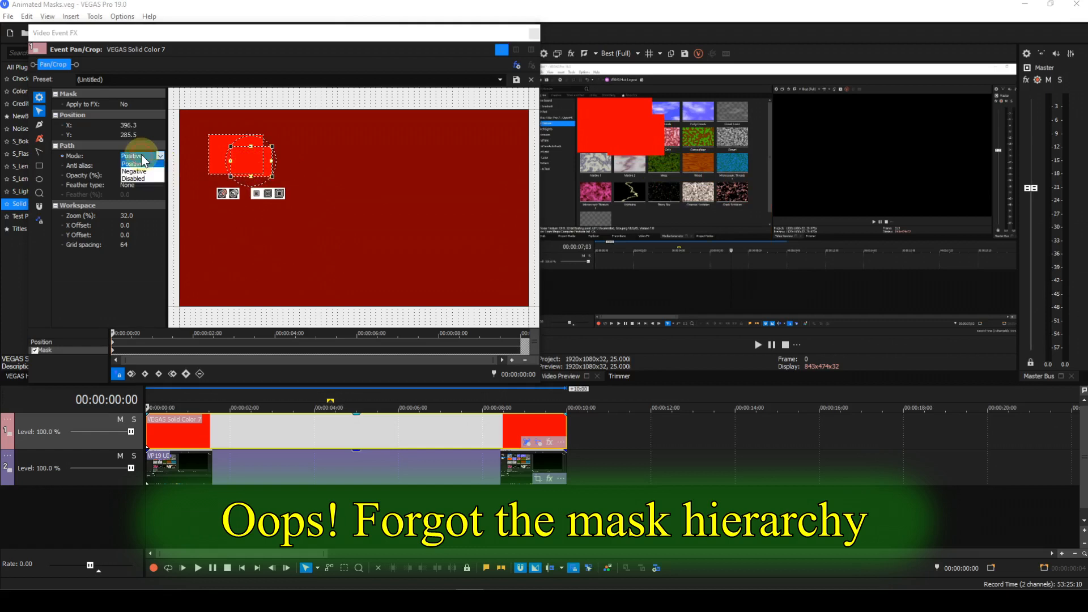
left_click(139, 171)
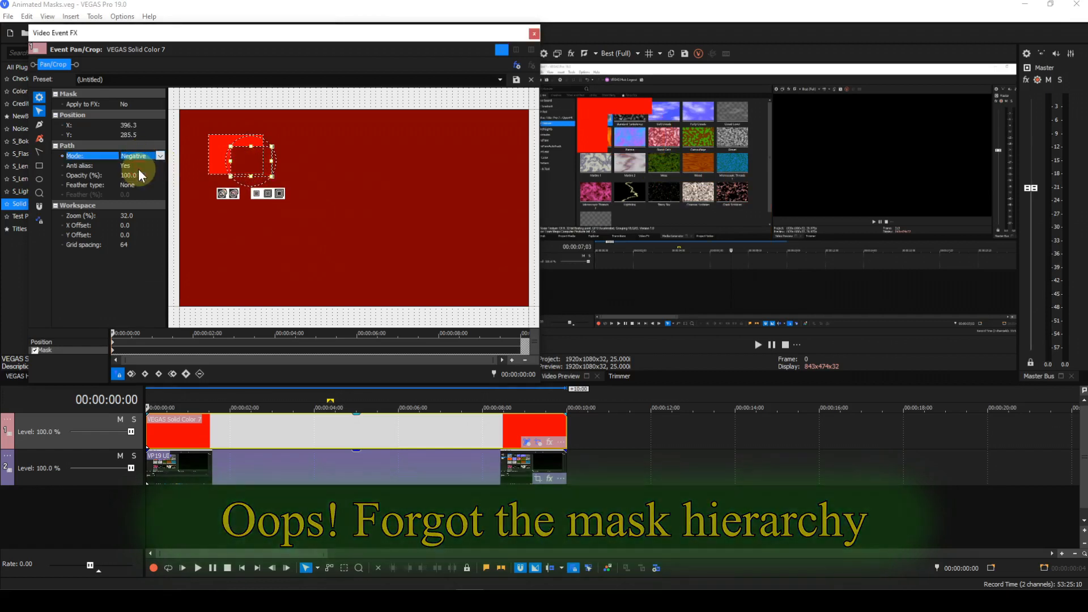
left_click_drag(251, 163, 233, 156)
Enlarge the negative rectangle by extending its edges, leaving a thin border inside the outer rectangle
scroll(287, 237, "up", 1)
scroll(286, 235, "up", 2)
left_click_drag(246, 170, 488, 268)
scroll(464, 257, "up", 2)
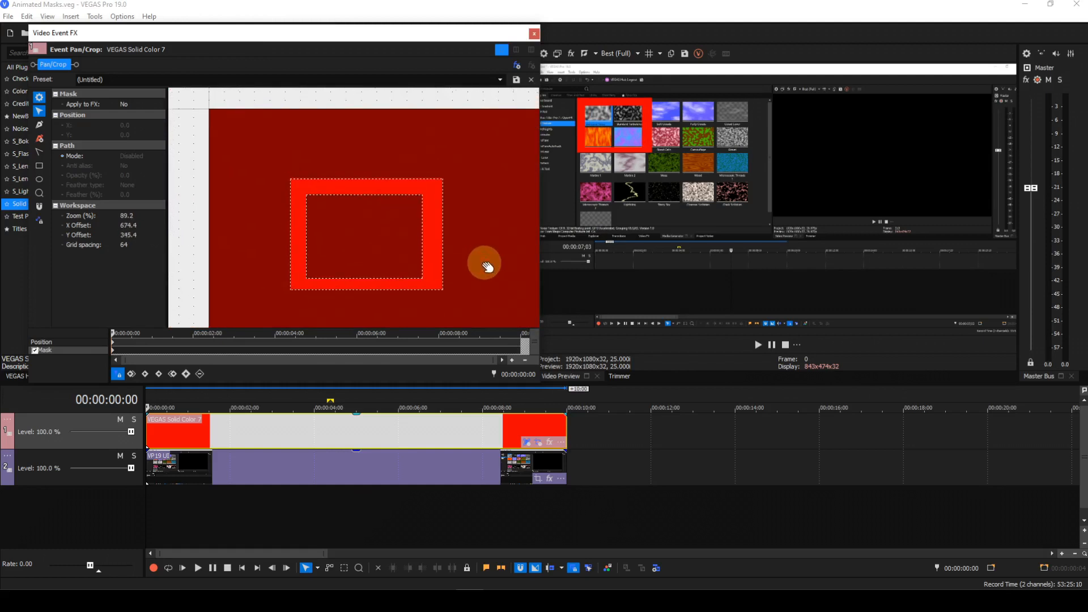
left_click(361, 280)
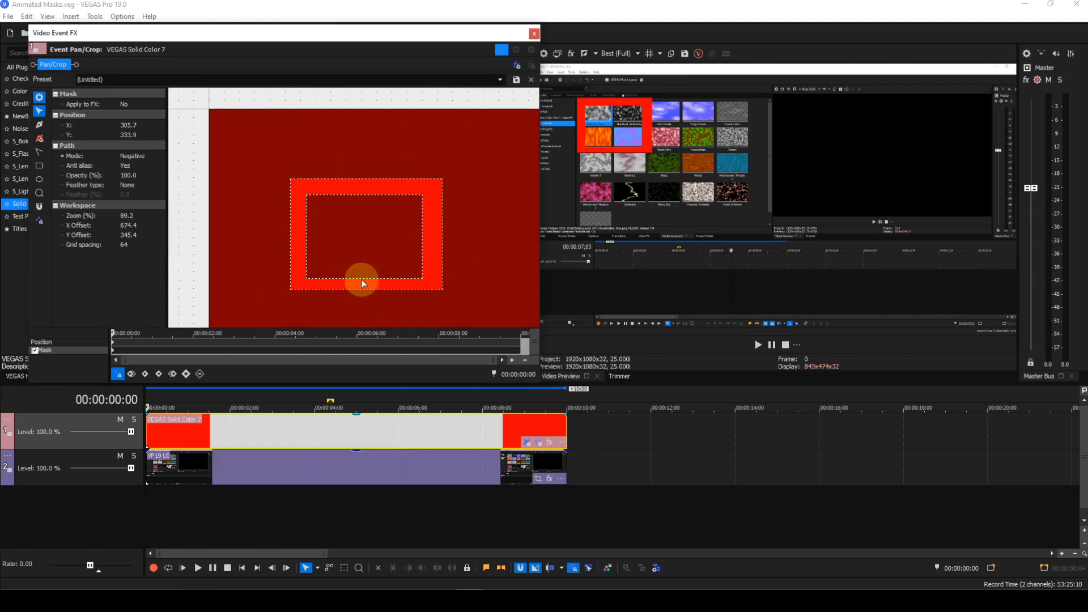
double_click(362, 280)
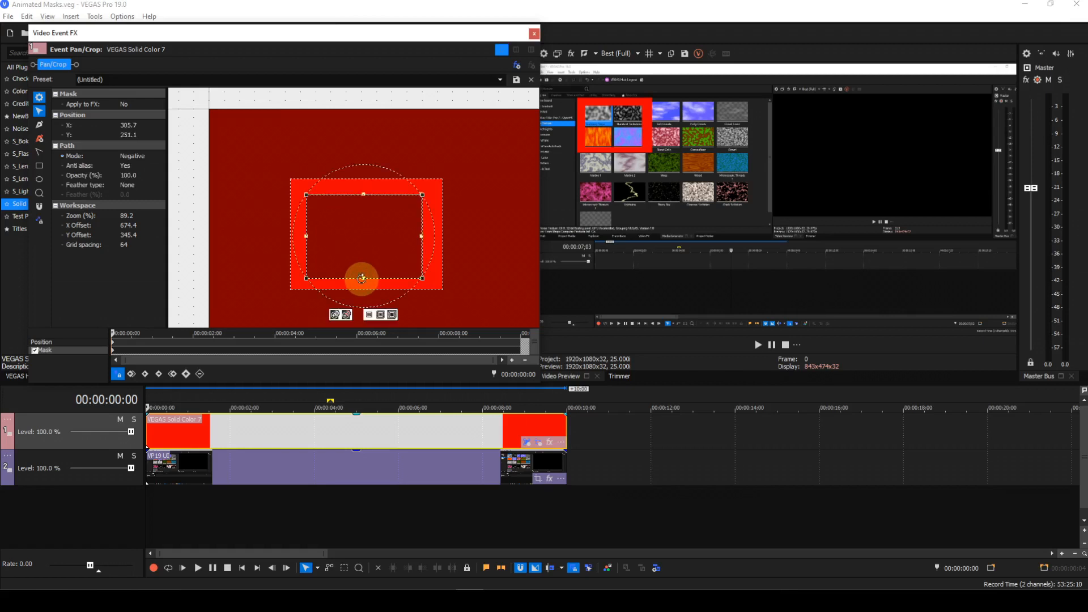
left_click_drag(364, 278, 363, 281)
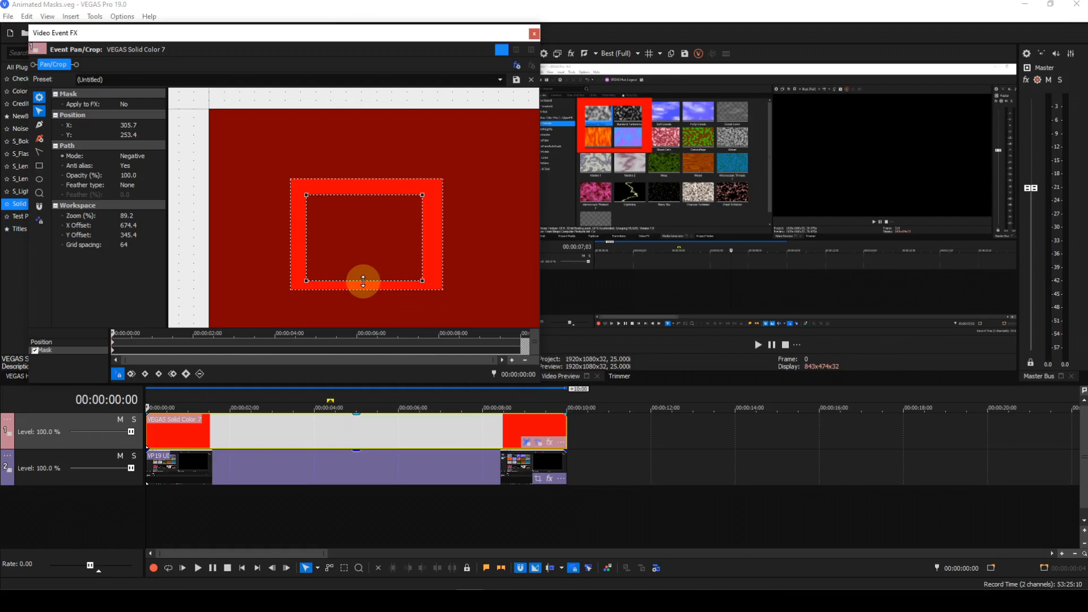
left_click(363, 281)
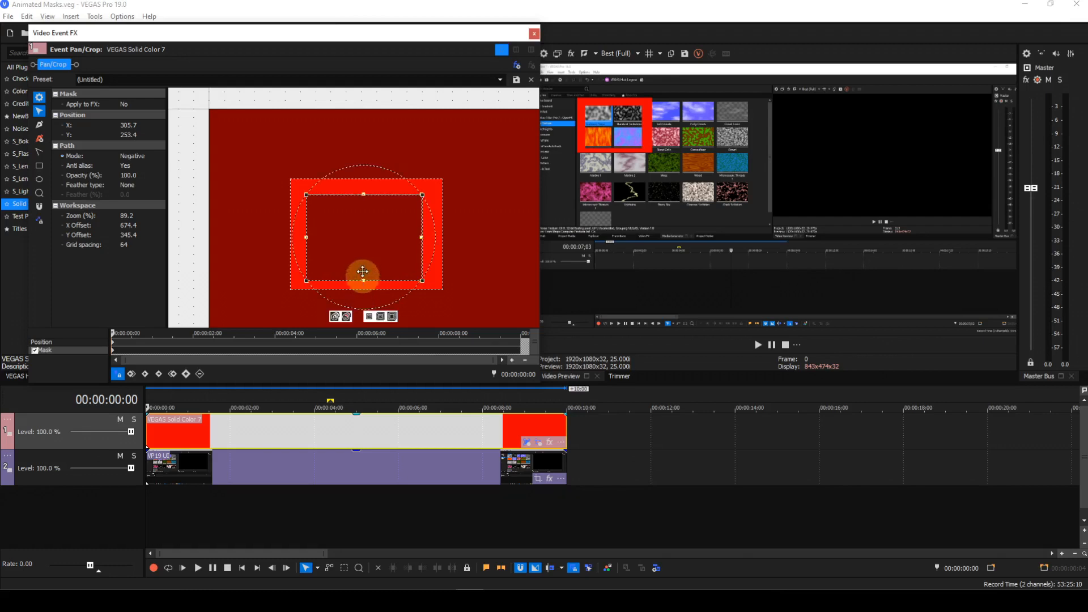
left_click_drag(362, 194, 363, 186)
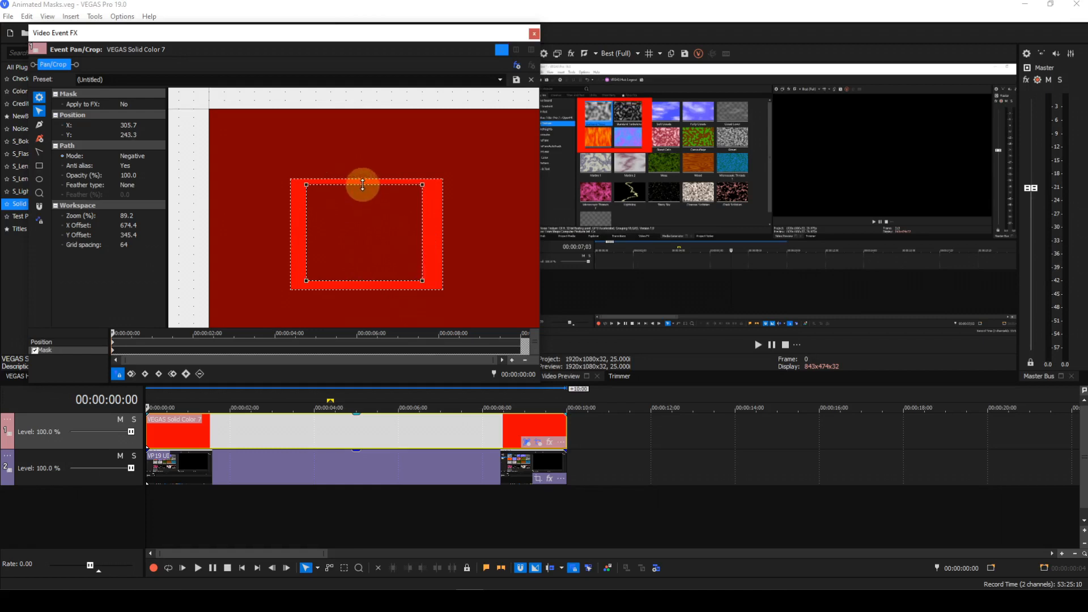
left_click(363, 185)
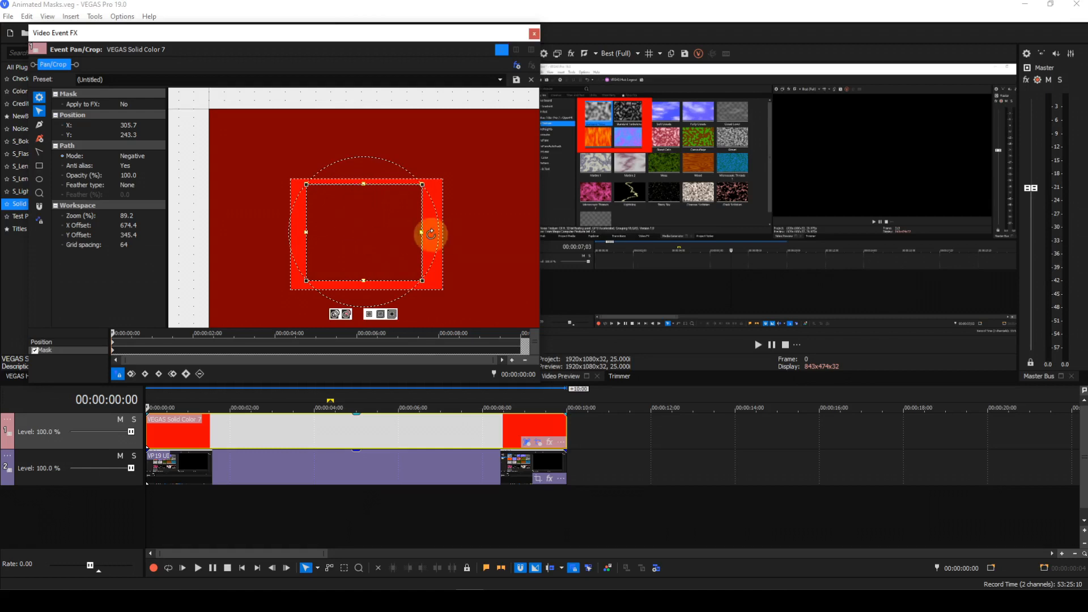
left_click_drag(423, 233, 432, 233)
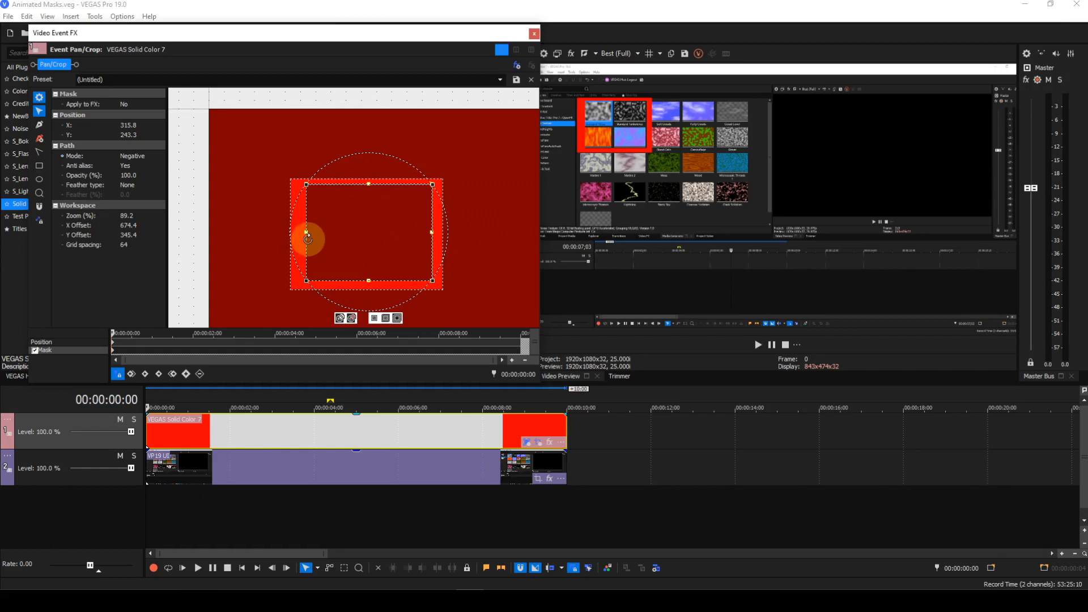
left_click_drag(306, 233, 295, 233)
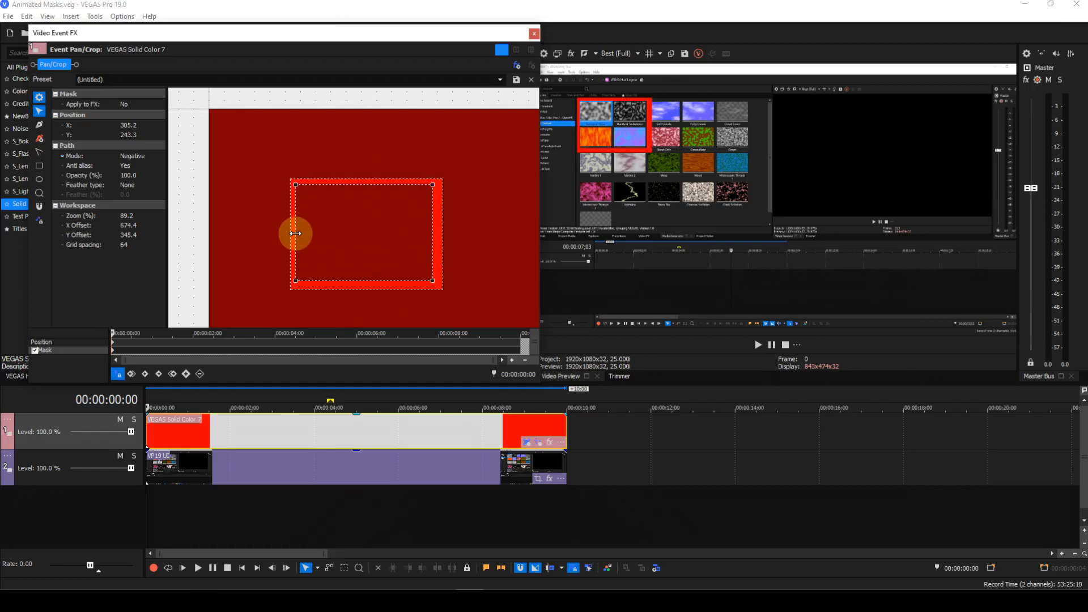
left_click_drag(295, 233, 295, 232)
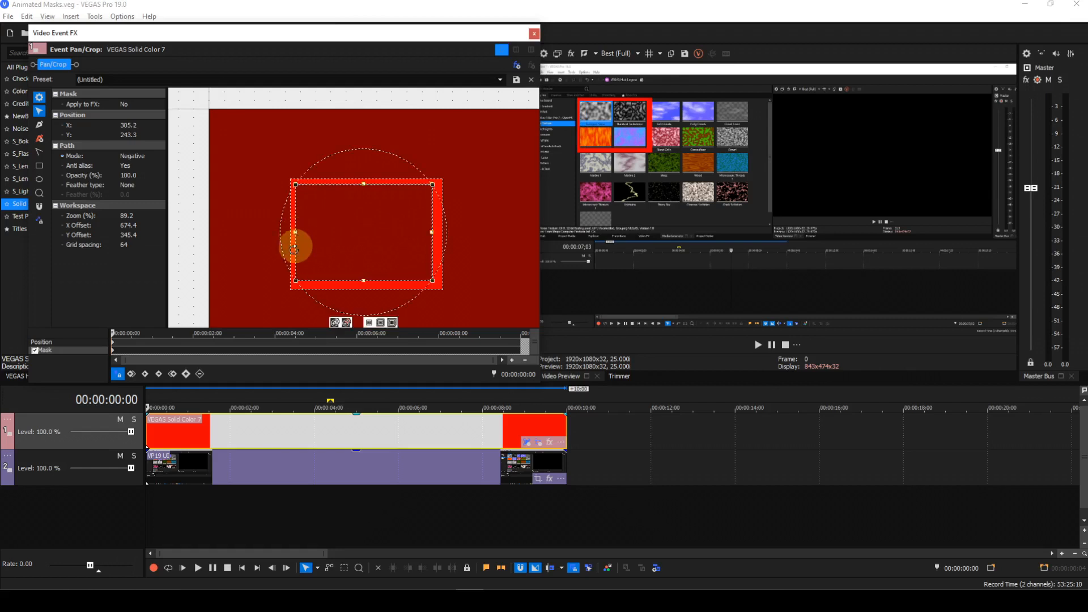
Adjust the outer positive rectangle's edges to tighten the frame border around the negative rectangle
left_click(441, 290)
left_click(443, 275)
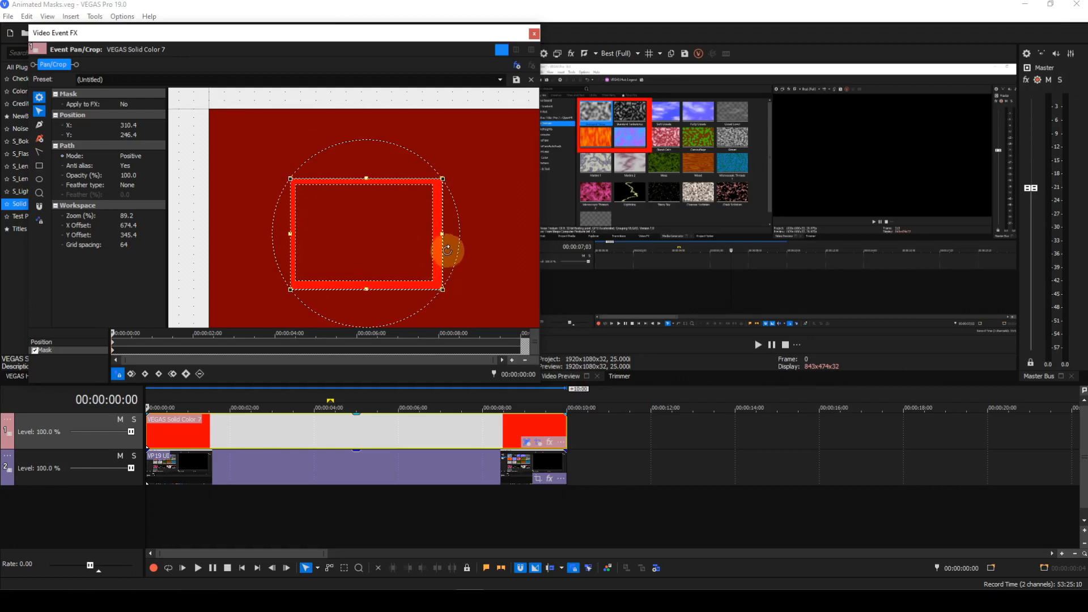
left_click_drag(443, 234, 439, 233)
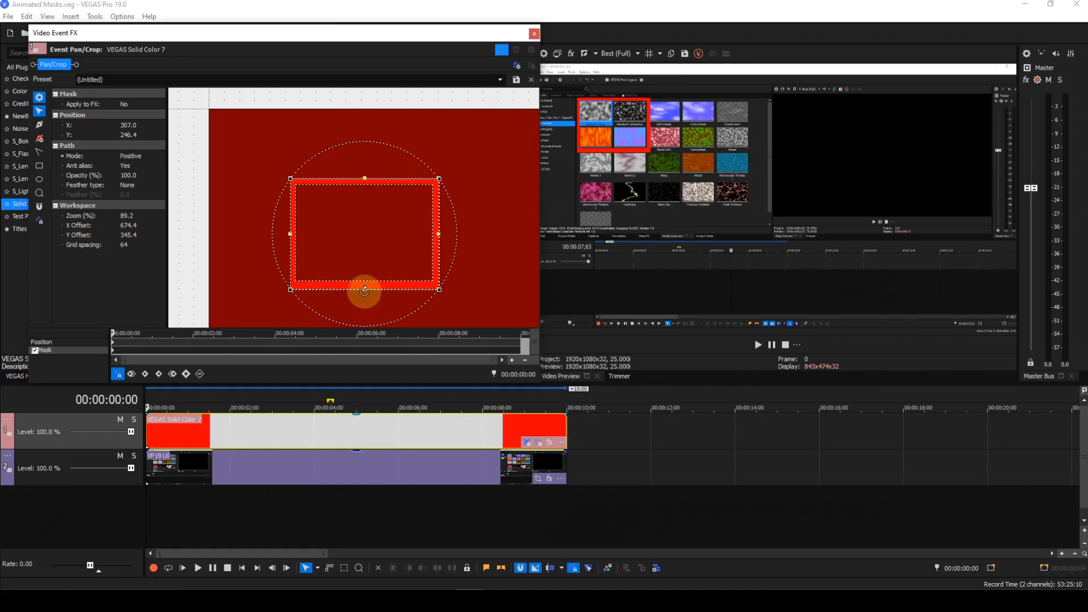
left_click_drag(364, 290, 364, 287)
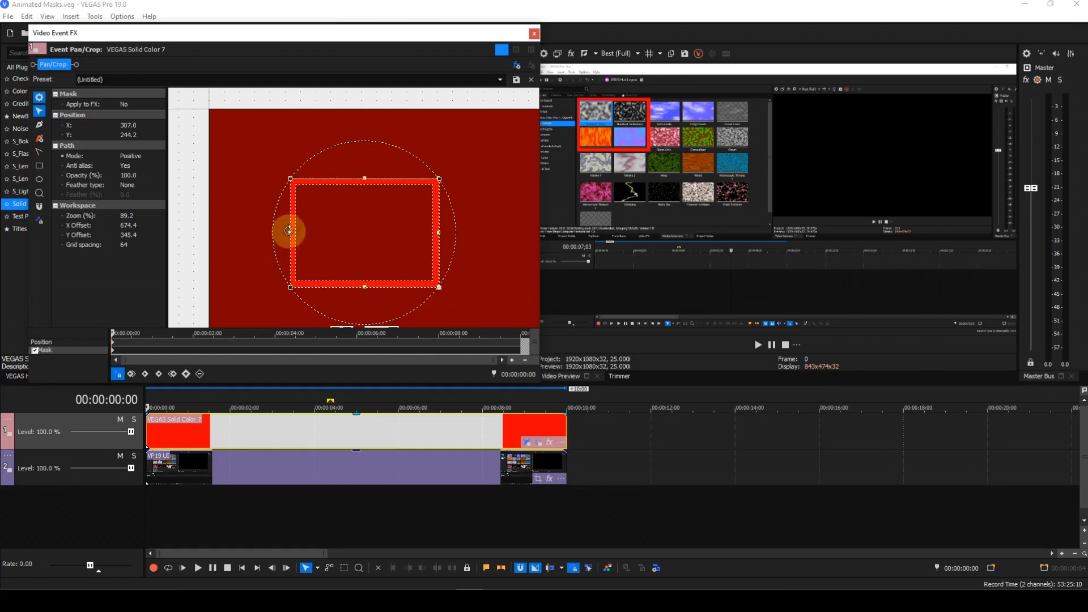
left_click_drag(289, 232, 286, 232)
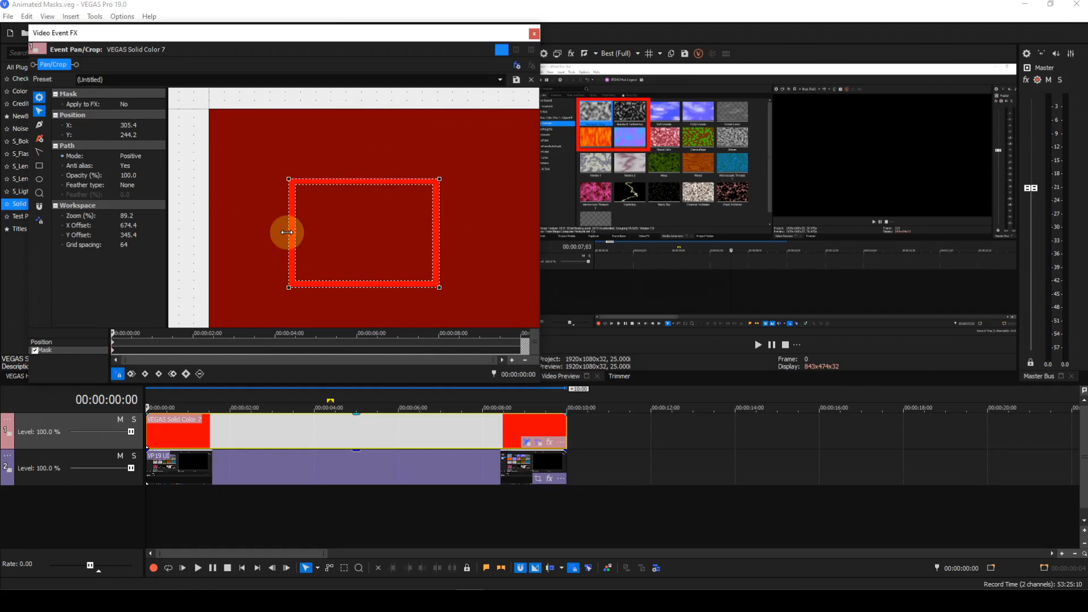
left_click_drag(365, 179, 365, 177)
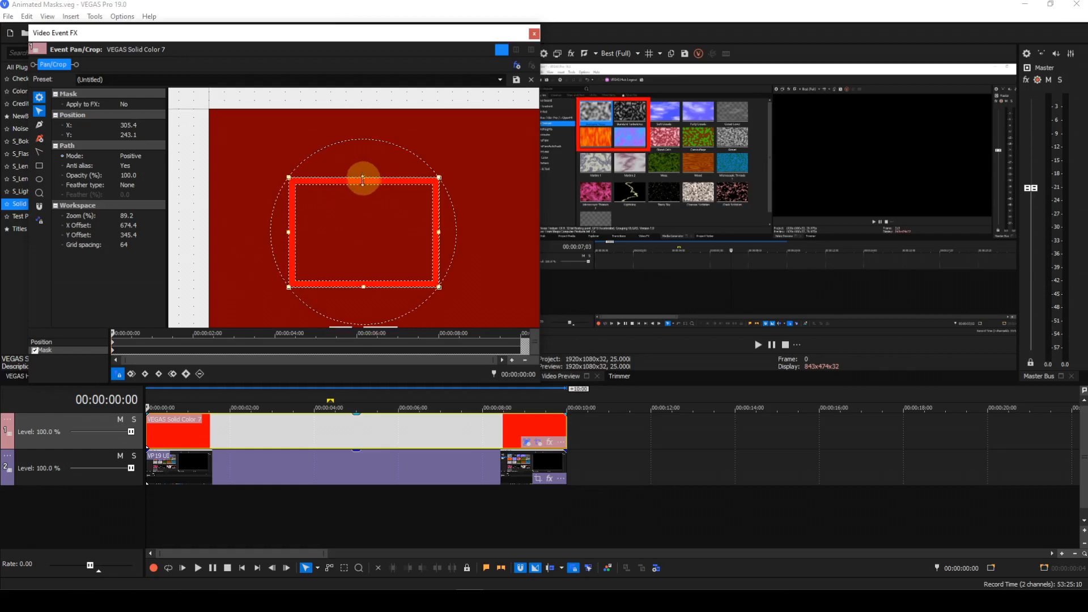
left_click(498, 304)
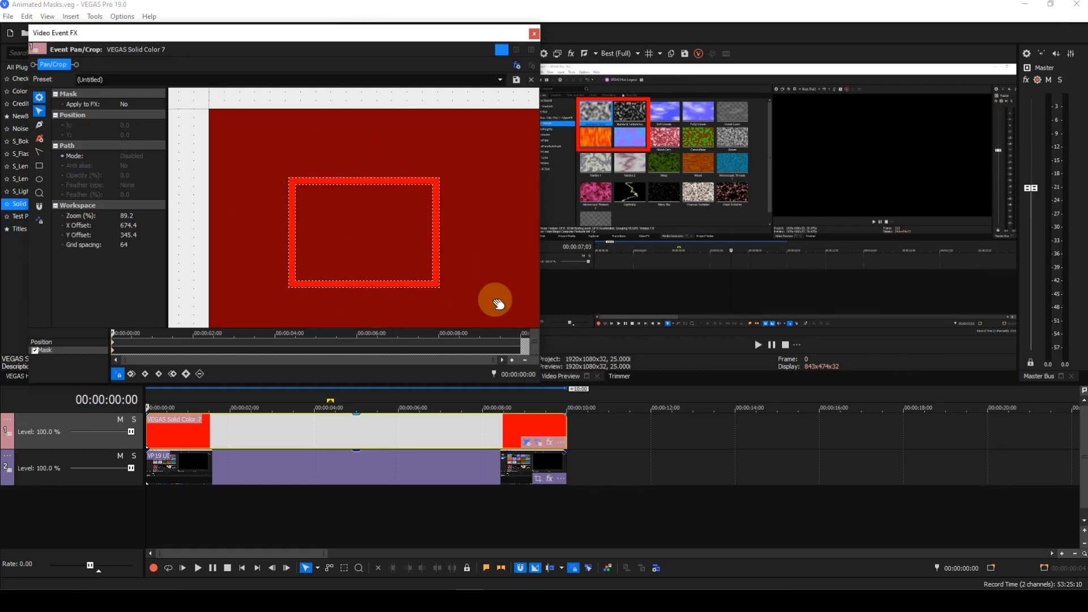
Set the rectangle mask's opacity to 0.1 at frame 00:00:00:13
left_click(132, 338)
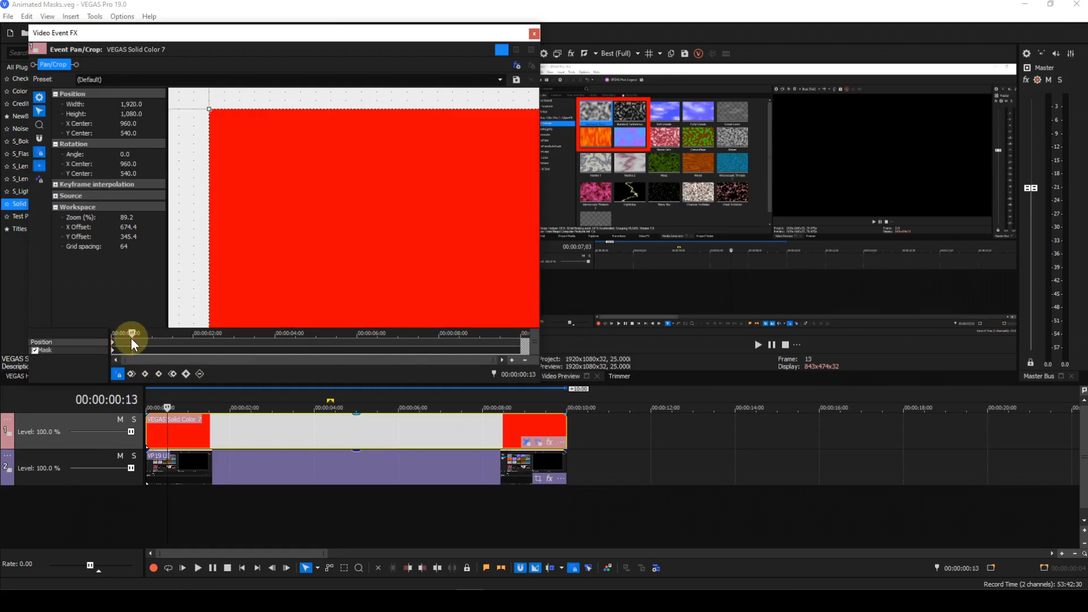
left_click(100, 349)
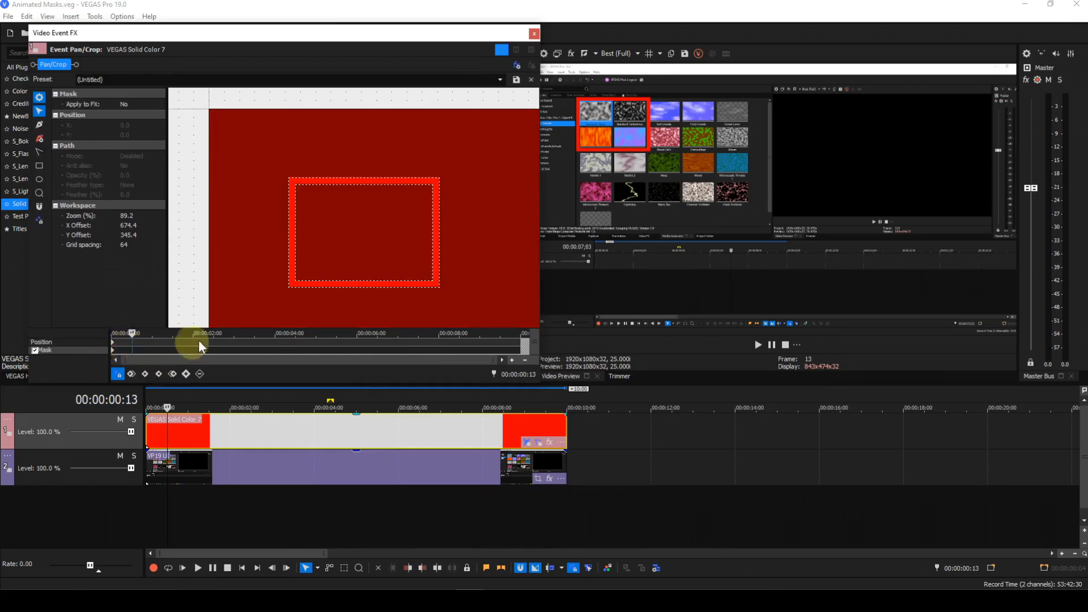
left_click(343, 288)
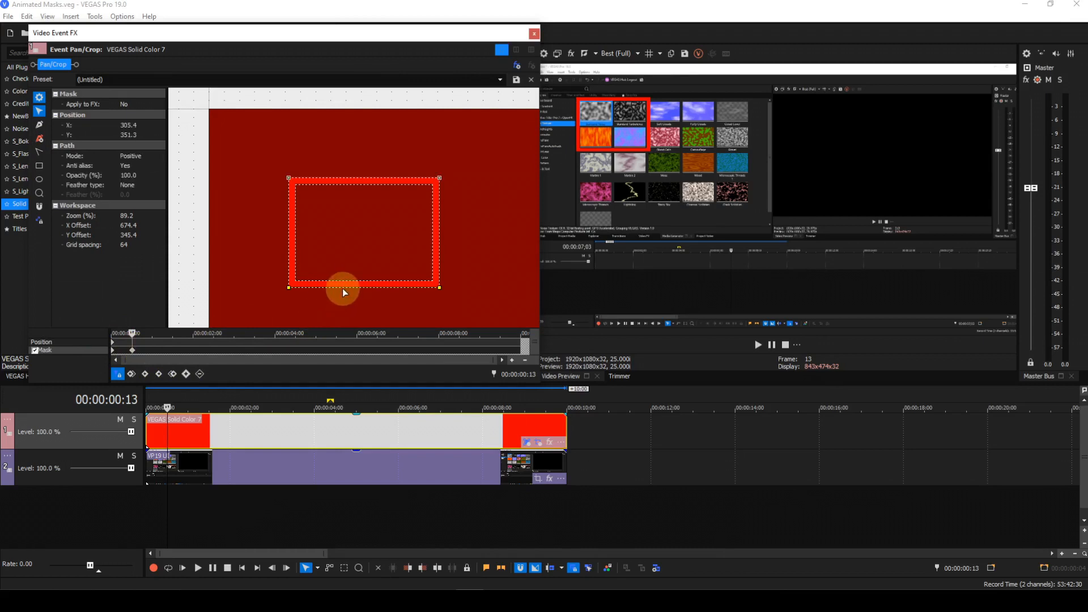
left_click(137, 177)
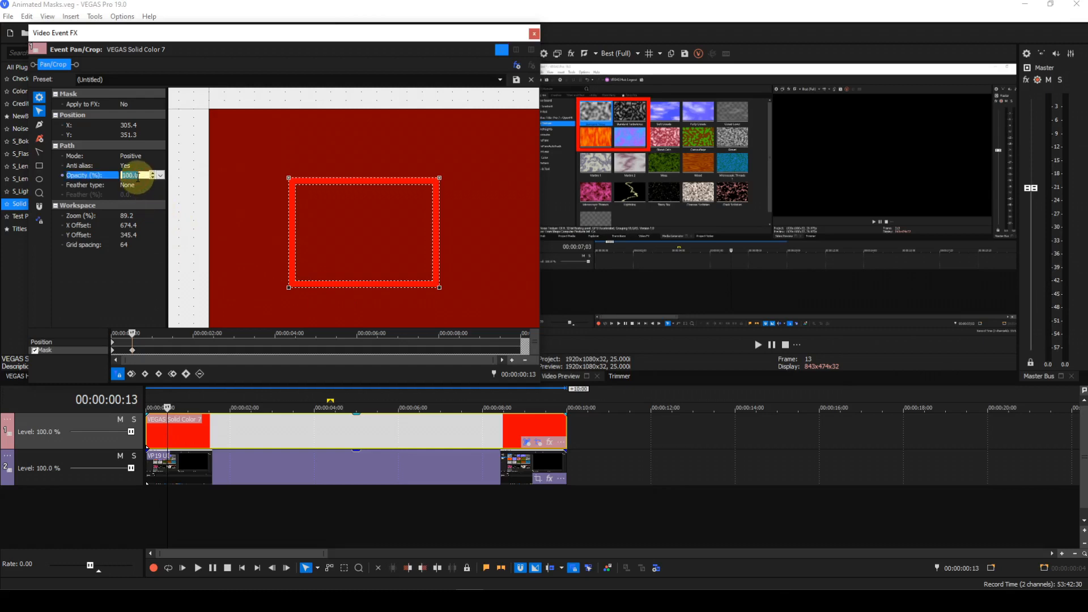
type("0.1")
key("Return")
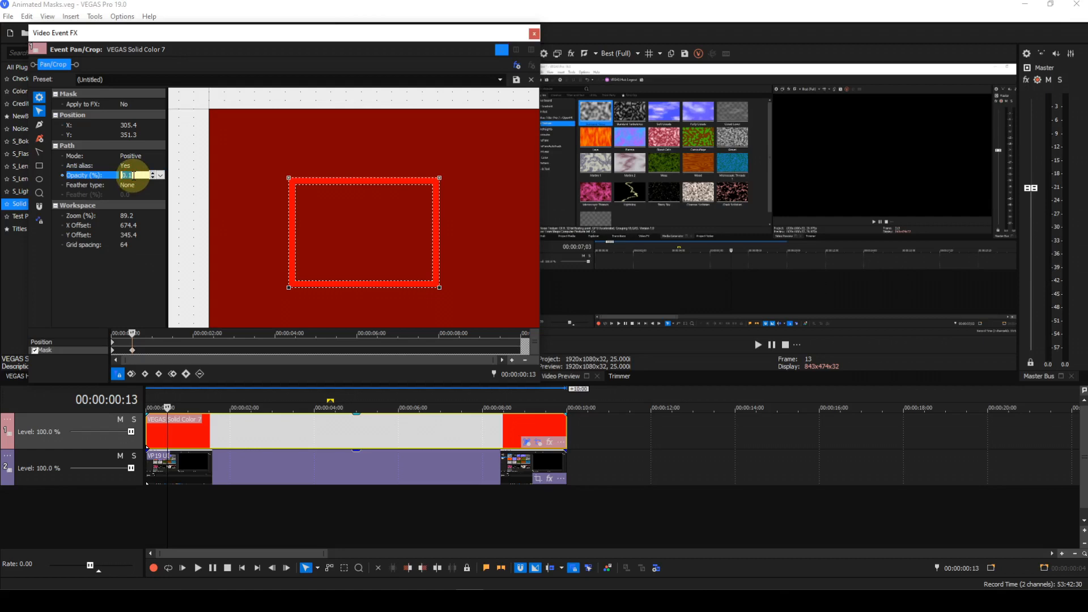
type("0")
key("Return")
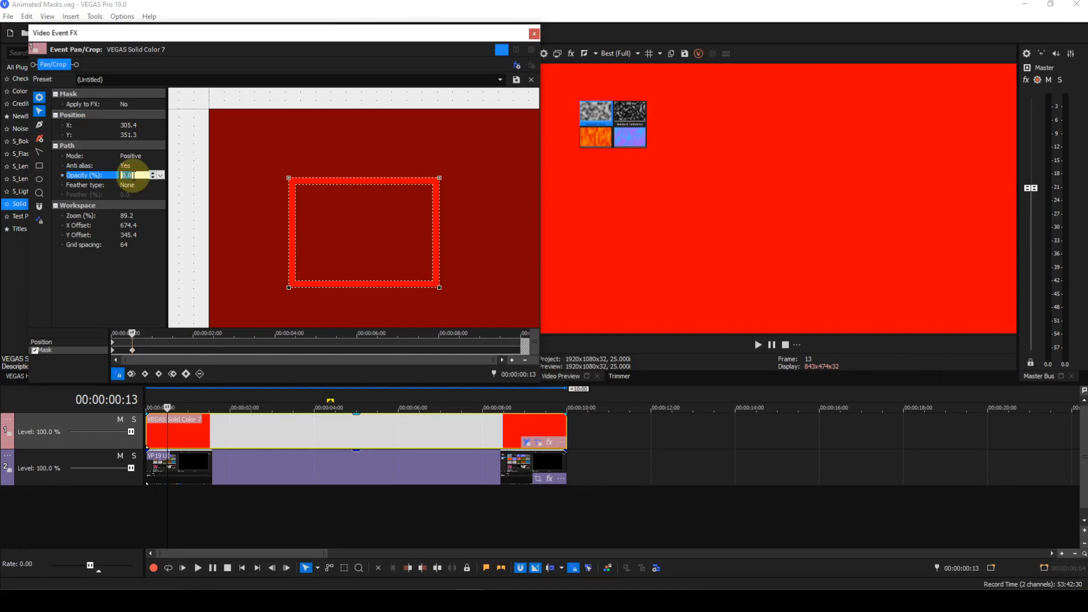
type("0.1")
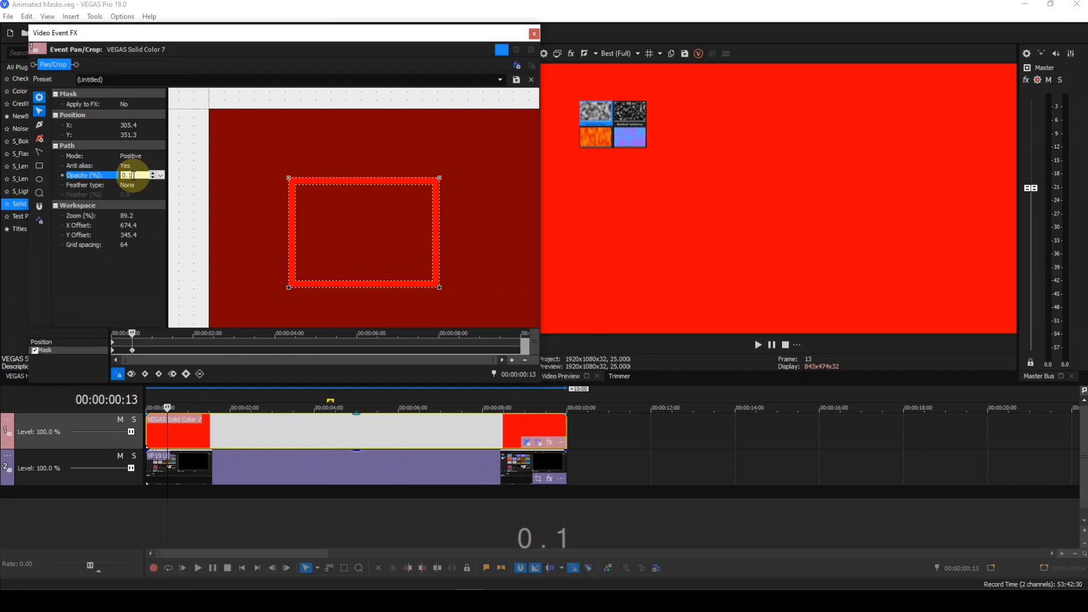
key("Return")
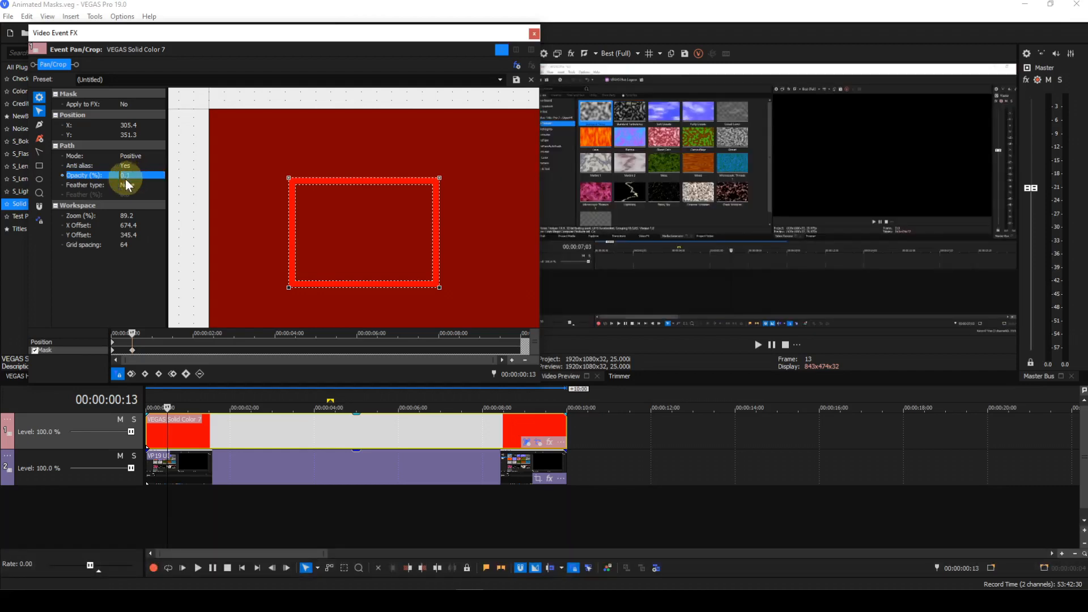
Set the mask opacity to 0.1 at the clip's first frame, then undo that keyframe change
left_click(130, 374)
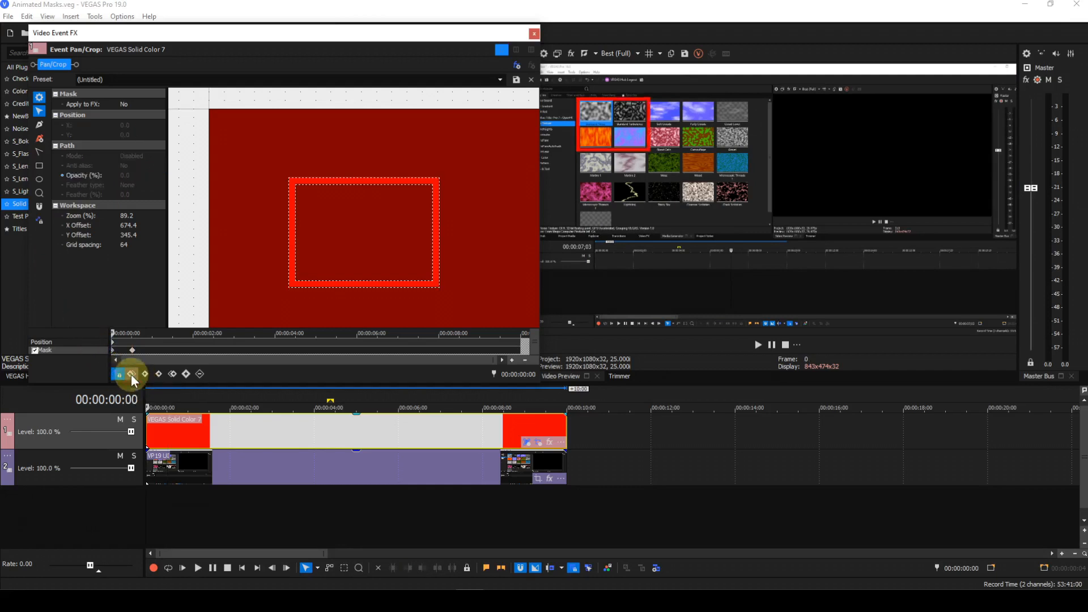
left_click(335, 288)
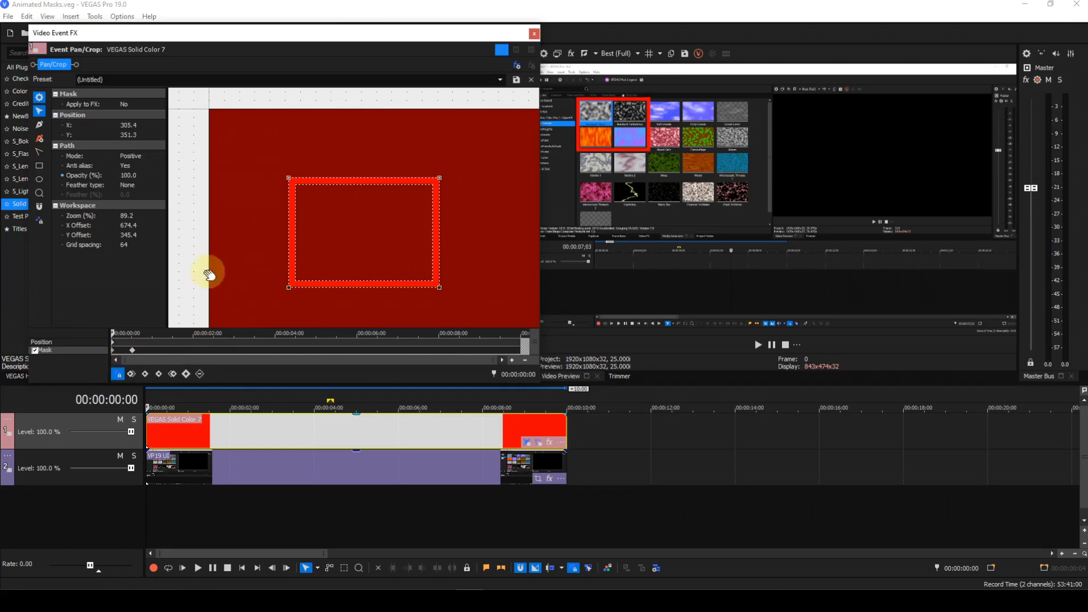
left_click(138, 177)
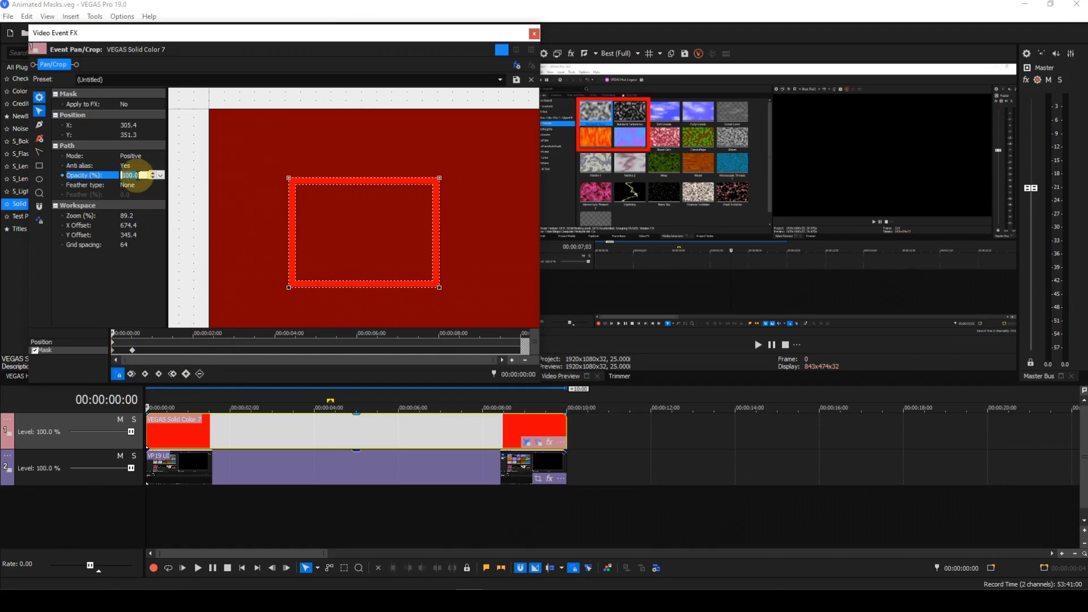
type("0")
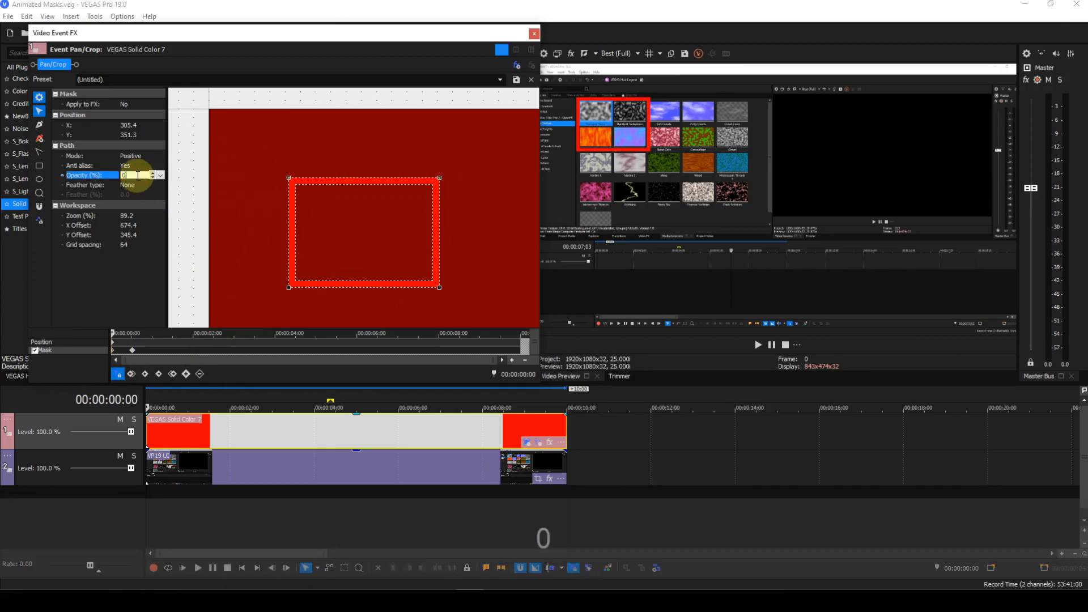
type(".1")
key("Return")
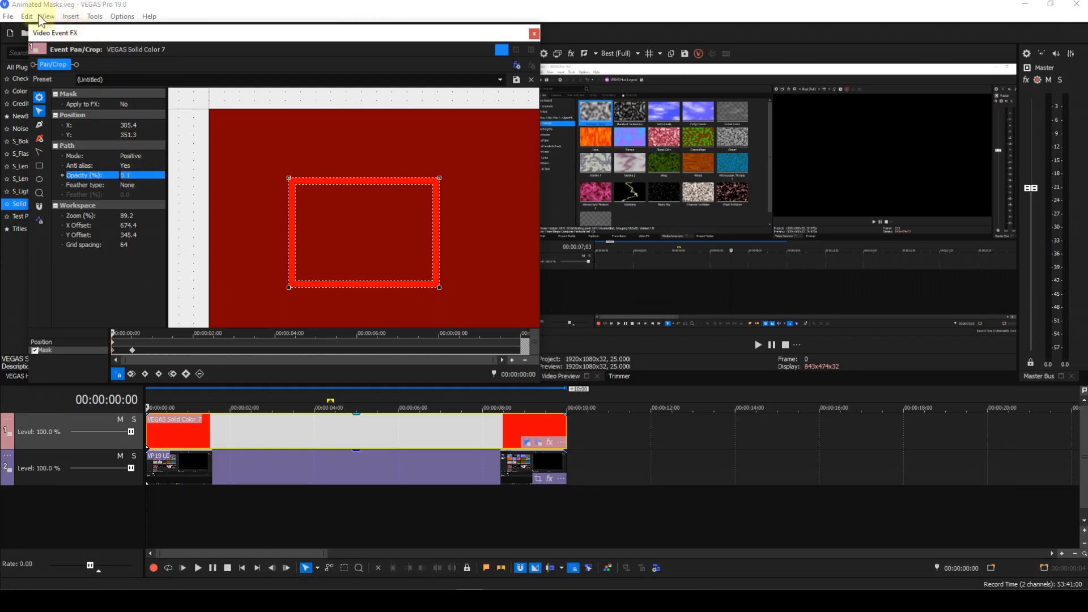
left_click(27, 17)
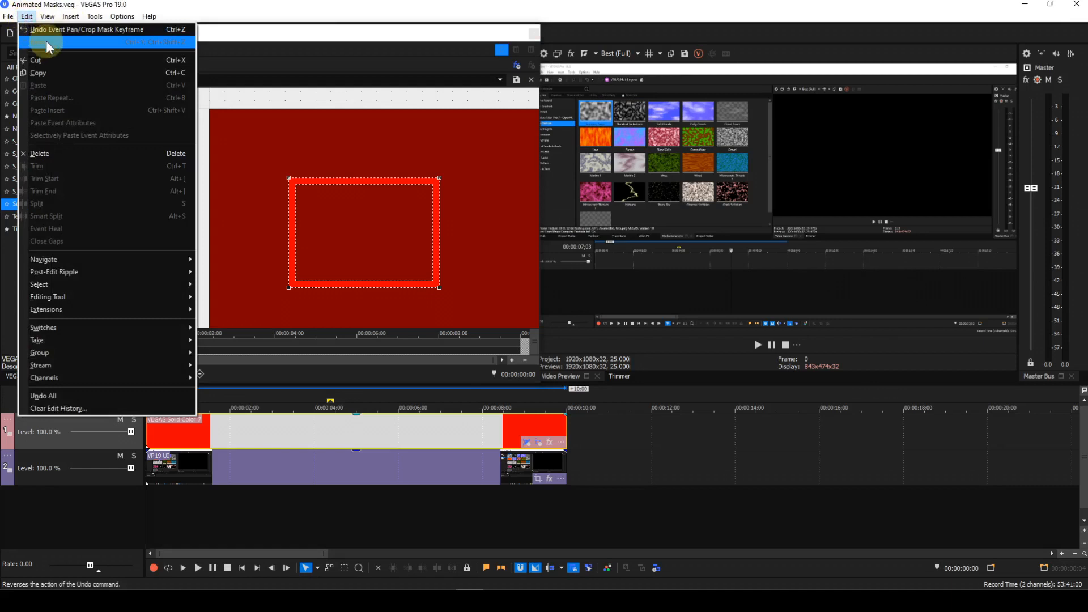
left_click(49, 30)
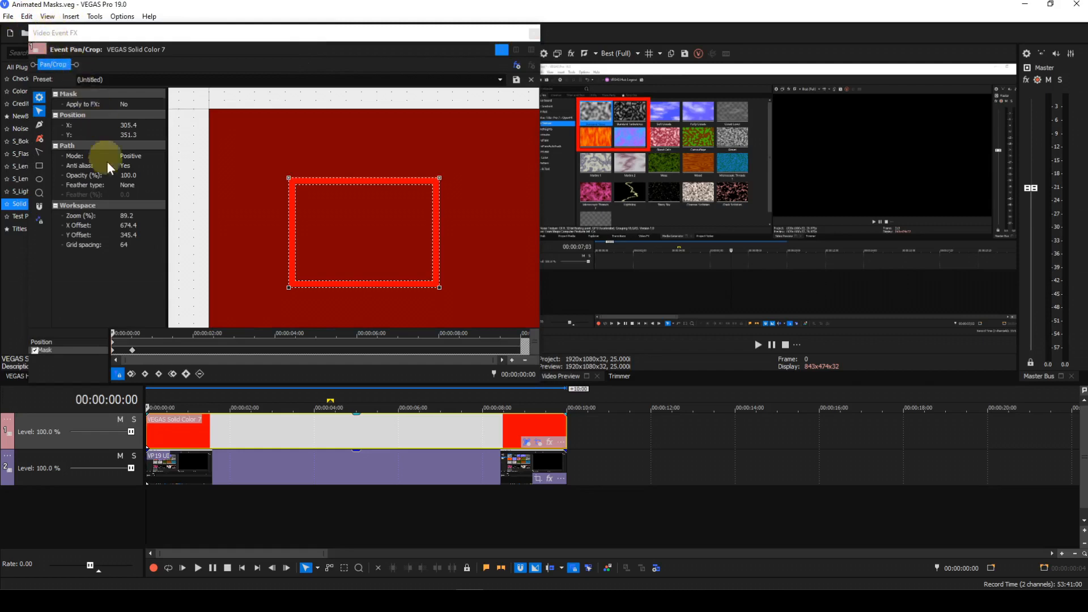
Copy the 0.1-opacity mask keyframe and paste it onto the first frame of the mask timeline
left_click(160, 373)
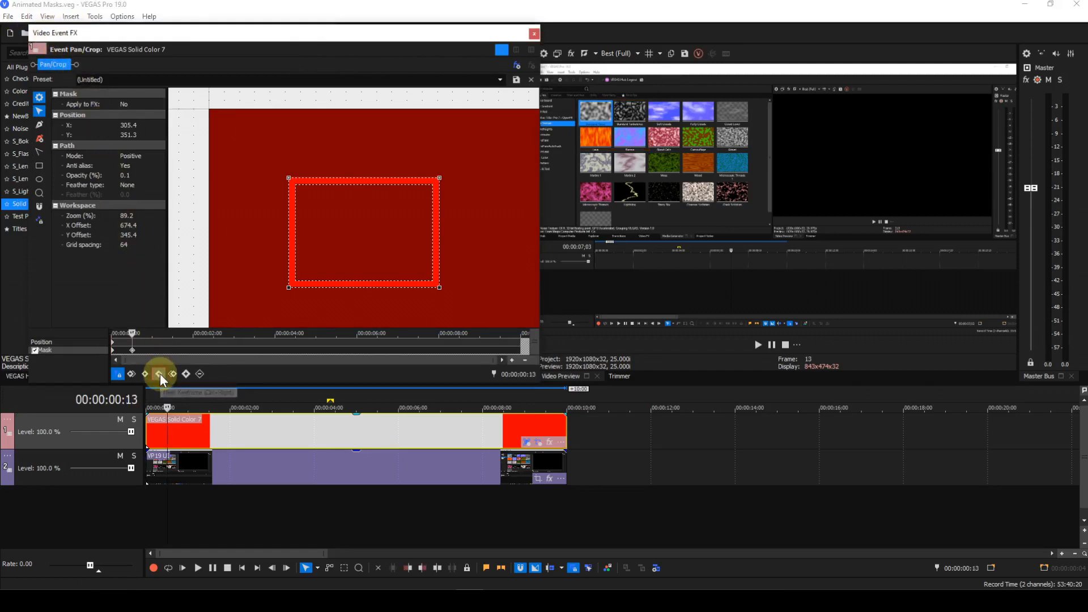
right_click(132, 351)
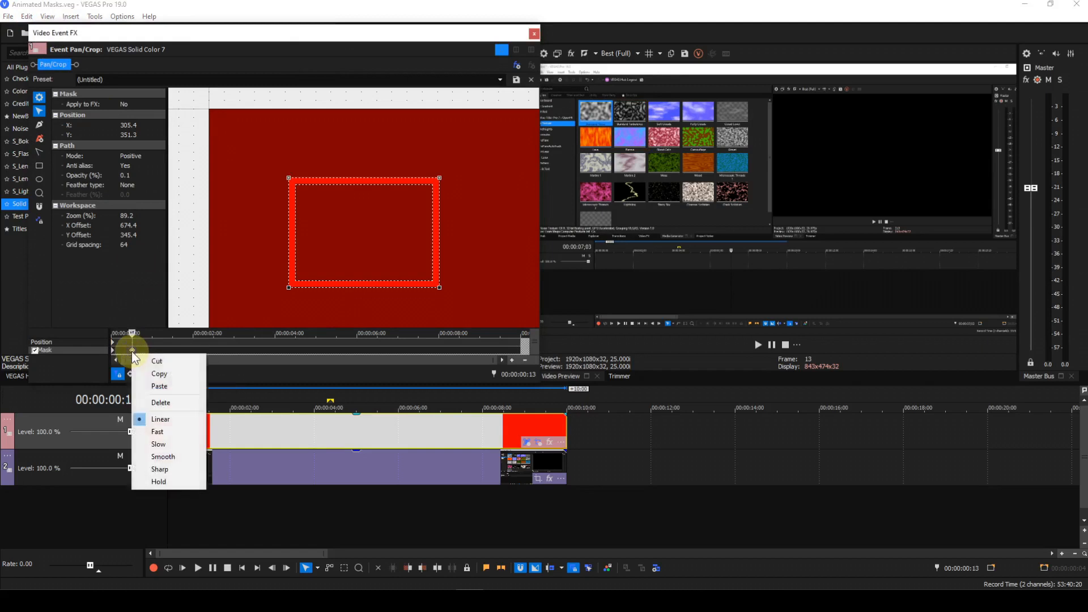
left_click(153, 374)
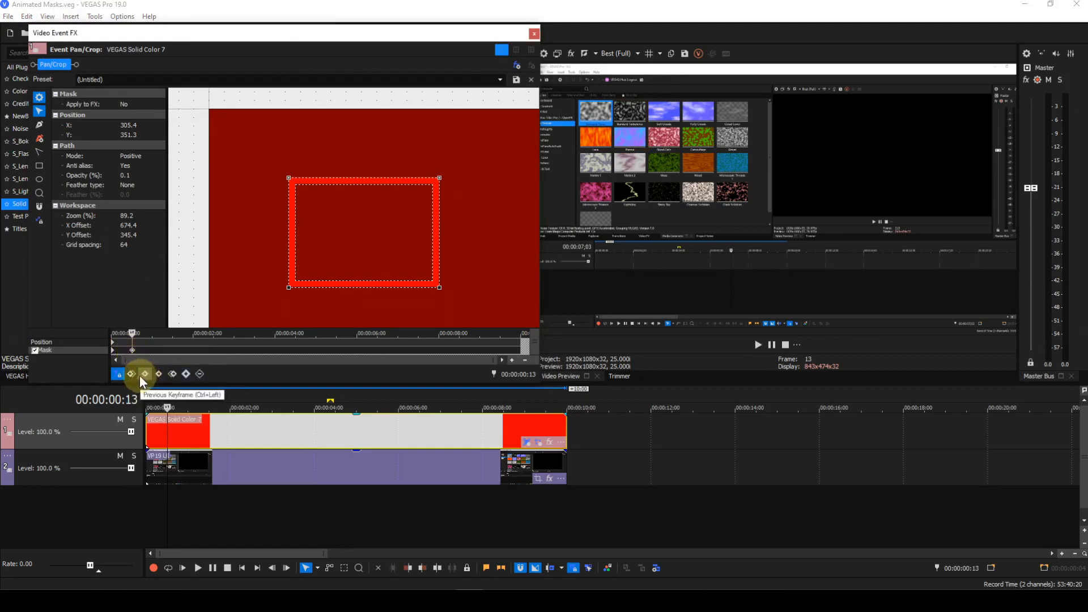
left_click(131, 372)
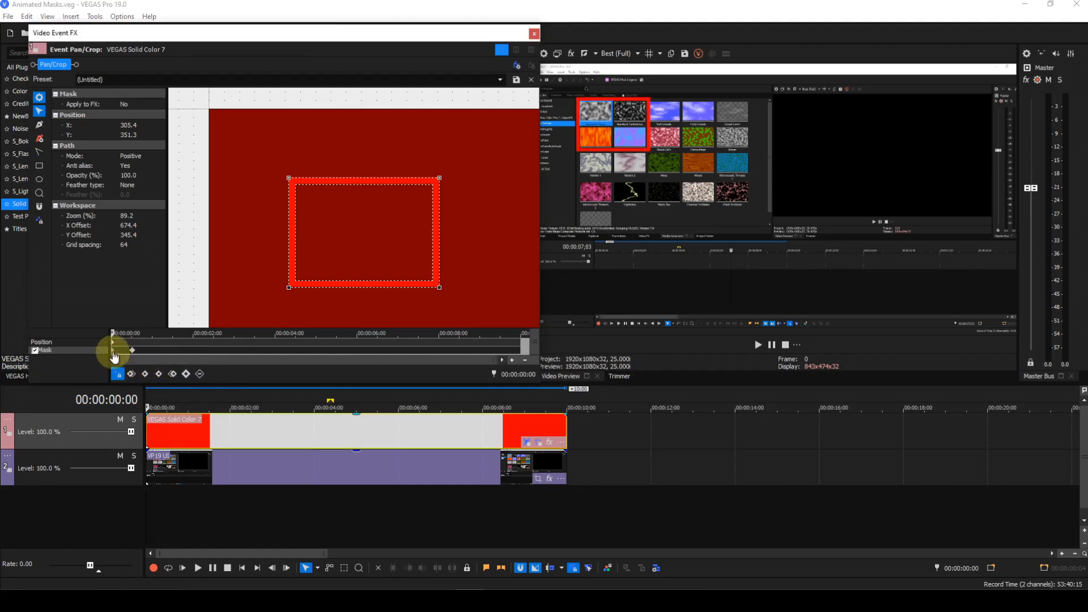
right_click(113, 351)
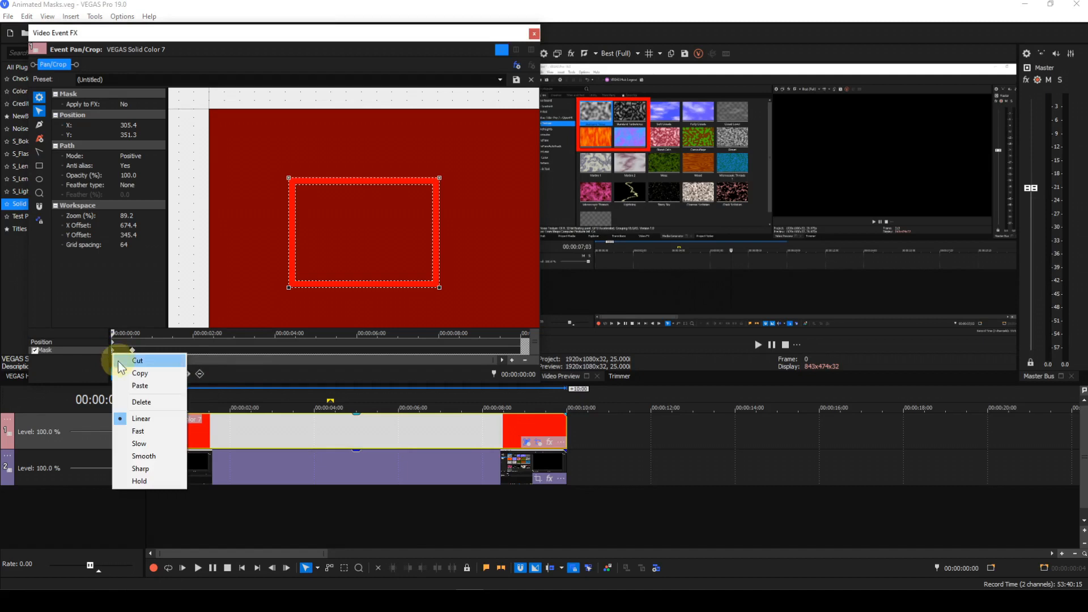
left_click(137, 383)
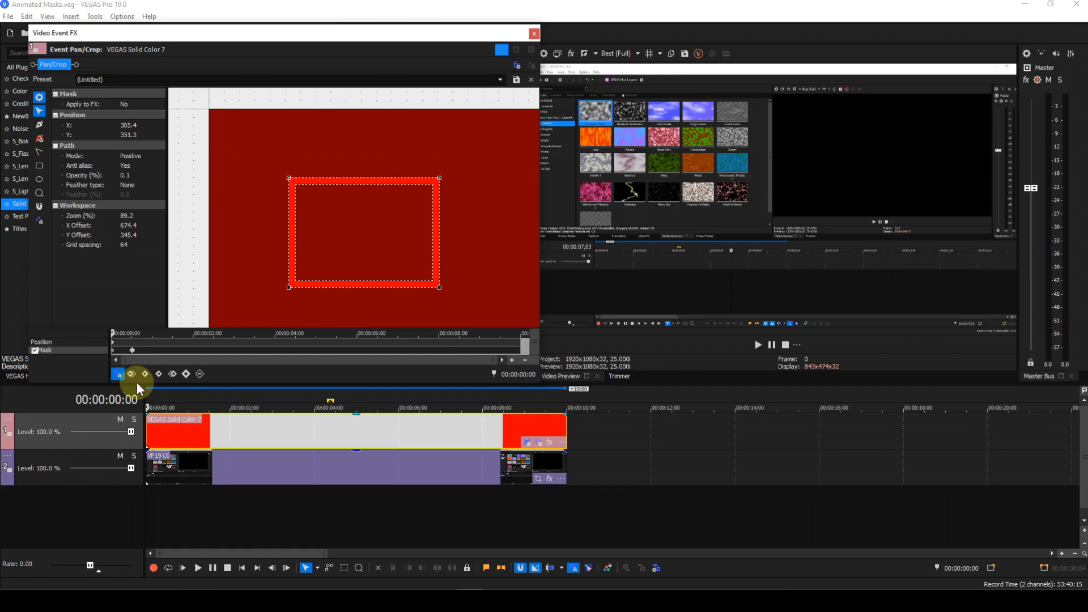
Add a mask keyframe at 00:00:01:13 with the mask opacity set to 100
left_click(132, 351)
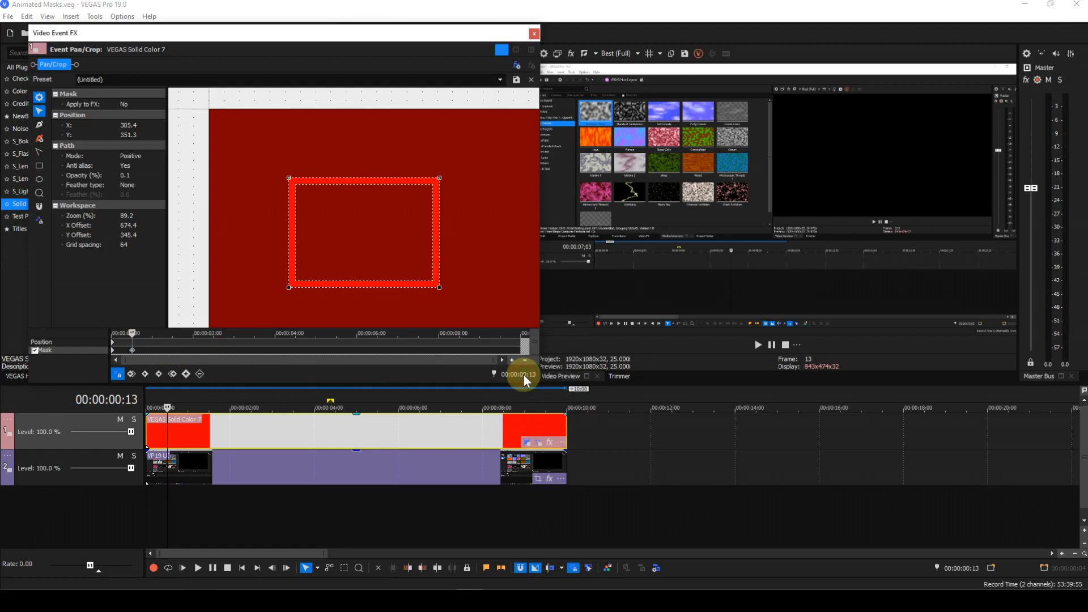
type("0113")
key("Return")
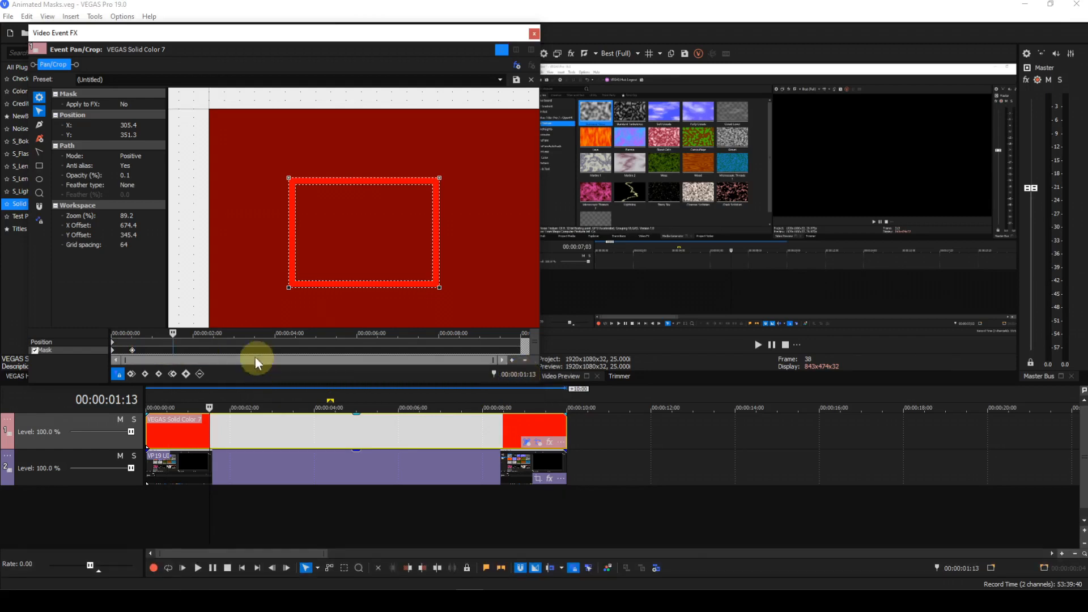
left_click(129, 175)
type("100")
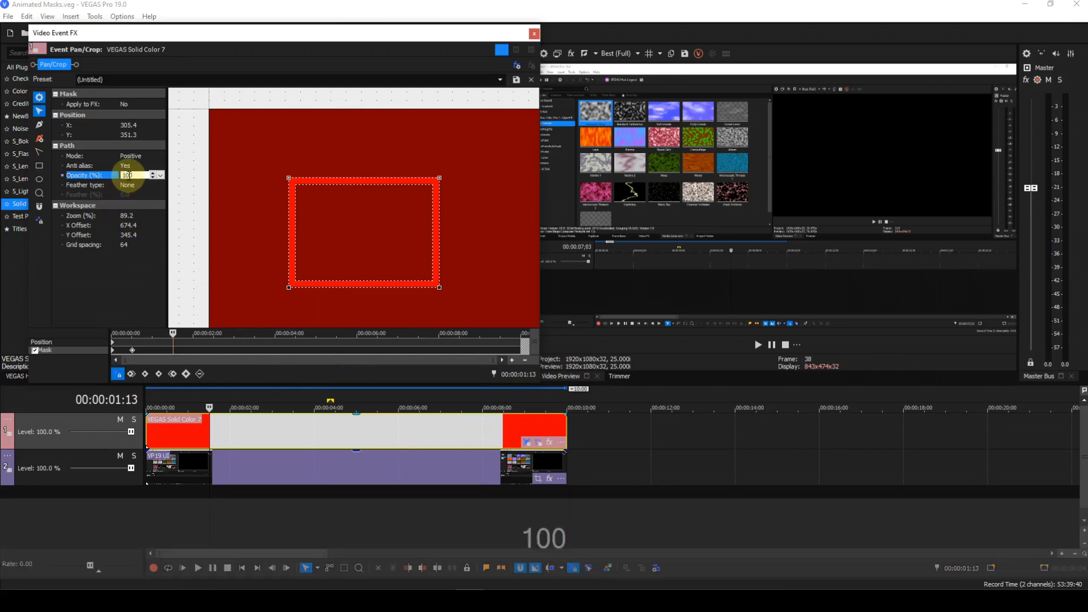
key("Return")
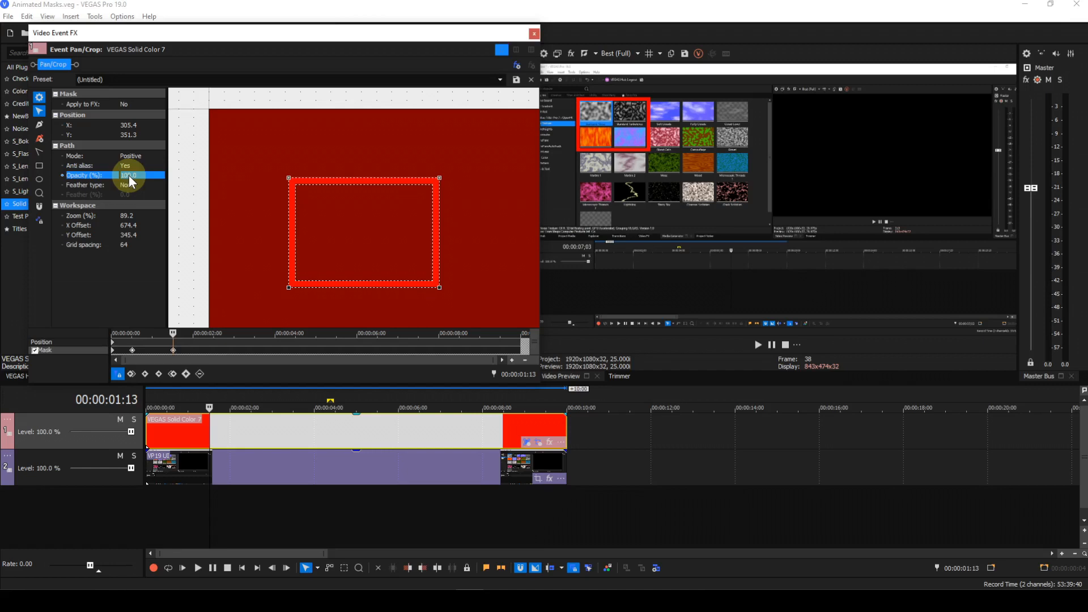
Add a mask keyframe at 00:00:04:13 to hold the mask unchanged until then
left_click(526, 375)
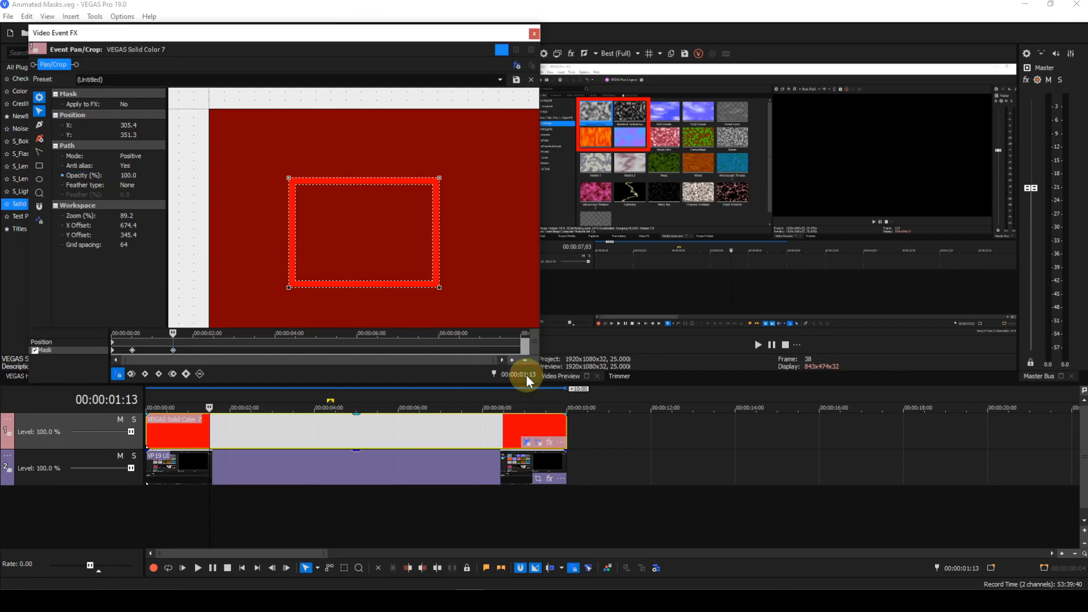
type("0")
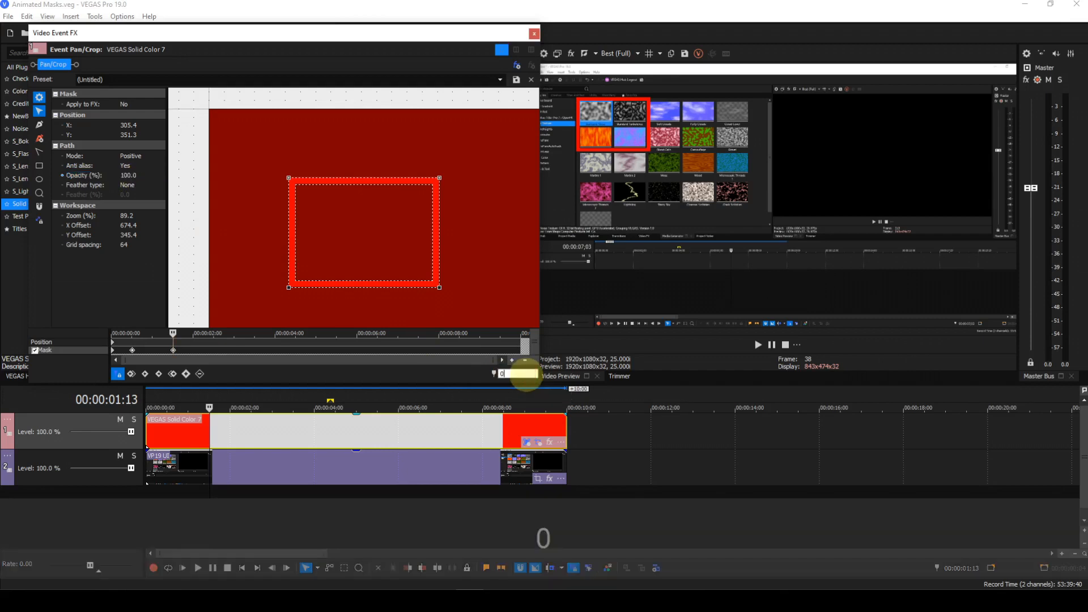
type("4:13")
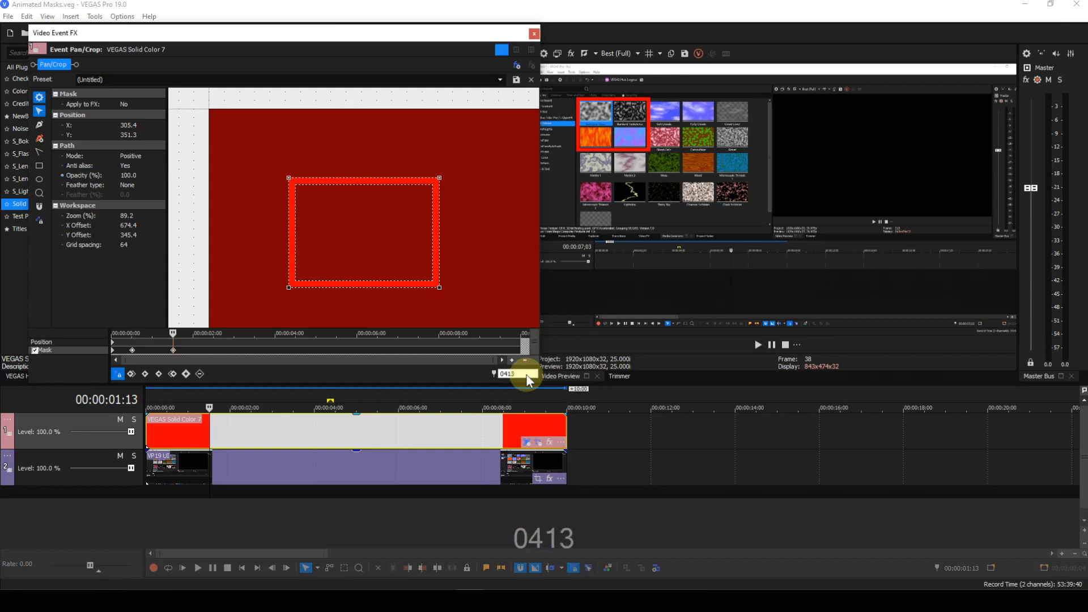
key("Return")
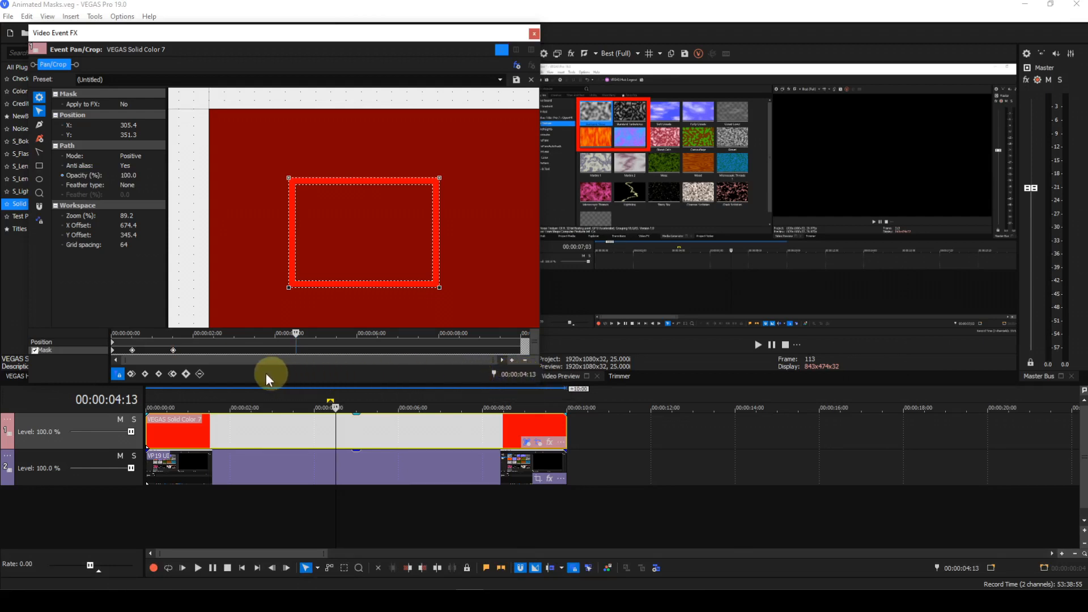
left_click(185, 372)
At 00:00:05:13, move the positive mask to the right and enlarge it into a wide rectangle
double_click(523, 374)
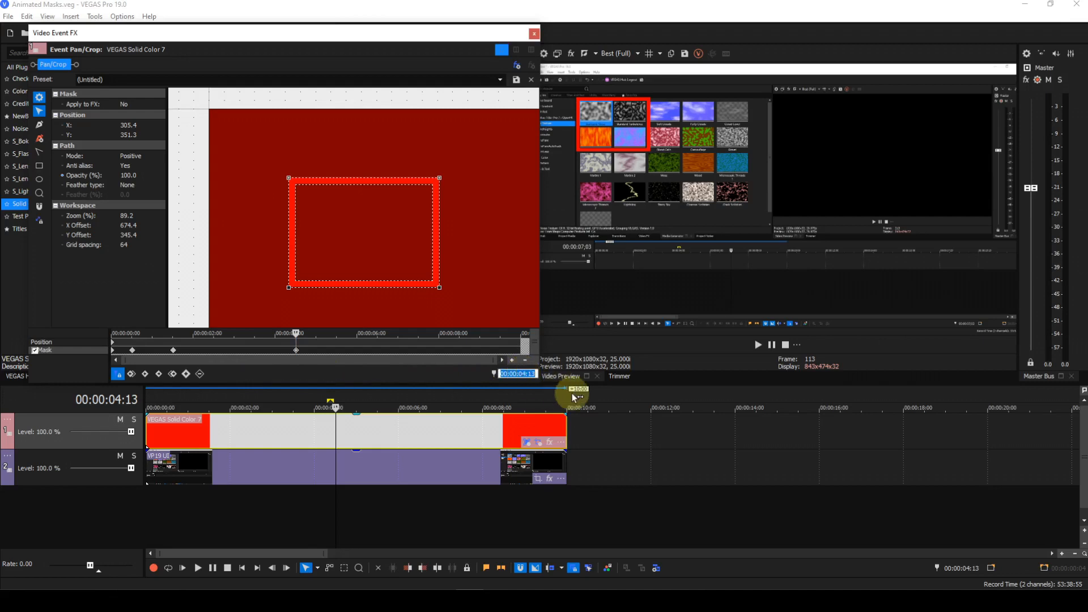
type("0513")
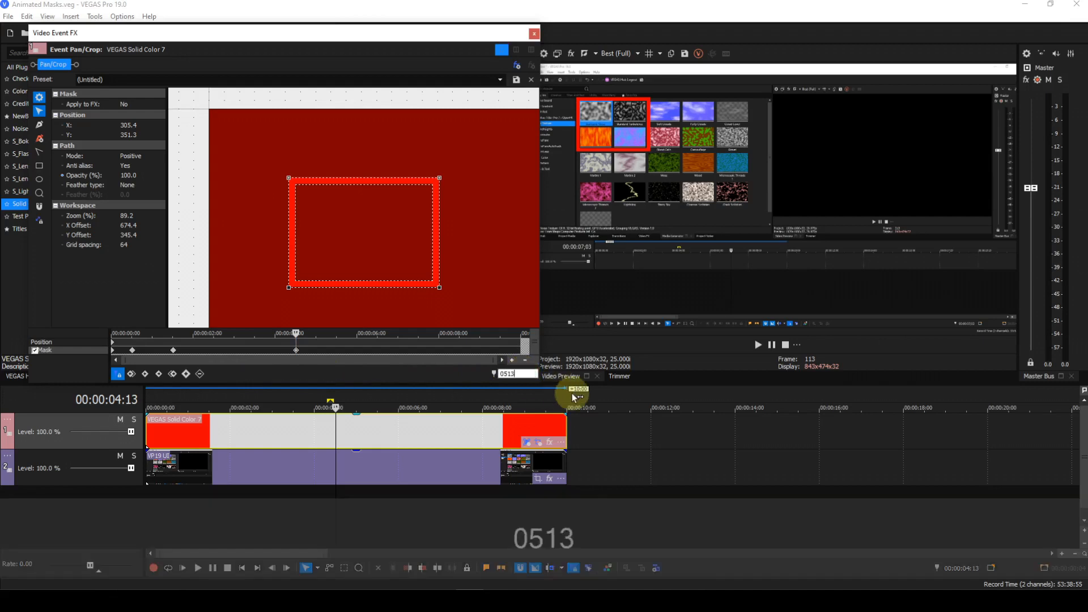
key("Return")
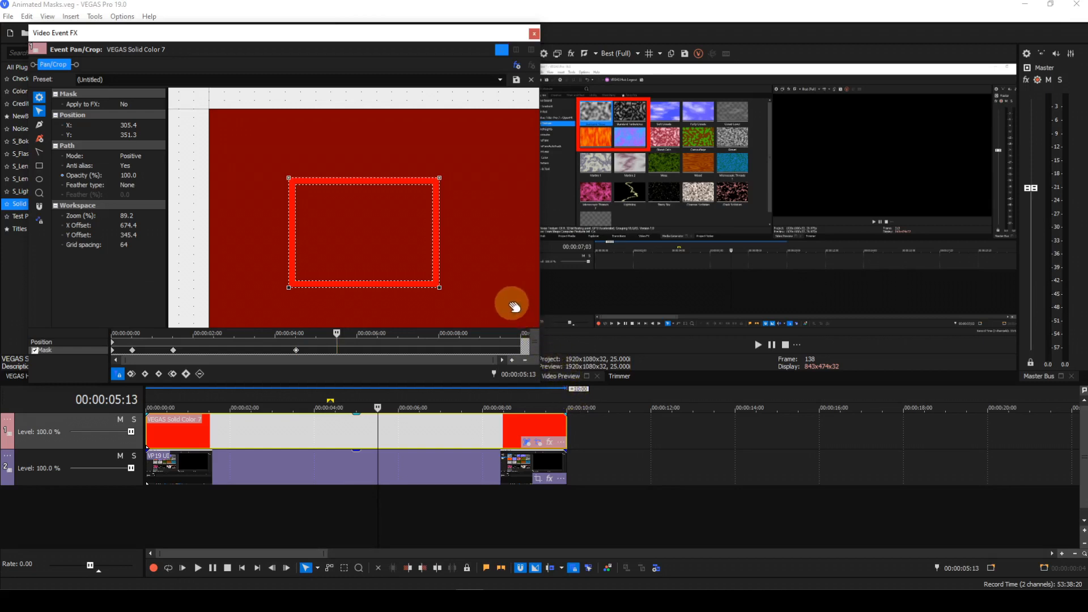
left_click(425, 289)
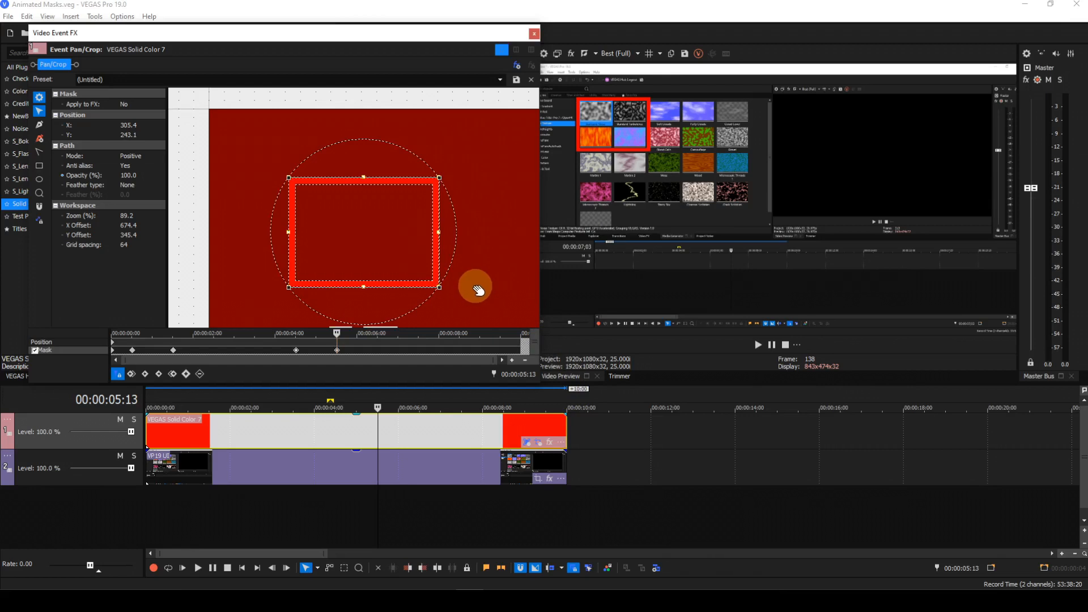
scroll(478, 289, "down", 4)
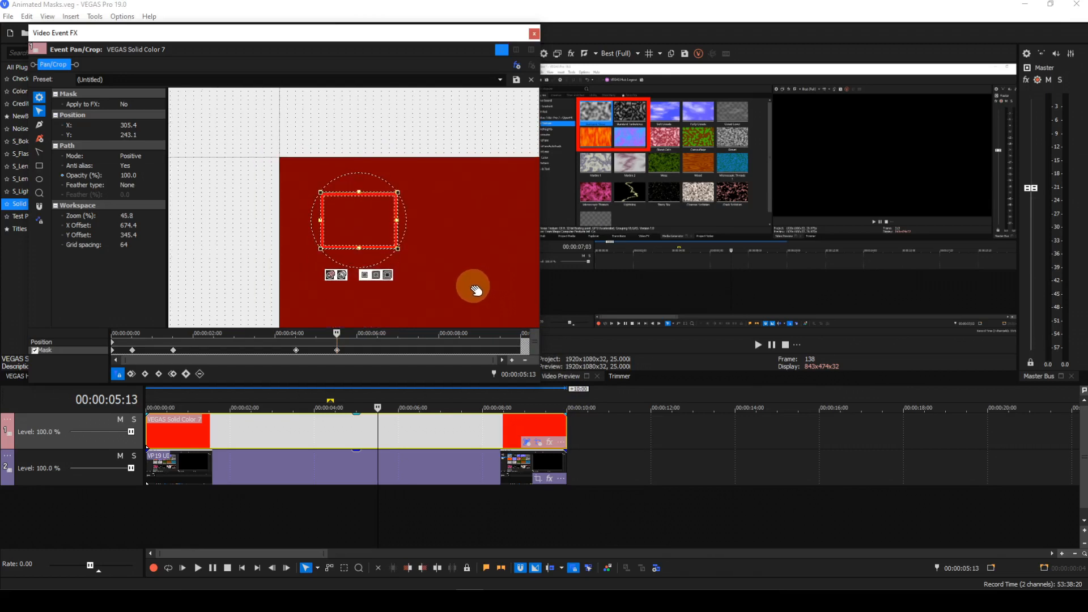
scroll(476, 290, "down", 1)
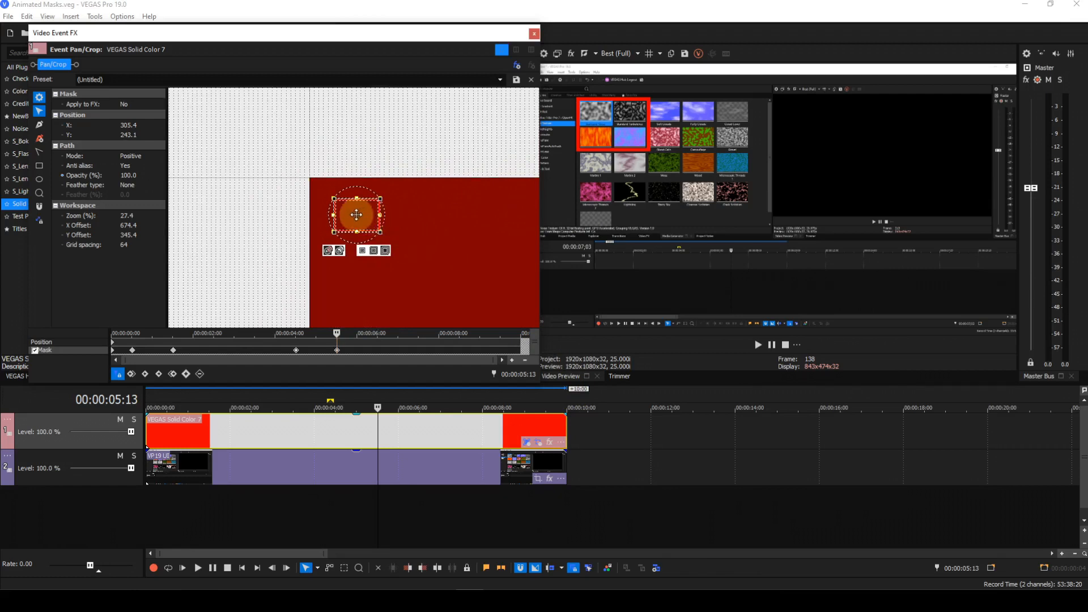
left_click_drag(356, 215, 475, 214)
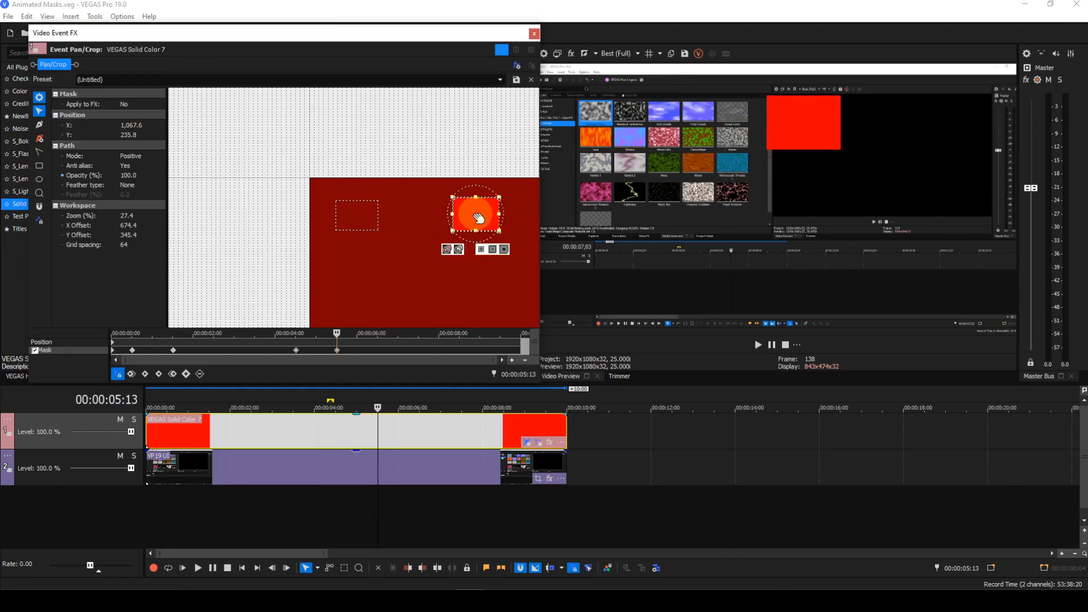
left_click_drag(479, 278, 398, 267)
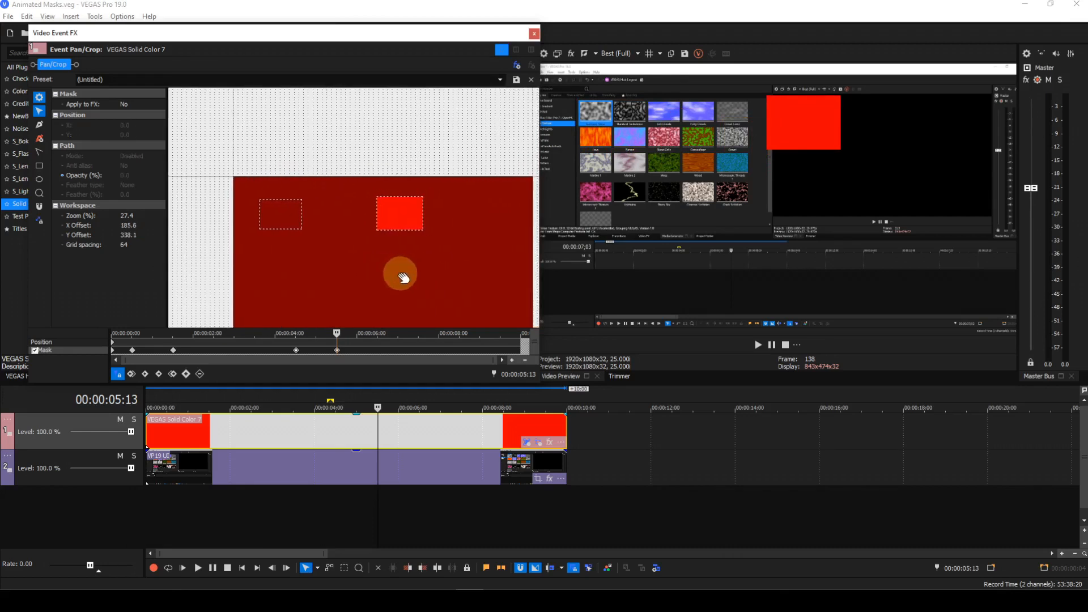
left_click(407, 229)
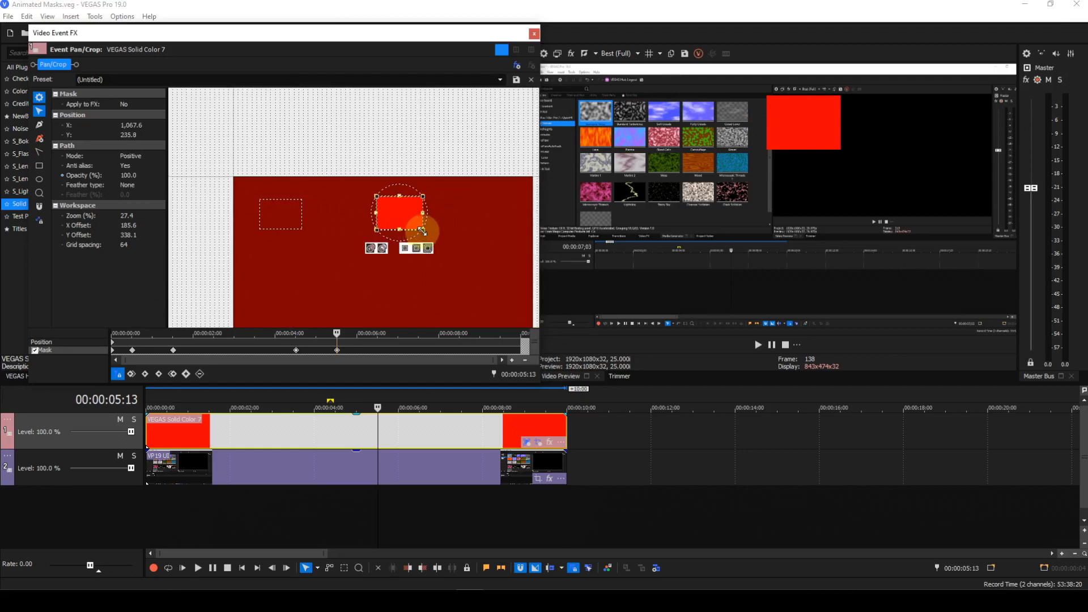
left_click_drag(422, 230, 485, 273)
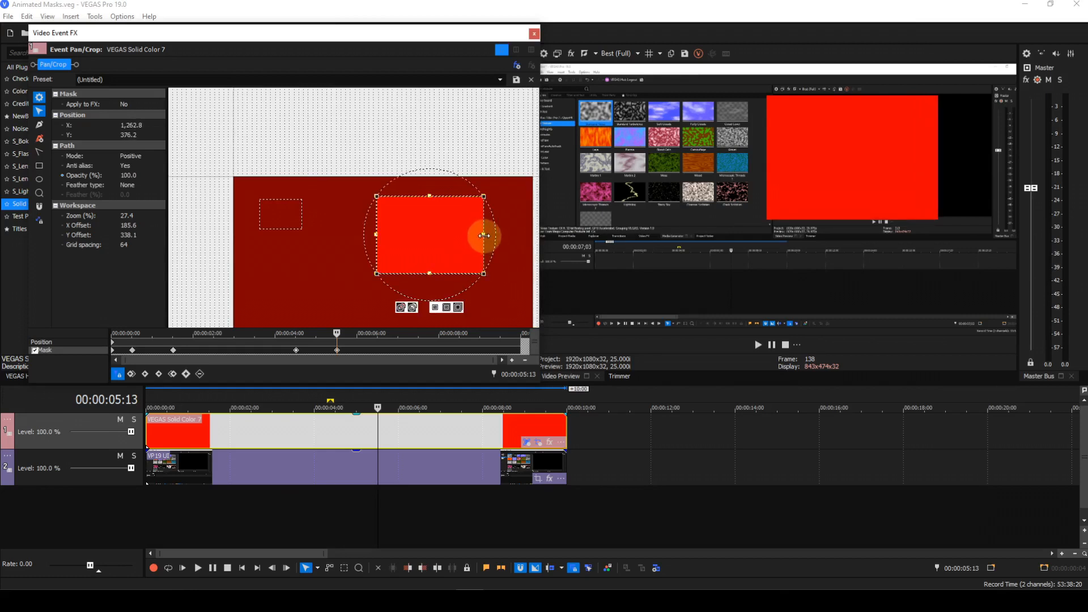
left_click_drag(484, 235, 520, 237)
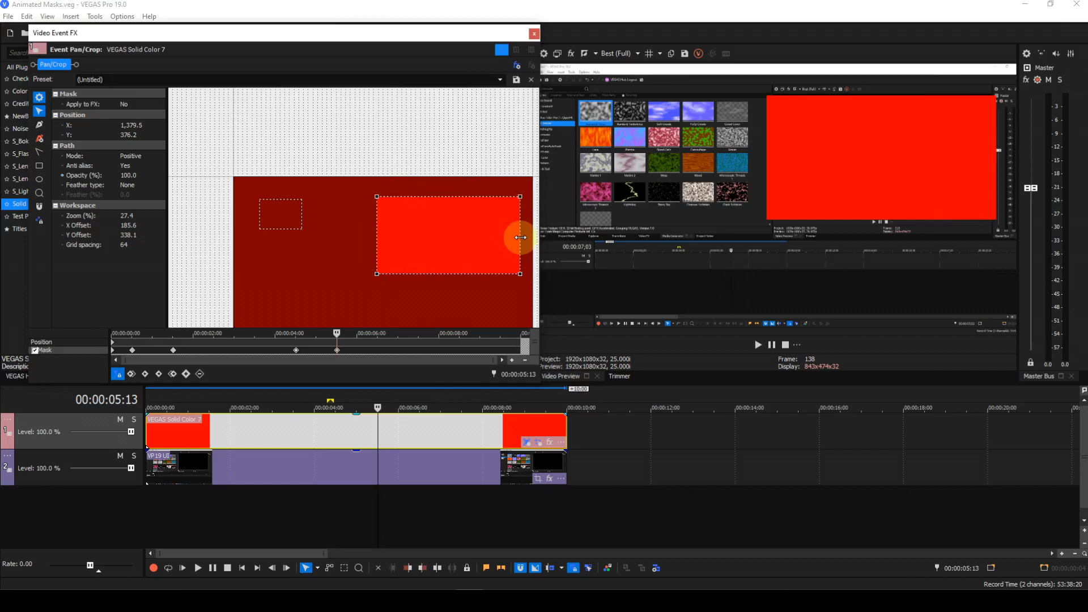
left_click_drag(520, 237, 517, 236)
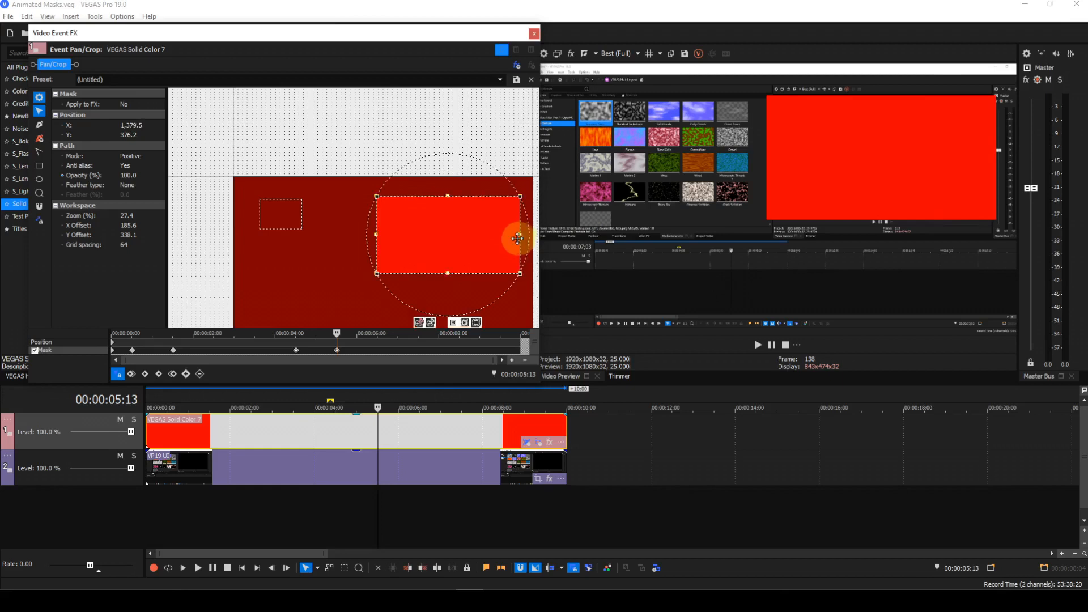
Move and resize the negative mask so it matches the enlarged positive mask at the same keyframe
left_click(274, 229)
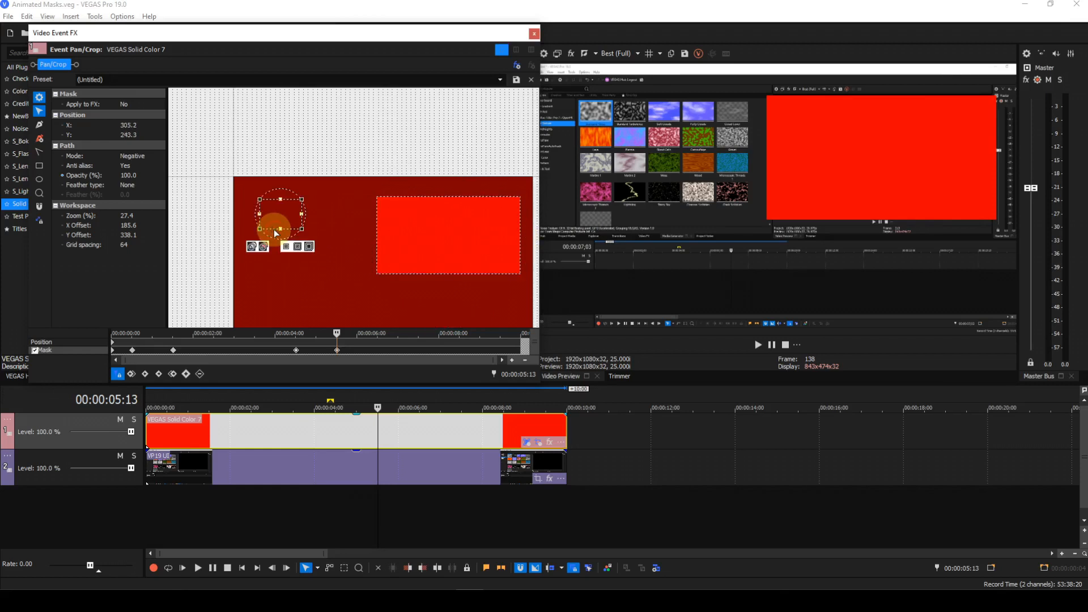
left_click_drag(279, 215, 400, 216)
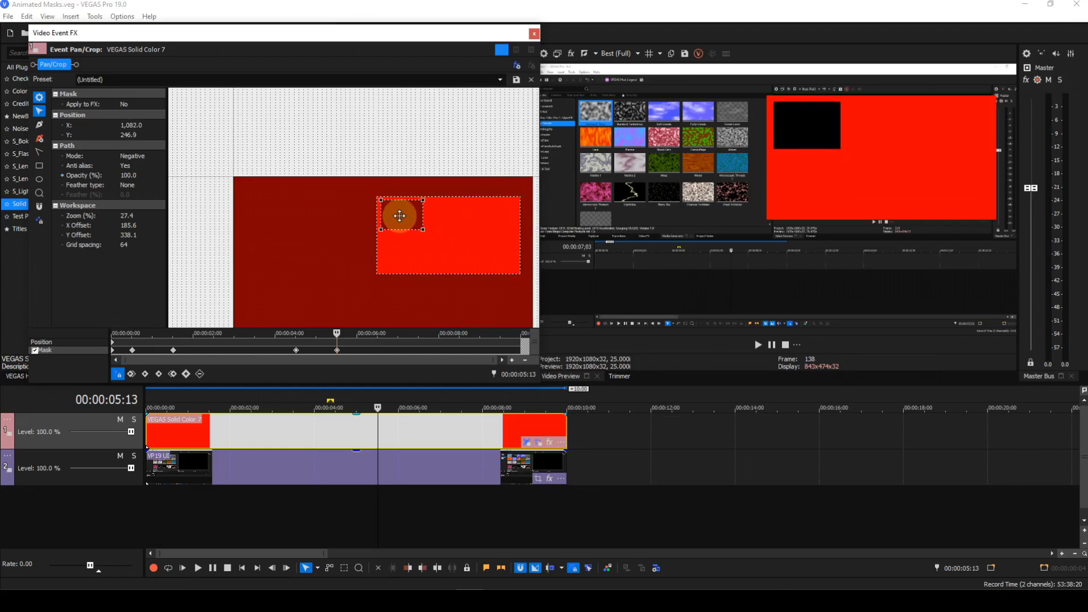
left_click_drag(400, 216, 517, 273)
left_click(427, 244)
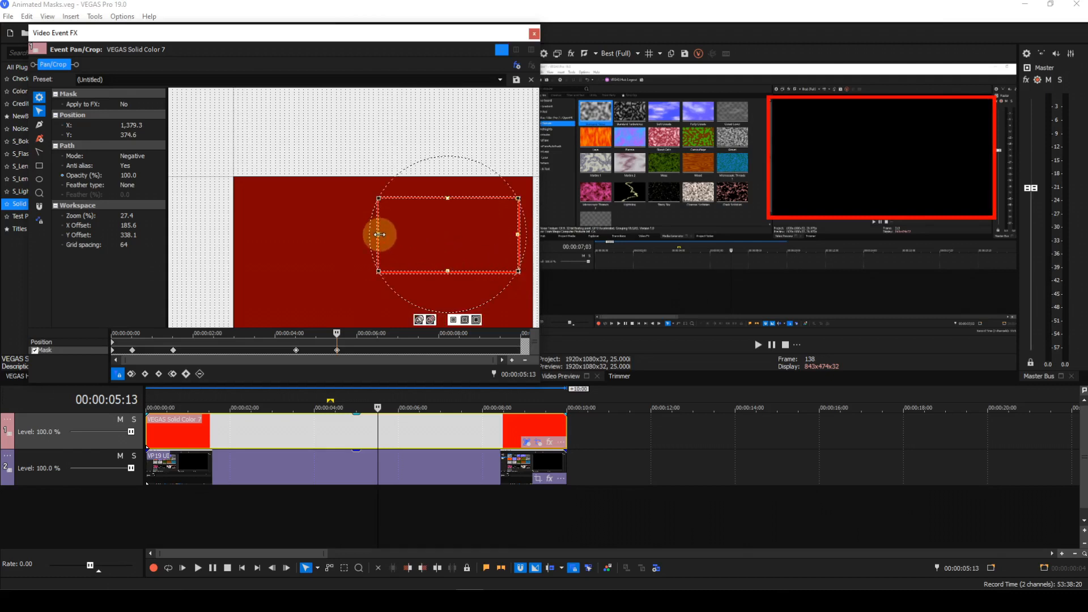
left_click_drag(380, 234, 380, 235)
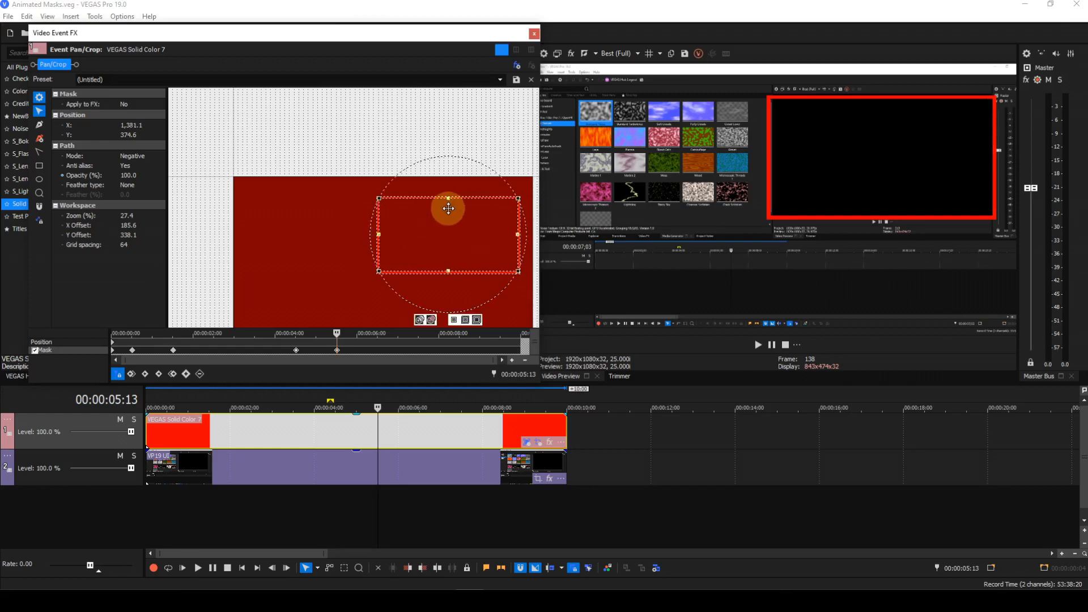
left_click_drag(449, 199, 449, 200)
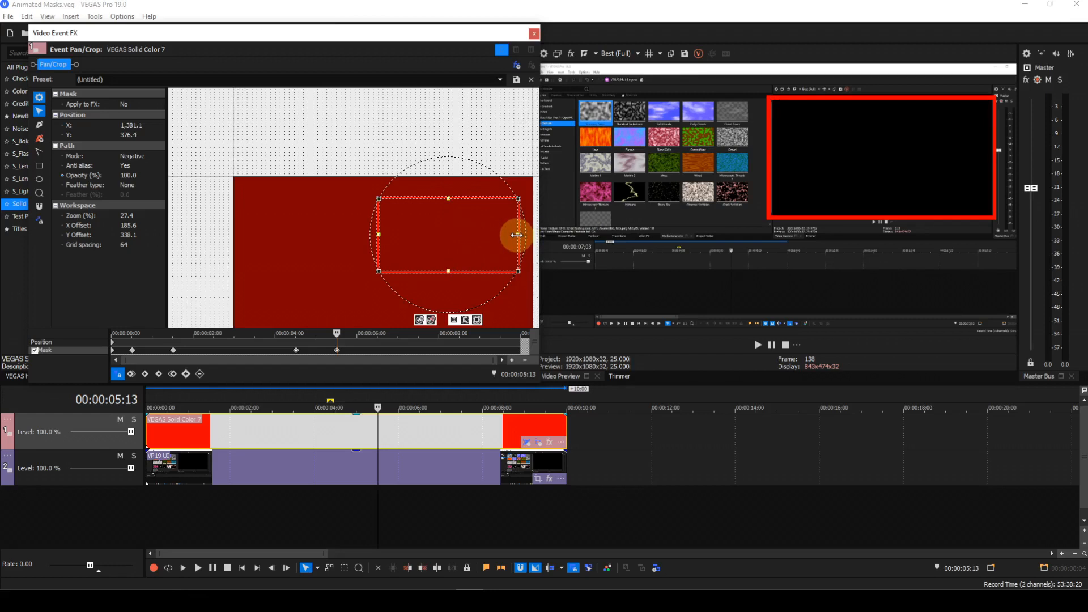
left_click_drag(515, 234, 515, 234)
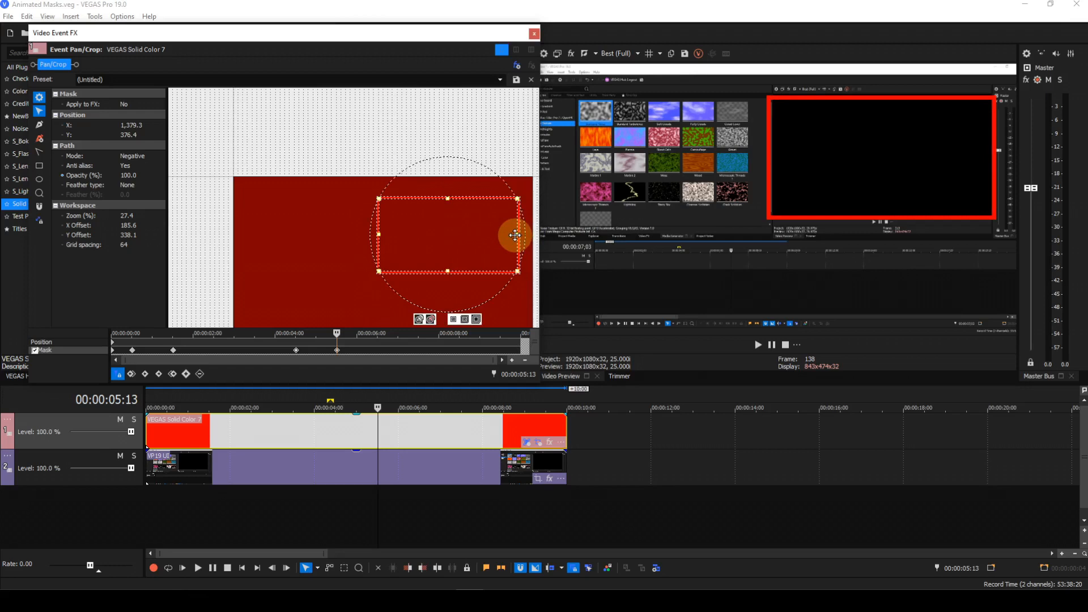
left_click(515, 234)
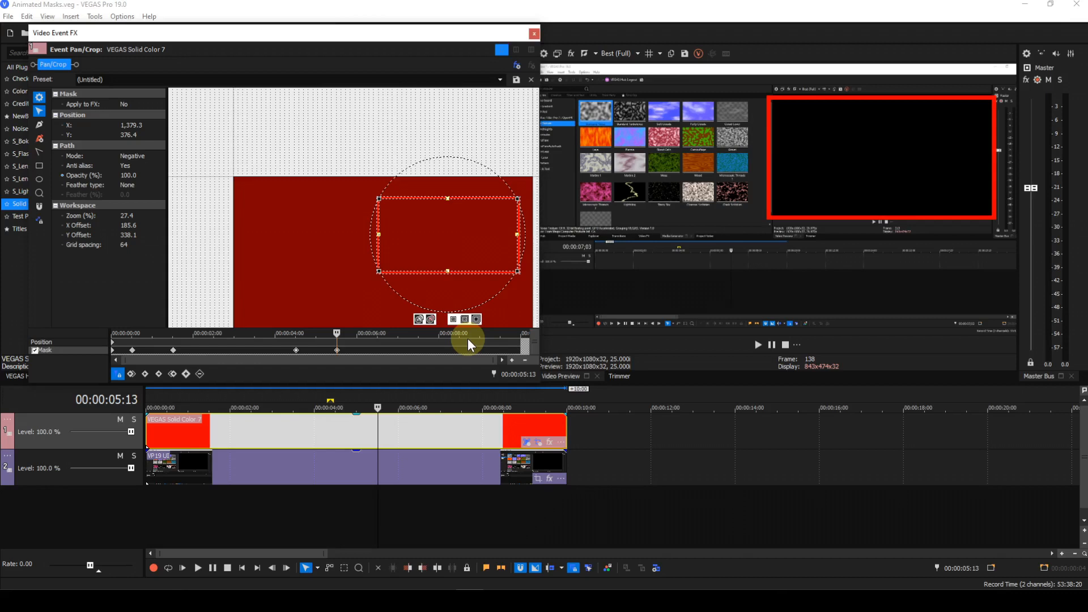
Add a mask keyframe at 00:00:08:13 to hold the mask's current shape
double_click(530, 376)
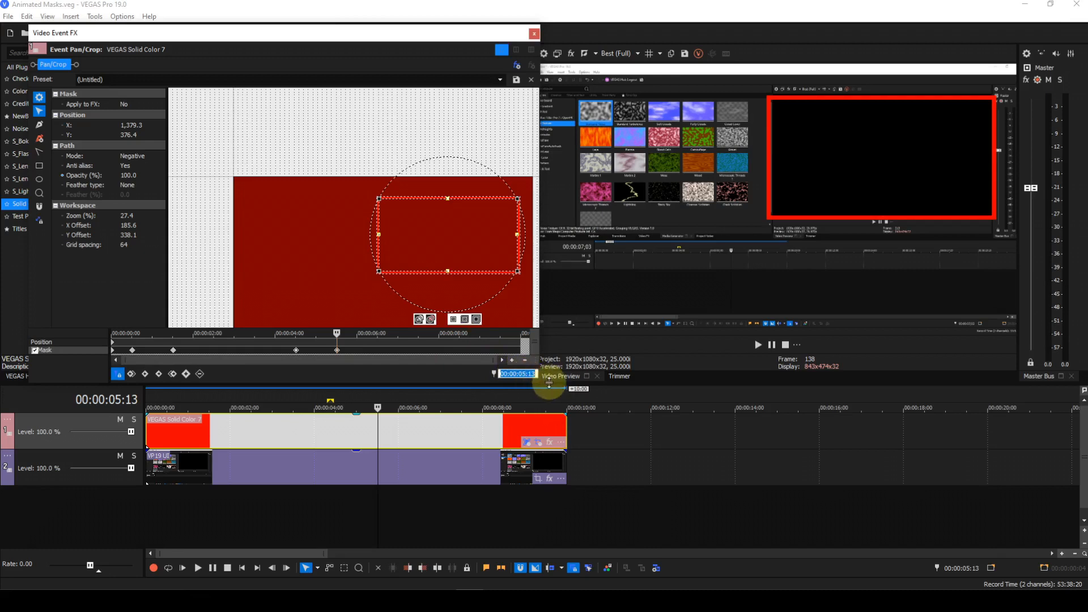
type("0813")
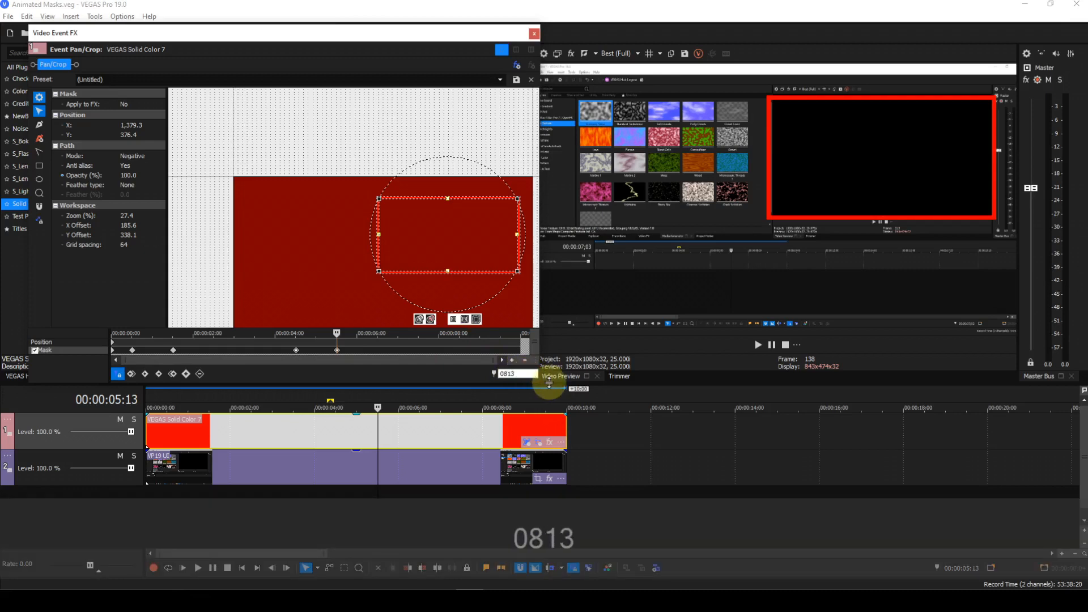
key("Return")
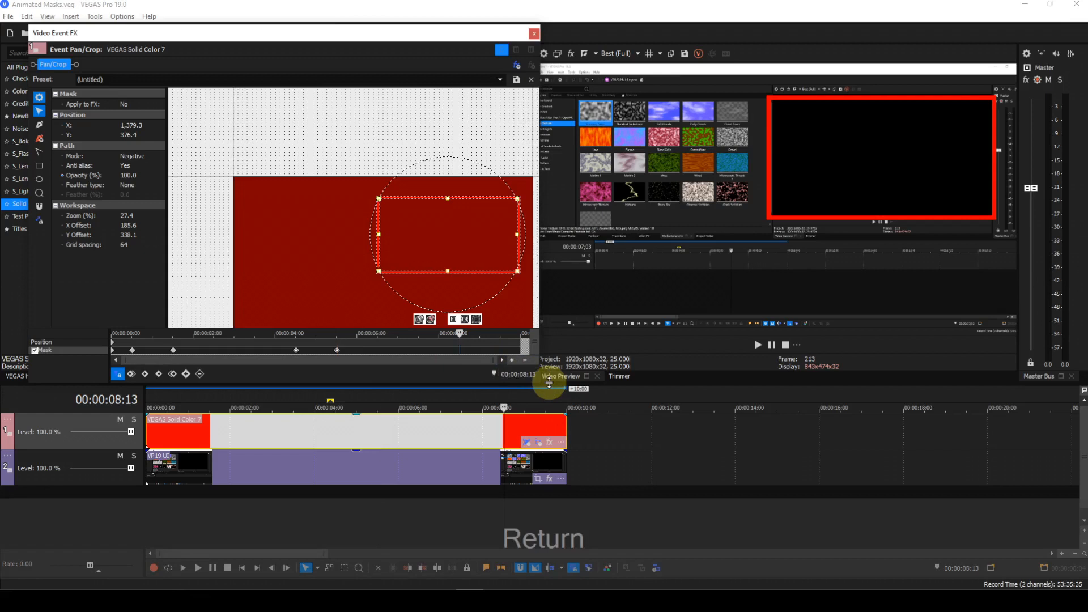
left_click(185, 374)
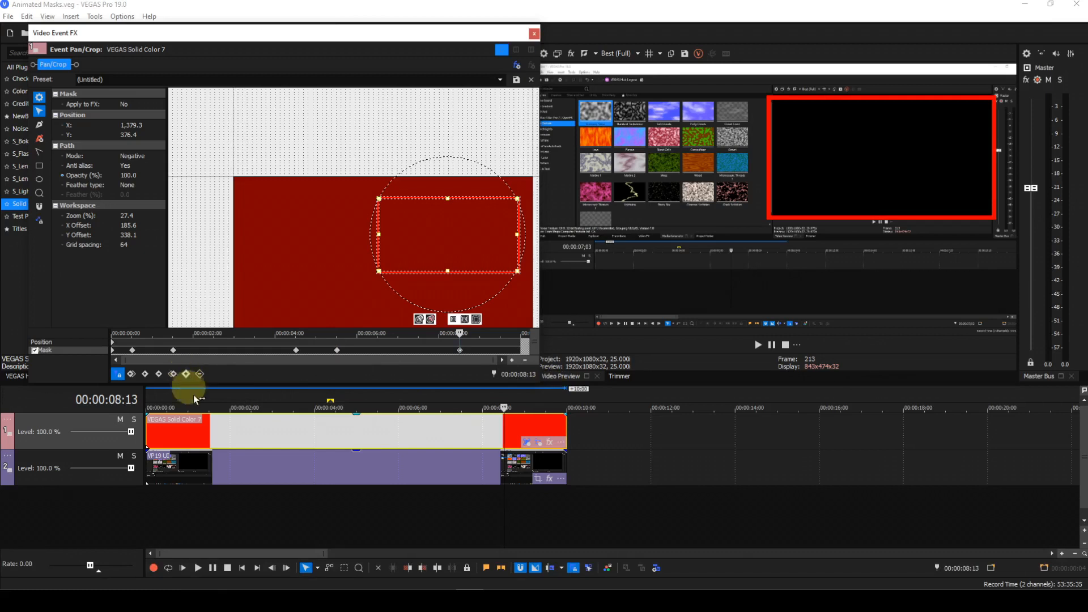
Rewind to the start and play the project to preview the animated mask
left_click(242, 568)
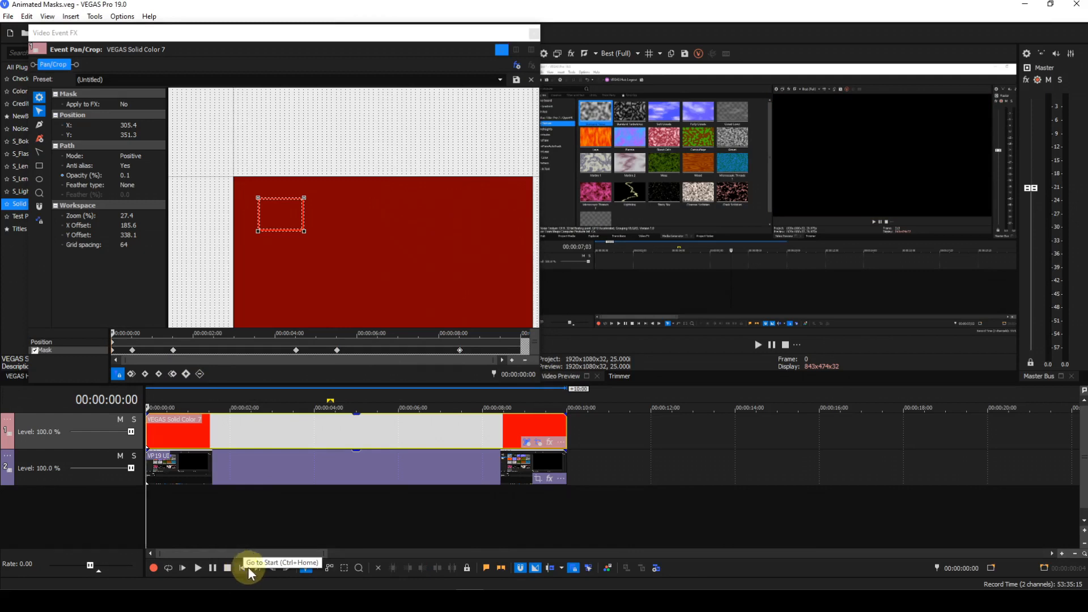
left_click(197, 567)
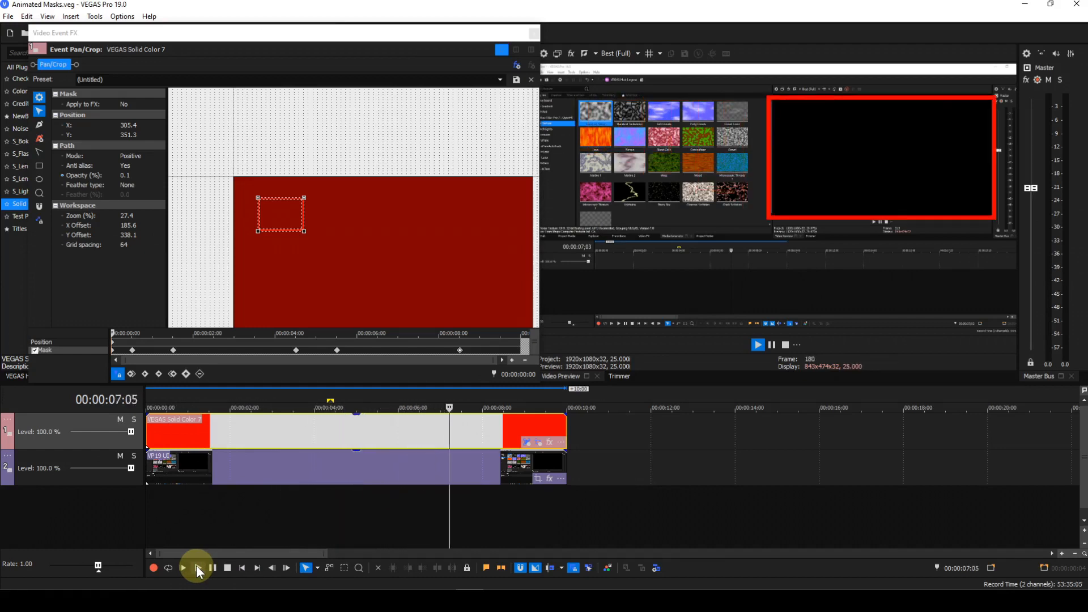
left_click(228, 567)
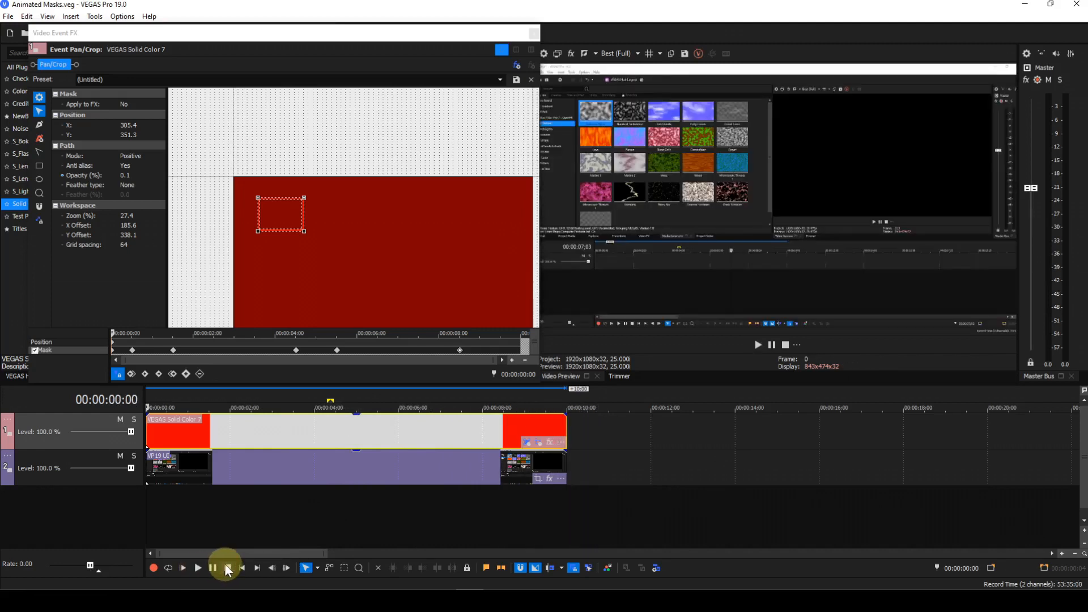
Select the whole clip as a loop region, build a dynamic RAM preview, and play it back
key("shift+b")
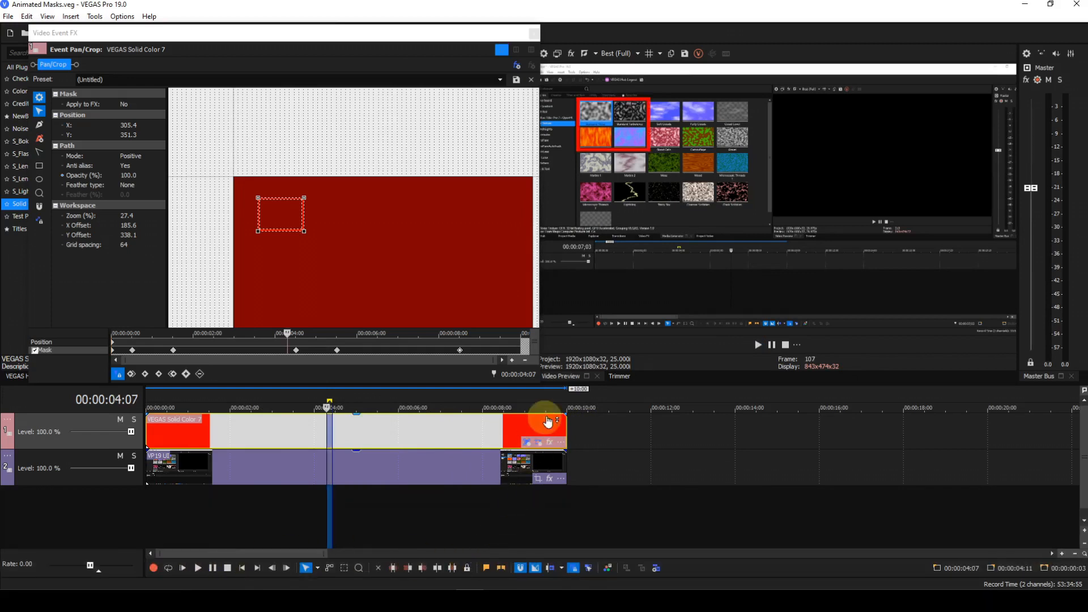
left_click_drag(564, 400, 132, 399)
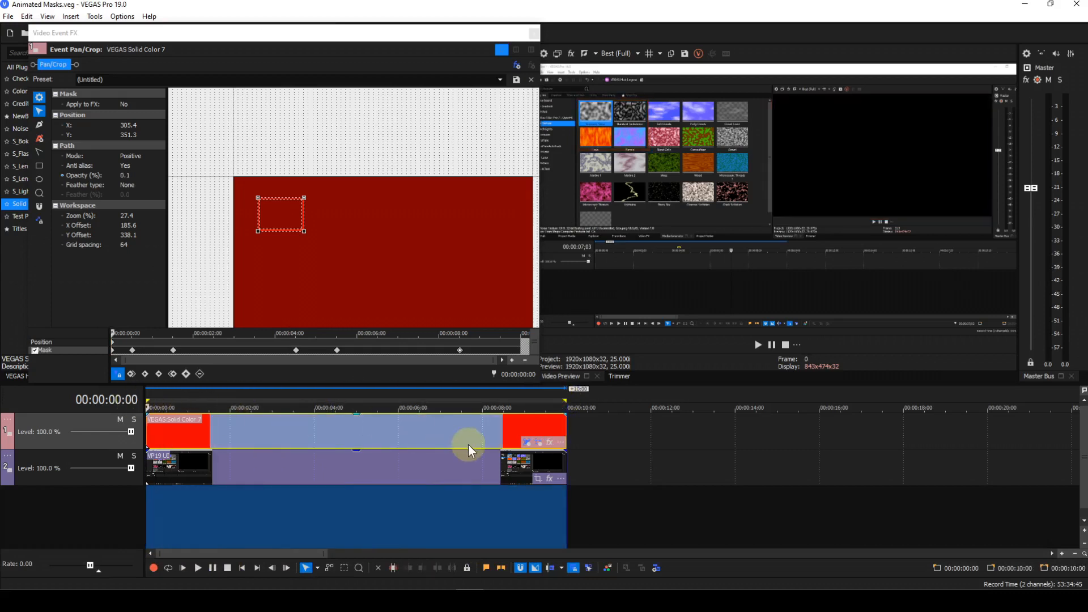
key("shift+b")
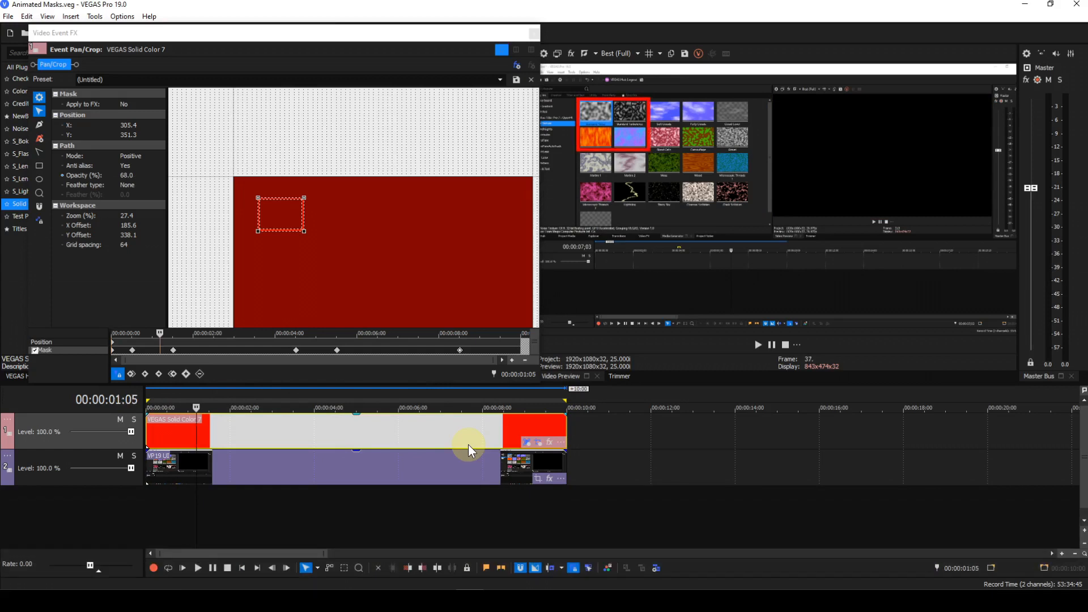
key("space")
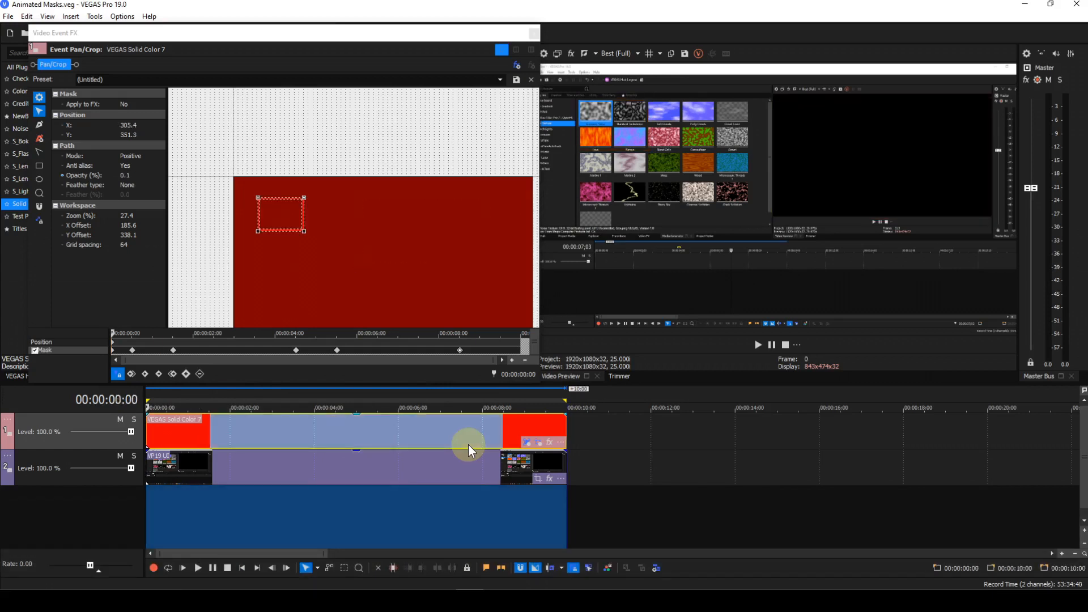
key("space")
key("space")
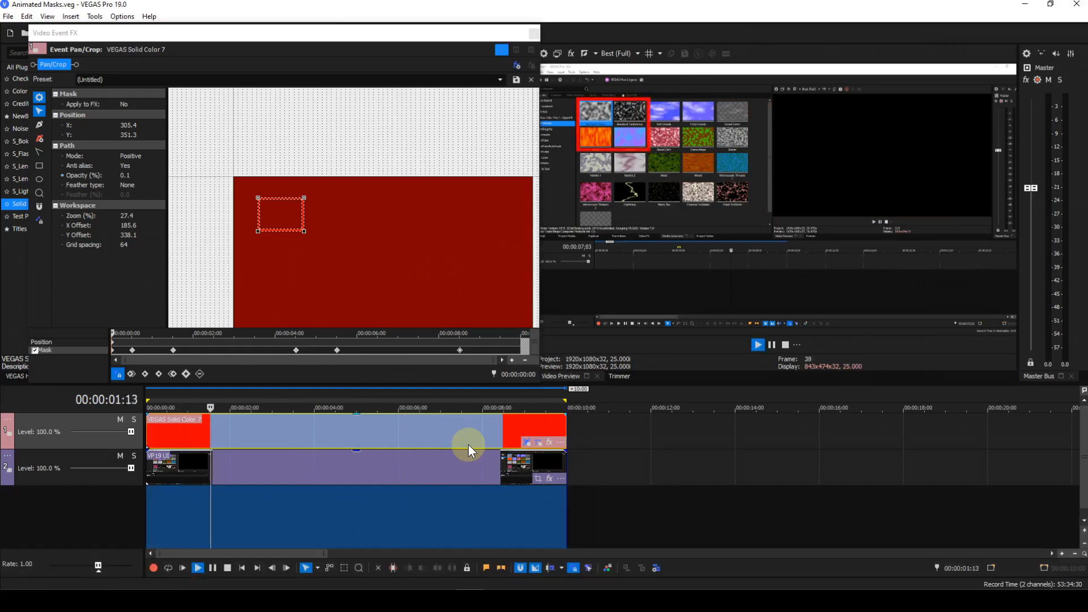